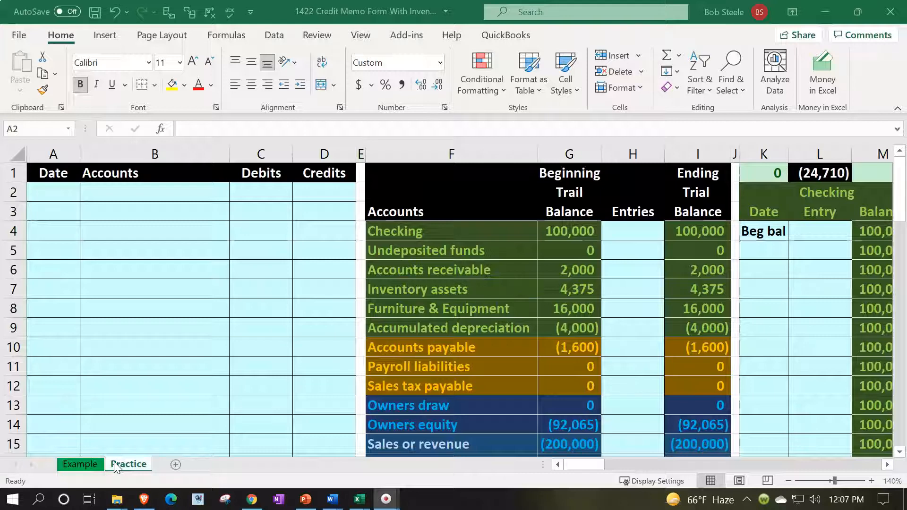
Scroll down to the paid invoice, then across to the Credit Memo (Test Item, Bad Debt 2 at 10,000.00)
scroll(281, 369, "down", 6)
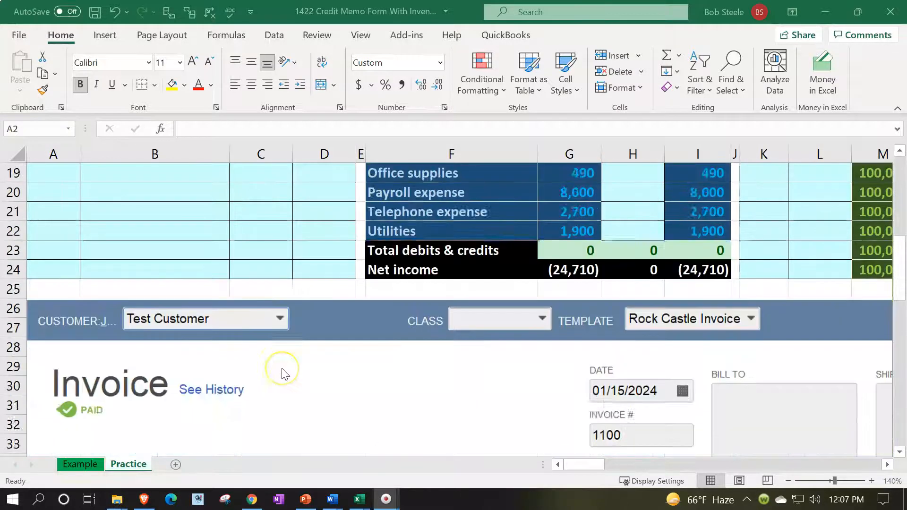
scroll(283, 373, "down", 2)
mouse_move(585, 464)
left_mouse_down()
mouse_move(640, 463)
mouse_move(585, 466)
mouse_move(613, 470)
mouse_move(585, 478)
left_mouse_up()
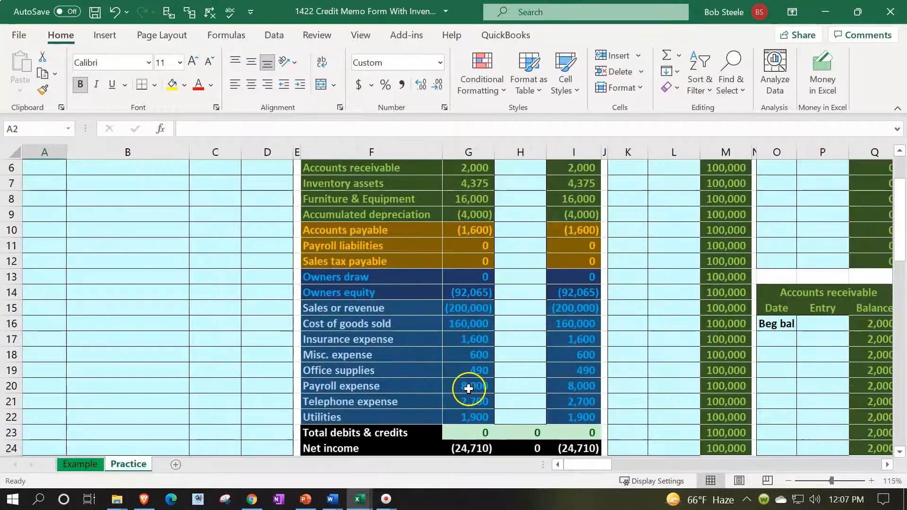
scroll(468, 388, "down", 1)
scroll(370, 420, "down", 5)
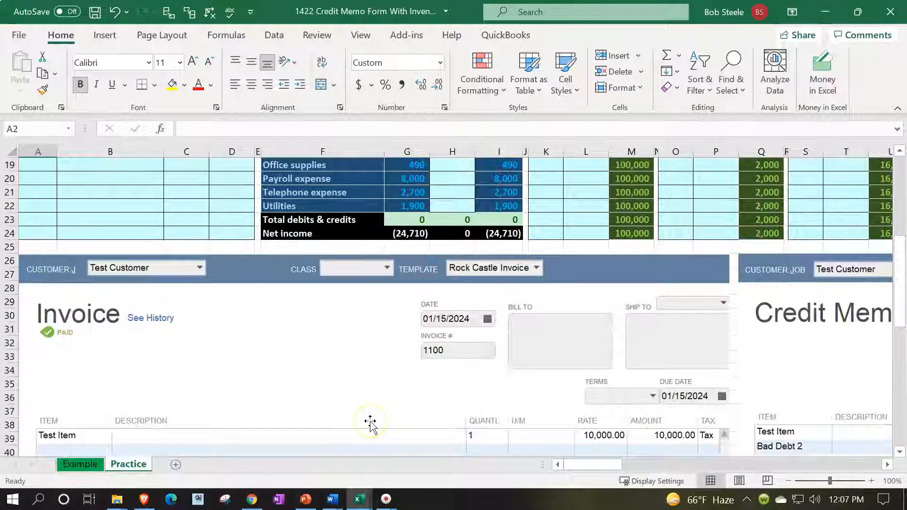
scroll(370, 424, "down", 2)
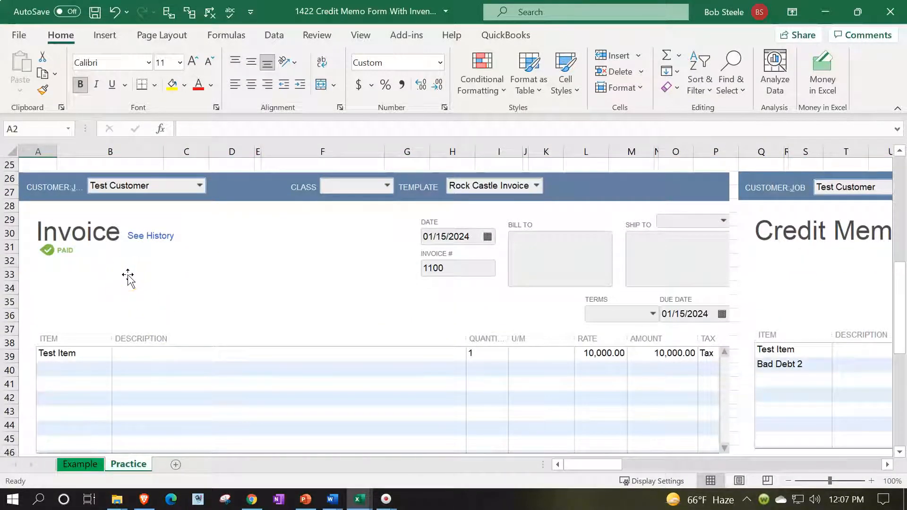
scroll(128, 277, "down", 2)
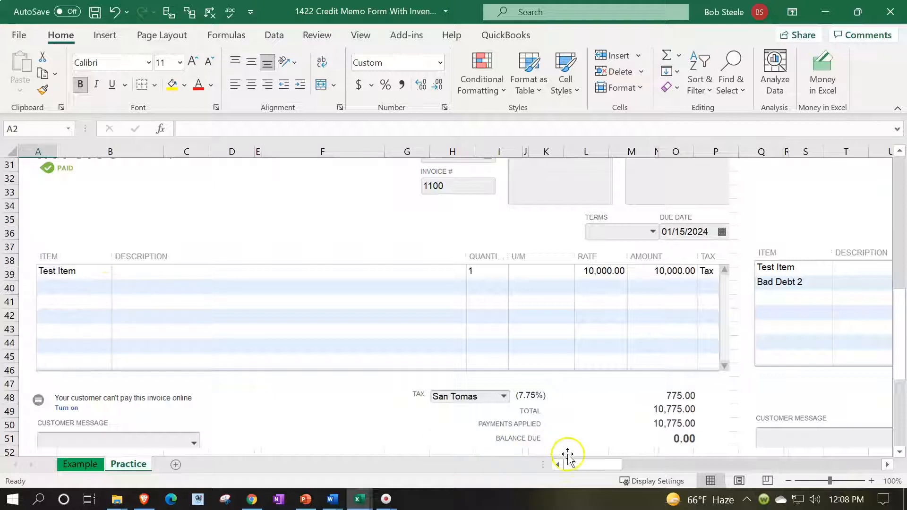
left_click_drag(582, 464, 636, 464)
Go back to column A and row 1 to show the empty journal beside the trial balance
scroll(534, 355, "up", 2)
scroll(533, 354, "up", 1)
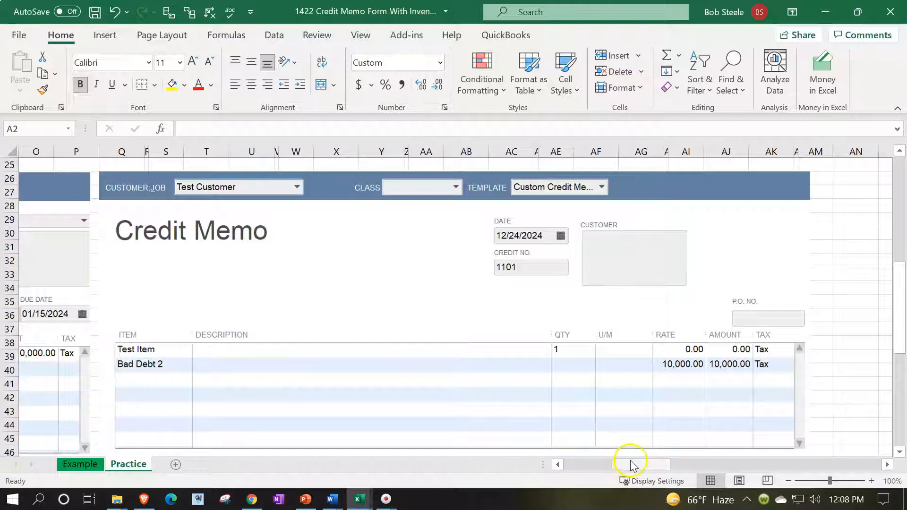
left_click_drag(631, 464, 487, 471)
scroll(146, 370, "up", 8)
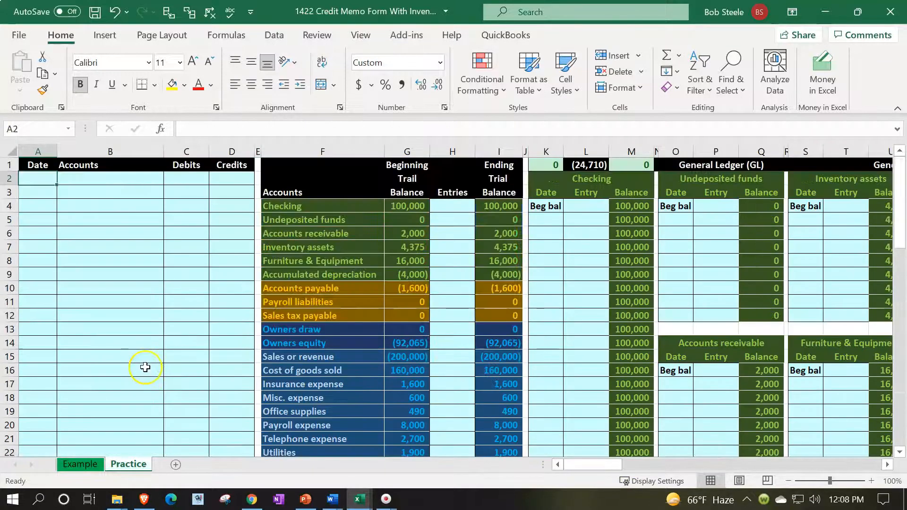
Date the entry 4/15 and reference Accounts receivable as its first account
scroll(134, 353, "up", 1)
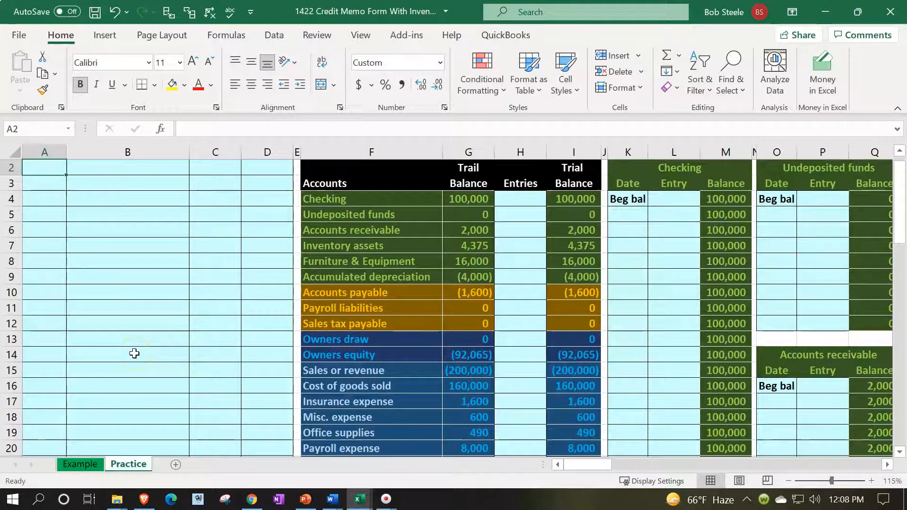
scroll(134, 354, "up", 1)
scroll(132, 354, "up", 1)
scroll(95, 340, "up", 1)
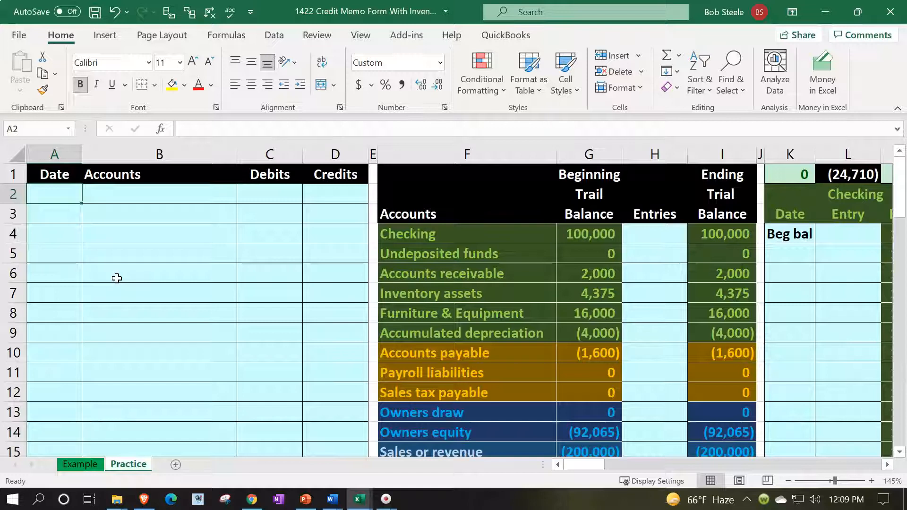
type("4/15")
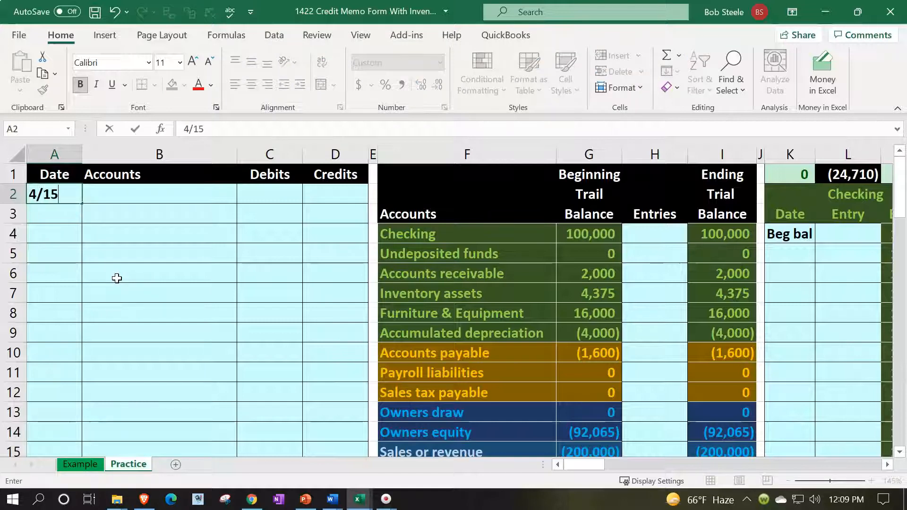
key("Tab")
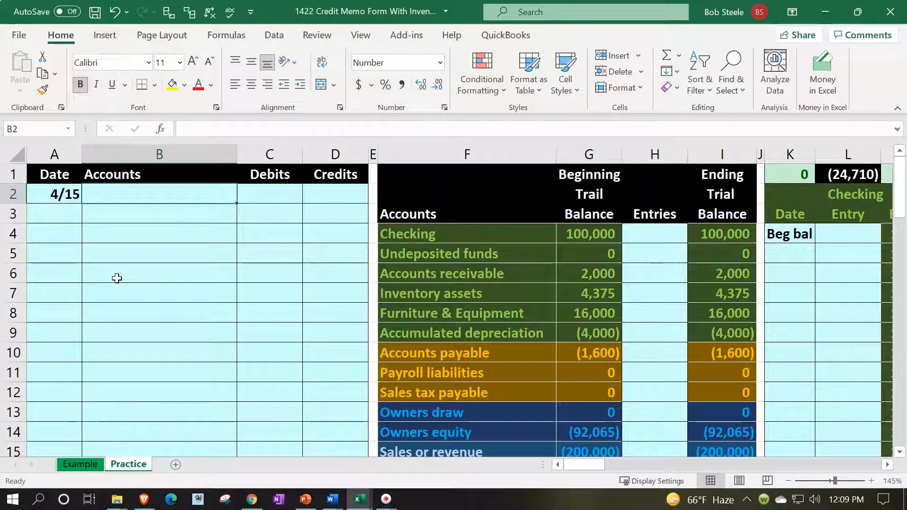
type("=")
key("Down")
key("Down")
key("Down")
key("Right")
key("Right")
key("Right")
key("Right")
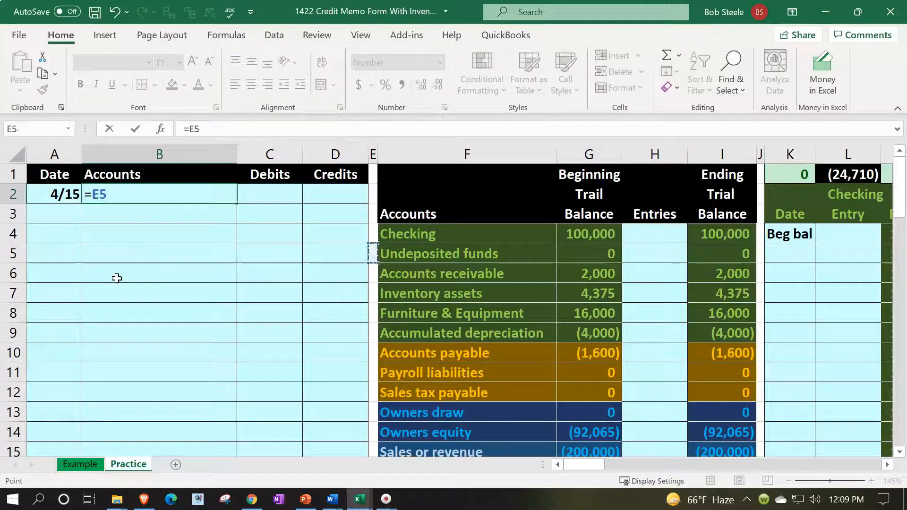
key("Down")
key("Return")
Add Sales tax payable as the second account, clearing a misplaced copy in column A
type("=")
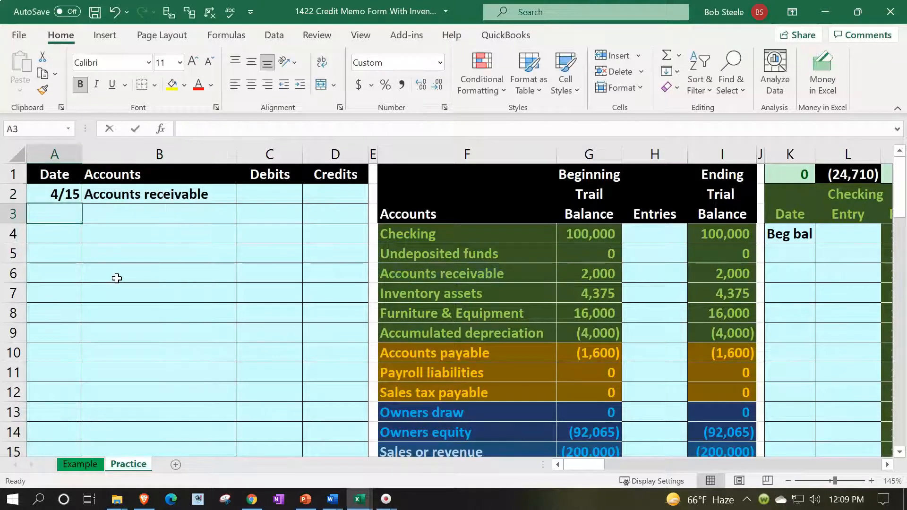
key("Right")
key("Right")
key("Right")
key("Right")
key("Down")
key("Down")
key("Down")
key("Down")
key("Down")
key("Down")
key("Down")
key("Down")
key("Down")
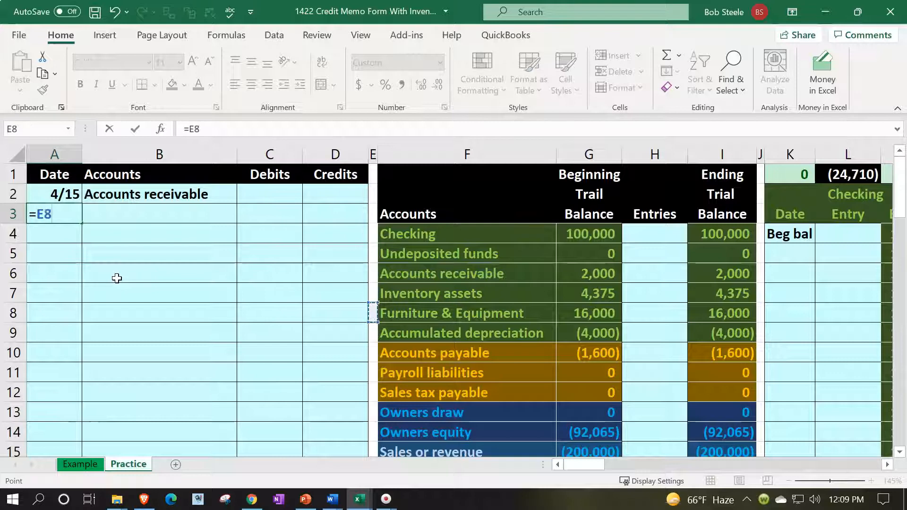
key("Right")
key("Return")
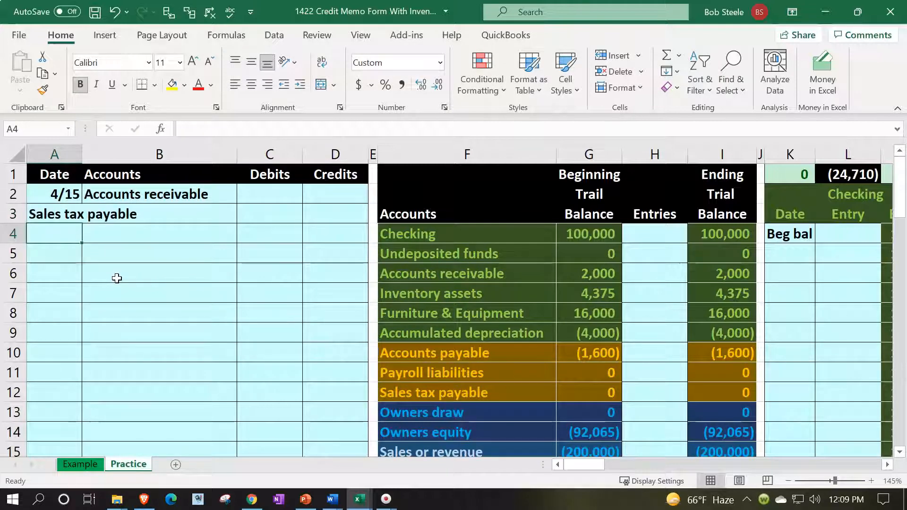
key("Up")
key("Delete")
key("Right")
type("+")
key("Down")
key("Down")
key("Down")
key("Down")
key("Down")
key("Down")
key("Down")
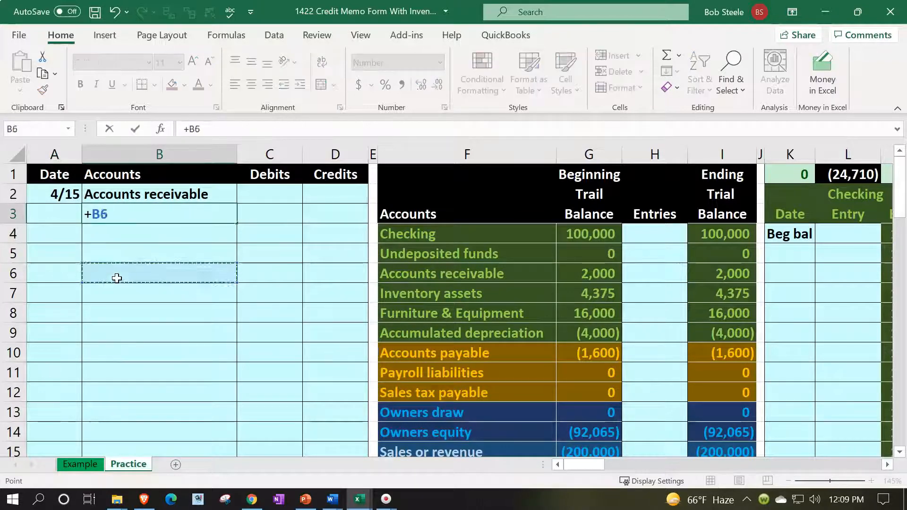
key("Right")
key("Right")
key("Right")
key("Right")
key("Down")
key("Down")
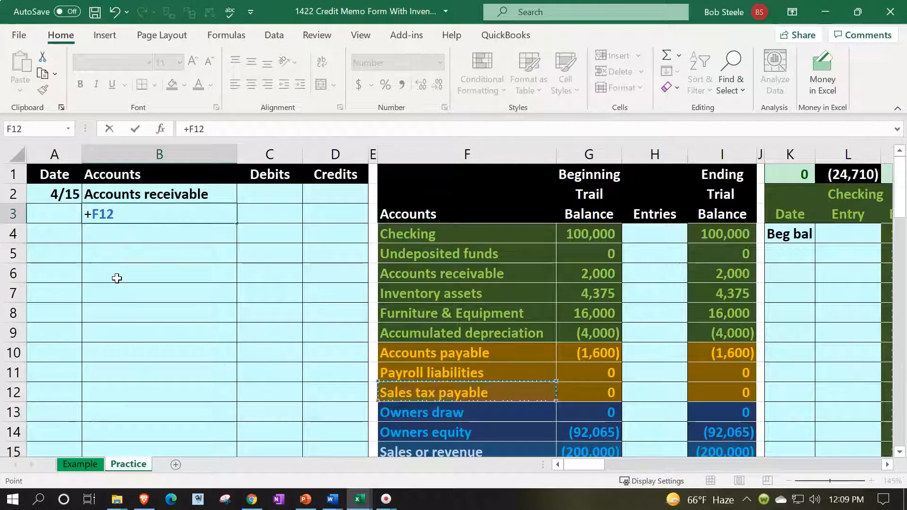
key("Return")
Add Sales or revenue as the third account, correcting its reference
type("=")
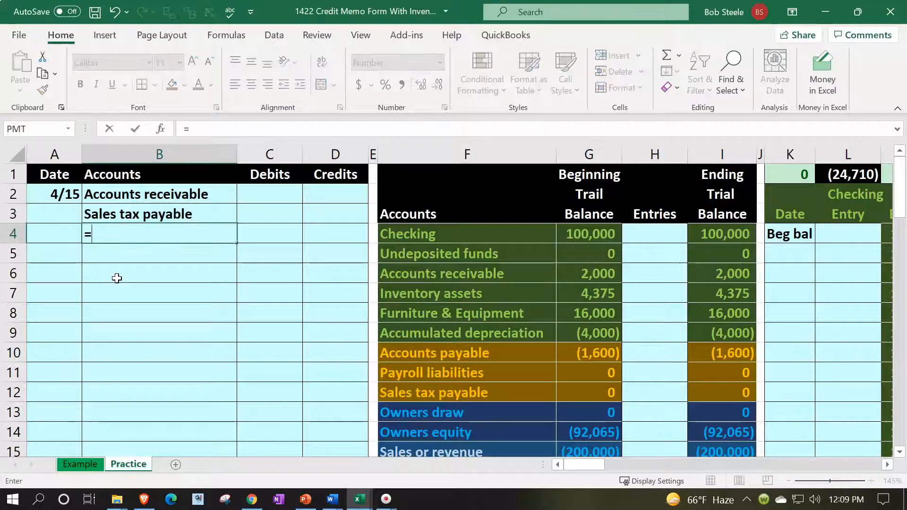
key("Down")
key("Down")
key("Down")
key("Down")
key("Down")
key("Down")
key("Down")
key("Down")
key("Down")
key("Down")
key("Down")
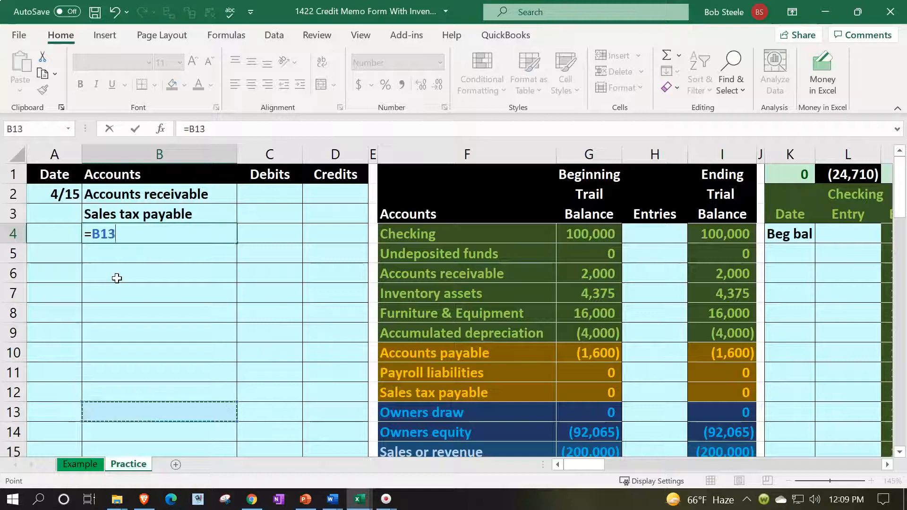
key("Right")
key("Right")
key("Right")
key("Right")
key("Right")
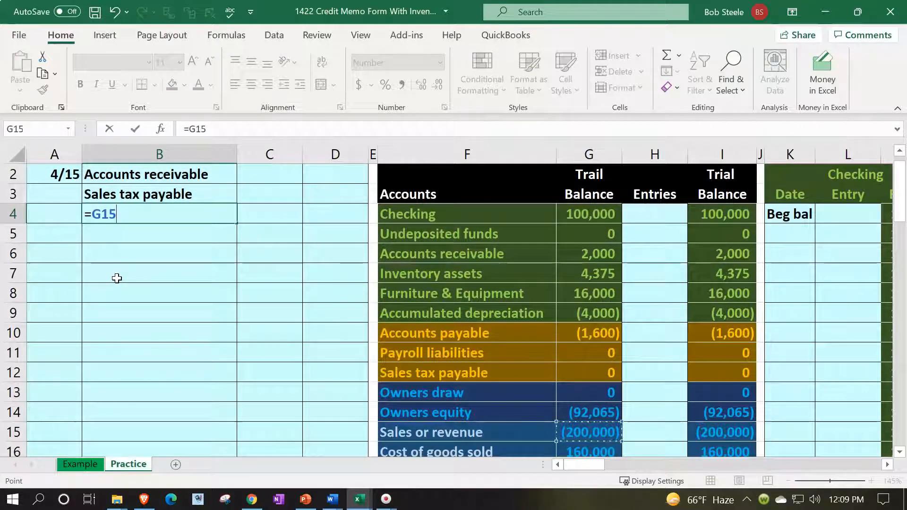
key("Return")
key("Up")
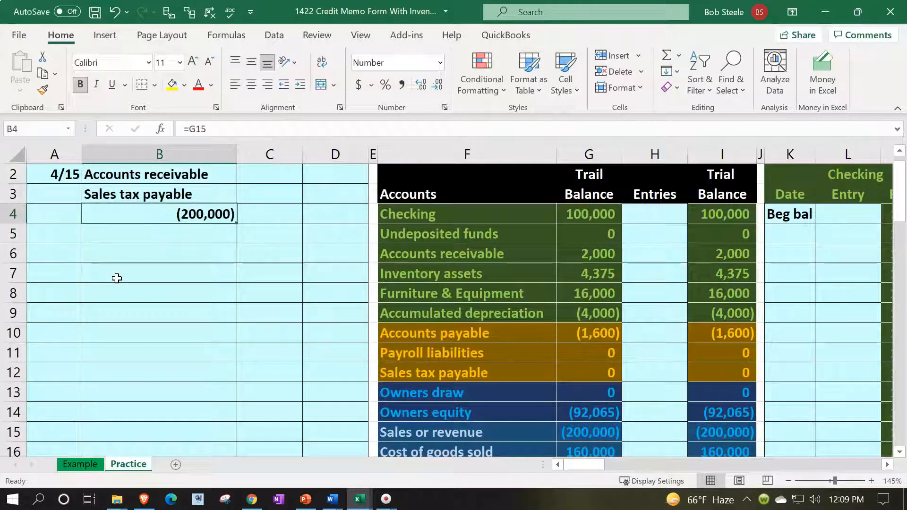
type("=")
key("Down")
key("Down")
key("Down")
key("Down")
key("Down")
key("Down")
key("Down")
key("Down")
key("Down")
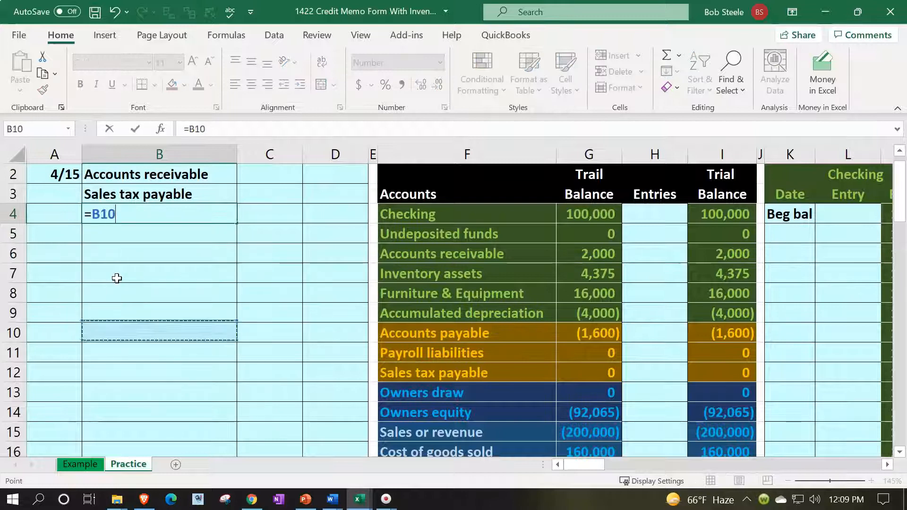
key("Right")
key("Right")
key("Right")
key("Right")
key("Down")
key("Down")
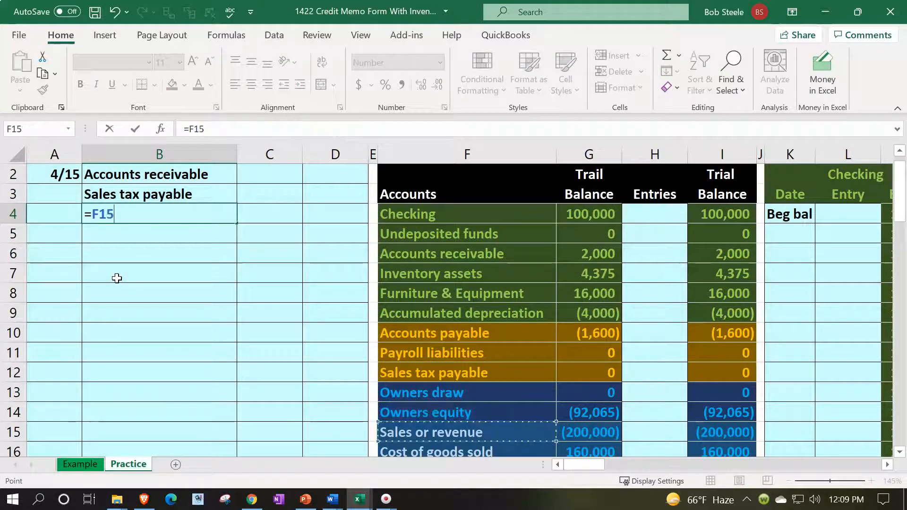
key("Return")
key("Up")
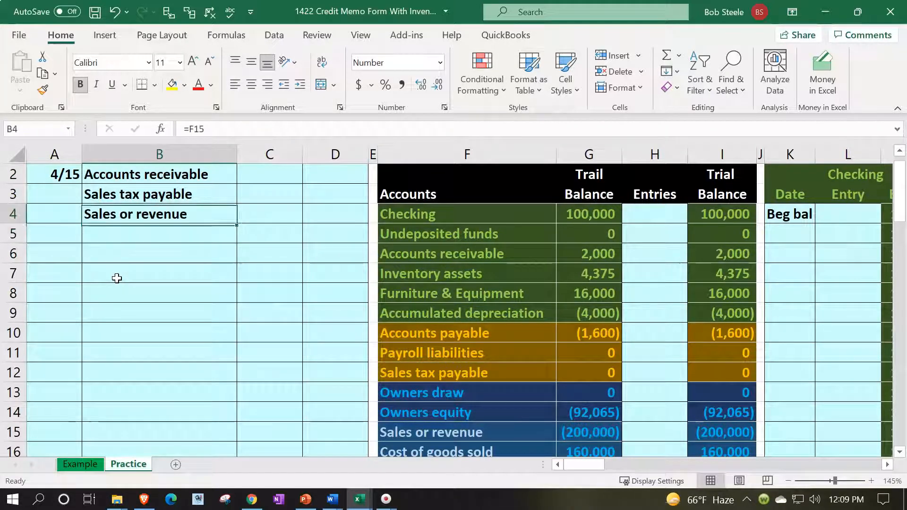
key("Right")
key("Right")
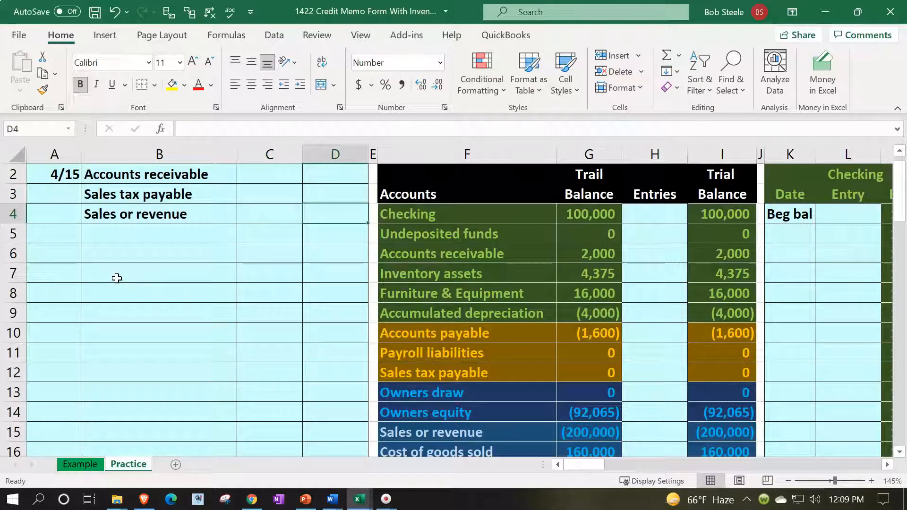
Point the D4 credit formula at Item 2's unit cost in BW17 of the inventory ledger
scroll(172, 359, "down", 9)
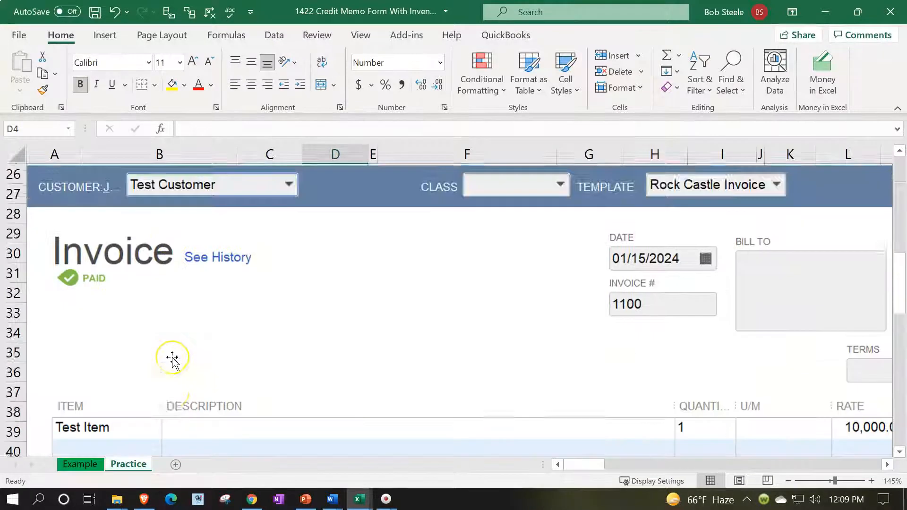
scroll(172, 359, "up", 9)
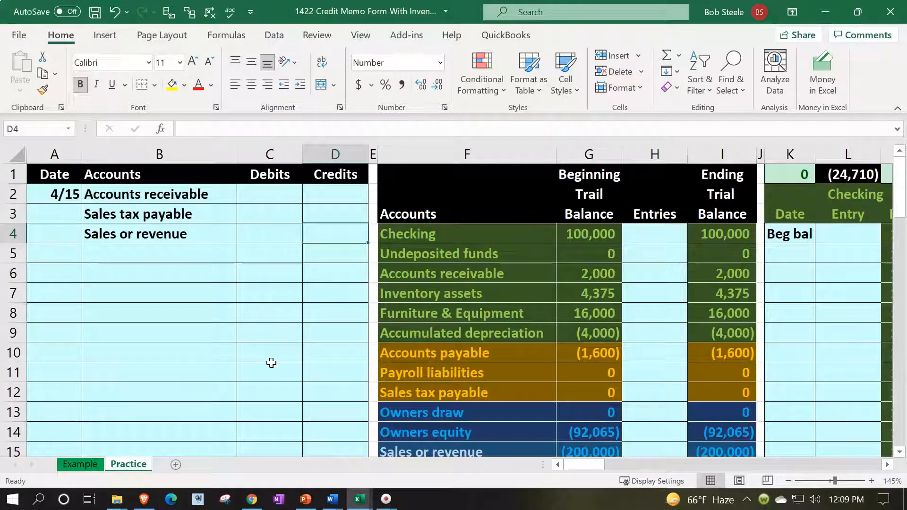
type("=")
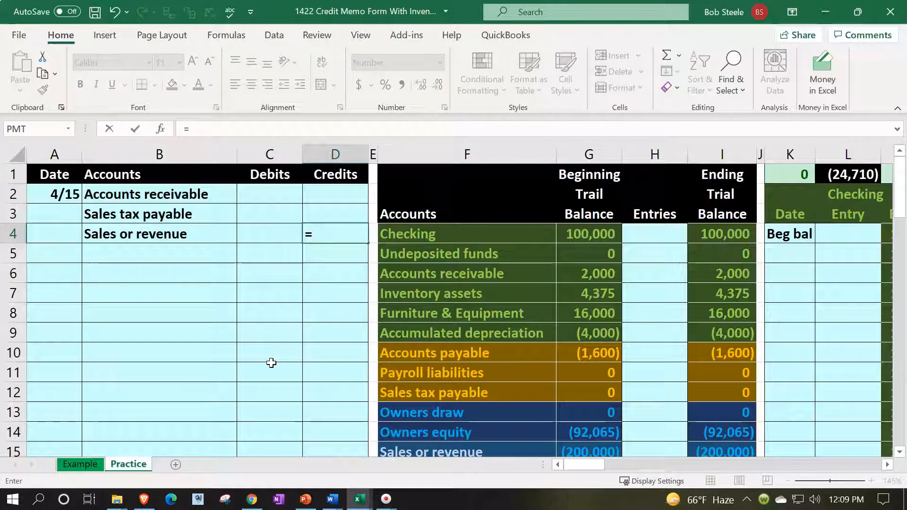
key("Right")
key("Right")
key("Right")
key("Right")
key("Right")
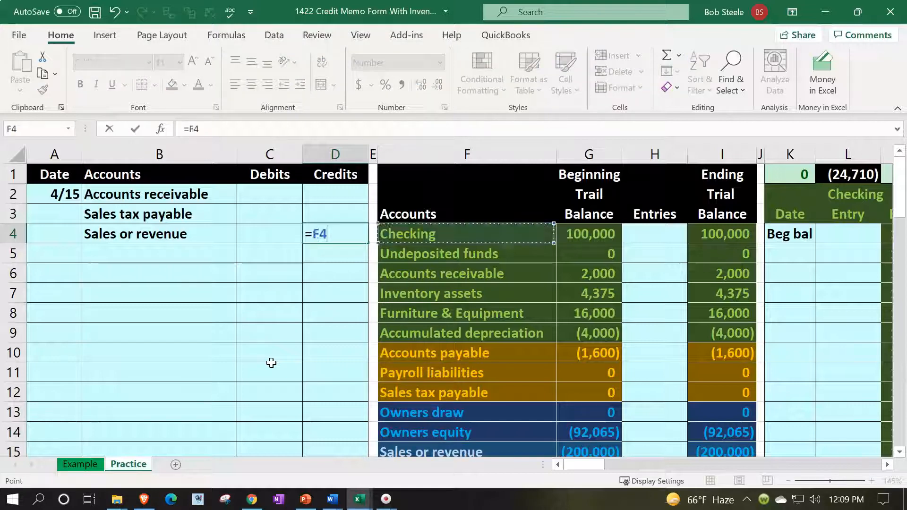
key("Right")
key("Right")
key("Right")
key("Right")
key("Right")
key("Right")
key("Right")
key("Right")
key("Right")
key("Right")
key("Right")
key("Right")
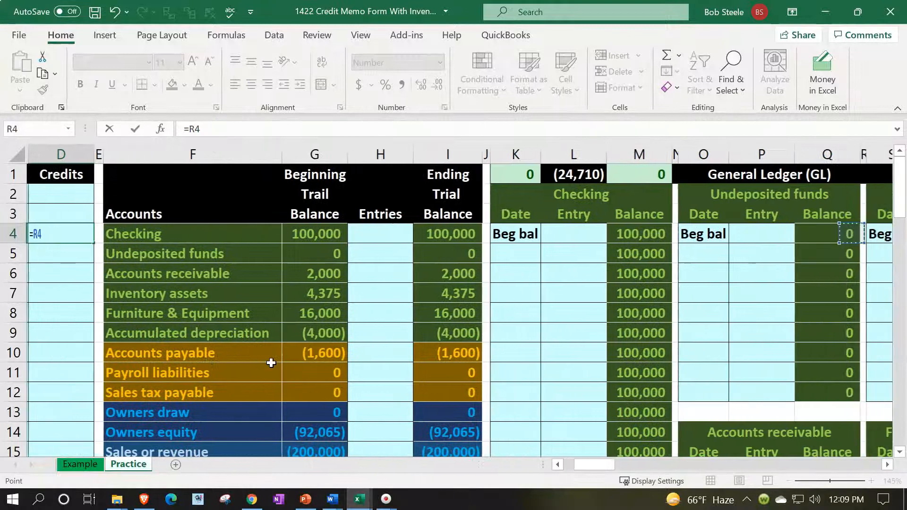
key("Right")
key("Right")
key("Right")
key("Right")
key("Right")
key("Right")
key("Right")
key("Right")
key("Right")
key("Right")
key("Right")
key("Right")
key("Right")
key("Right")
key("Right")
key("Right")
key("Right")
key("Right")
key("Right")
key("Right")
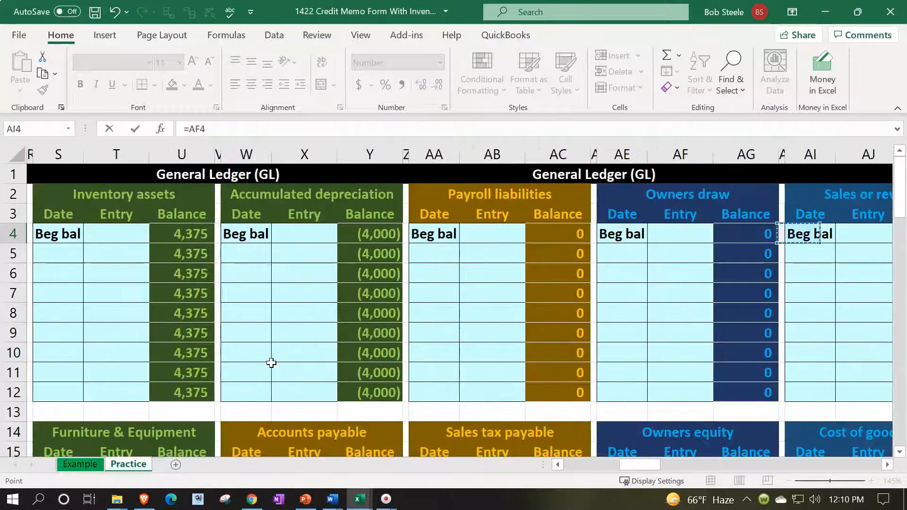
key("Right")
key("Right")
key("Right")
key("Right")
key("Right")
key("Right")
key("Right")
key("Right")
key("Right")
key("Right")
key("Right")
key("Right")
key("Right")
key("Right")
key("Right")
key("Right")
key("Right")
key("Right")
key("Right")
key("Right")
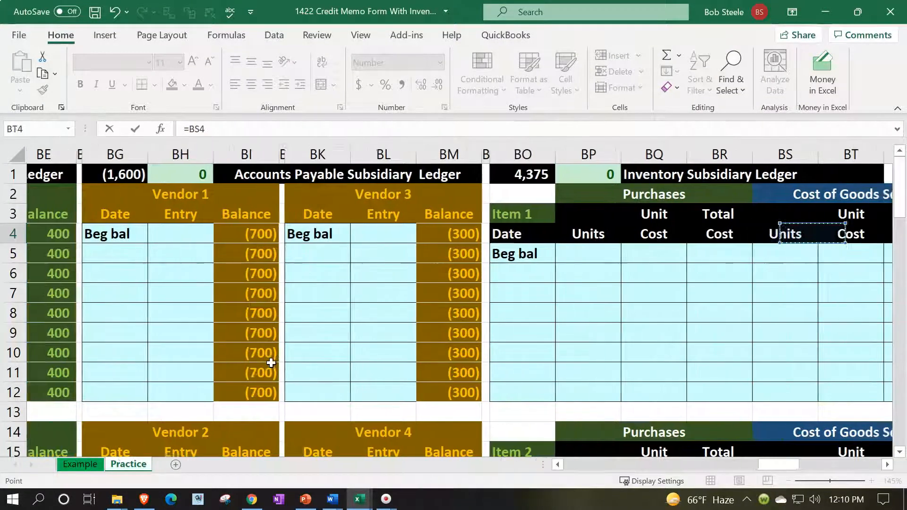
key("Right")
key("Right")
key("Right")
key("Left")
key("Left")
key("Left")
key("Left")
key("Left")
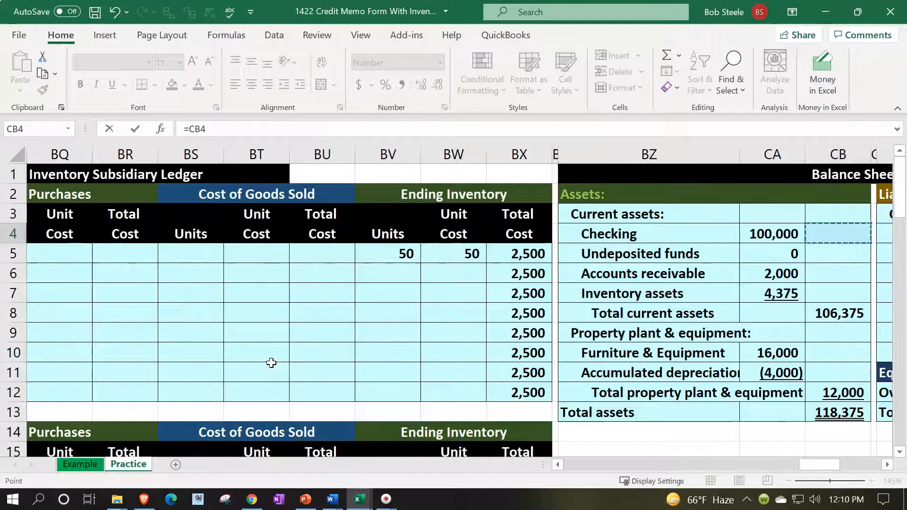
key("Left")
key("Left")
key("Left")
key("Left")
key("Left")
key("Left")
key("Left")
key("Left")
key("Left")
key("Left")
key("Left")
key("Left")
key("Right")
key("Right")
key("Right")
key("Down")
key("Down")
key("Down")
key("Down")
key("Down")
key("Down")
key("Down")
key("Down")
key("Down")
key("Down")
key("Down")
key("Down")
key("Down")
key("Down")
key("Down")
key("Down")
key("Down")
key("Down")
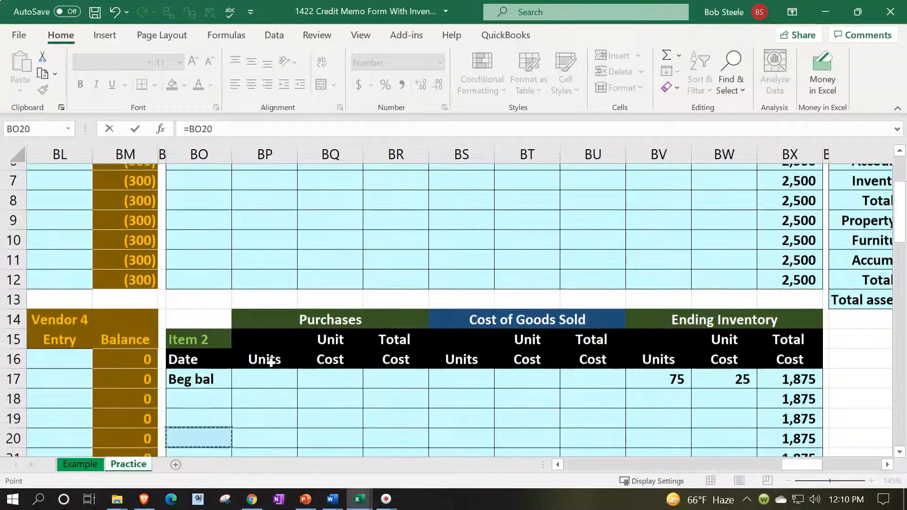
key("Right")
key("Right")
key("Right")
key("Right")
key("Right")
key("Right")
key("Right")
key("Right")
key("Up")
key("Up")
key("Up")
key("Up")
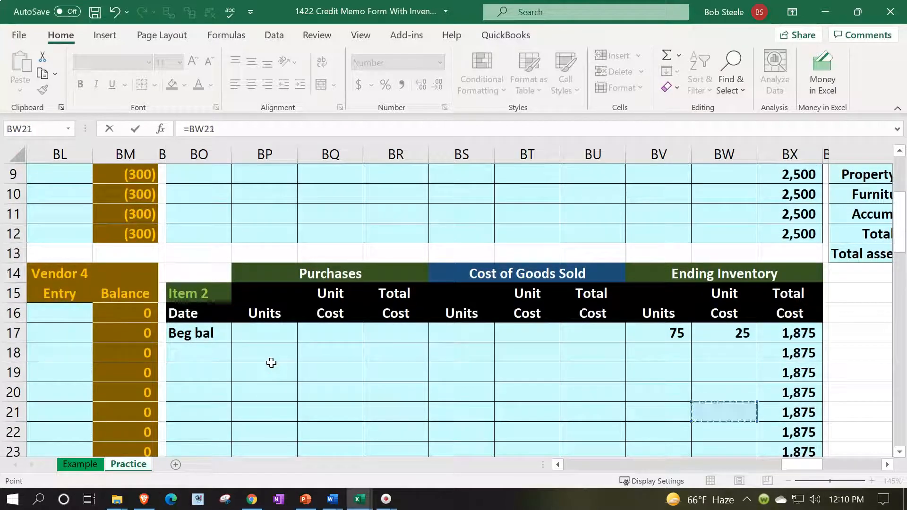
key("Up")
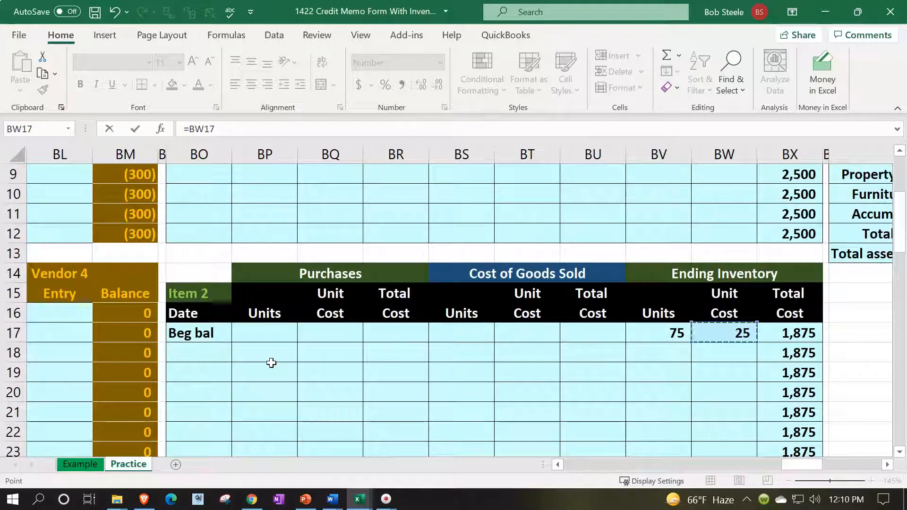
Multiply the BW17 reference by 15 so Sales or revenue credits 375
type("*")
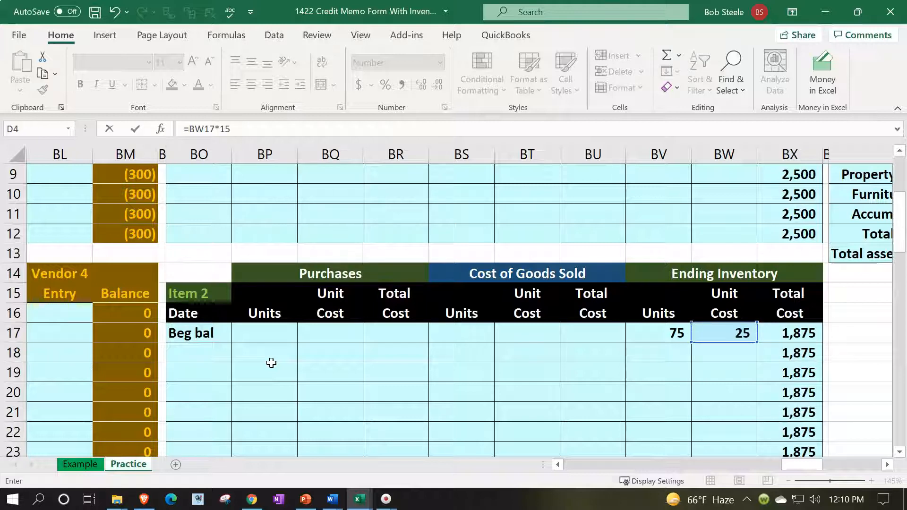
type("15")
key("Return")
key("Home")
key("Up")
key("Up")
key("Up")
key("Up")
key("Down")
key("Down")
key("Down")
key("Down")
key("Right")
key("Right")
key("Right")
key("Up")
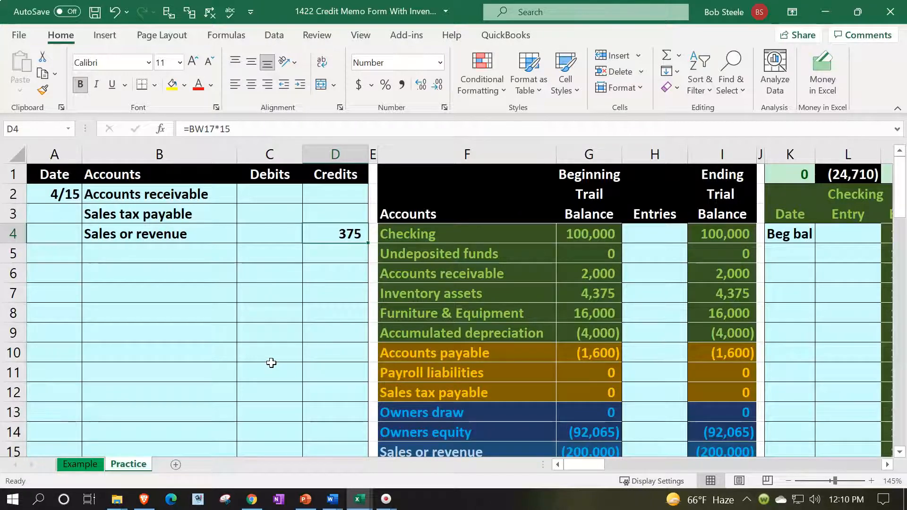
Edit the D4 formula to apply a 1.3 markup and negate it, showing (488)
double_click(341, 235)
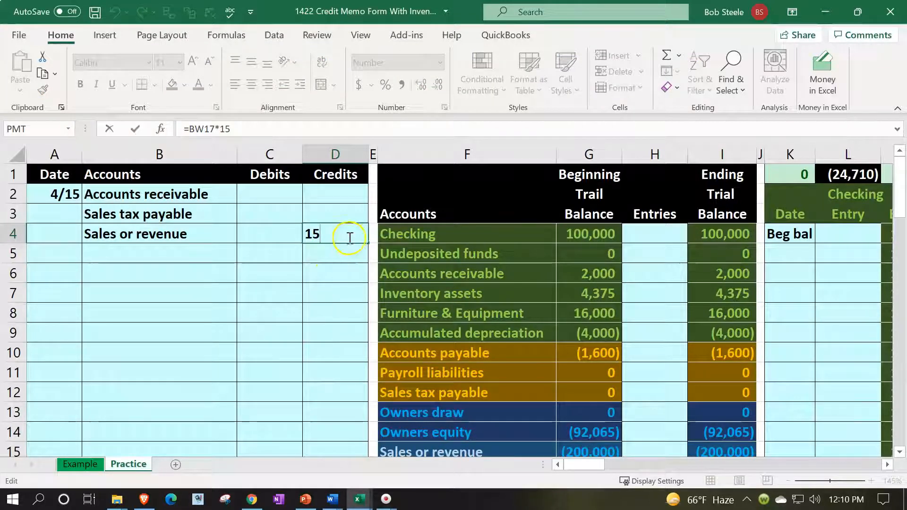
left_click(335, 319)
double_click(340, 232)
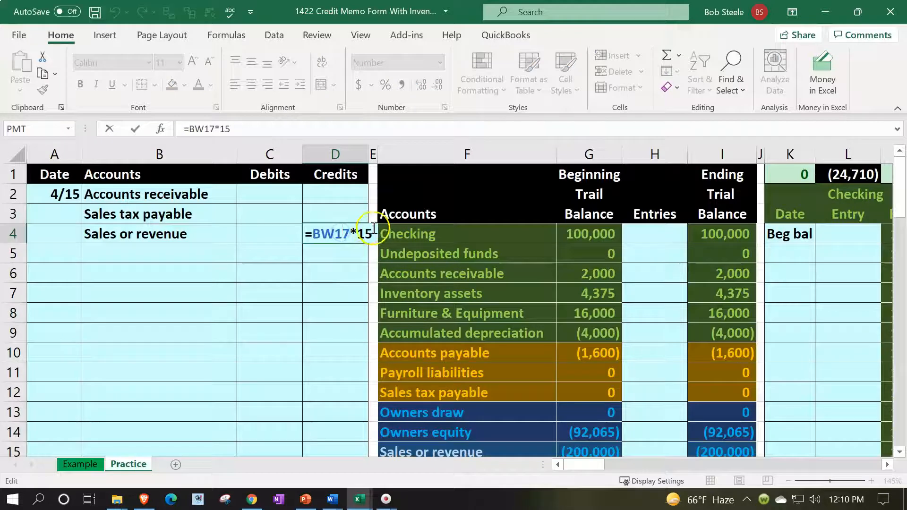
type("*")
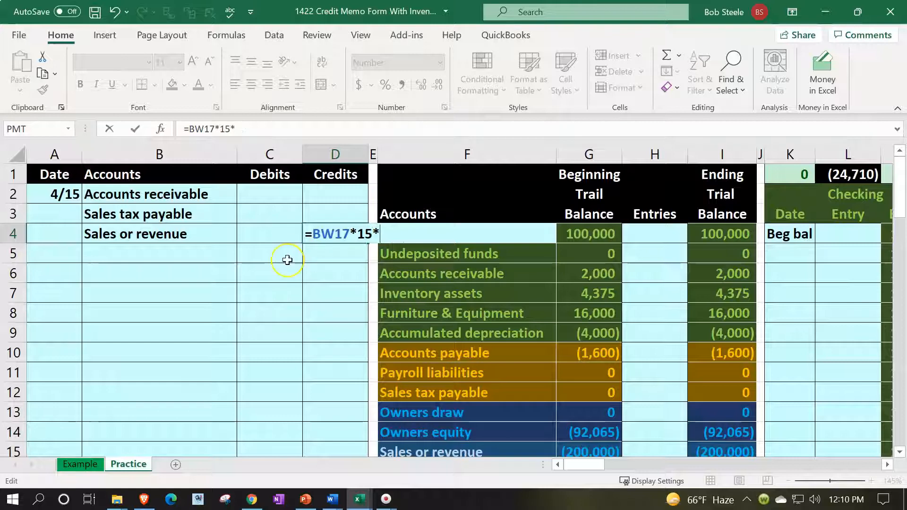
type("1.3")
key("Return")
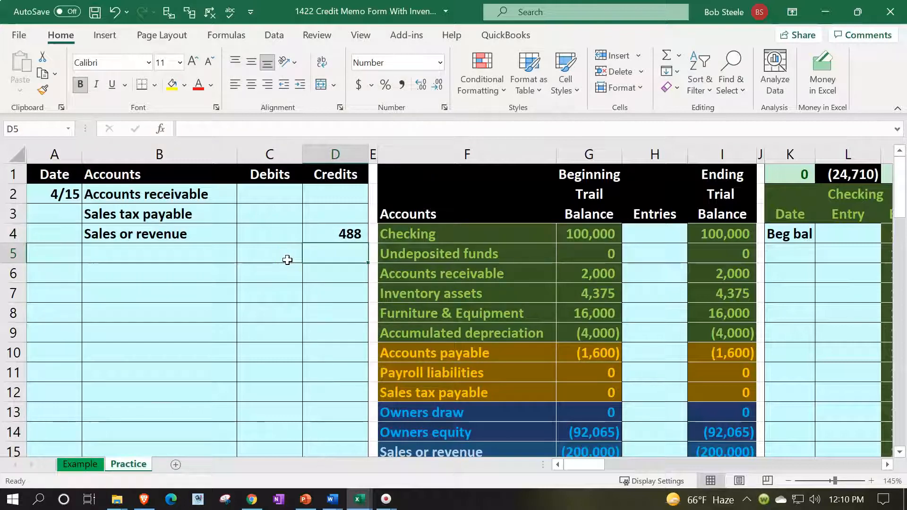
key("Up")
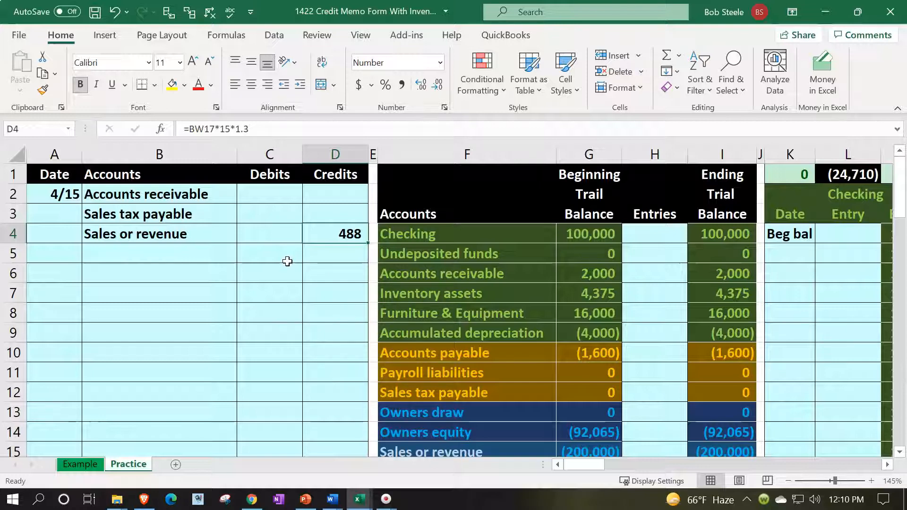
double_click(317, 232)
left_click(312, 232)
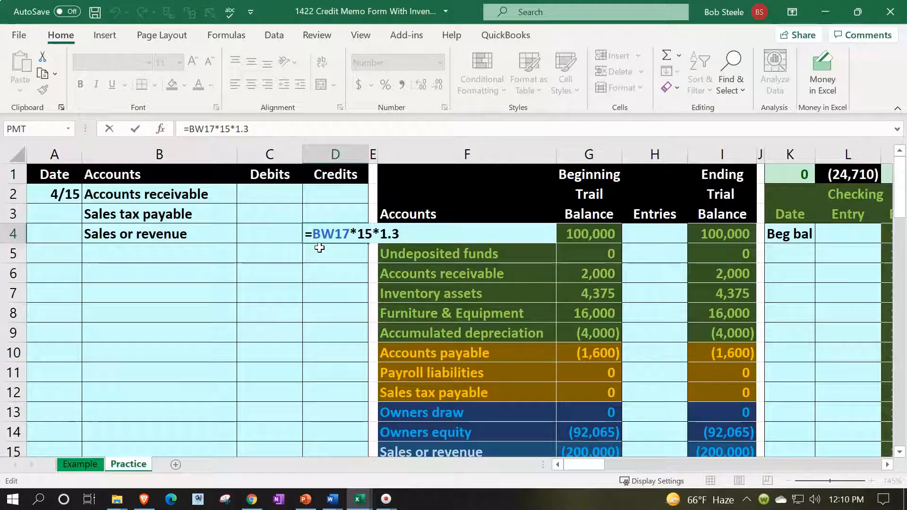
key("Return")
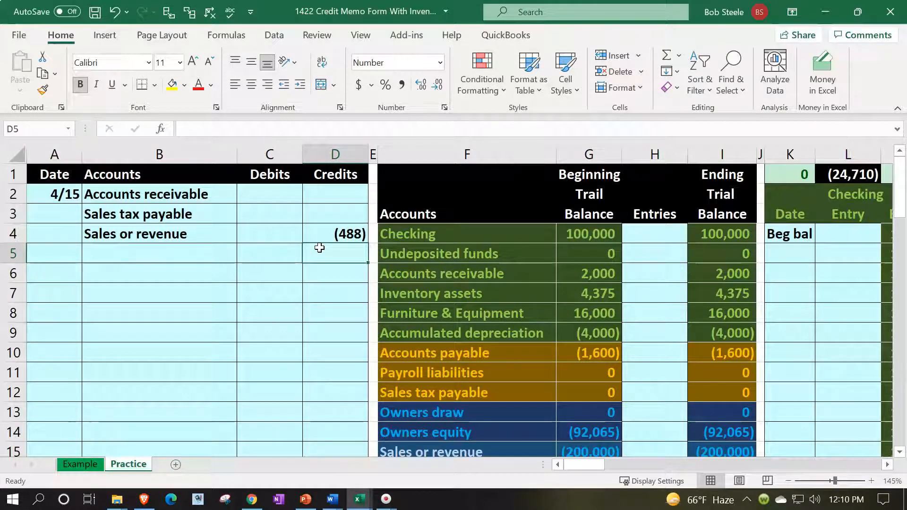
key("Up")
key("Up")
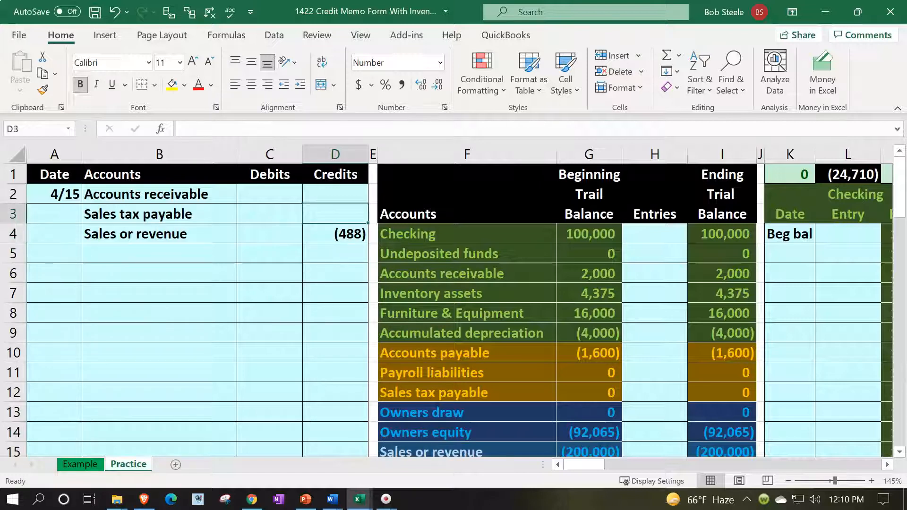
Credit Sales tax payable with 8% of the D4 revenue, giving (39), and check the credits' sum
key("alt+Tab")
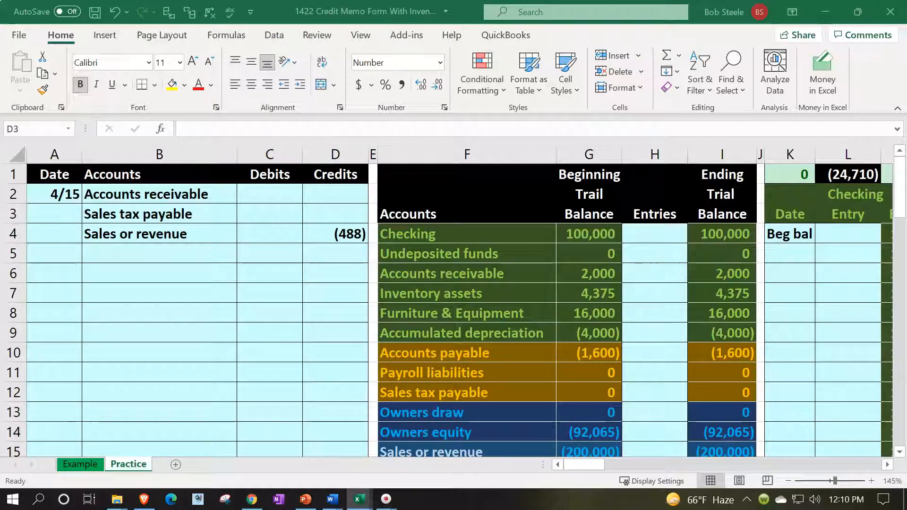
left_click(319, 209)
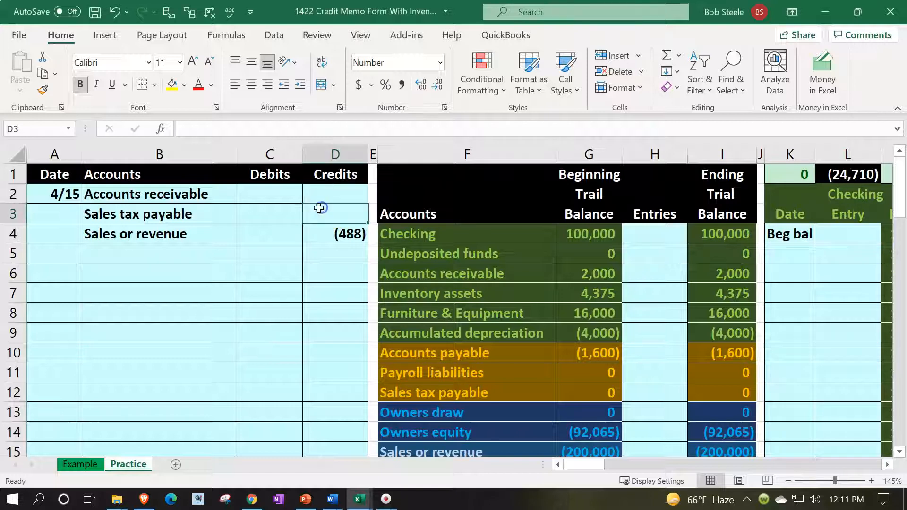
type("=")
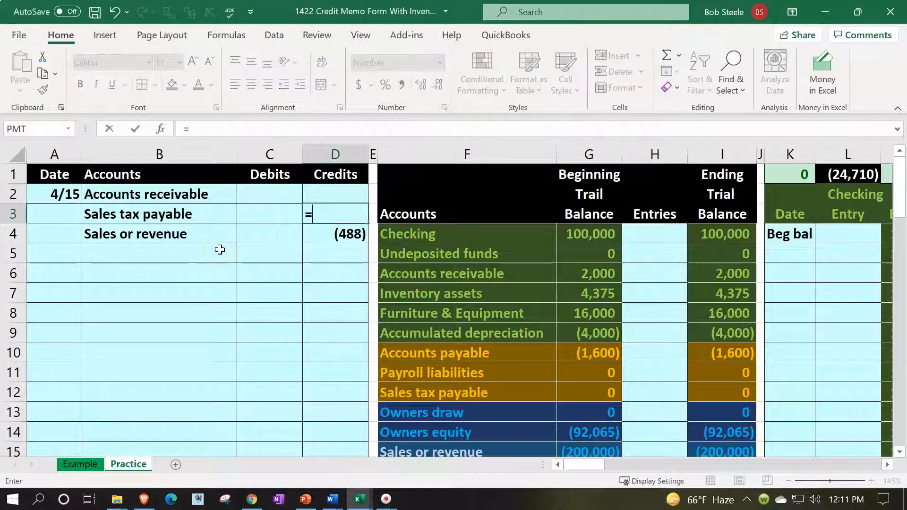
key("Down")
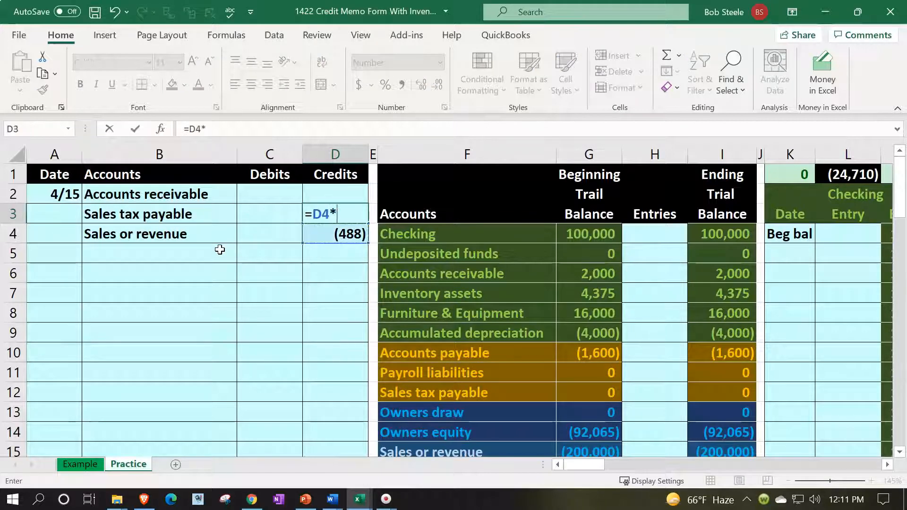
key("ctrl+Return")
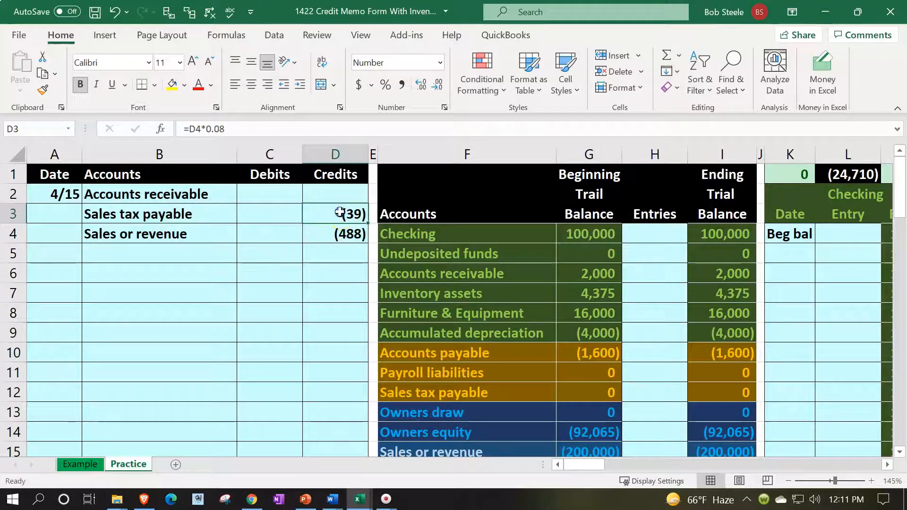
left_click_drag(338, 212, 337, 228)
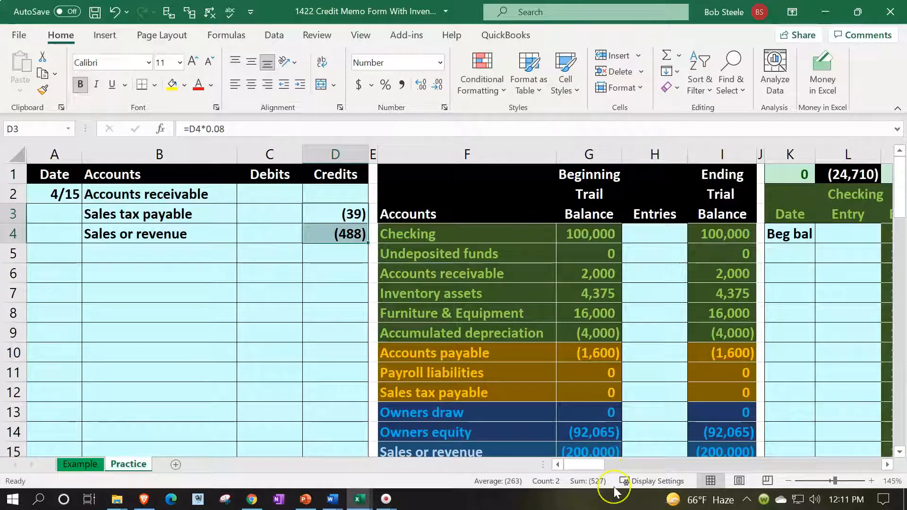
Debit Accounts receivable with -SUM(C3:D4), giving 527, and confirm the entry balances
left_click(273, 195)
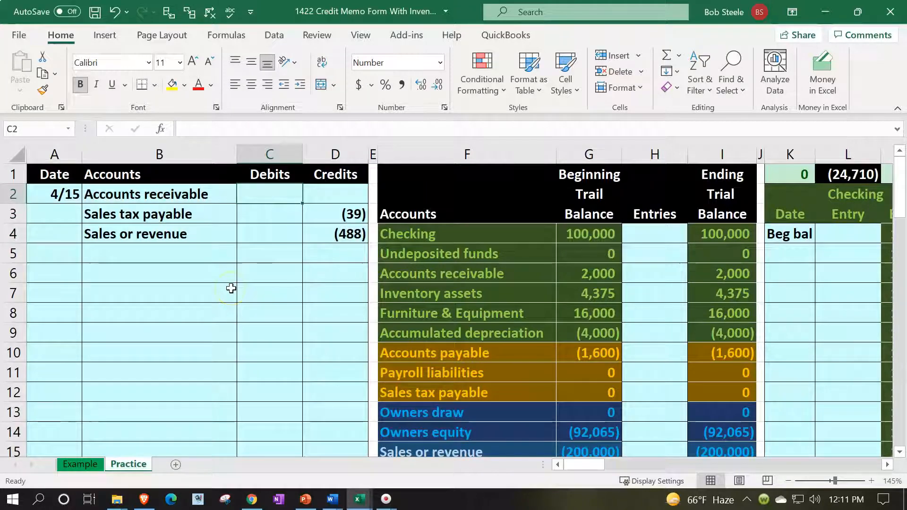
type("-s")
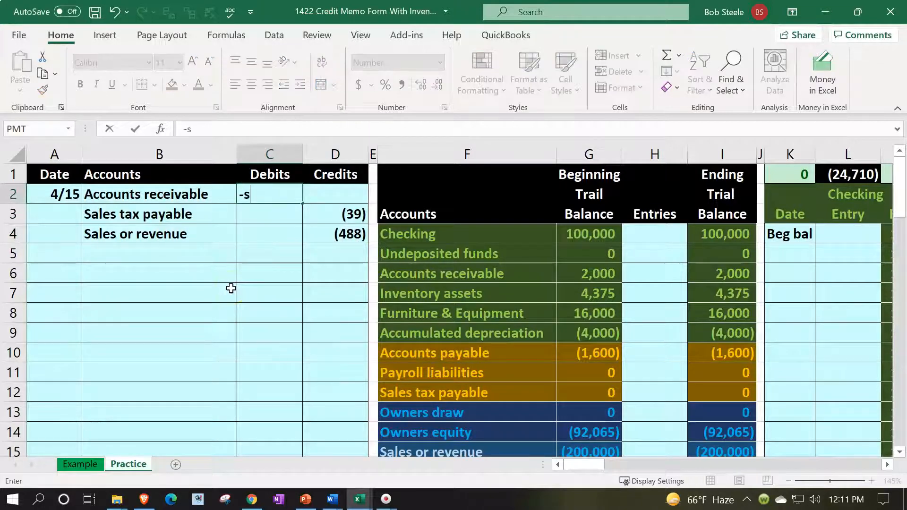
type("um(")
key("Down")
key("shift+Right")
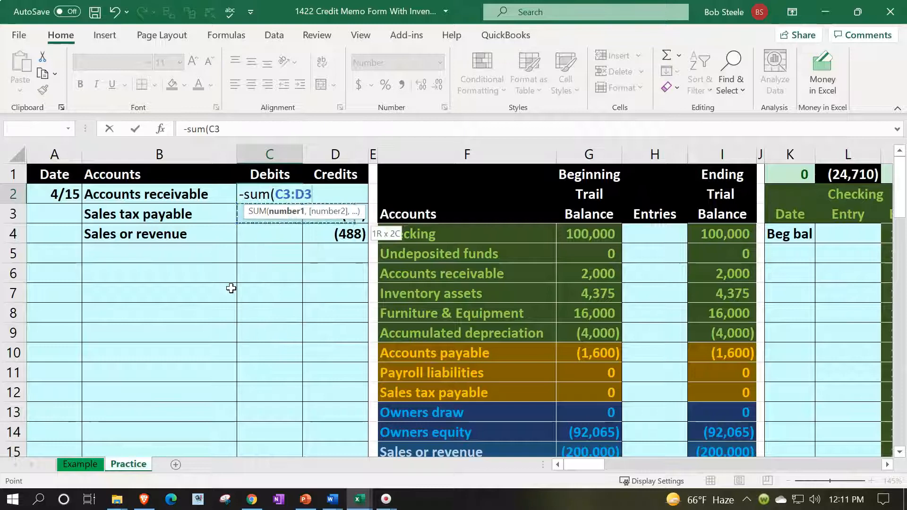
key("shift+Down")
key("Return")
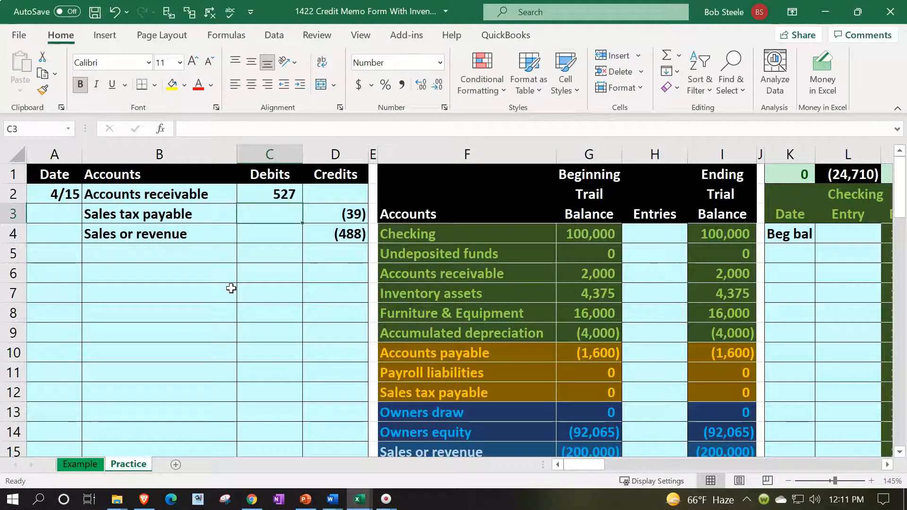
left_click_drag(269, 192, 327, 232)
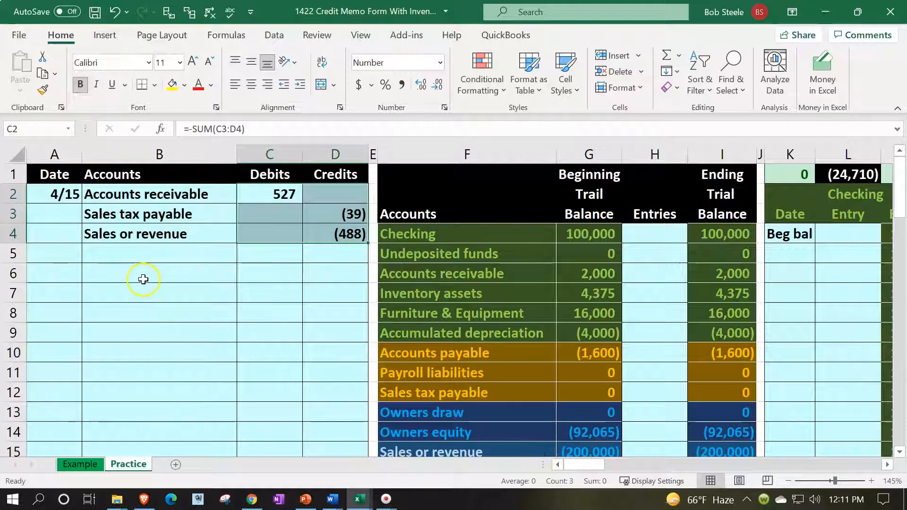
left_click(144, 279)
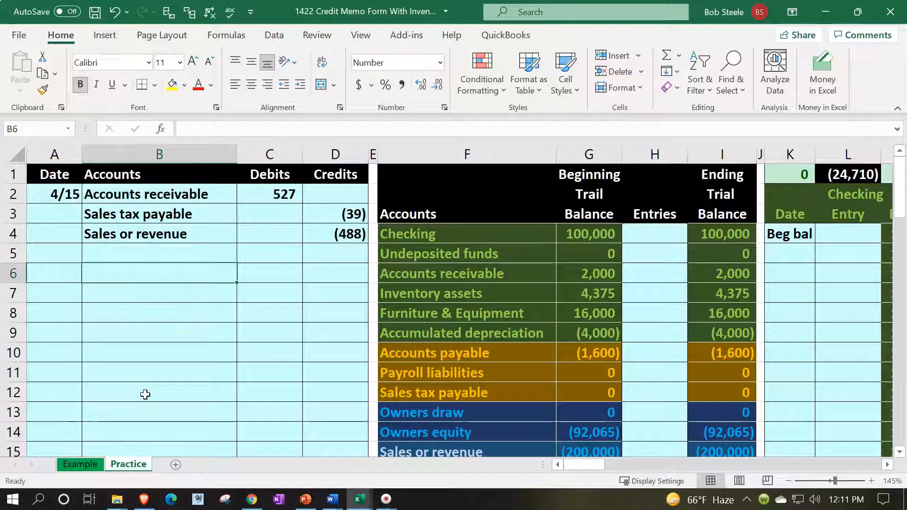
Add Cost of goods sold and Inventory assets (=F7) as the next two journal lines
type("=")
key("Right")
key("Right")
key("Right")
key("Down")
key("Down")
key("Down")
key("Down")
key("Down")
key("Down")
key("Down")
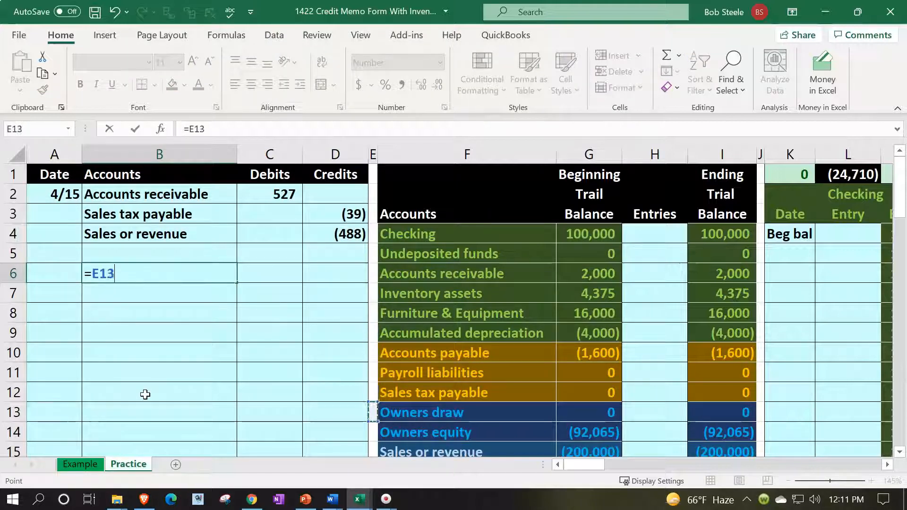
key("Down")
key("Down")
key("Down")
key("Right")
key("Down")
key("Up")
key("Return")
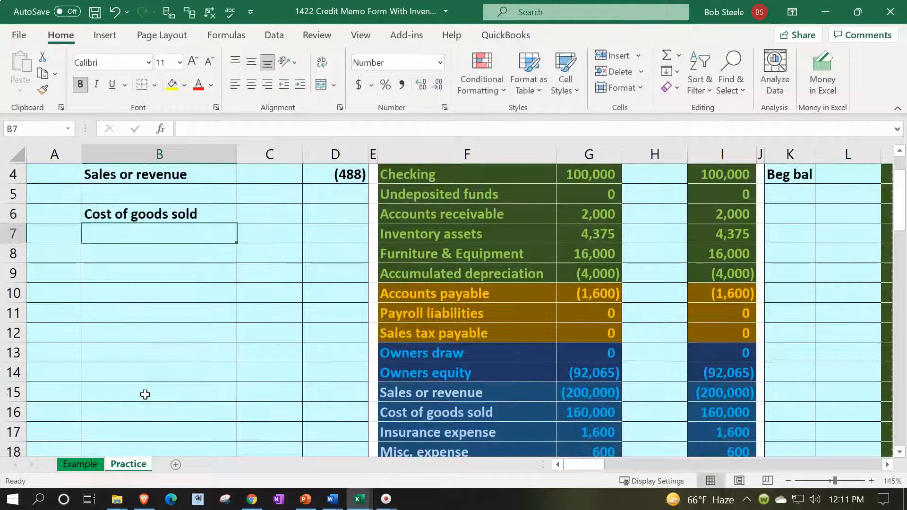
type("=")
key("Right")
key("Right")
key("Right")
key("Right")
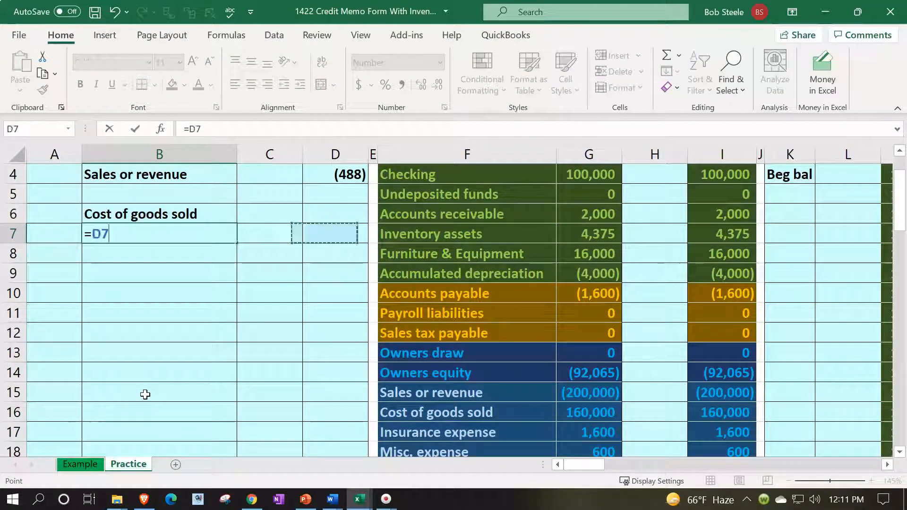
key("Return")
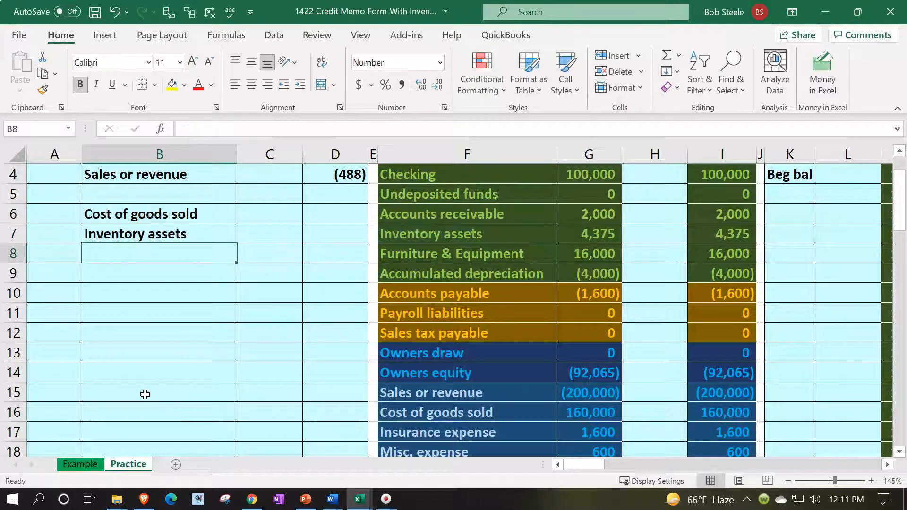
scroll(145, 395, "up", 1)
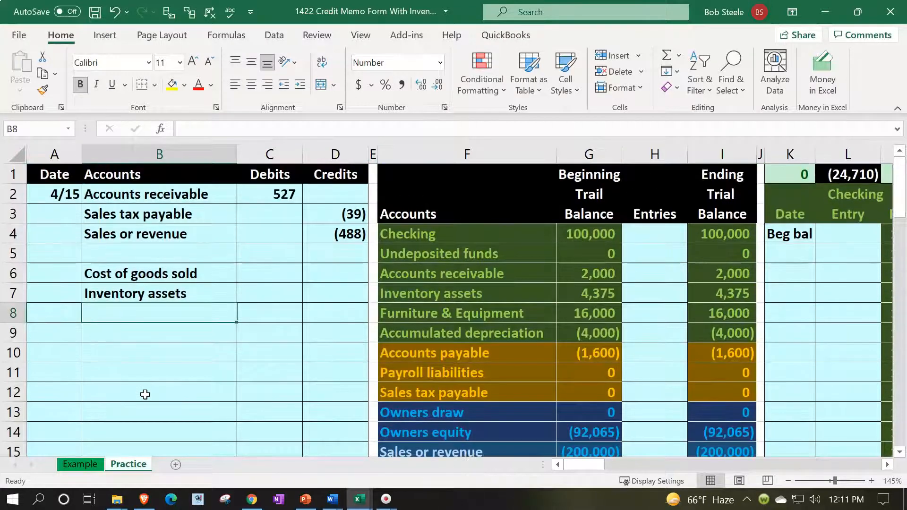
key("Right")
key("Right")
key("Up")
key("Up")
key("Left")
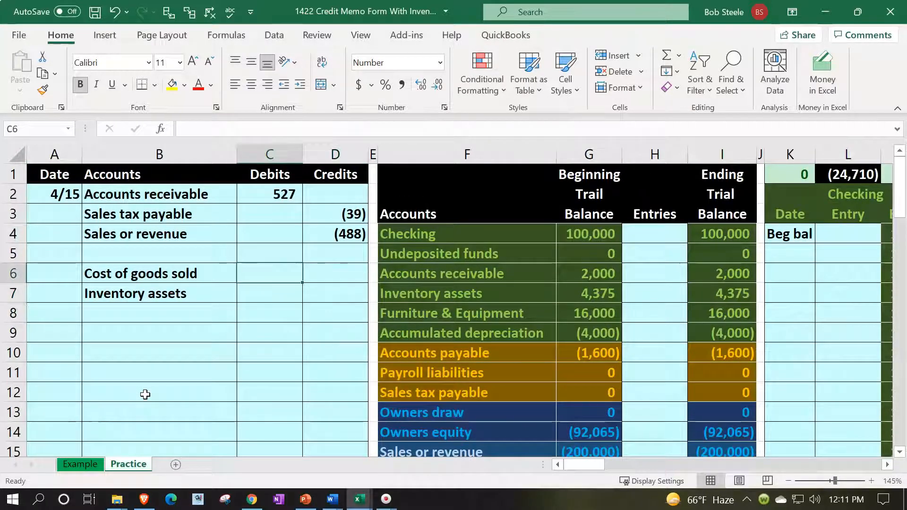
Debit Cost of goods sold 375 as Item 2's 25 unit cost (BW17) times 15
type("=")
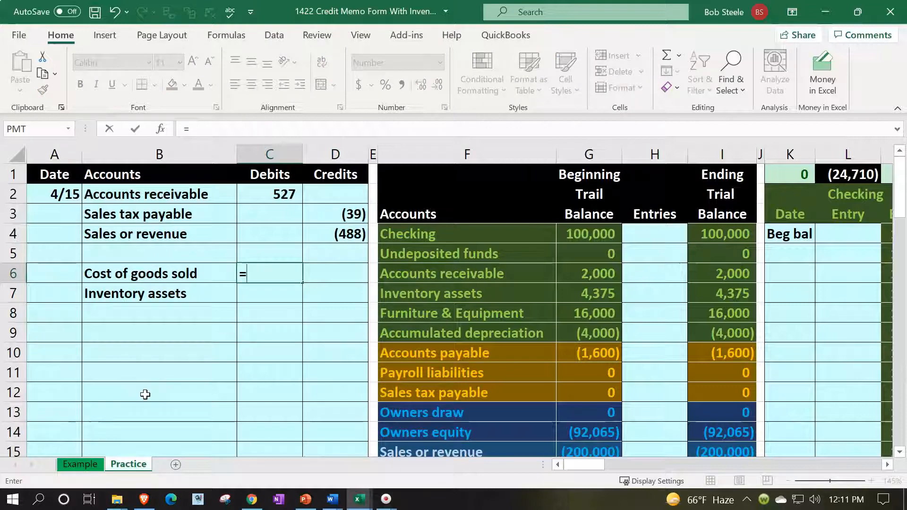
key("Right")
key("Right")
key("Right")
key("Right")
key("Right")
key("Right")
key("Right")
key("Right")
key("Right")
key("Right")
key("Right")
key("Right")
key("Right")
key("Right")
key("Right")
key("Right")
key("Right")
key("Right")
key("Right")
key("Right")
key("Right")
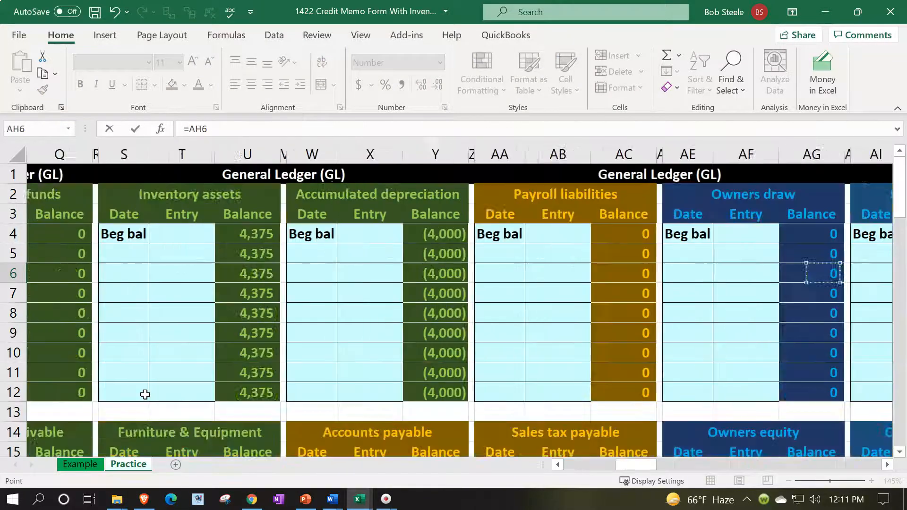
key("Right")
key("Right")
key("Right")
key("Right")
key("Right")
key("Right")
key("Right")
key("Right")
key("Right")
key("Right")
key("Right")
key("Right")
key("Right")
key("Right")
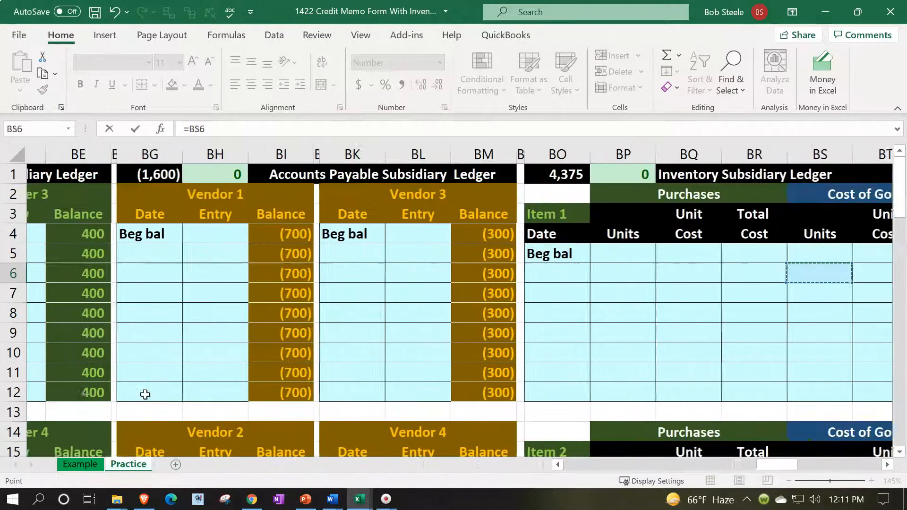
key("Down")
key("Down")
key("Down")
key("Down")
key("Down")
key("Down")
key("Down")
key("Down")
key("Down")
key("Down")
key("Right")
key("Right")
key("Right")
key("Right")
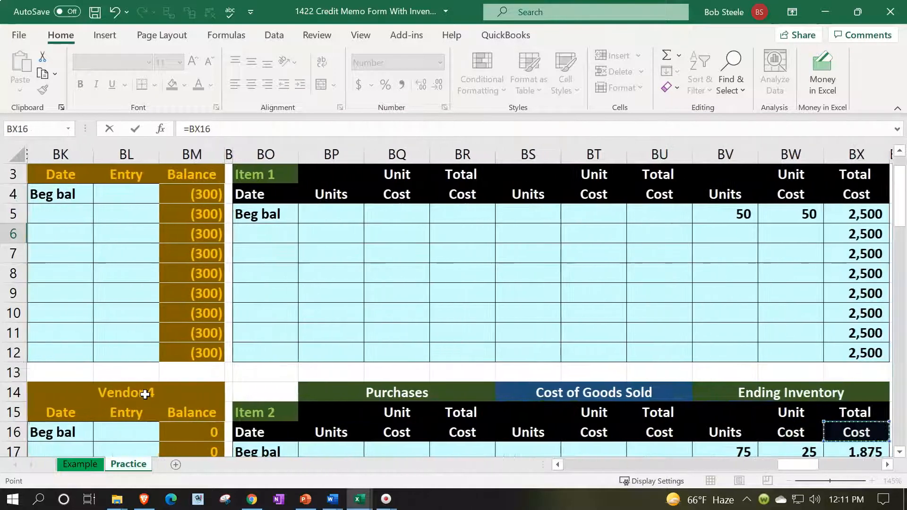
key("Down")
key("Down")
key("Down")
key("Down")
key("Left")
key("Left")
key("Left")
key("Up")
key("Up")
key("Up")
key("Right")
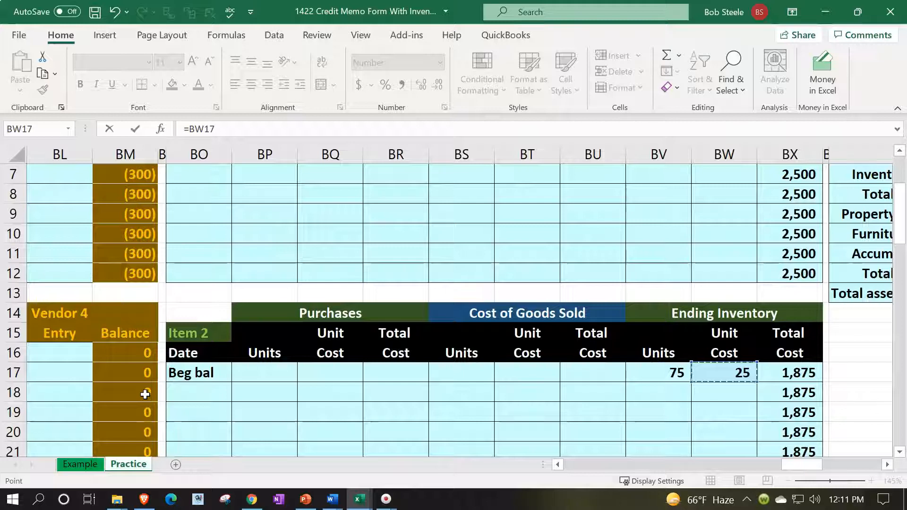
type("*")
key("Return")
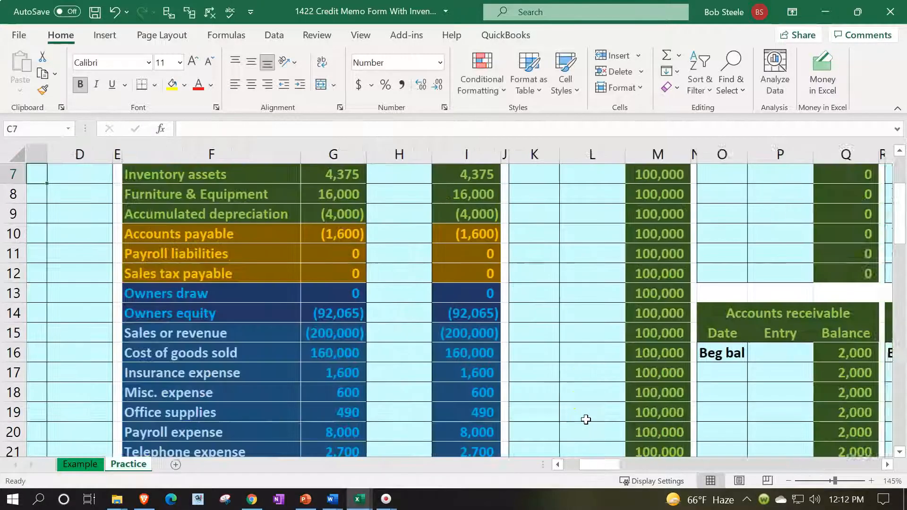
Credit Inventory assets (375) with the formula =-C6
key("Up")
key("Up")
key("Left")
key("Left")
key("Up")
key("Up")
key("Up")
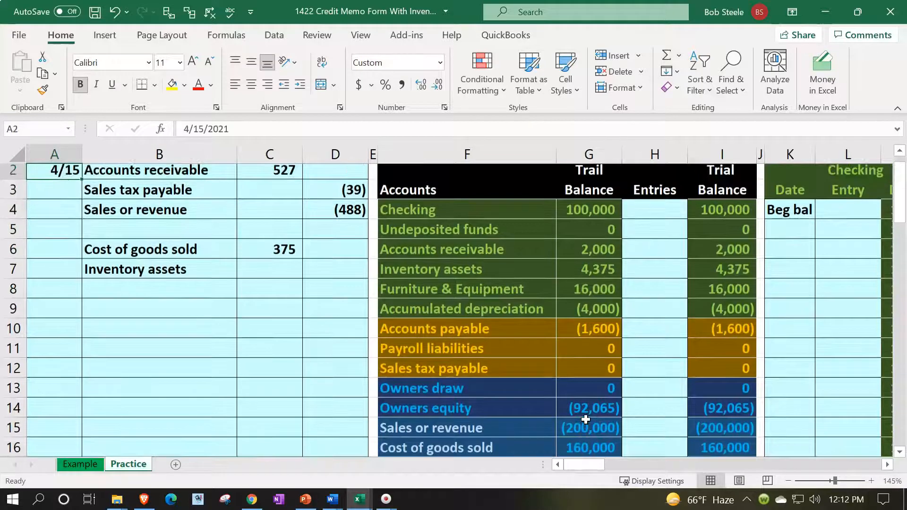
key("Up")
key("Down")
key("Down")
key("Down")
key("Down")
key("Down")
key("Down")
key("Right")
key("Right")
key("Right")
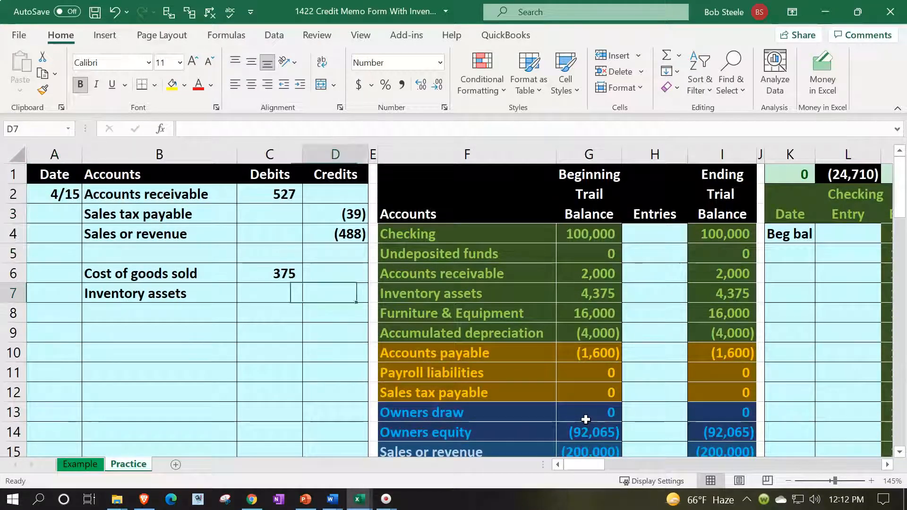
type("-")
key("Left")
key("Up")
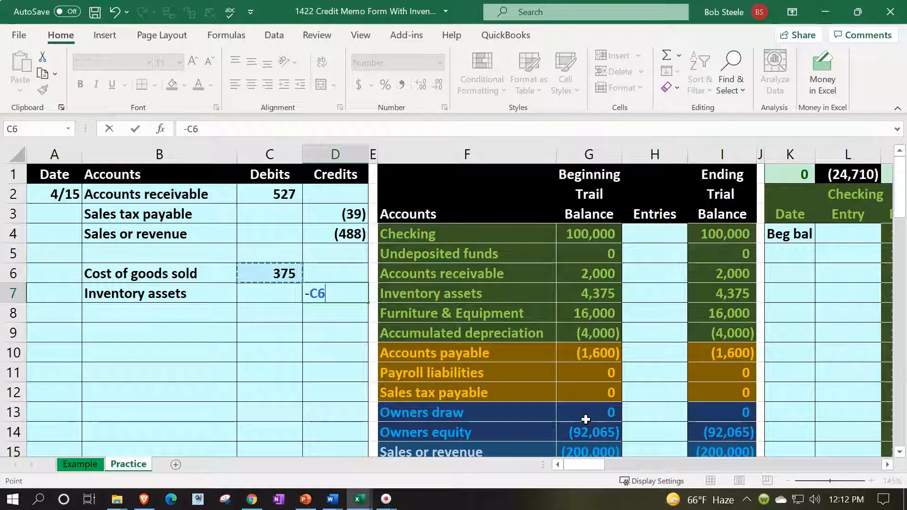
key("Return")
left_click_drag(183, 213, 181, 229)
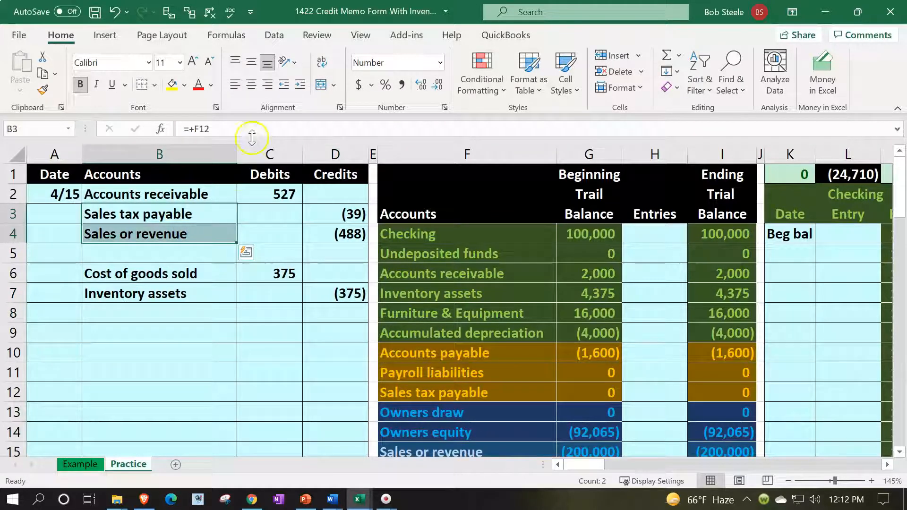
Indent Sales tax payable, Sales or revenue and Inventory assets as credit lines
left_click(300, 85)
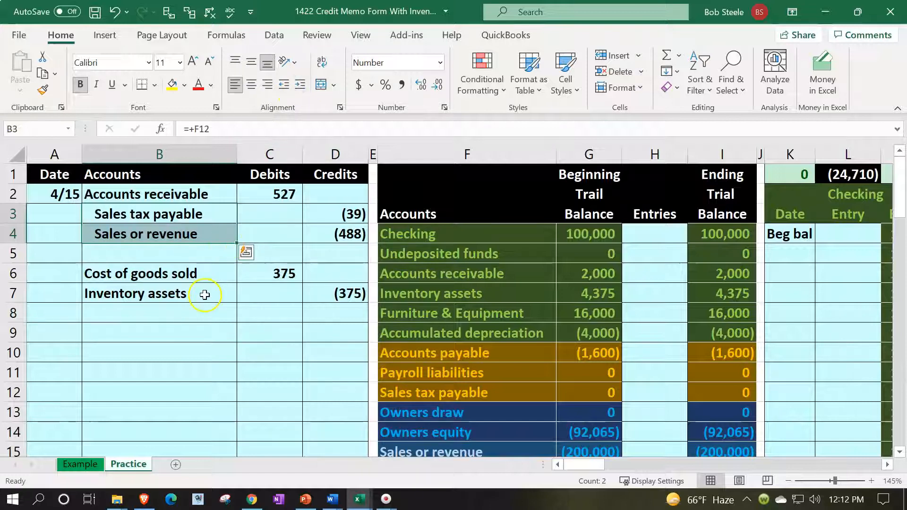
left_click(204, 293)
left_click(300, 85)
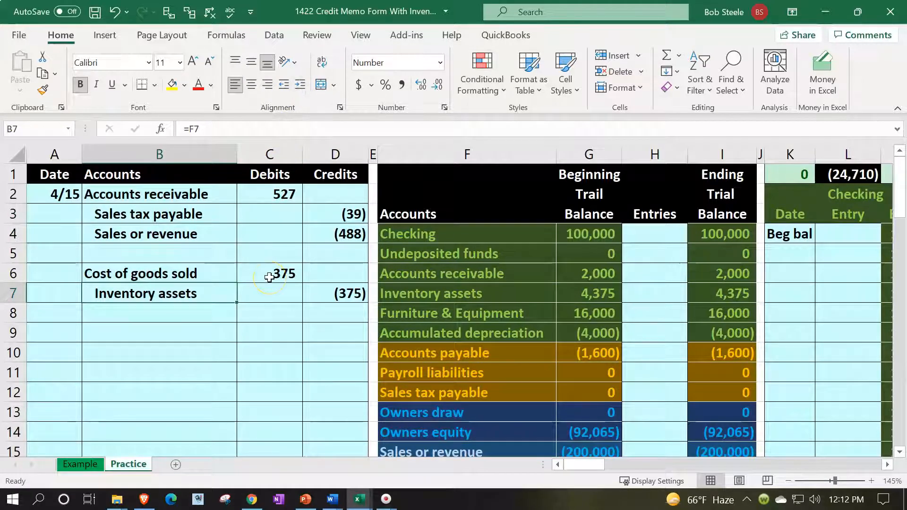
left_click(168, 215)
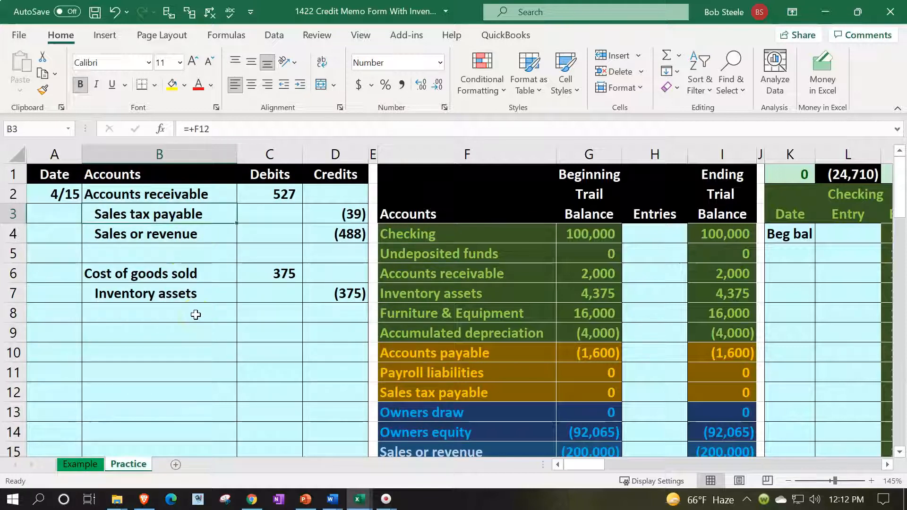
left_click_drag(216, 194, 247, 193)
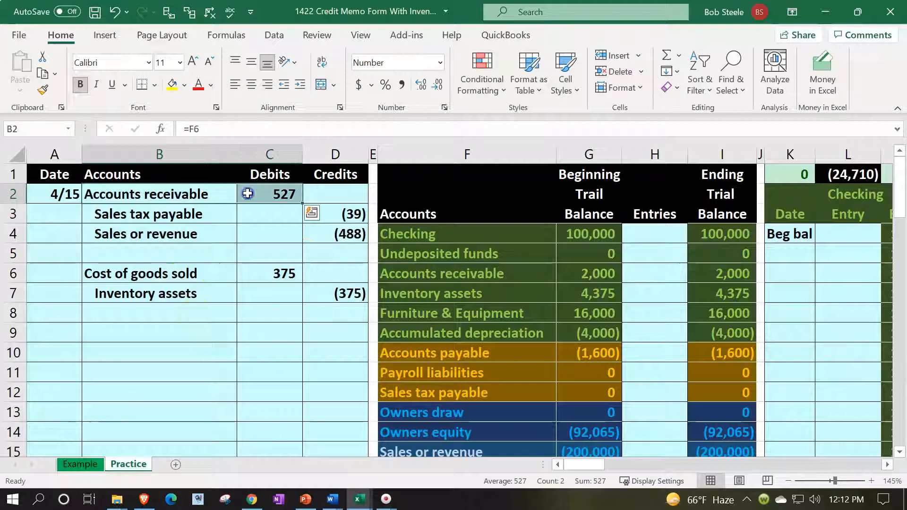
left_click(663, 274)
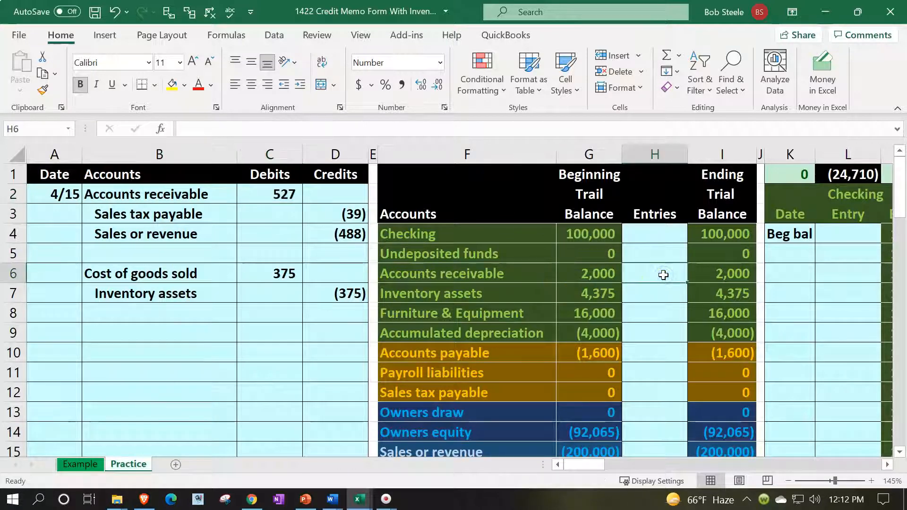
Link the Accounts receivable entries cell to the 527 journal debit
type("=")
key("Left")
key("Left")
key("Left")
key("Left")
key("Left")
key("Up")
key("Up")
key("Up")
key("Up")
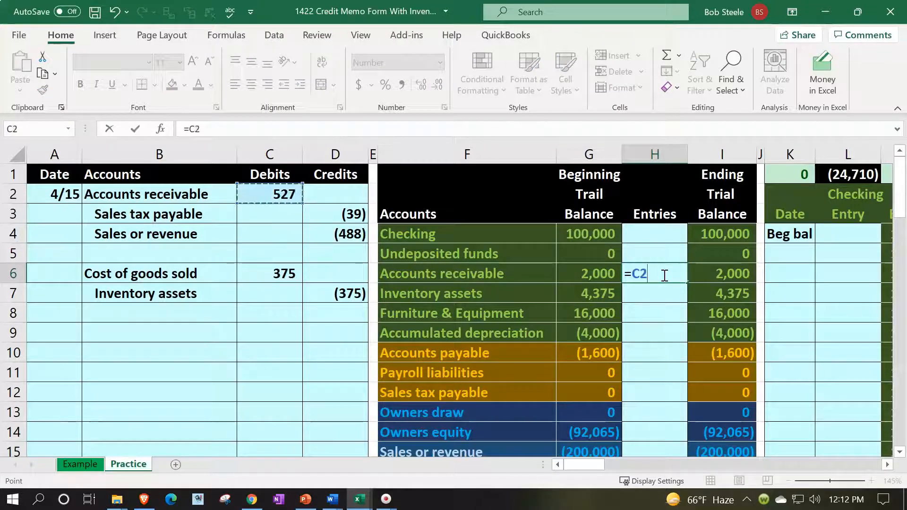
key("Return")
key("Up")
key("Left")
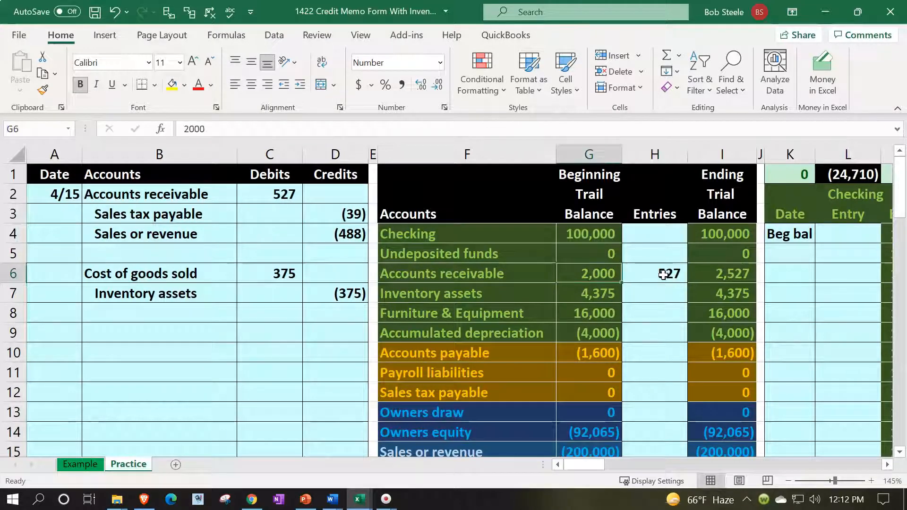
key("Right")
key("Right")
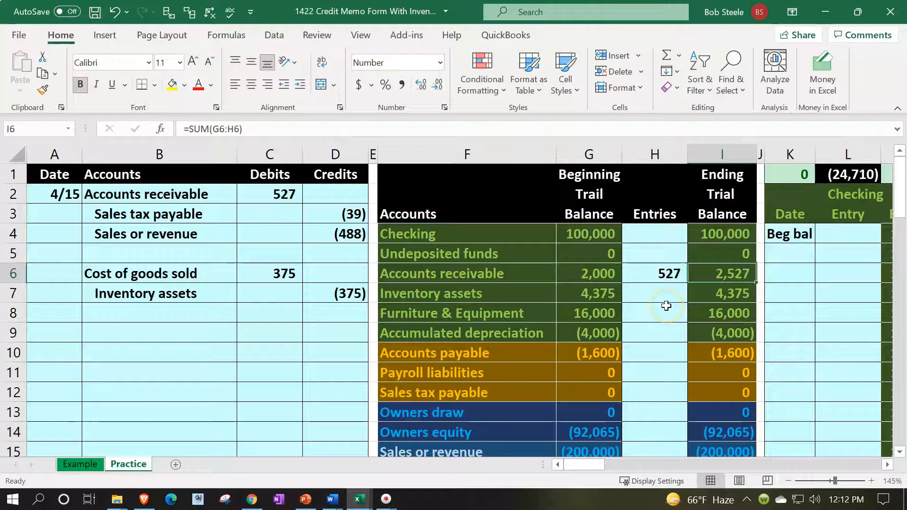
scroll(666, 306, "down", 4)
scroll(666, 305, "up", 4)
Post the (39) sales tax credit to Sales tax payable on the trial balance
left_click_drag(212, 218, 317, 211)
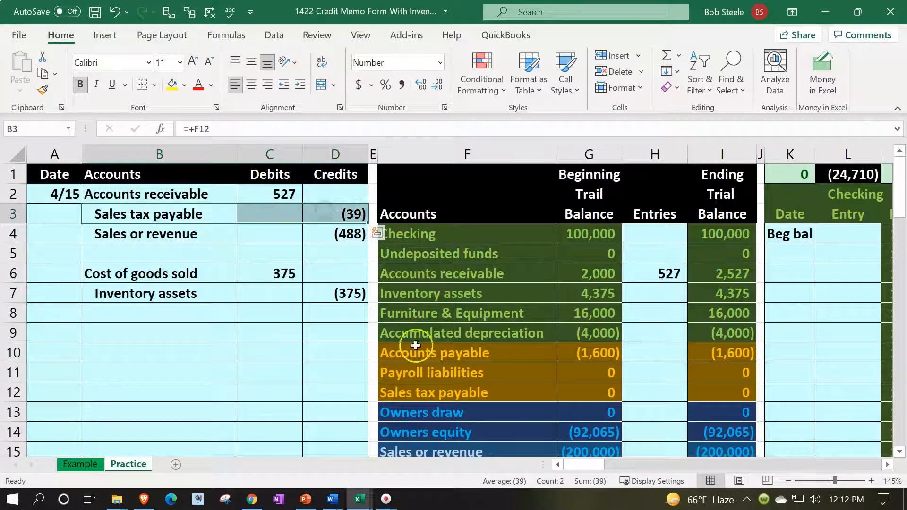
left_click(440, 393)
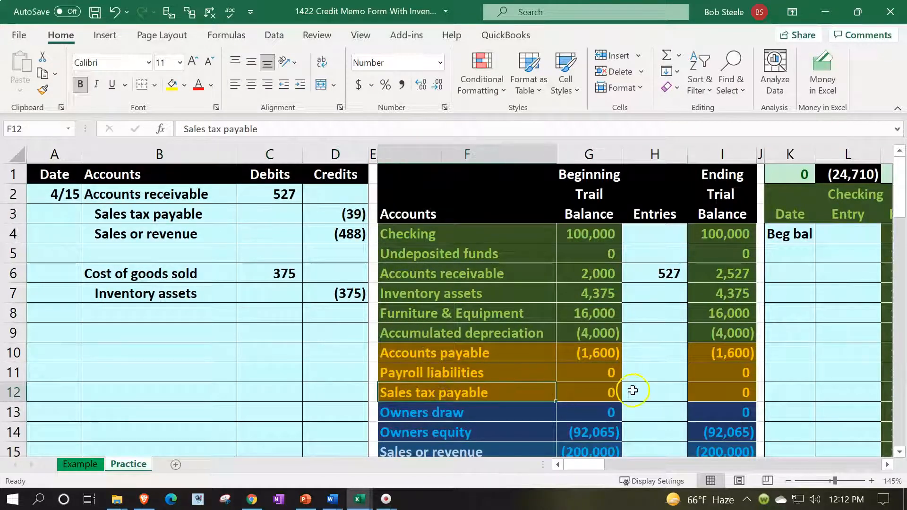
left_click(635, 388)
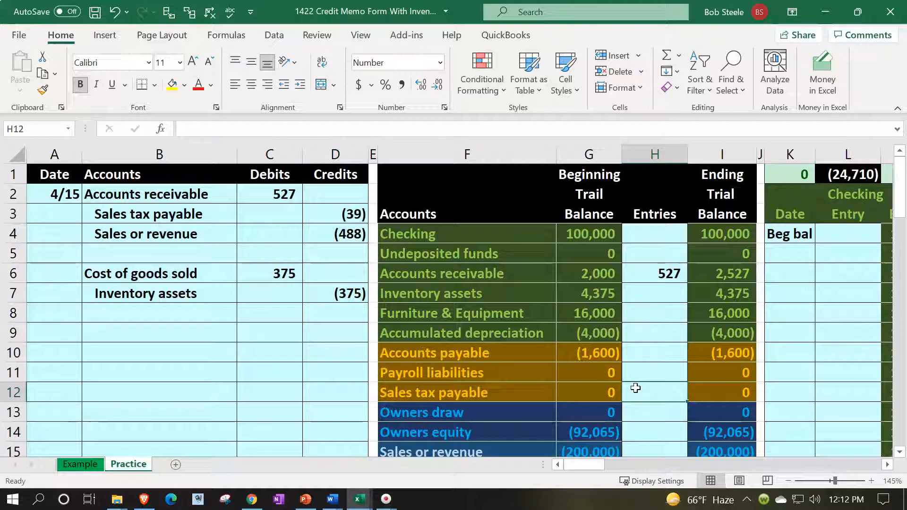
type("=")
key("Left")
key("Left")
key("Left")
key("Left")
key("Up")
key("Up")
key("Up")
key("Up")
key("Up")
key("Up")
key("Up")
key("Up")
key("Up")
key("Return")
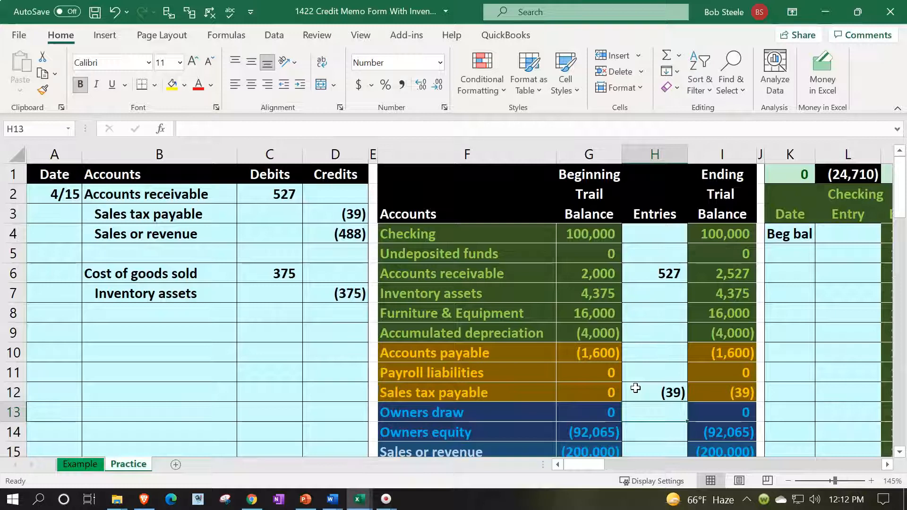
Post the (488) revenue credit to the Sales or revenue entries cell
left_click_drag(220, 237, 313, 232)
scroll(474, 299, "down", 2)
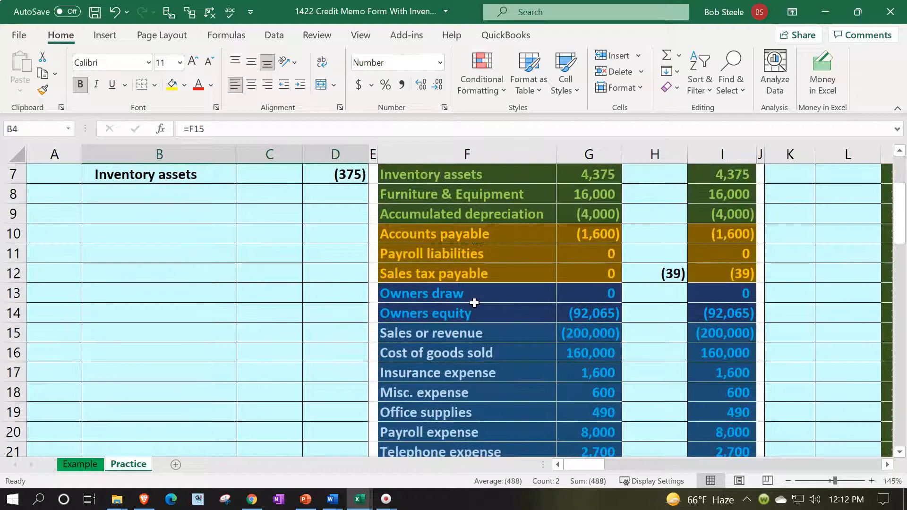
left_click(646, 332)
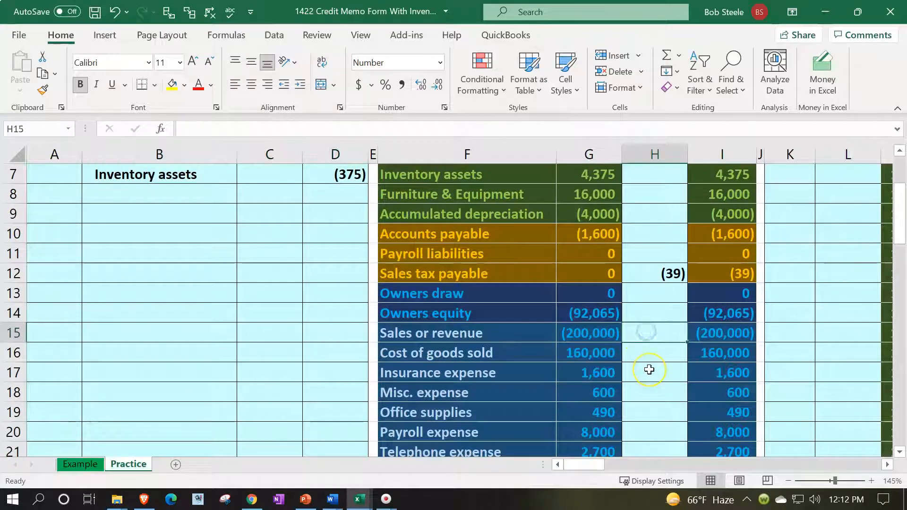
type("=")
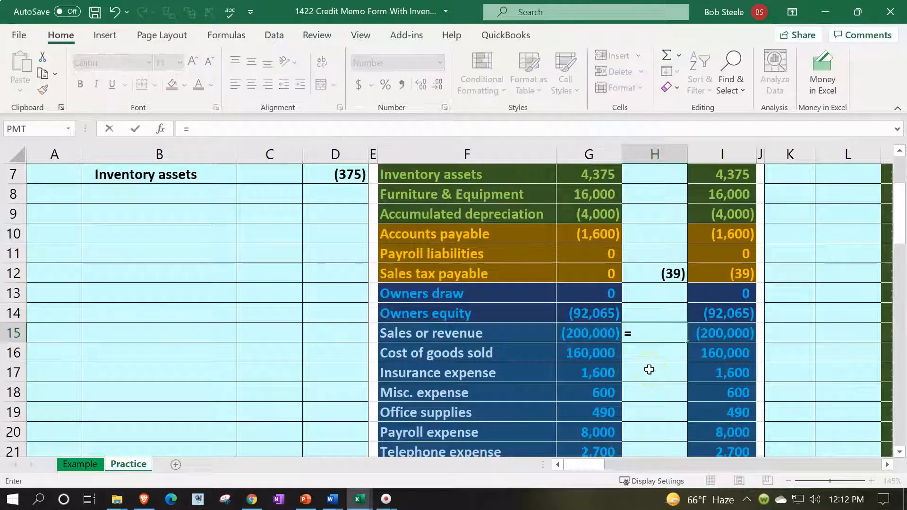
scroll(649, 370, "up", 2)
left_click(347, 236)
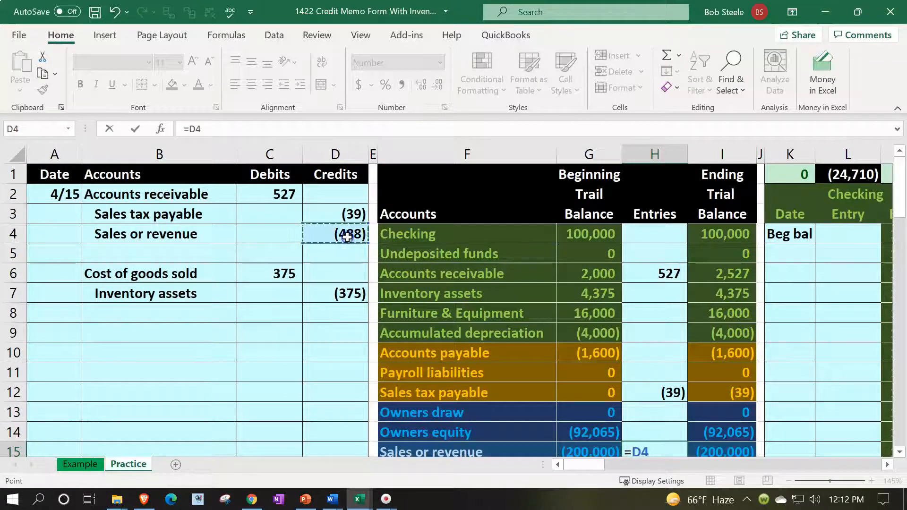
key("Return")
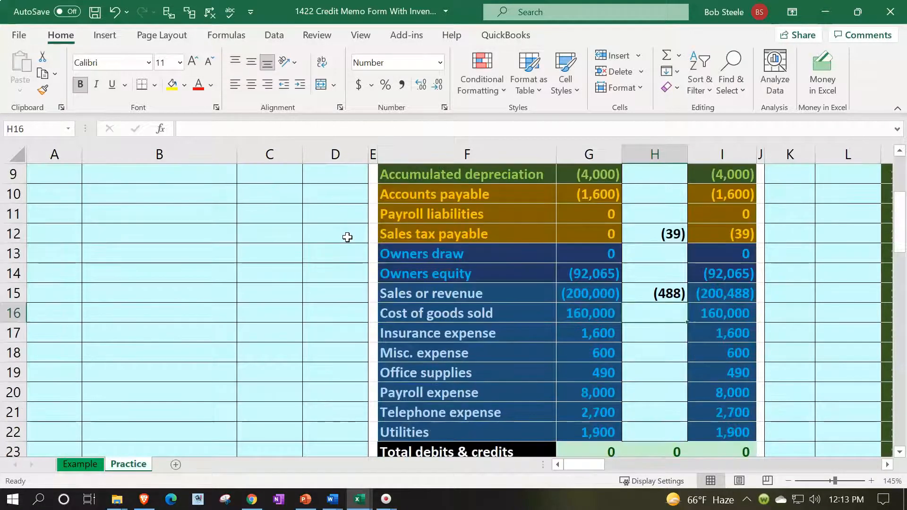
Verify the net income row reads (24,710), (488) and (25,198)
scroll(347, 237, "down", 1)
left_click(582, 394)
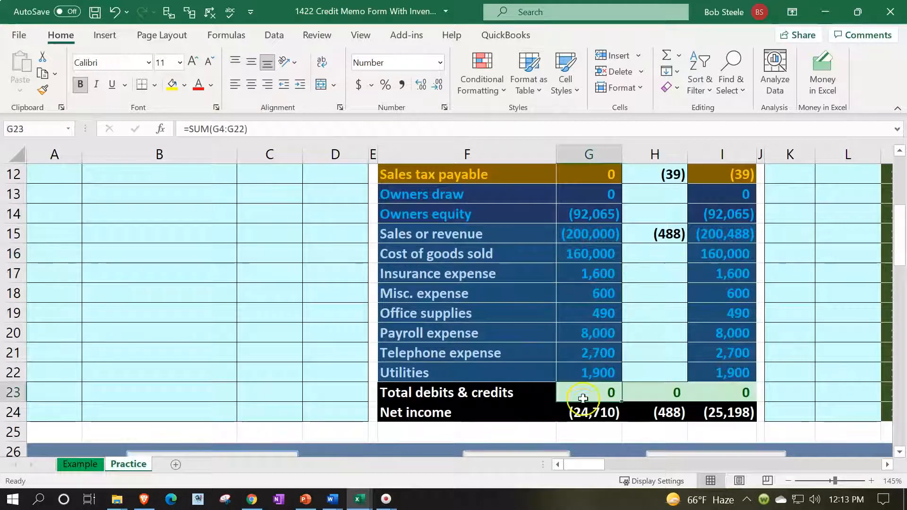
double_click(583, 414)
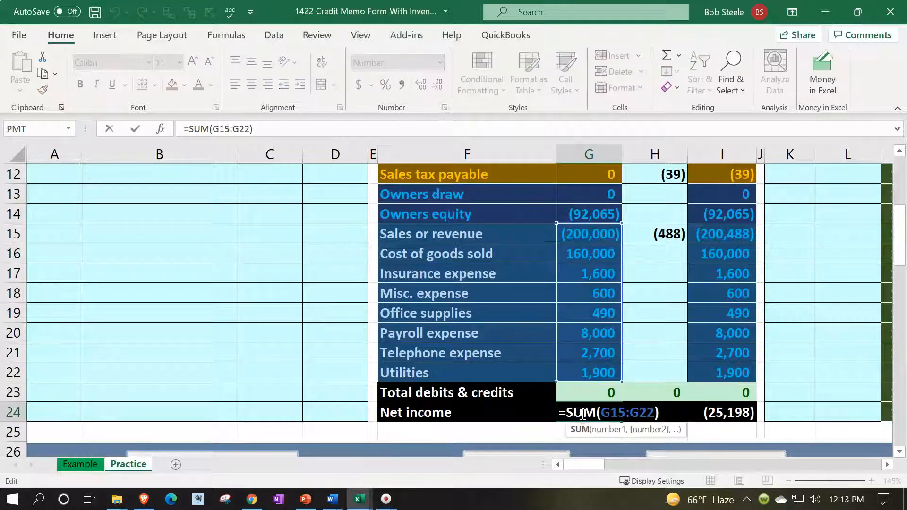
key("Return")
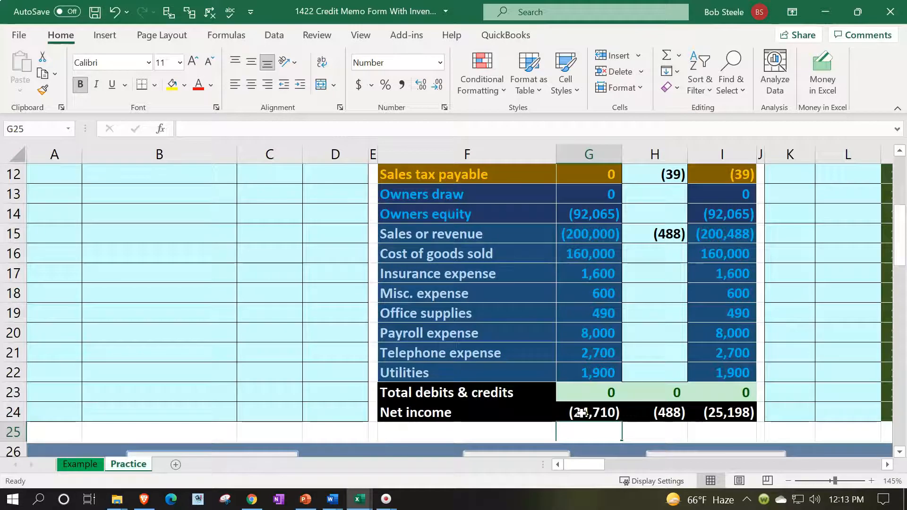
key("Up")
key("Right")
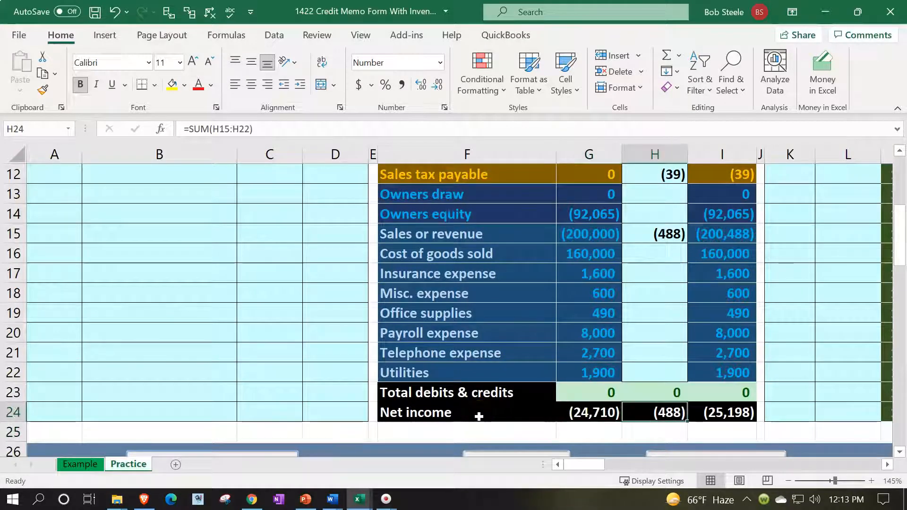
key("Right")
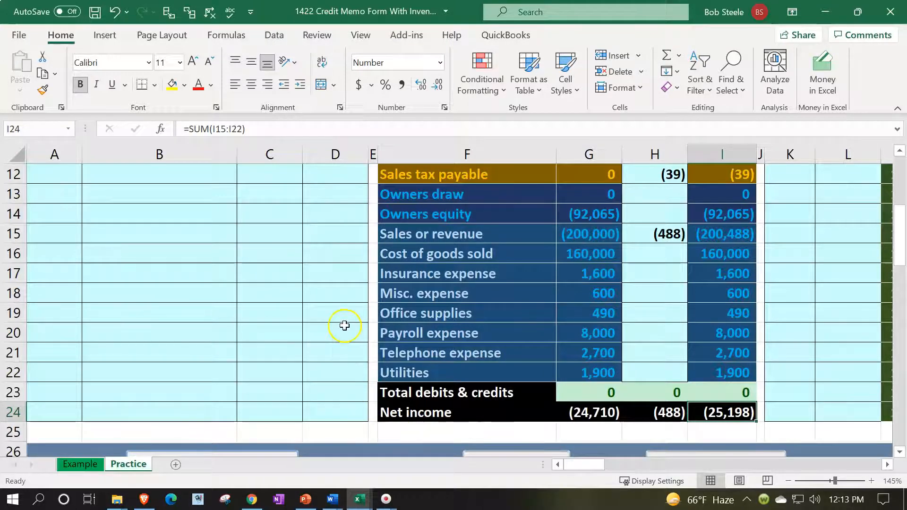
scroll(344, 320, "up", 3)
left_click_drag(141, 234, 252, 239)
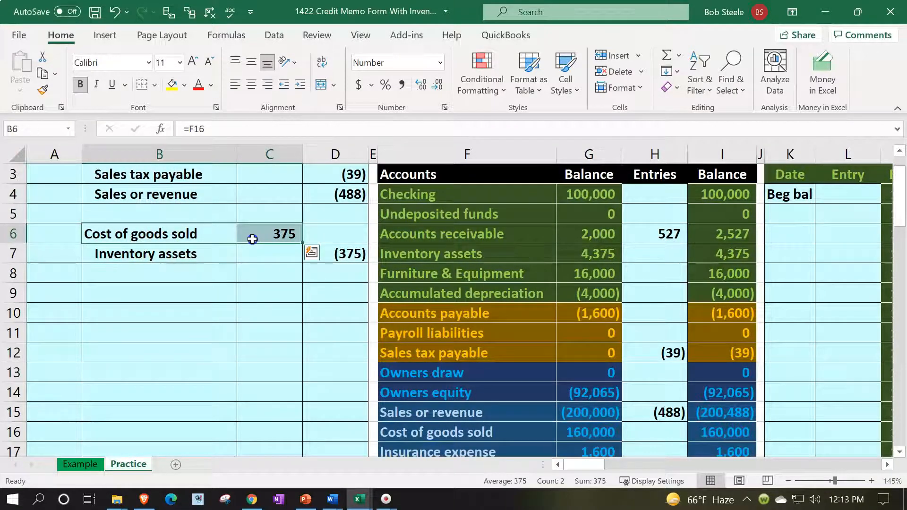
Link cost of goods sold entries to the 375 debit, making it 160,375
scroll(519, 359, "down", 1)
left_click(636, 375)
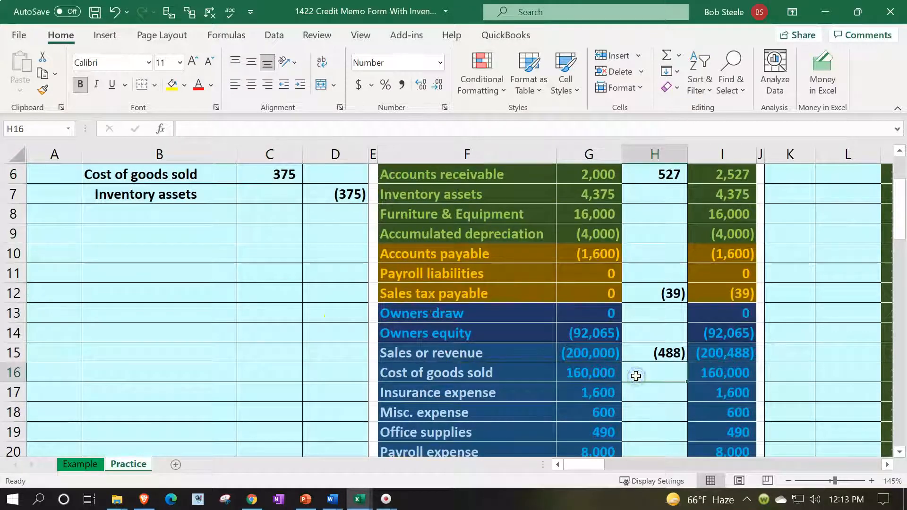
type("=")
key("Left")
key("Left")
key("Left")
key("Left")
key("Up")
key("Up")
key("Up")
key("Up")
key("Up")
key("Up")
key("Up")
key("Up")
key("Up")
key("Up")
key("Left")
key("Return")
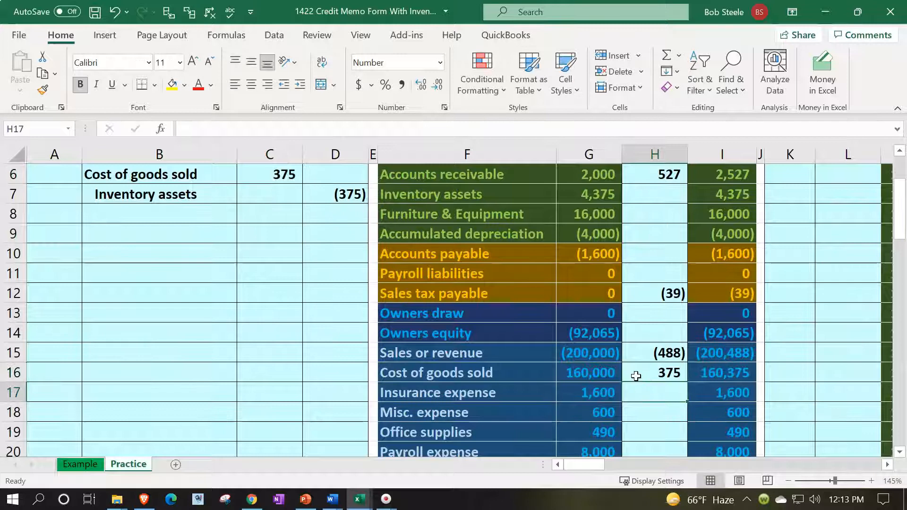
scroll(636, 375, "down", 2)
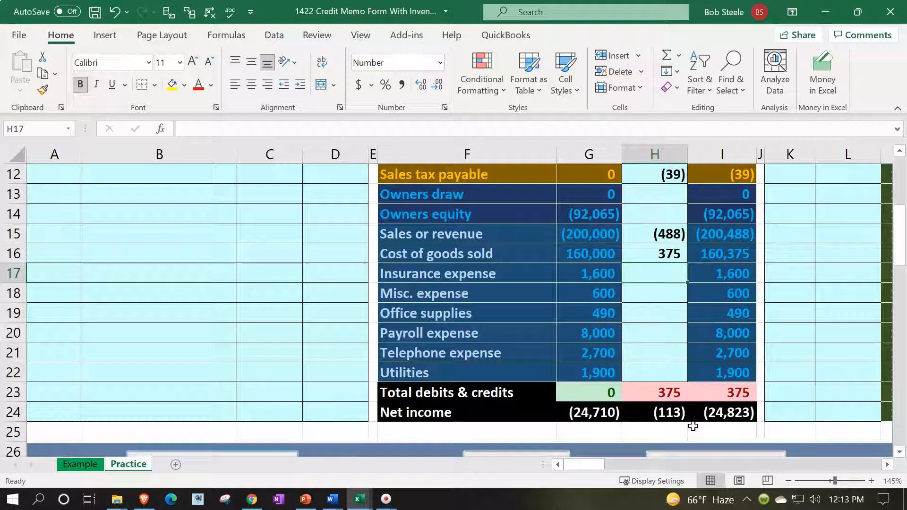
left_click(678, 253)
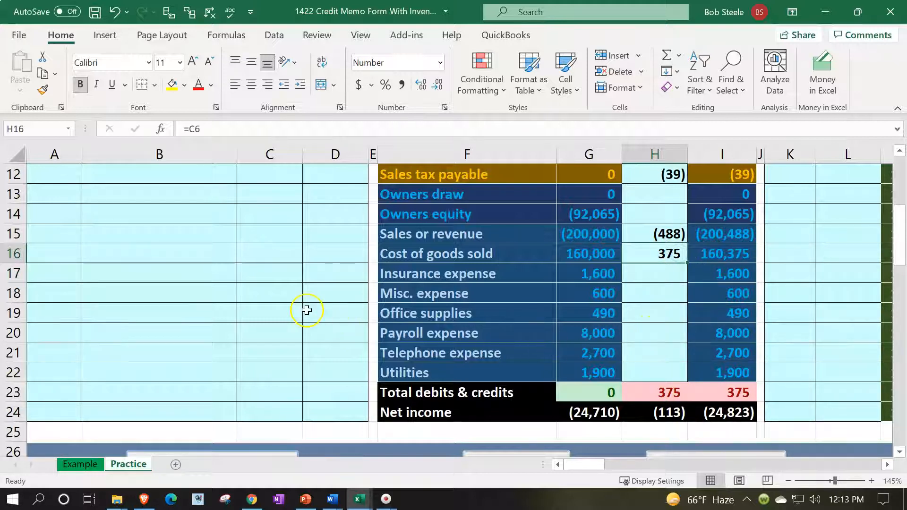
scroll(307, 309, "up", 4)
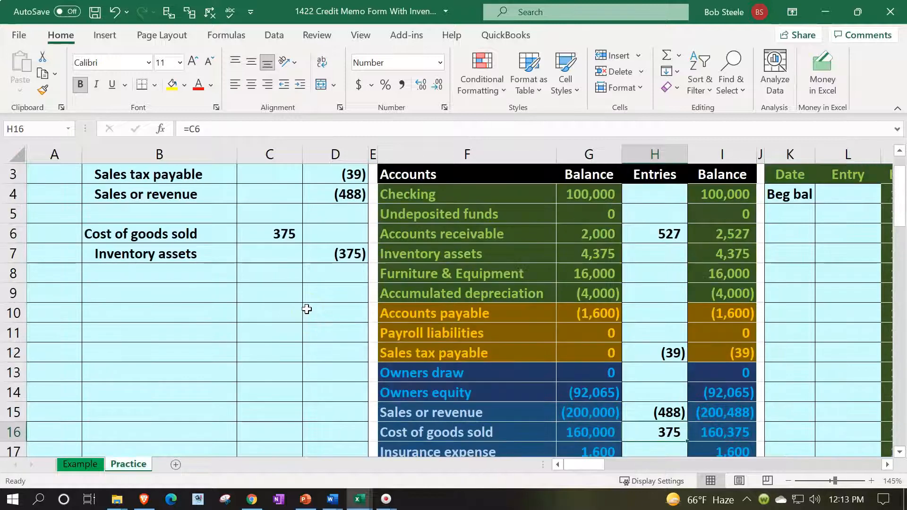
Post the (375) inventory credit from D7, bringing Inventory assets to 4,000
left_click(640, 295)
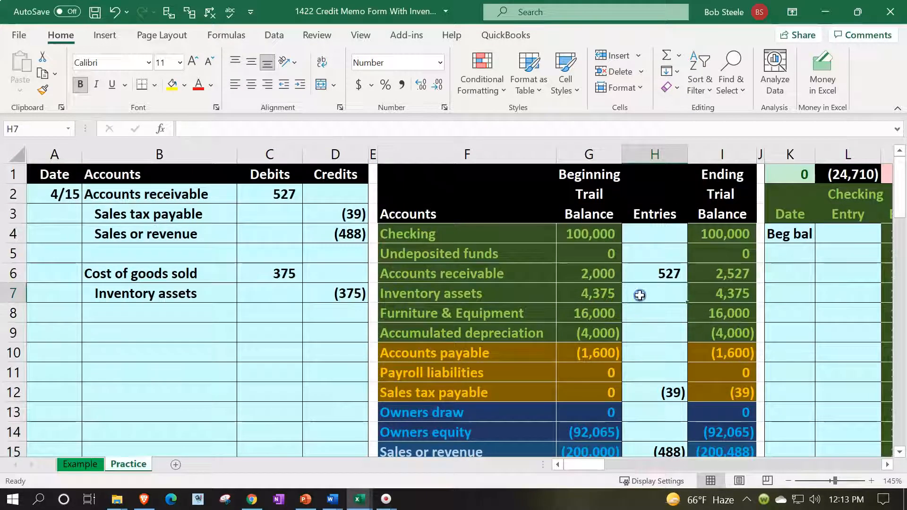
type("=")
key("Left")
key("Left")
key("Left")
key("Left")
key("Left")
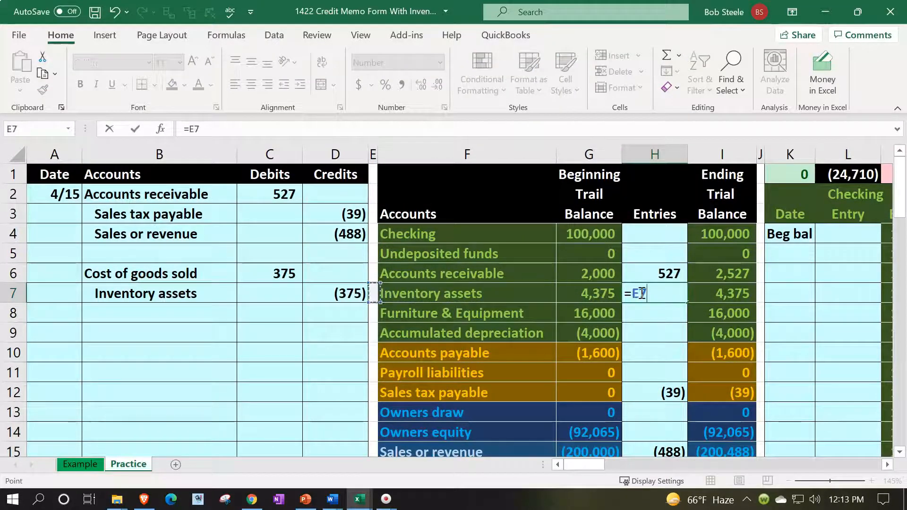
key("Right")
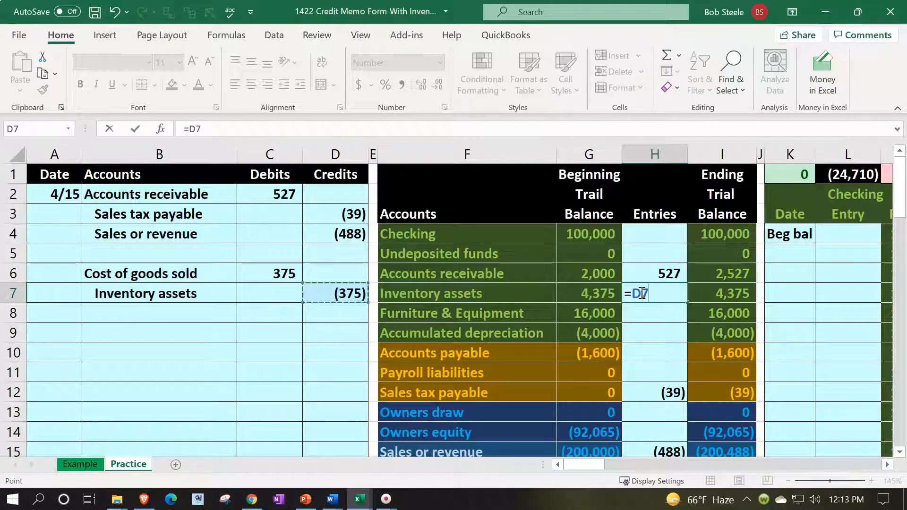
key("Return")
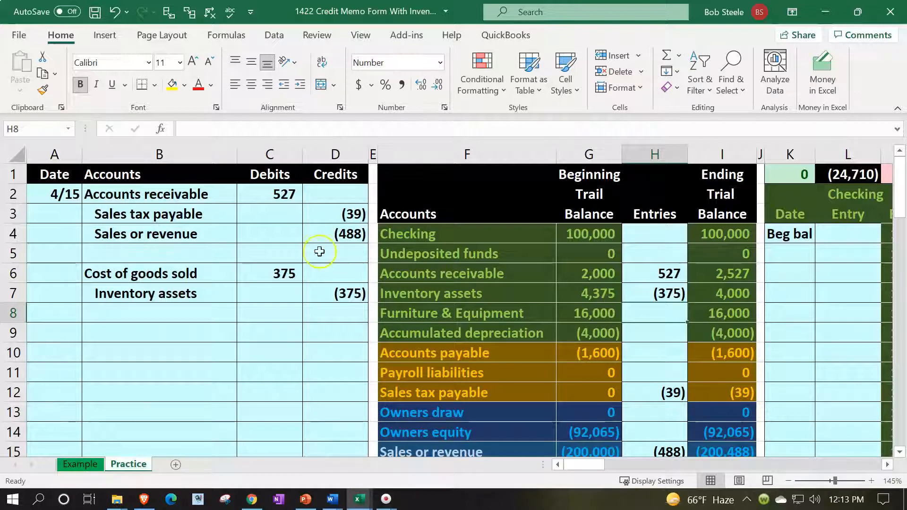
left_click_drag(109, 197, 304, 229)
Shade the posted receivable journal lines light green
left_click(185, 85)
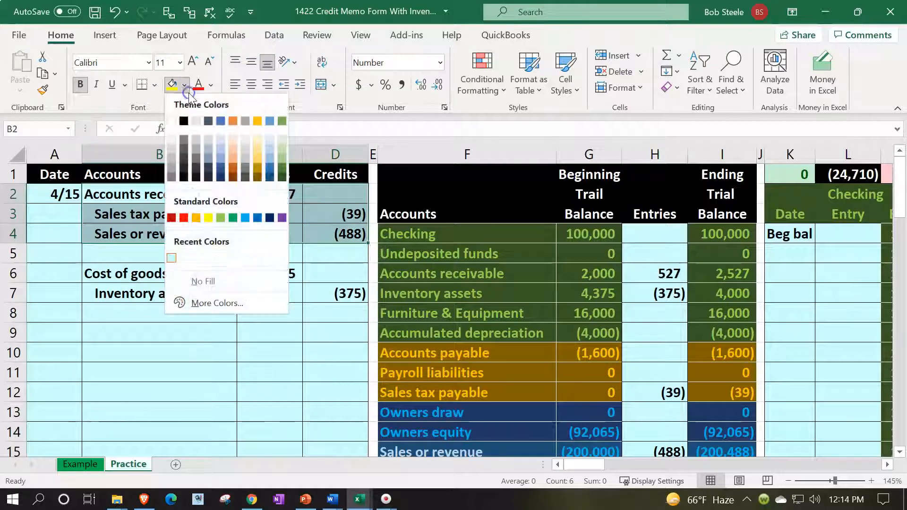
left_click(220, 218)
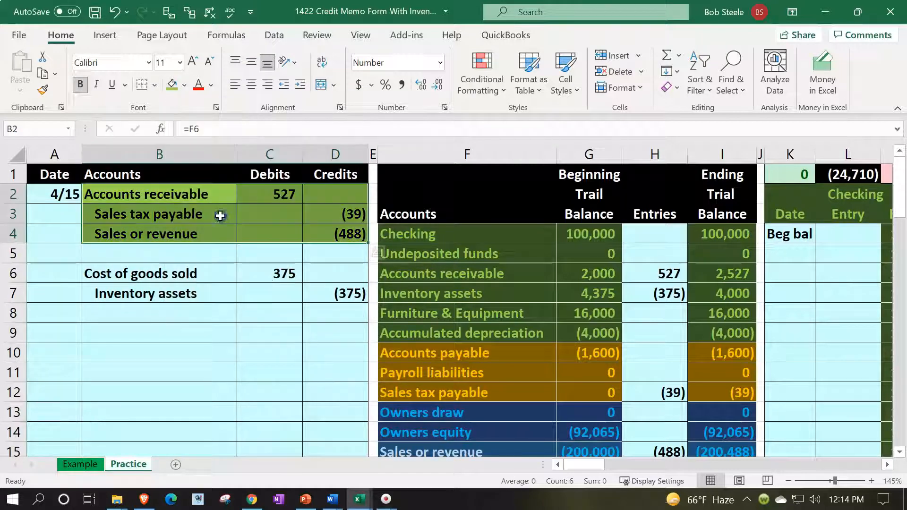
left_click_drag(201, 201, 283, 193)
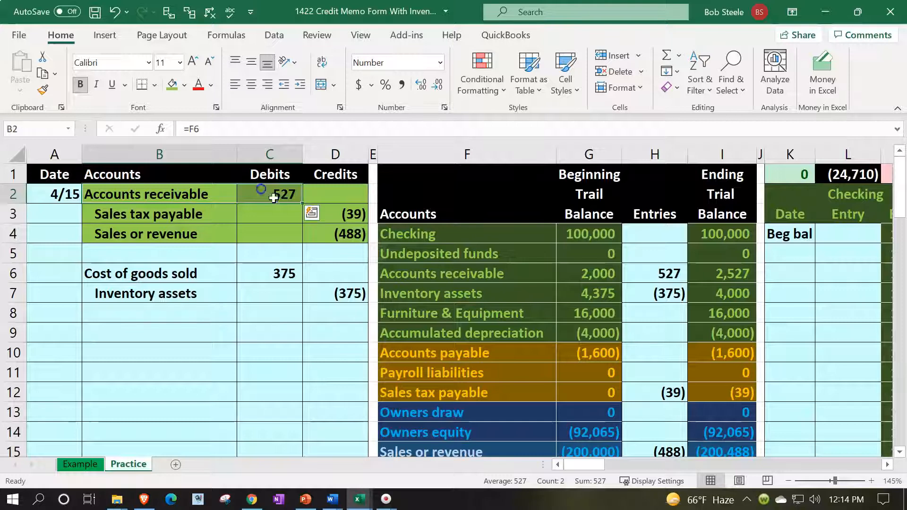
Enter the date 4/15 in the first empty Accounts receivable ledger row
left_click(462, 268)
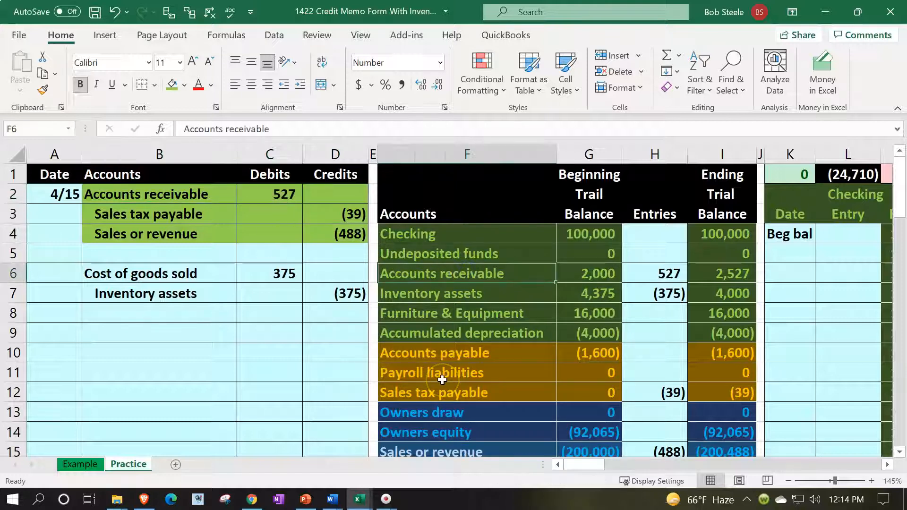
key("Right")
key("Right")
key("Right")
key("Right")
key("Right")
key("Right")
key("Right")
key("Right")
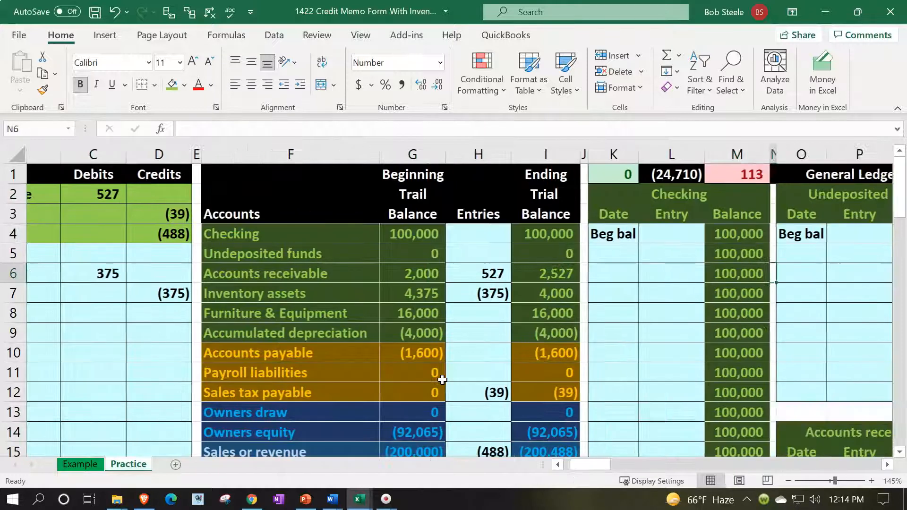
key("Right")
key("Right")
key("Right")
key("Right")
key("Right")
key("Right")
key("Down")
key("Down")
key("Down")
key("Down")
key("Down")
key("Down")
key("Down")
key("Down")
key("Down")
key("Down")
key("Down")
key("Down")
key("Down")
key("Down")
key("Left")
key("Left")
key("Left")
key("Left")
key("Left")
key("Up")
key("Up")
key("Up")
type("4/")
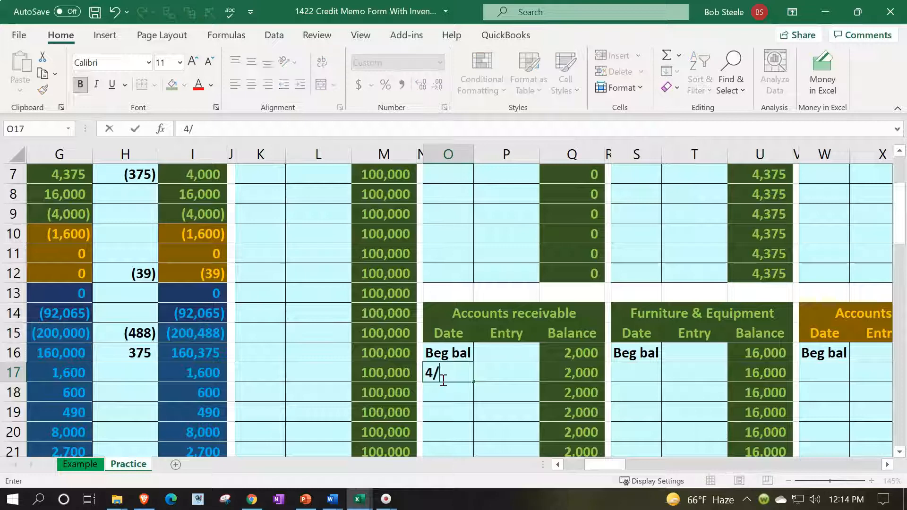
type("15")
key("Tab")
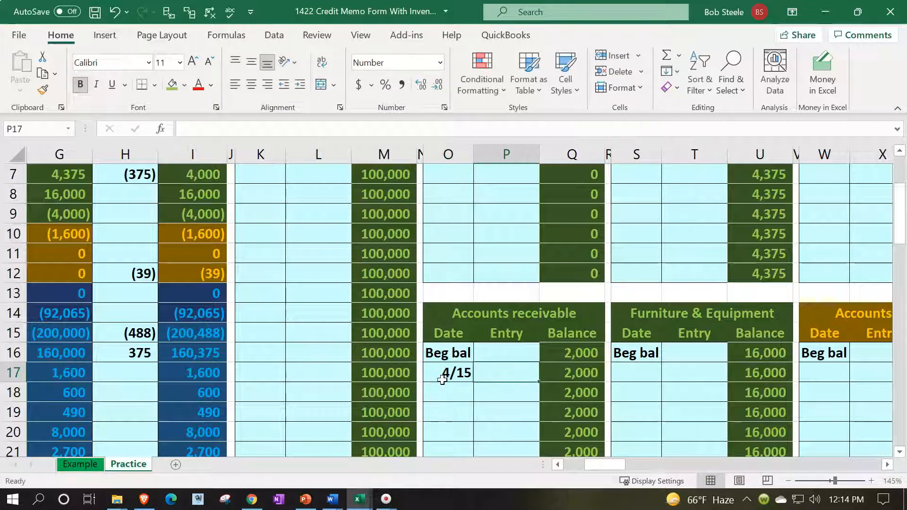
Link the 527 receivable debit from C2, raising the ledger balance to 2,527
type("=")
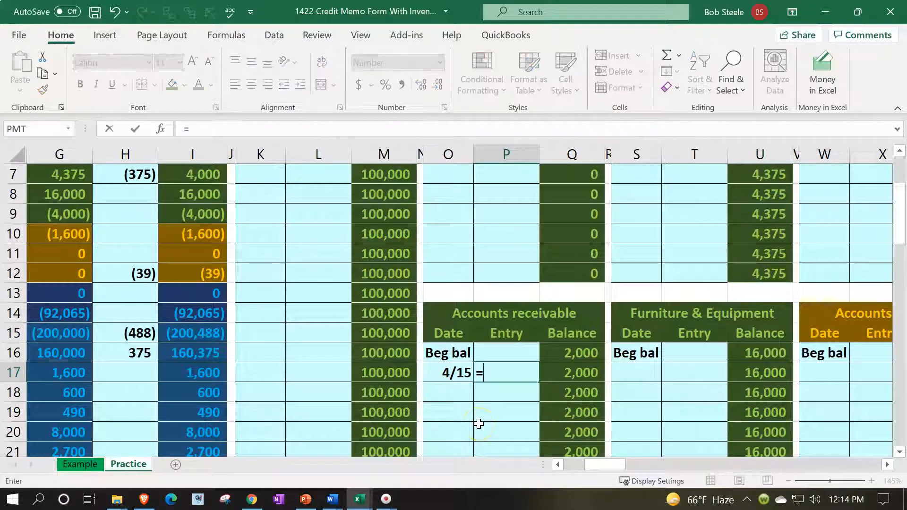
key("Left")
key("Left")
key("Left")
key("Left")
key("Left")
key("Left")
key("Left")
key("Left")
key("Left")
key("Left")
key("Left")
key("Left")
key("Left")
key("Left")
key("Left")
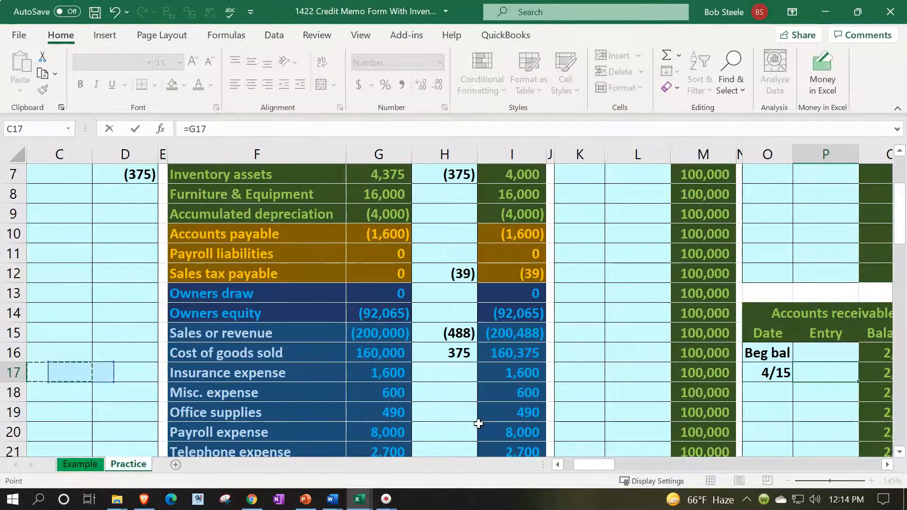
key("Up")
key("Up")
key("Up")
key("Up")
key("Up")
key("Up")
key("Up")
key("Up")
key("Up")
key("Up")
key("Up")
key("Up")
key("Up")
key("Up")
key("Up")
key("Up")
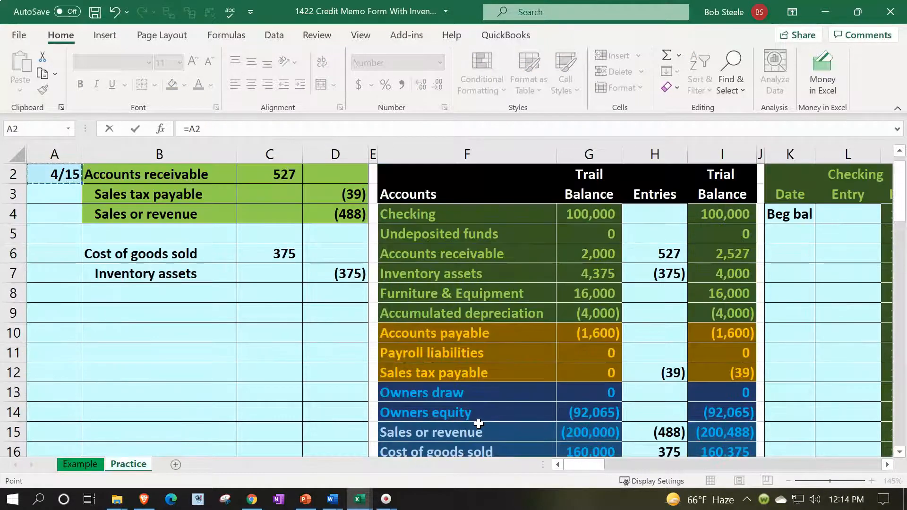
key("Down")
key("Right")
key("Right")
key("Right")
key("Left")
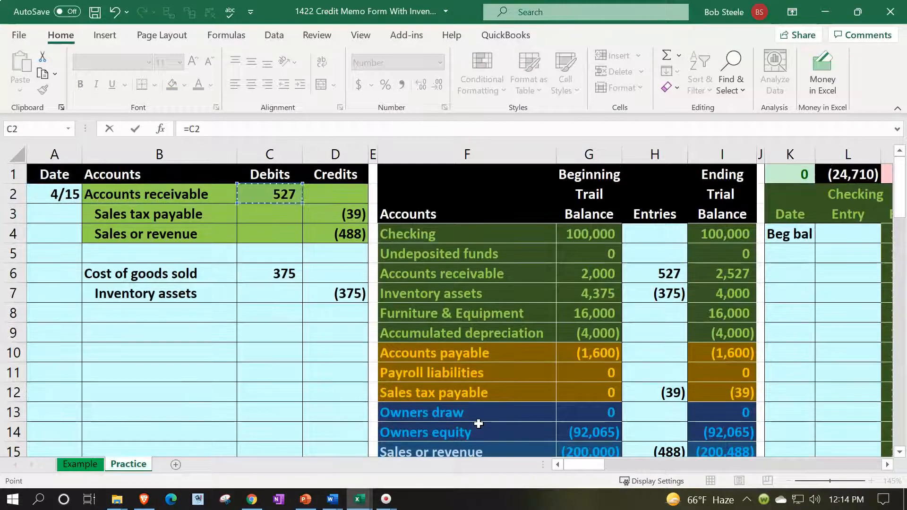
key("Return")
key("Right")
key("Right")
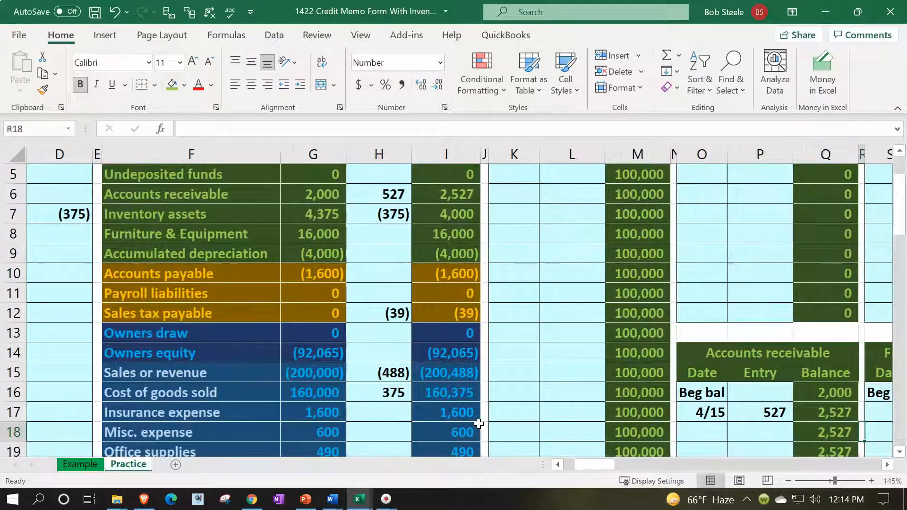
key("Up")
key("Up")
key("Down")
key("Left")
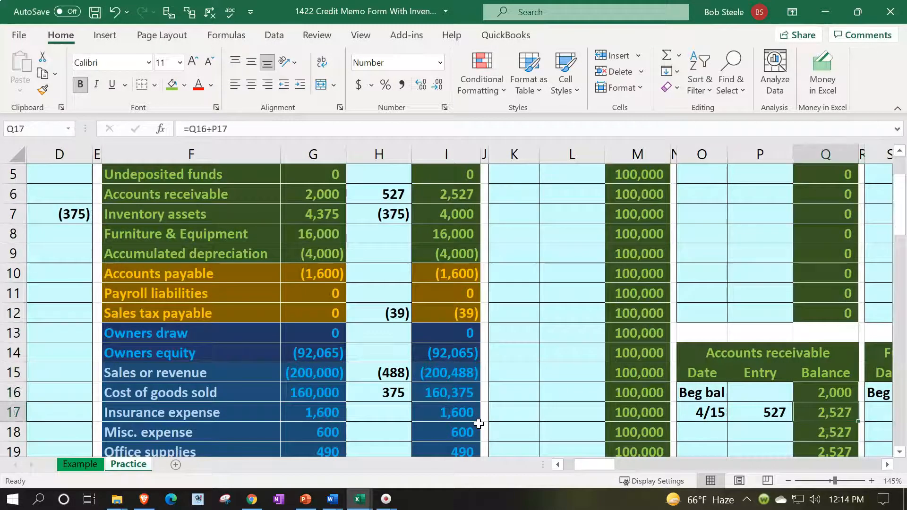
Review the ending accounts receivable balance and the ledger check total
scroll(476, 423, "up", 2)
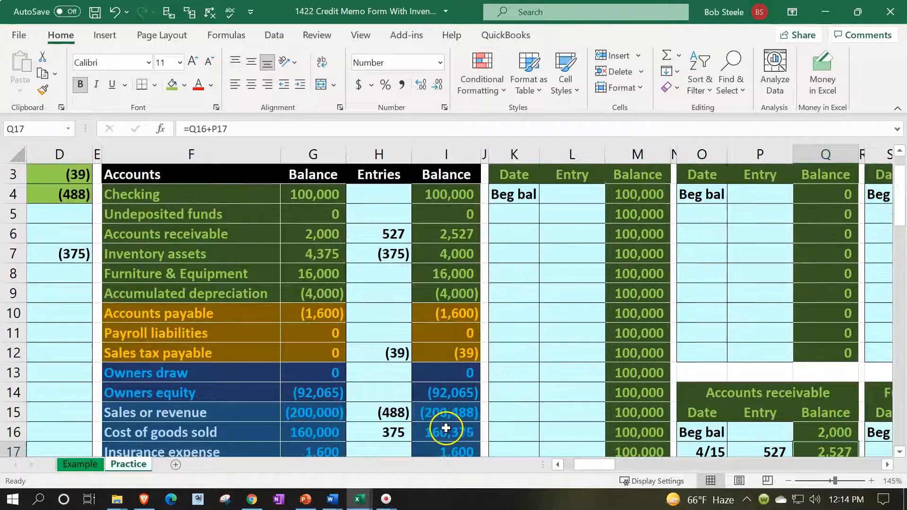
left_click(450, 278)
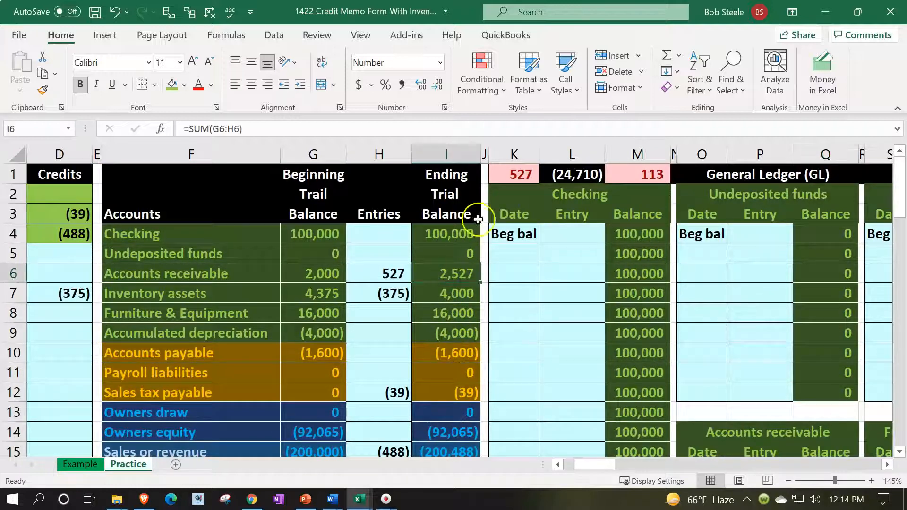
left_click(511, 171)
key("Left")
key("Left")
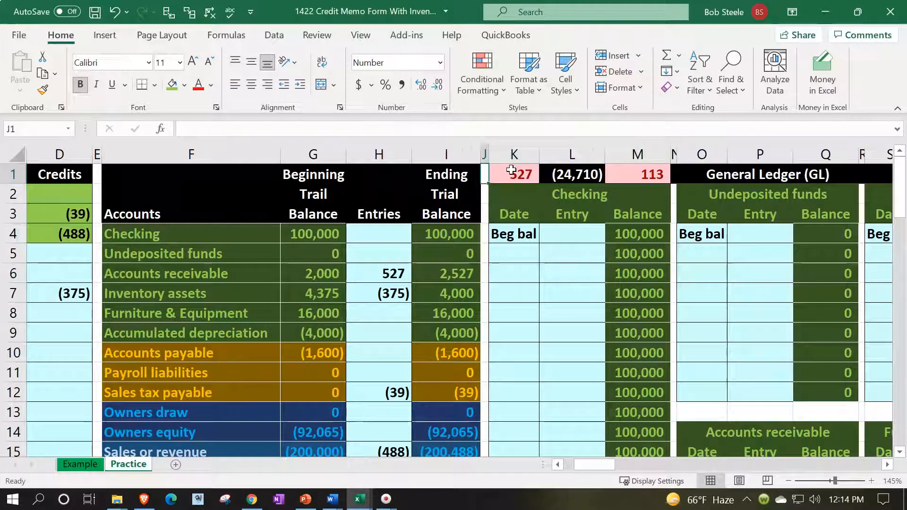
key("Home")
key("Down")
key("Down")
key("Right")
key("Right")
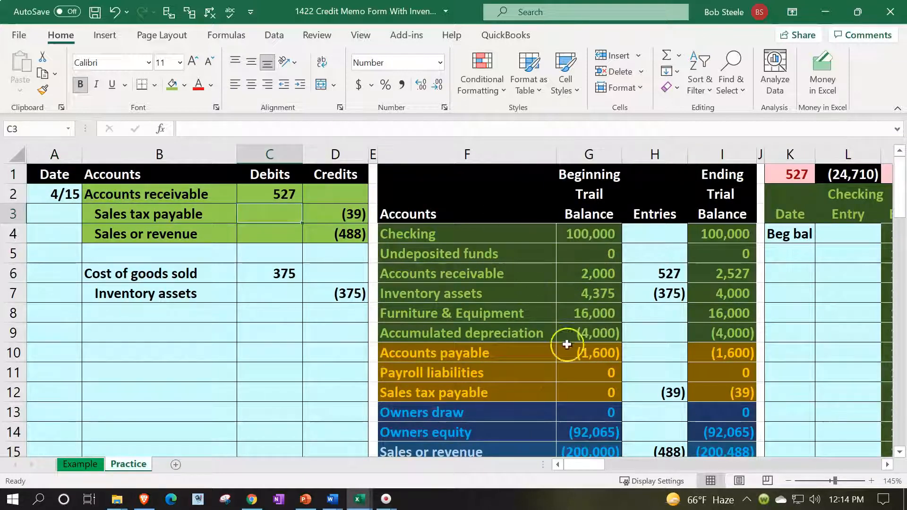
Enter 4/15 in the first empty Sales tax payable ledger row
left_click(548, 393)
key("Right")
key("Right")
key("Right")
key("Right")
key("Right")
key("Right")
key("Right")
key("Right")
key("Right")
key("Right")
key("Right")
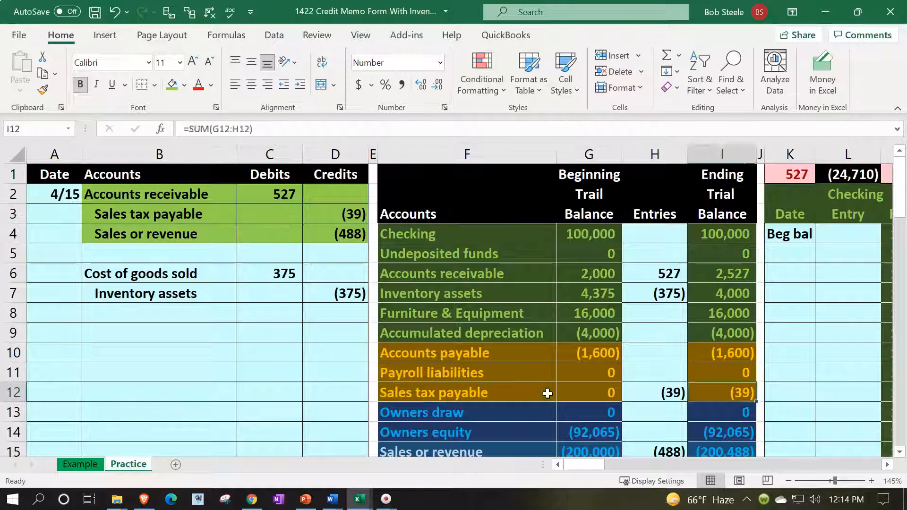
key("Right")
key("Right")
key("Right")
key("Right")
key("Right")
key("Right")
key("Right")
key("Right")
key("Right")
key("Right")
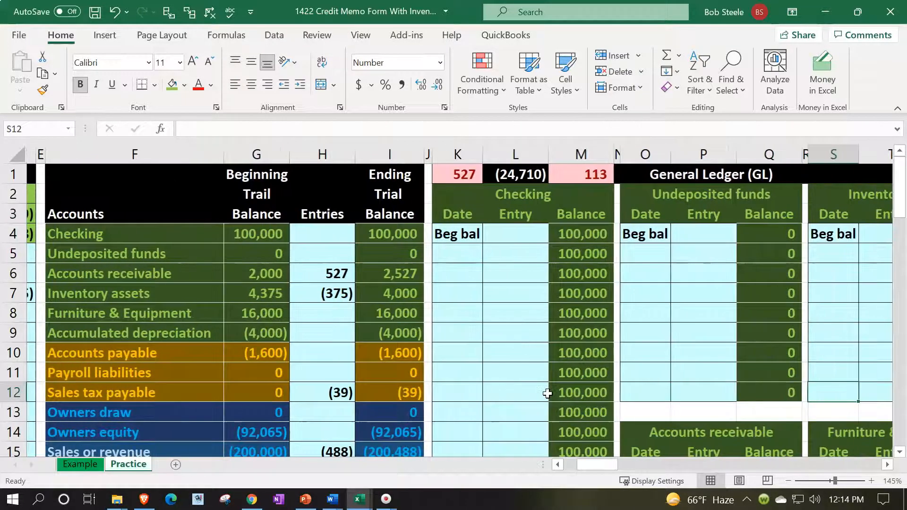
key("Right")
key("Right")
key("Right")
key("Right")
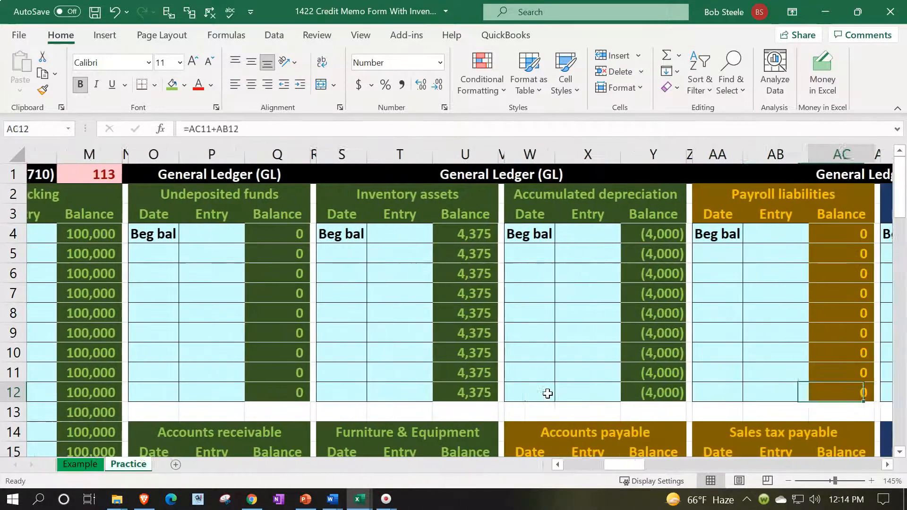
key("Down")
key("Down")
key("Down")
key("Down")
key("Down")
key("Down")
key("Down")
key("Down")
key("Down")
key("Down")
key("Left")
key("Left")
key("Up")
key("Up")
key("Up")
key("Up")
key("Up")
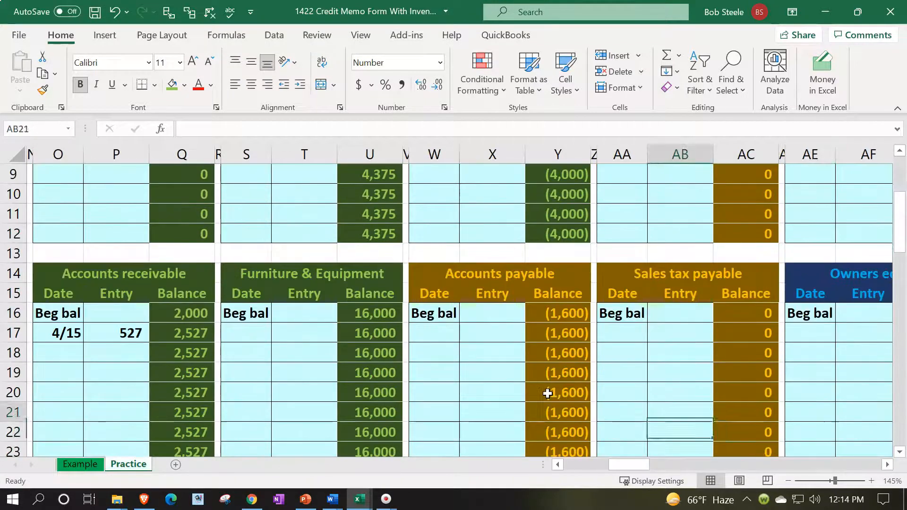
key("Left")
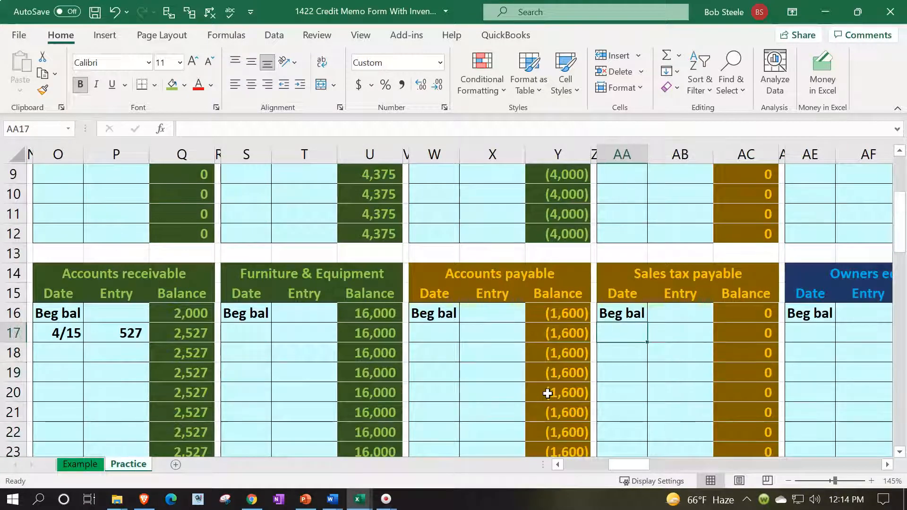
type("4/15")
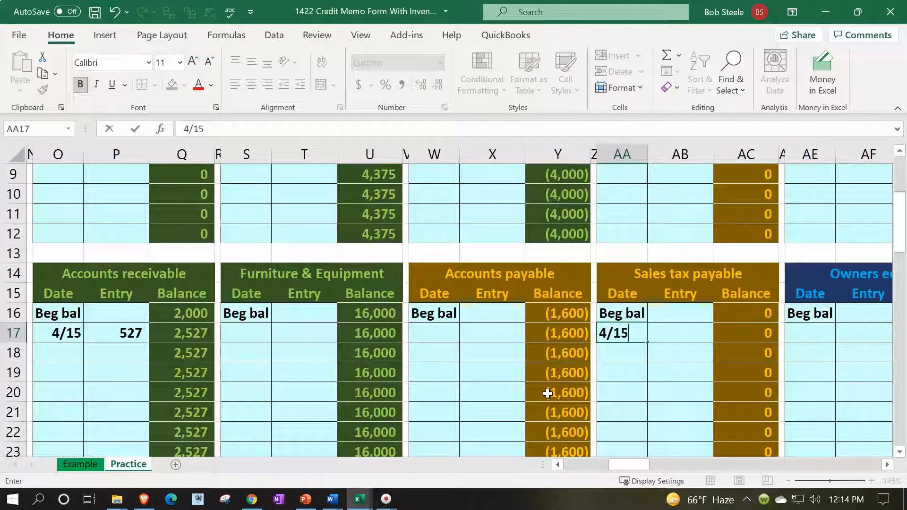
key("Tab")
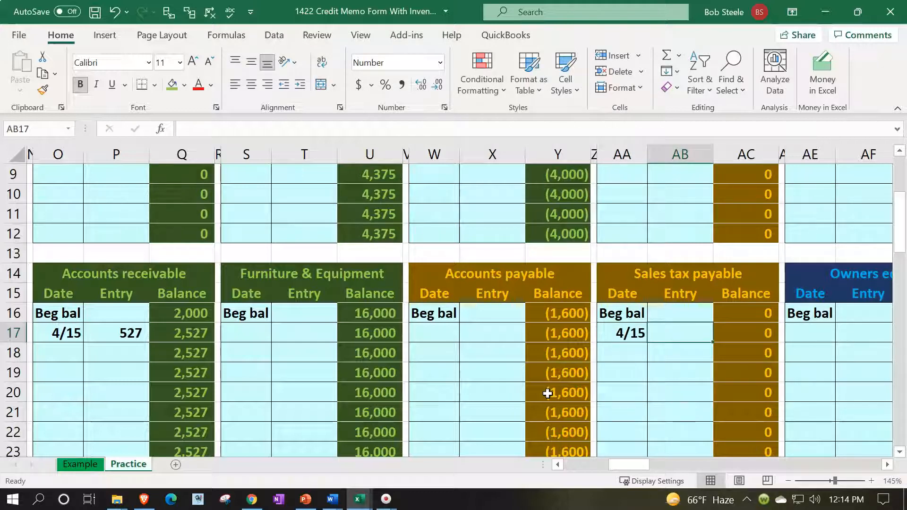
Link the (39) sales tax credit from D3, bringing the ledger balance to (39)
type("=")
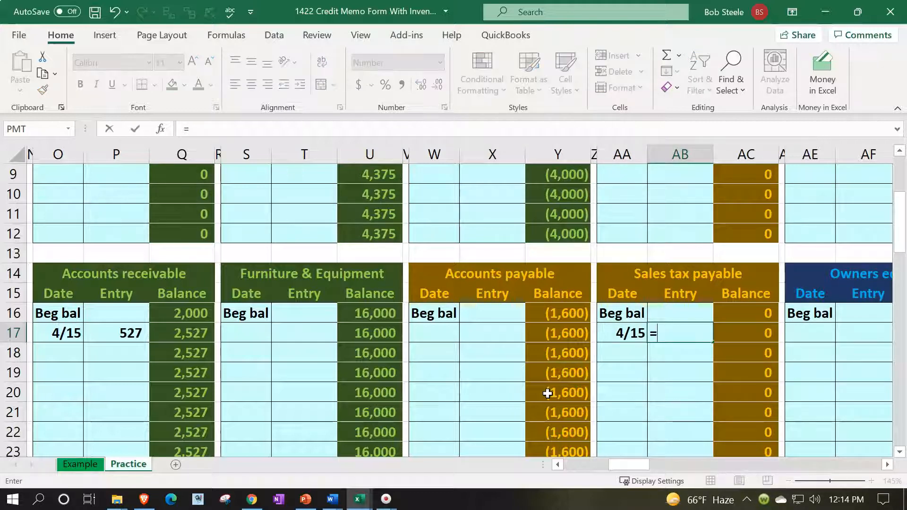
key("Left")
key("Left")
key("Left")
key("Left")
key("Left")
key("Left")
key("Left")
key("Left")
key("Left")
key("Left")
key("Left")
key("Left")
key("Left")
key("Left")
key("Left")
key("Left")
key("Left")
key("Left")
key("Left")
key("Left")
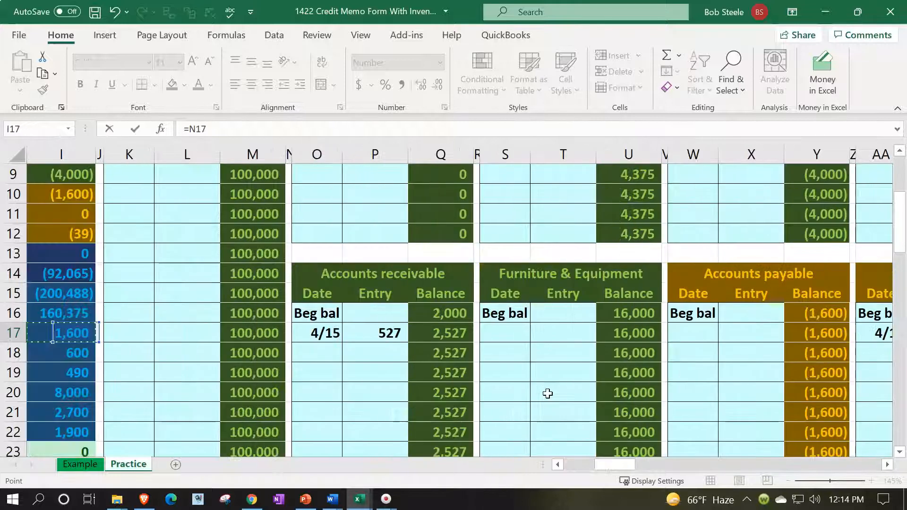
key("Up")
key("Up")
key("Up")
key("Up")
key("Up")
key("Up")
key("Up")
key("Up")
key("Up")
key("Up")
key("Up")
key("Up")
key("Up")
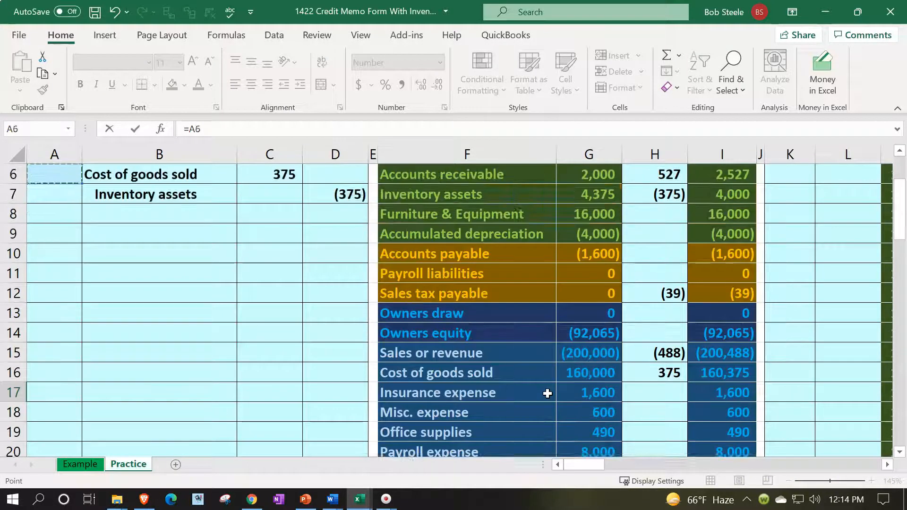
key("Up")
key("Up")
key("Up")
key("Down")
key("Down")
key("Right")
key("Right")
key("Right")
key("Return")
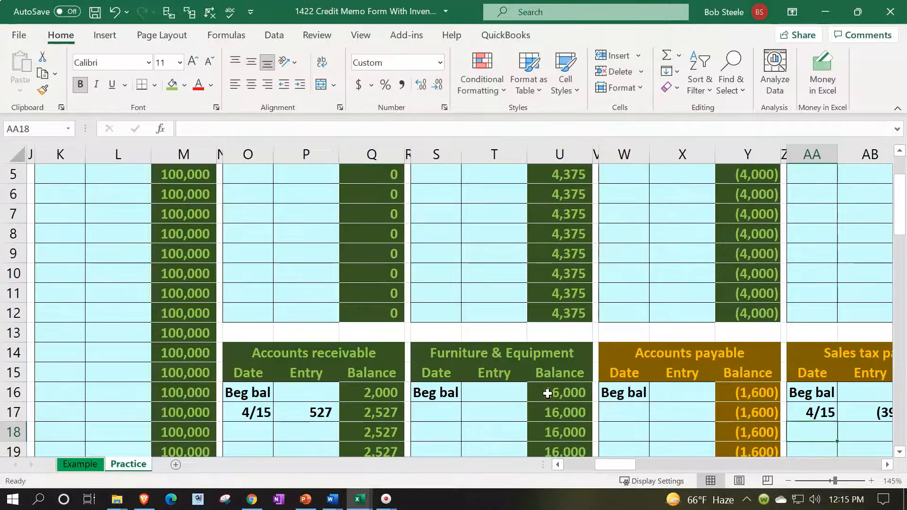
key("Up")
key("Right")
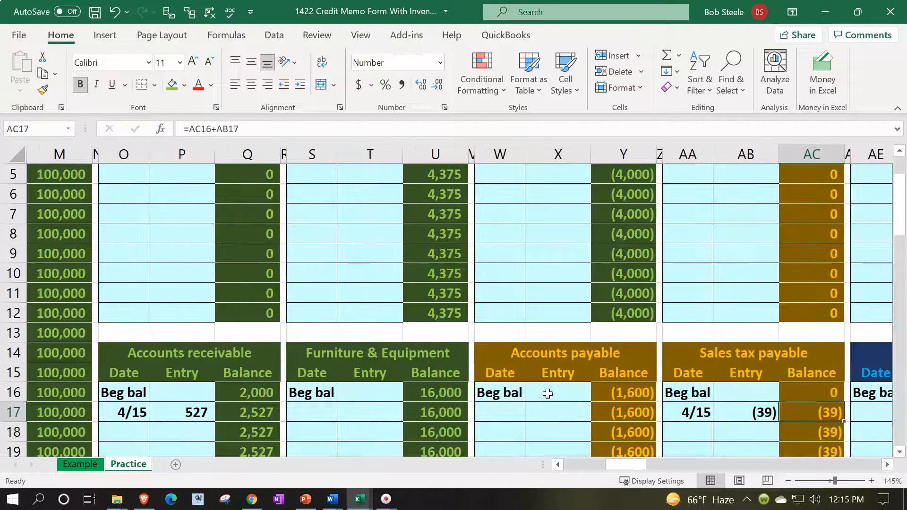
key("Left")
key("Left")
key("Left")
key("Left")
key("Left")
key("Left")
key("Left")
key("Left")
key("Left")
key("Left")
key("Left")
key("Left")
key("Left")
key("Left")
key("Left")
key("Left")
key("Left")
key("Left")
key("Left")
key("Left")
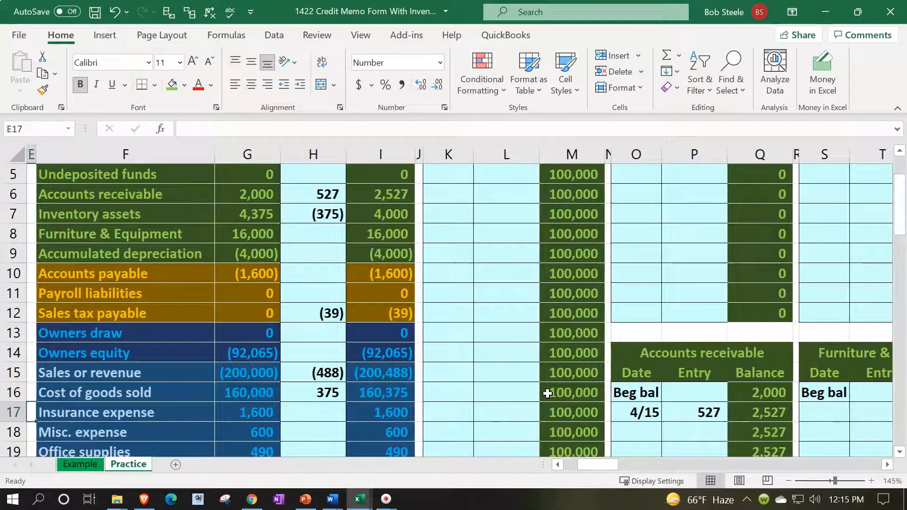
left_click(383, 309)
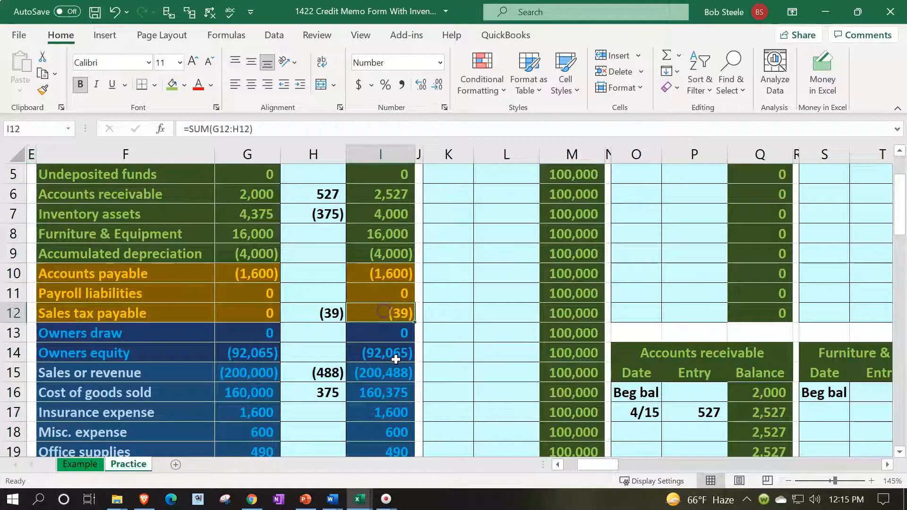
scroll(383, 310, "up", 2)
left_click(244, 310)
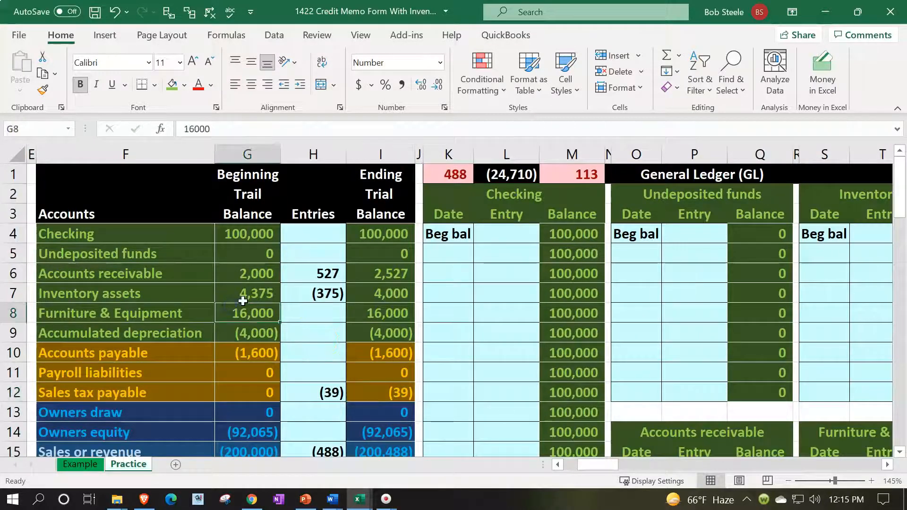
Review the (488) revenue credit and the Sales or revenue ending balance
key("Left")
key("Left")
key("Left")
key("Left")
key("Left")
key("Left")
key("Up")
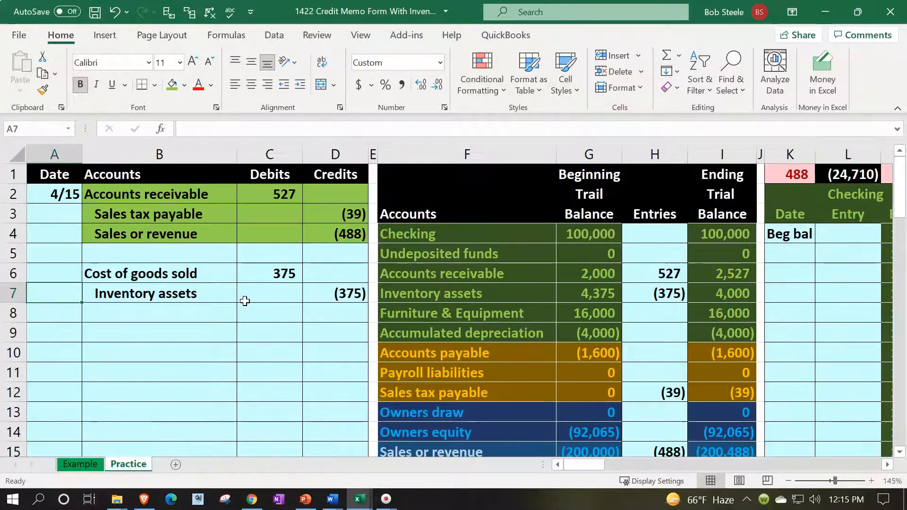
key("Up")
key("Up")
key("Up")
key("Right")
key("Right")
key("Right")
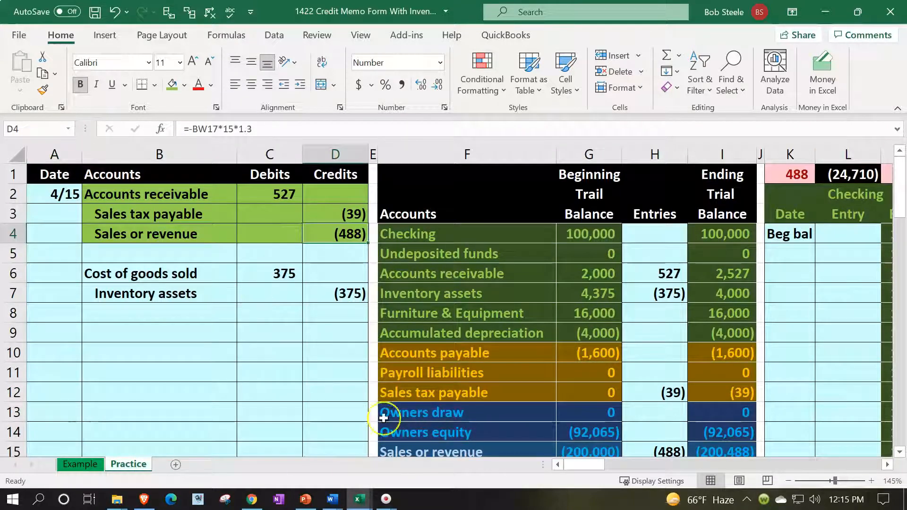
left_click(741, 446)
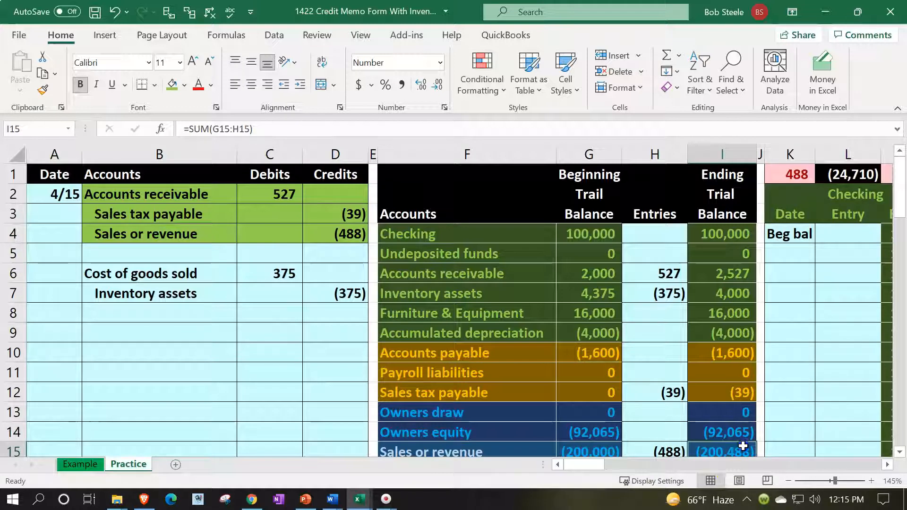
Date the first empty Sales or revenue ledger row 4/15
left_click(793, 221)
key("Right")
key("Right")
key("Right")
key("Right")
key("Right")
key("Right")
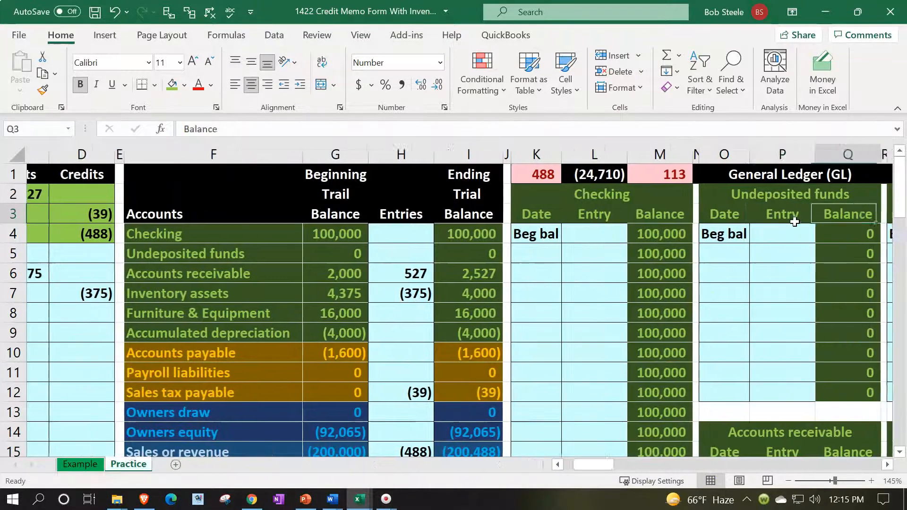
key("Right")
key("Right")
key("Right")
key("Right")
key("Right")
key("Right")
key("Right")
key("Right")
key("Right")
key("Right")
key("Right")
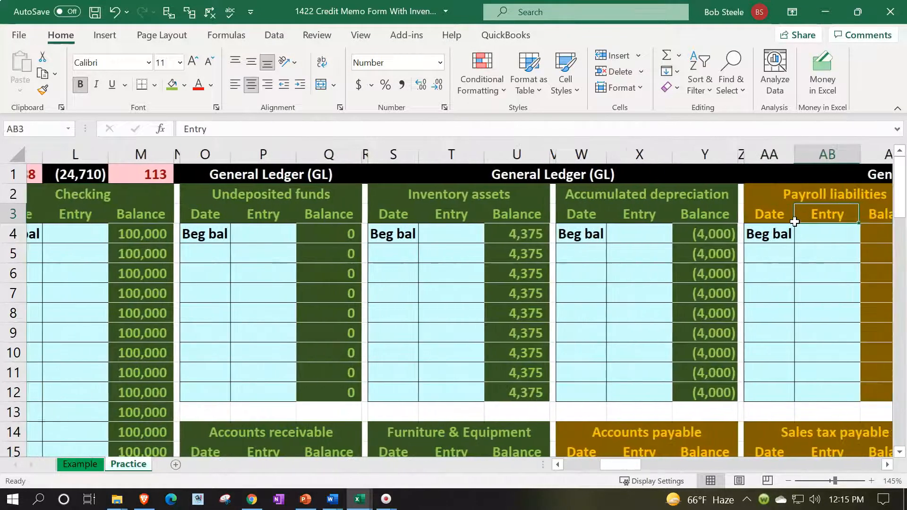
key("Right")
key("Right")
key("Right")
key("Right")
key("Right")
key("Right")
key("Right")
key("Right")
key("Right")
key("Right")
key("Right")
key("Right")
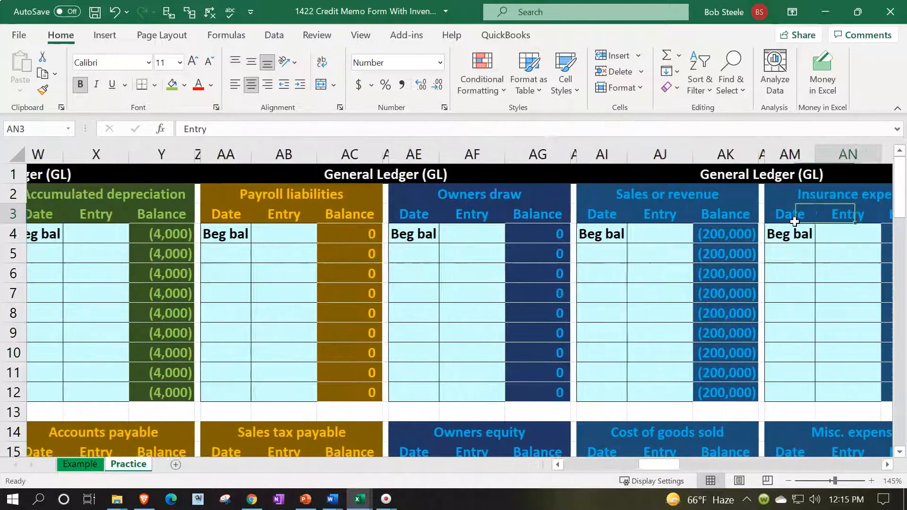
key("Right")
key("Right")
key("Right")
key("Right")
key("Left")
key("Left")
key("Left")
key("Left")
key("Left")
key("Left")
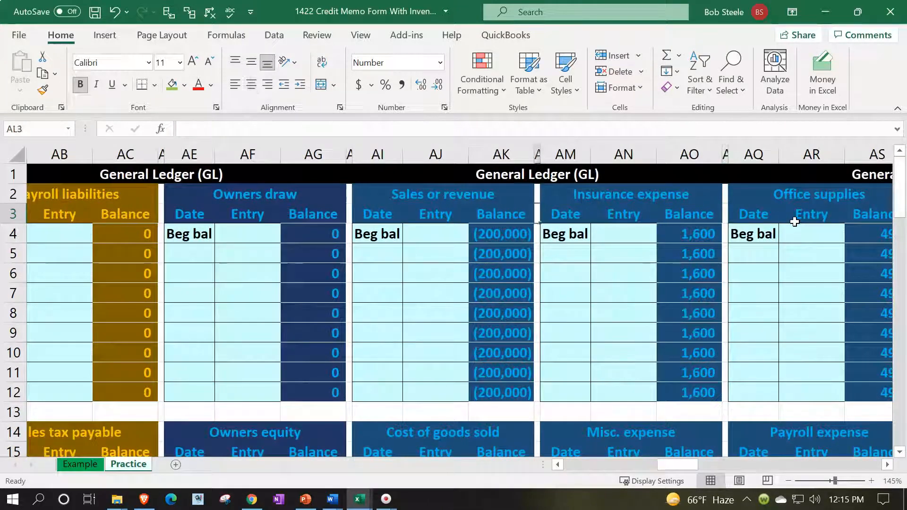
key("Left")
key("Left")
key("Left")
key("Down")
key("Down")
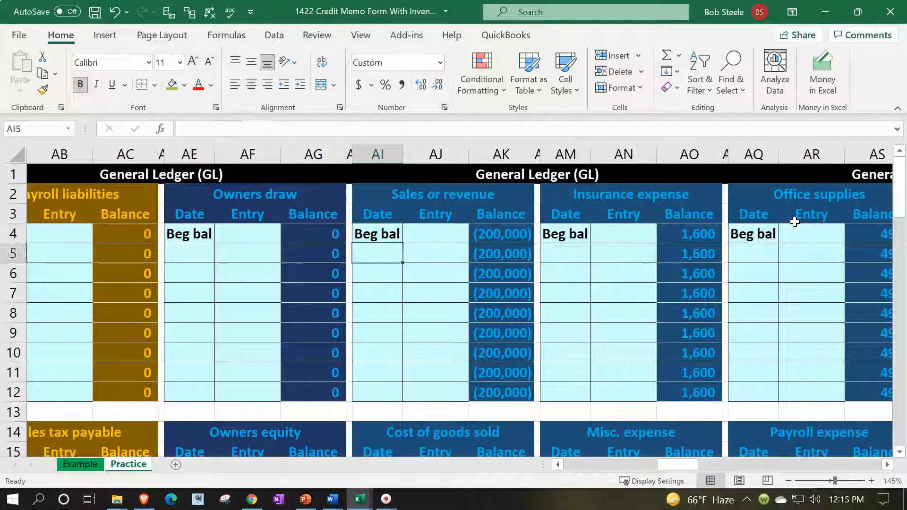
type("5/")
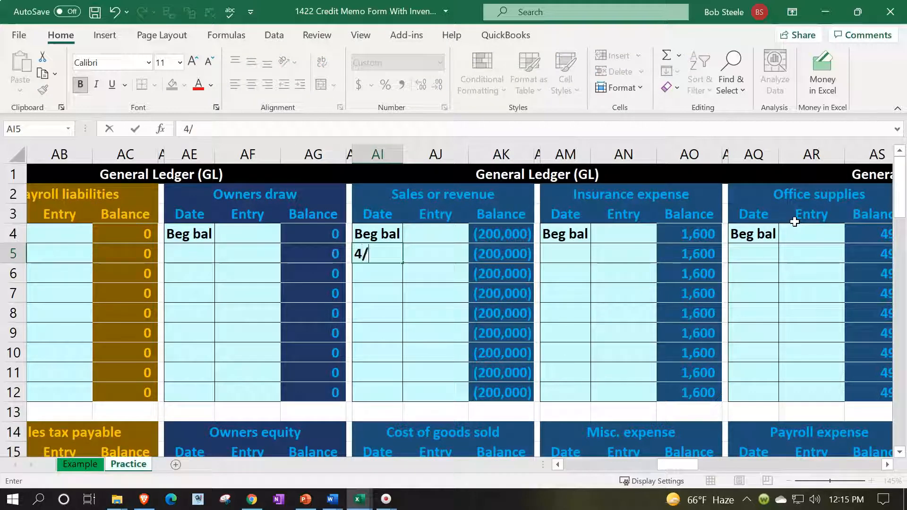
type("15")
key("Tab")
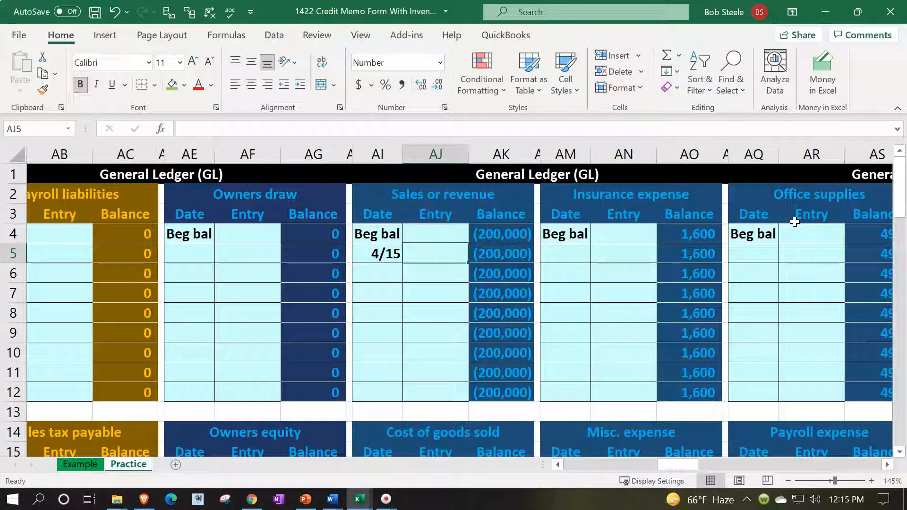
Link the (488) revenue credit, bringing the revenue ledger balance to (200,488)
type("=")
key("Left")
key("Left")
key("Left")
key("Left")
key("Left")
key("Left")
key("Left")
key("Left")
key("Left")
key("Left")
key("Left")
key("Left")
key("Left")
key("Left")
key("Left")
key("Left")
key("Left")
key("Left")
key("Left")
key("Left")
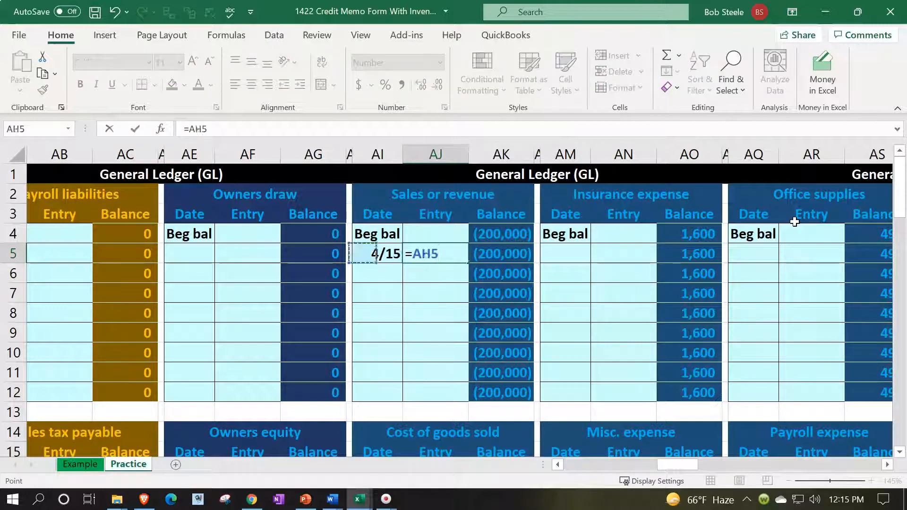
key("Left")
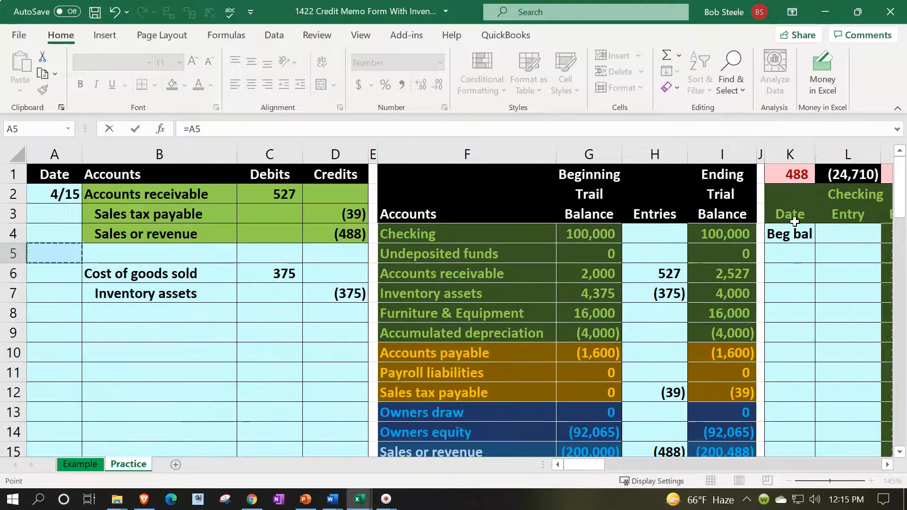
key("Up")
key("Right")
key("Right")
key("Right")
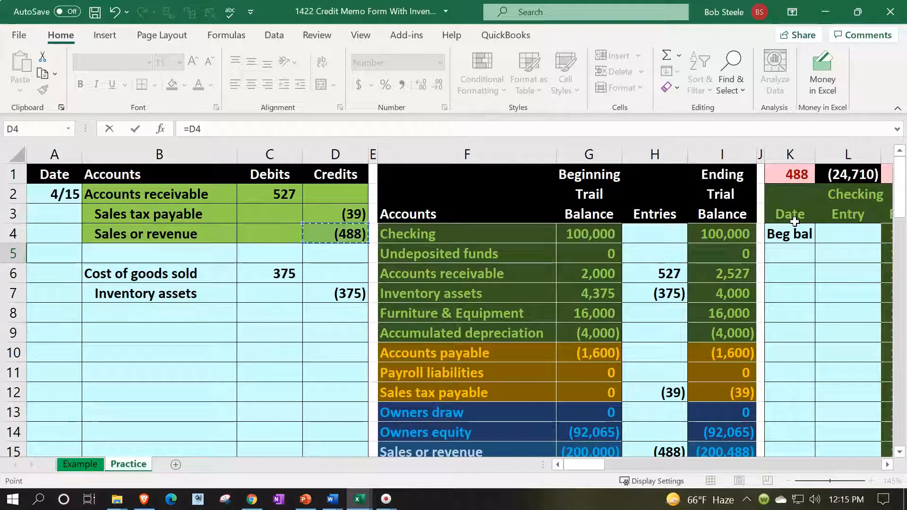
key("Return")
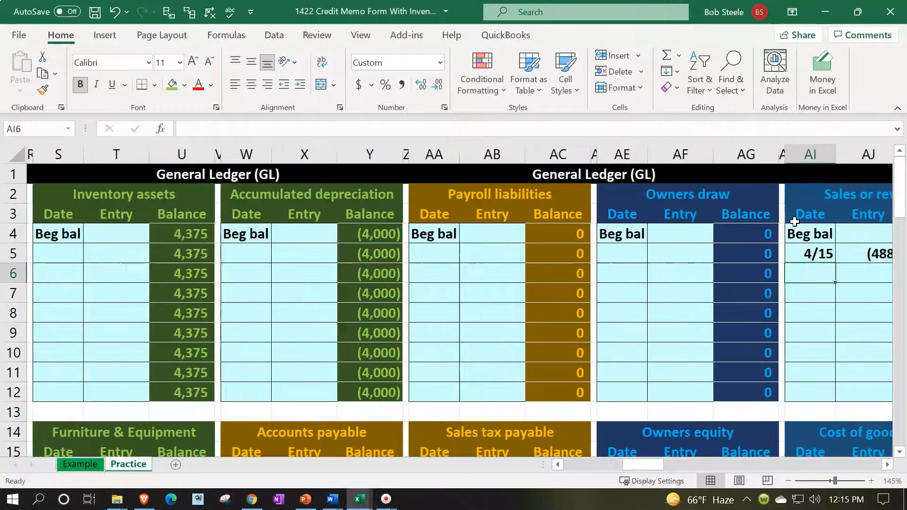
left_click(794, 223)
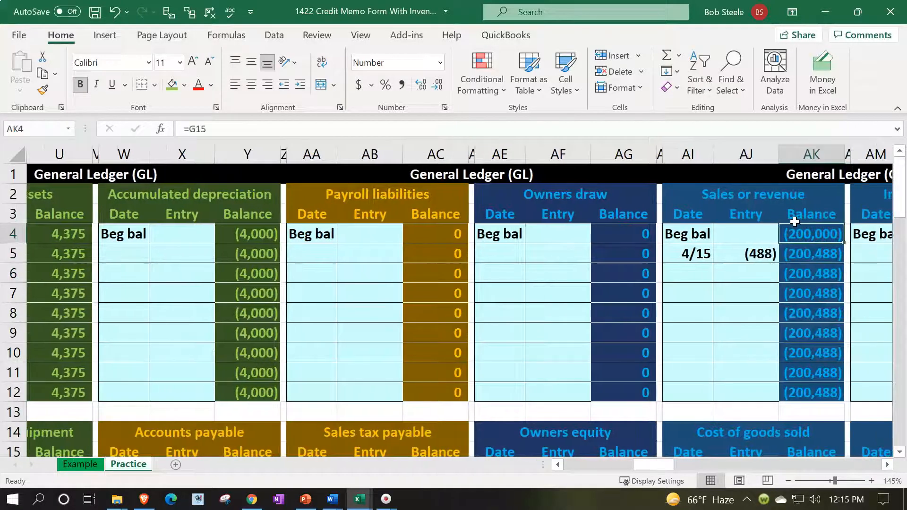
key("Left")
key("Down")
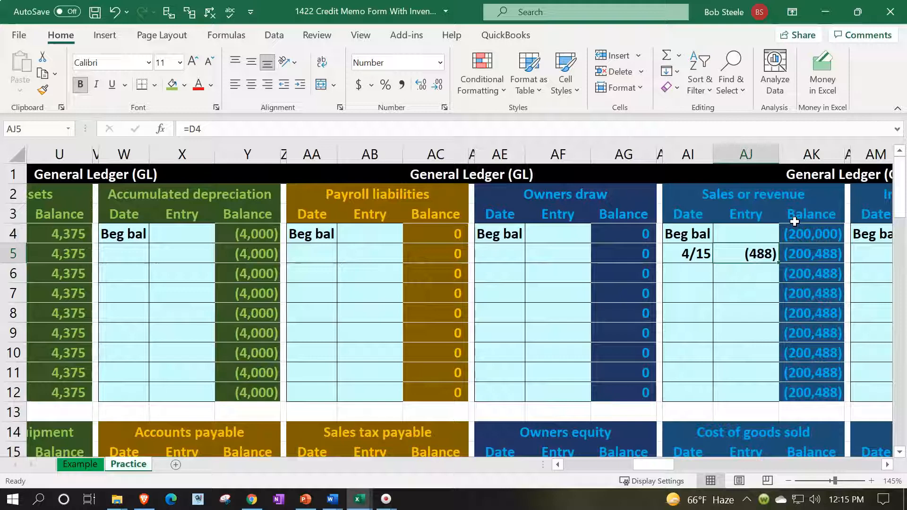
Recheck the trial balance totals; the ledger check still differs by (375)
key("Left")
key("Left")
key("Left")
key("Left")
key("Left")
key("Left")
key("Left")
key("Left")
key("Left")
key("Left")
key("Left")
key("Left")
key("Left")
key("Left")
key("Left")
key("Left")
key("Left")
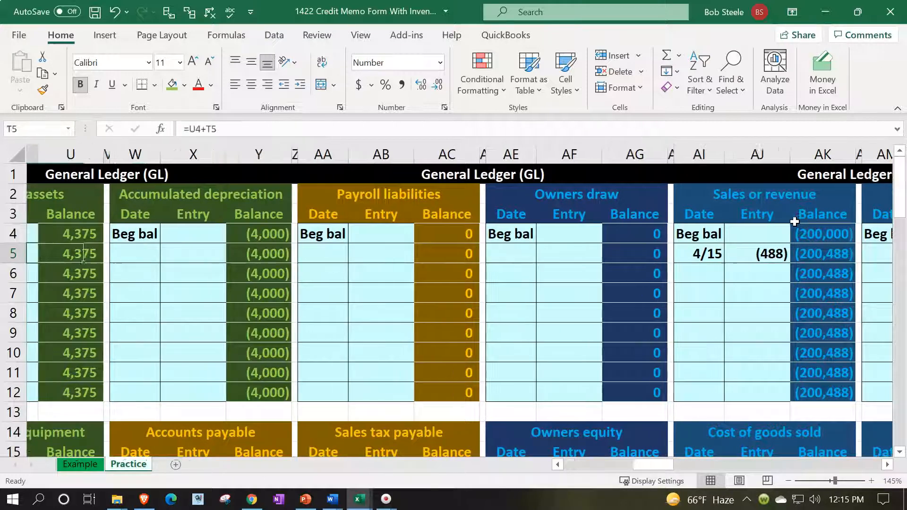
key("Left")
key("Left")
key("Left")
key("Left")
key("Left")
key("Left")
key("Left")
key("Left")
key("Left")
key("Left")
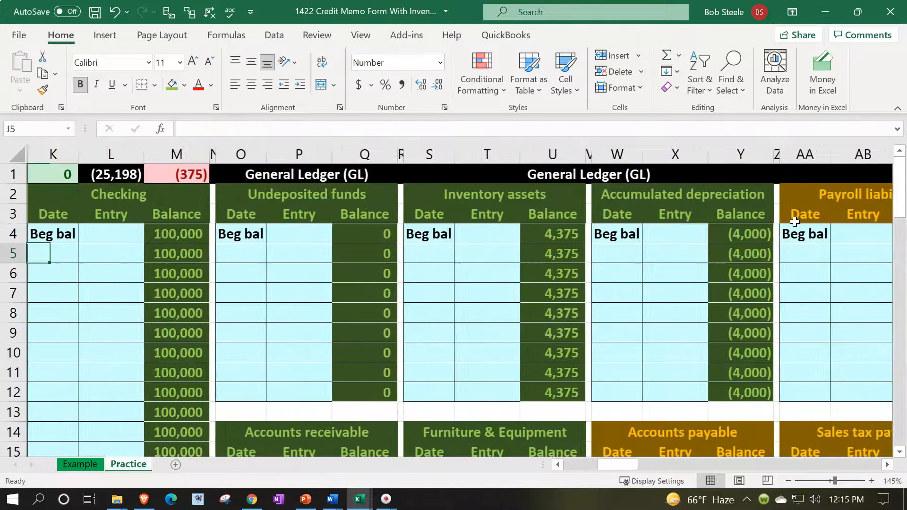
key("Up")
key("Up")
key("Up")
key("Up")
key("Right")
key("Right")
key("Right")
key("Right")
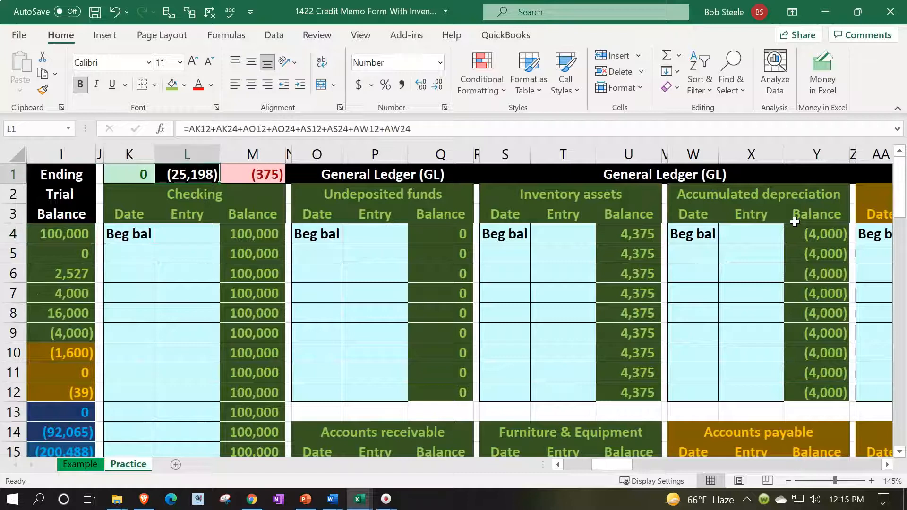
key("Left")
key("Left")
key("Left")
key("Left")
key("Left")
key("Left")
key("Left")
key("Left")
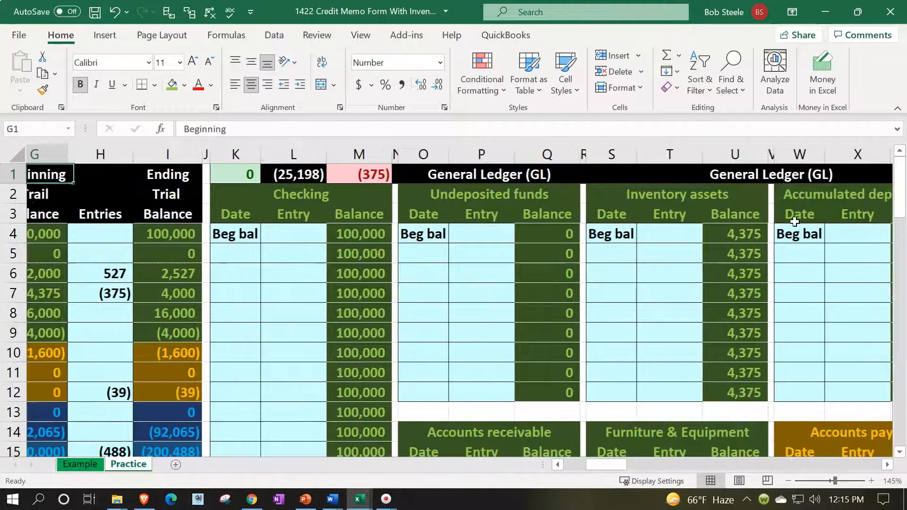
Check the ending Sales balance, then refill journal lines B2:D4 with the recent light blue
scroll(569, 318, "down", 1)
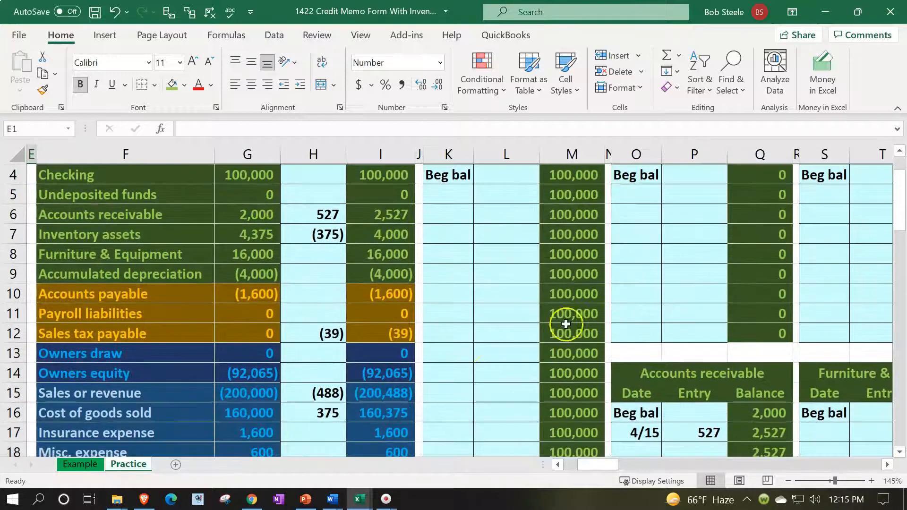
left_click(402, 397)
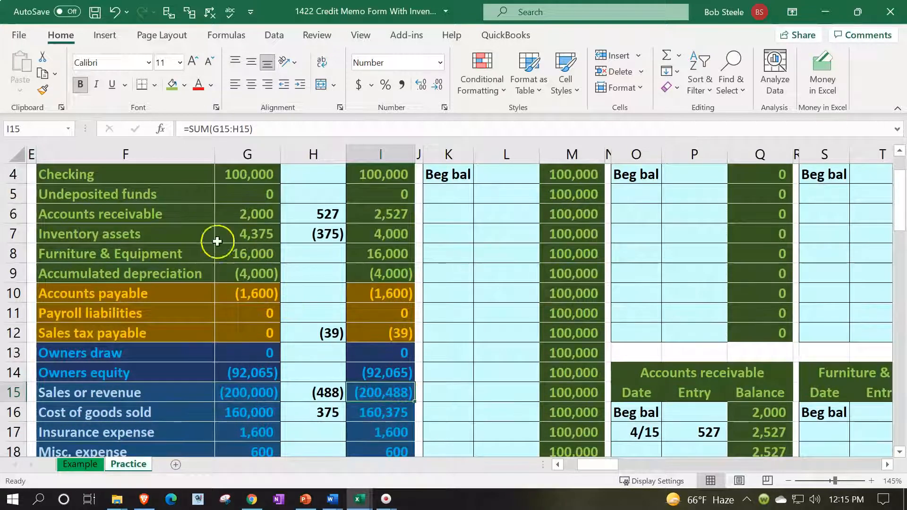
left_click(189, 210)
key("Home")
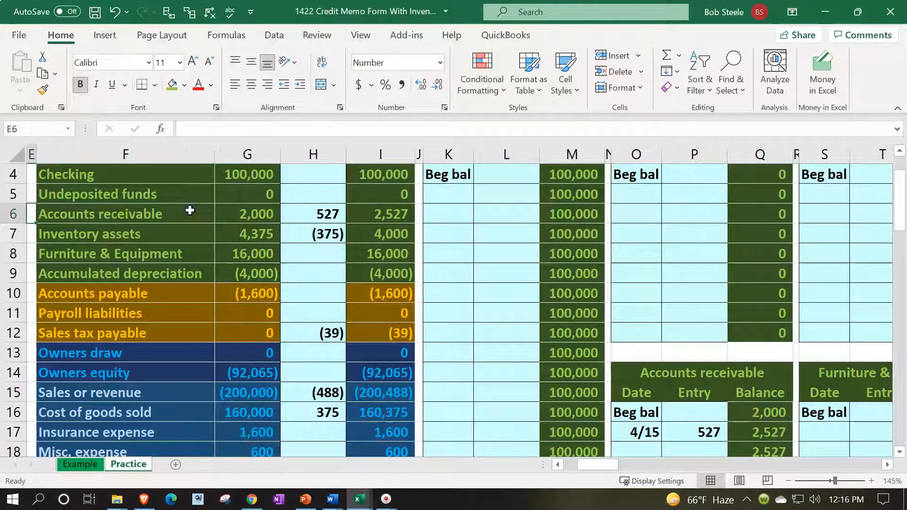
scroll(190, 210, "up", 1)
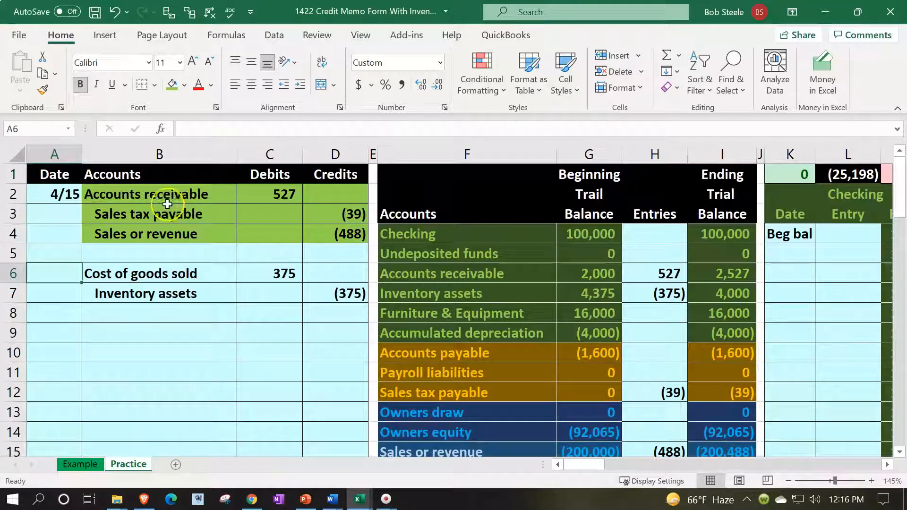
left_click_drag(162, 195, 319, 230)
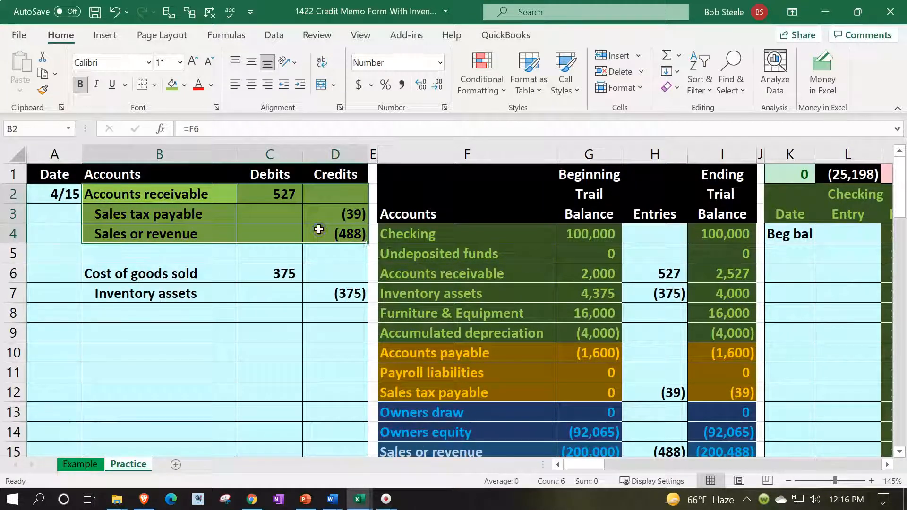
right_click(319, 229)
left_click(388, 59)
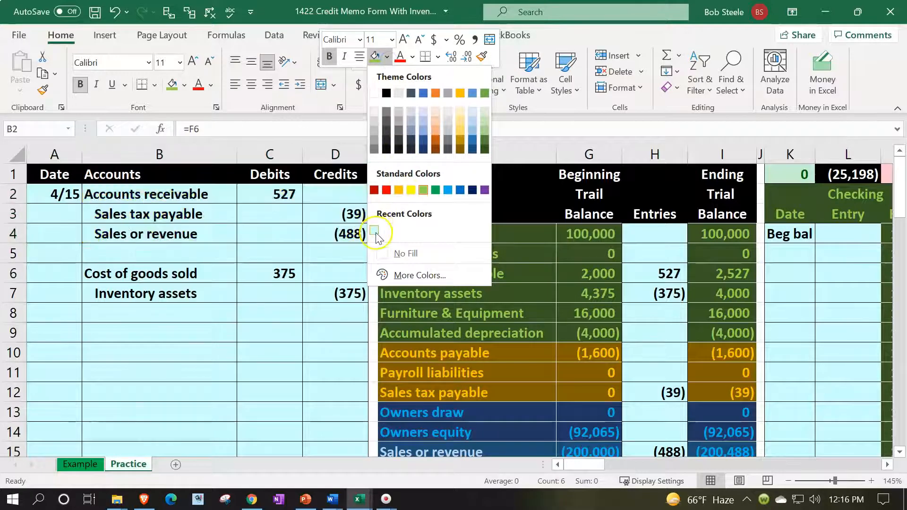
left_click(375, 234)
Select the Cost of goods sold journal line, then clear that selection
left_click(142, 273)
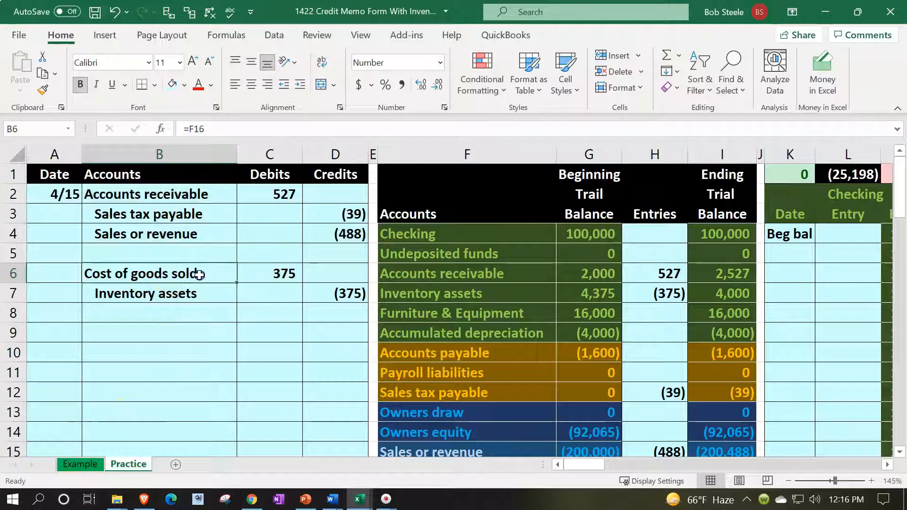
left_click_drag(199, 275, 243, 278)
scroll(340, 370, "down", 1)
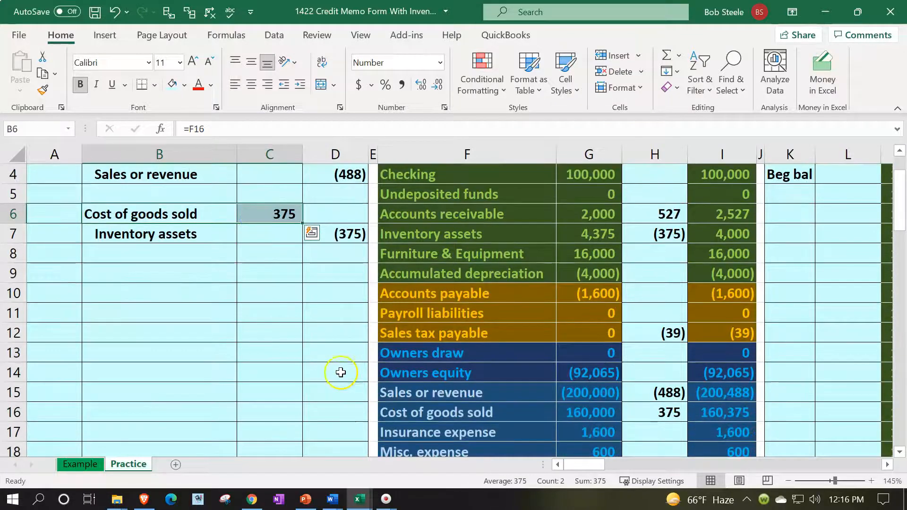
left_click(377, 403)
scroll(441, 238, "up", 1)
Enter the date 4/15 in AI17, the next empty Cost of goods sold ledger row
left_click(444, 238)
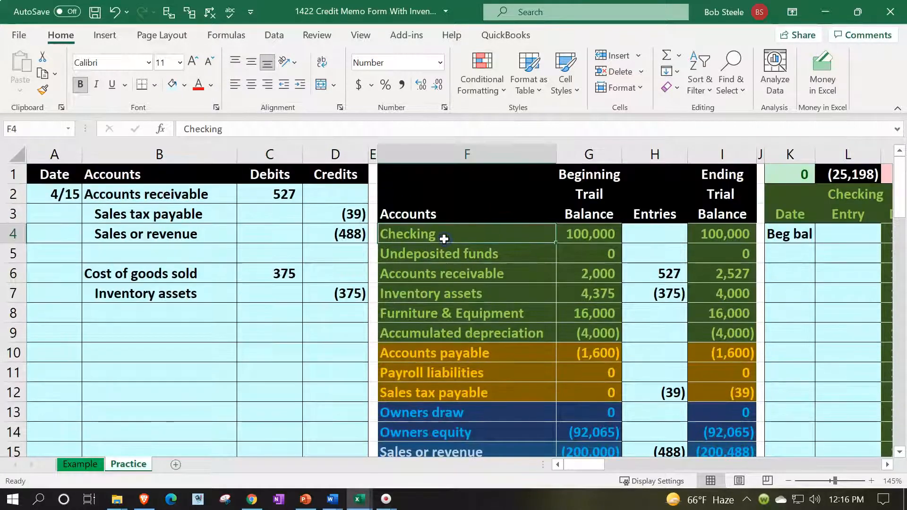
key("Right")
key("Right")
key("Right")
key("Right")
key("Right")
key("Right")
key("Right")
key("Right")
key("Right")
key("Right")
key("Right")
key("Right")
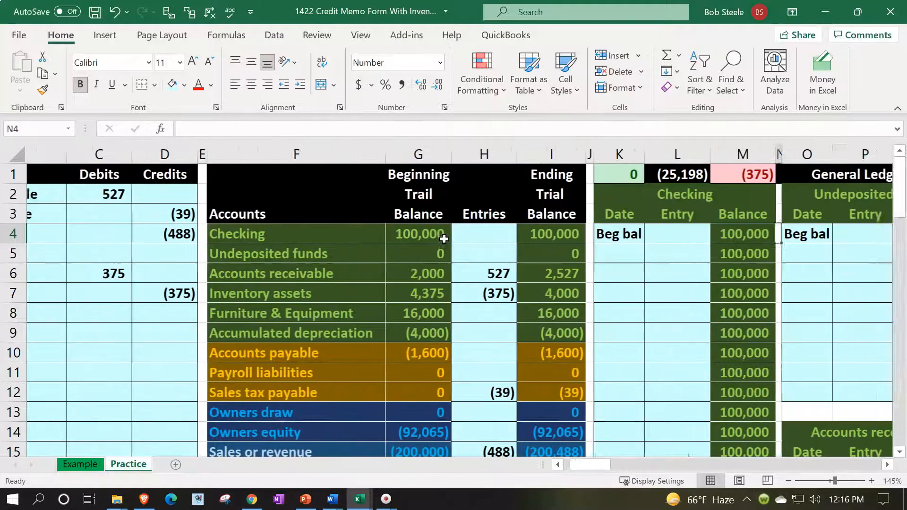
key("Right")
key("Right")
key("Right")
key("Right")
key("Right")
key("Right")
key("Right")
key("Right")
key("Right")
key("Right")
key("Right")
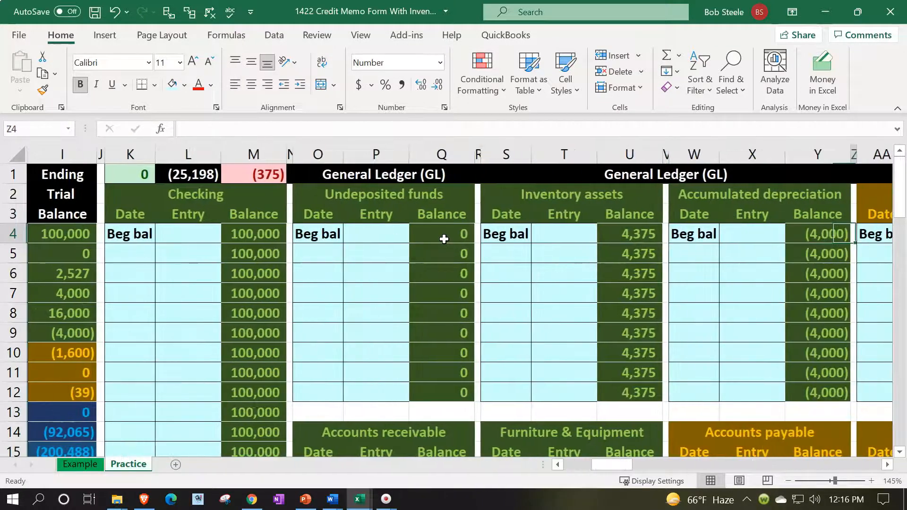
key("Right")
key("Right")
key("Right")
key("Right")
key("Right")
key("Right")
key("Right")
key("Right")
key("Right")
key("Right")
key("Right")
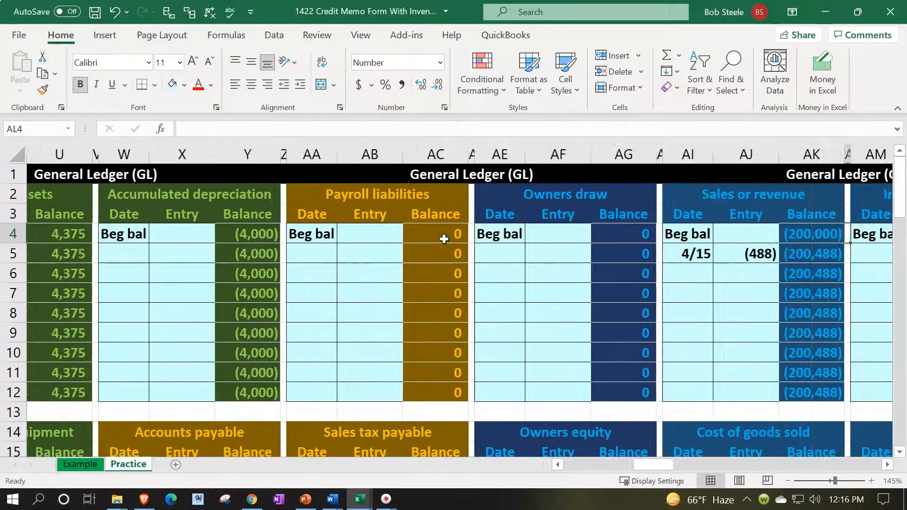
key("Right")
key("Down")
key("Down")
key("Down")
key("Down")
key("Down")
key("Down")
key("Down")
key("Down")
key("Down")
key("Down")
key("Down")
key("Down")
key("Down")
key("Down")
key("Down")
key("Down")
key("Down")
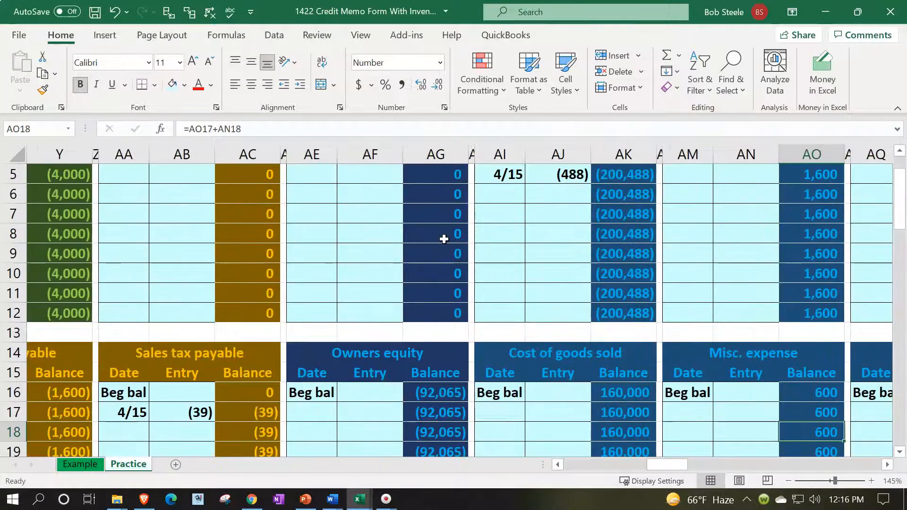
key("Left")
key("Left")
key("Left")
key("Left")
key("Left")
key("Up")
key("Up")
key("Up")
key("Up")
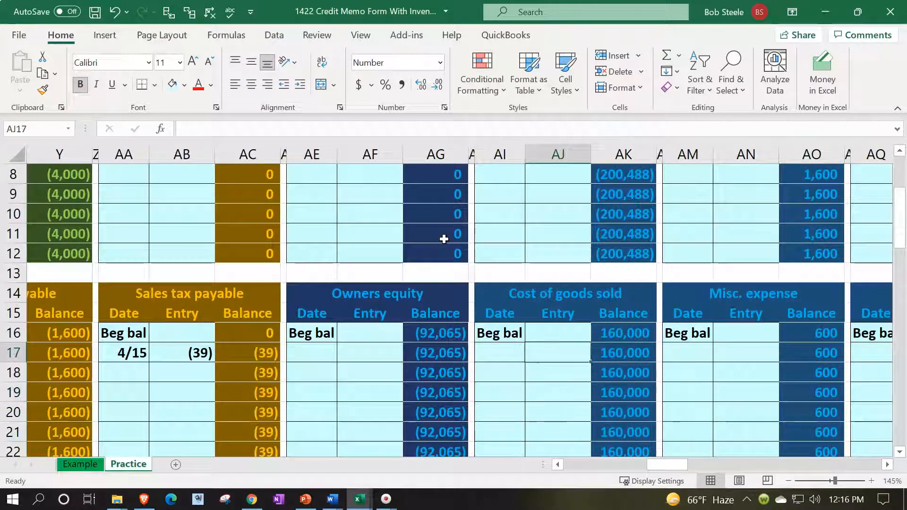
key("Left")
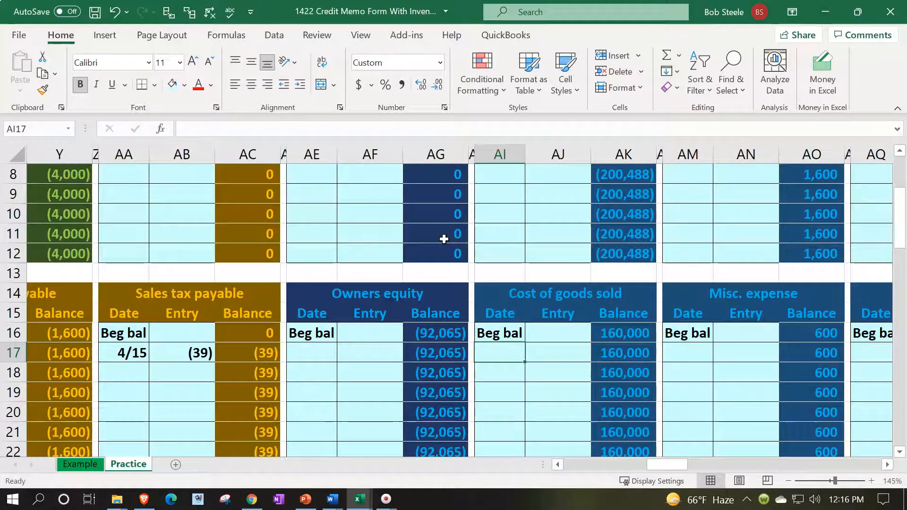
type("4/15")
key("Return")
Link AJ17 to the 375 cost debit with the formula =C6
key("Up")
key("Right")
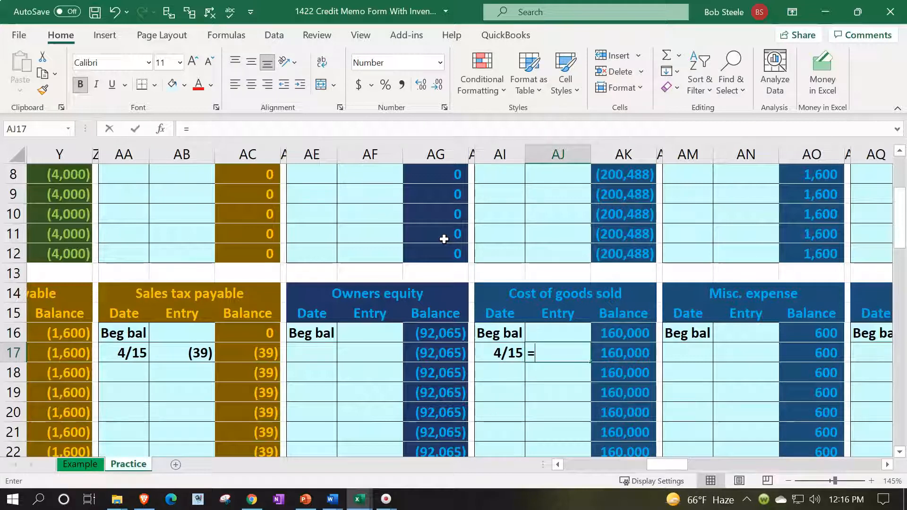
type("=")
key("Left")
key("Left")
key("Left")
key("Left")
key("Left")
key("Left")
key("Left")
key("Left")
key("Left")
key("Left")
key("Left")
key("Left")
key("Left")
key("Left")
key("Left")
key("Left")
key("Left")
key("Left")
key("Left")
key("Left")
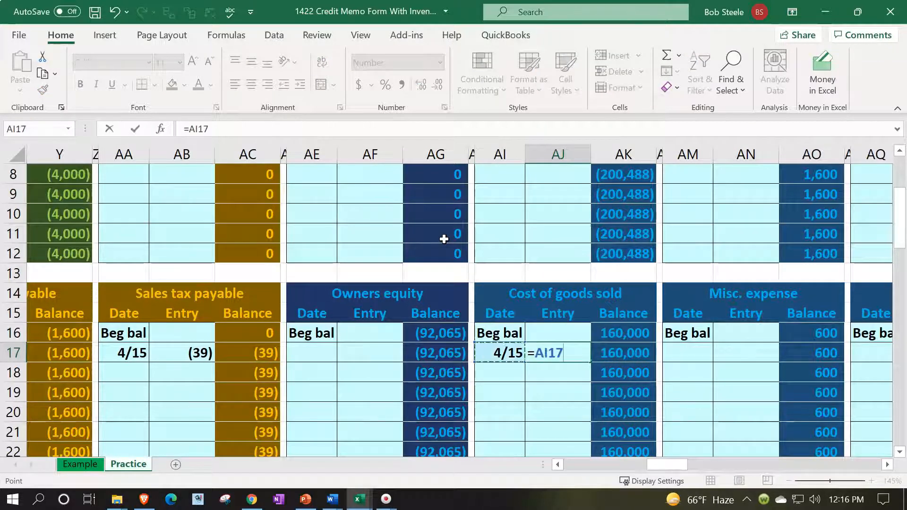
key("Left")
key("Left")
key("Left")
key("Left")
key("Up")
key("Up")
key("Up")
key("Up")
key("Up")
key("Up")
key("Up")
key("Up")
key("Up")
key("Up")
key("Up")
key("Up")
key("Down")
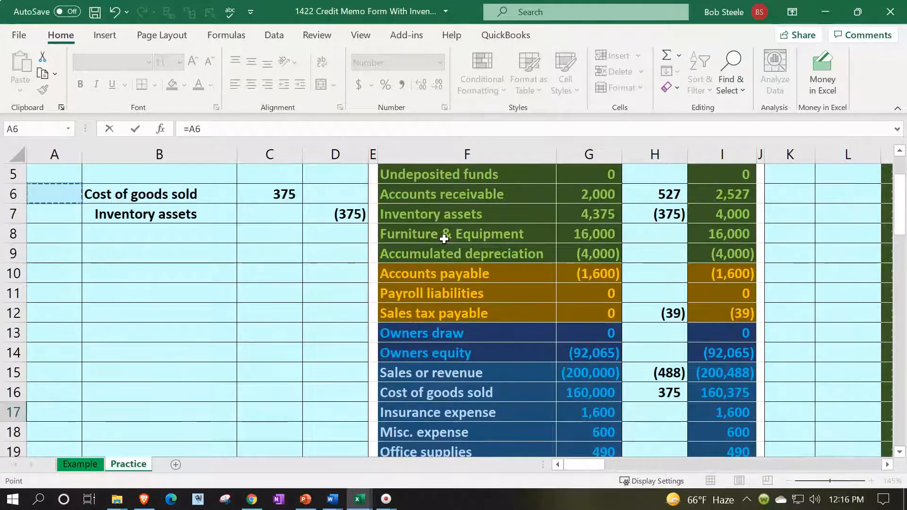
key("Right")
key("Right")
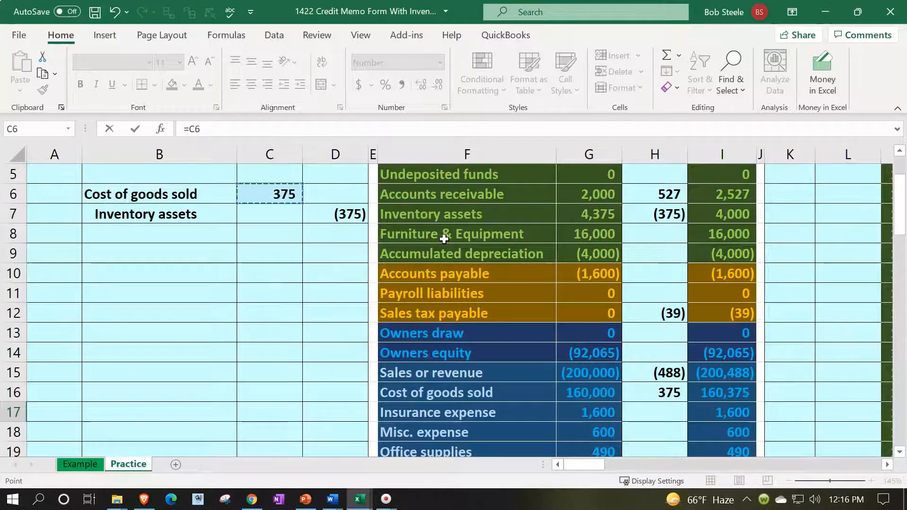
key("Return")
Verify the Cost of goods sold running balance reaches 160,375, then return to the trial balance
key("Right")
key("Right")
key("Up")
key("Up")
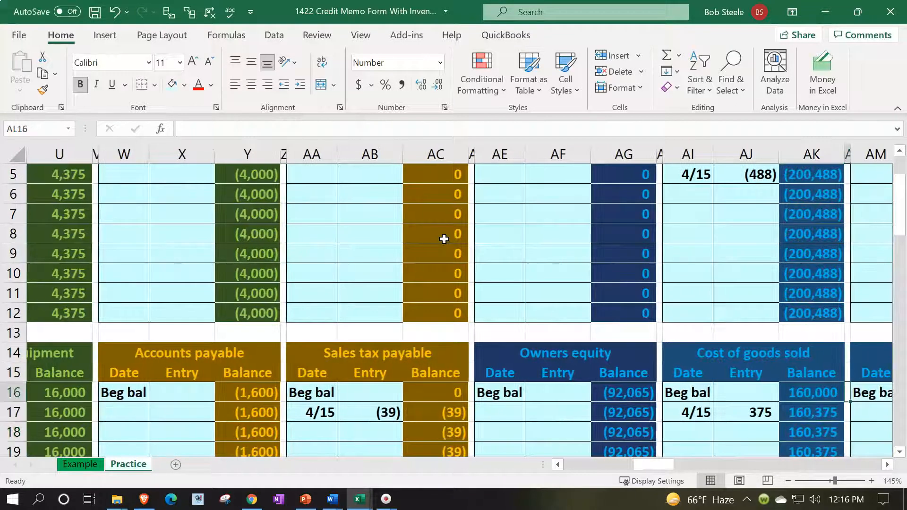
key("Left")
scroll(444, 239, "down", 1)
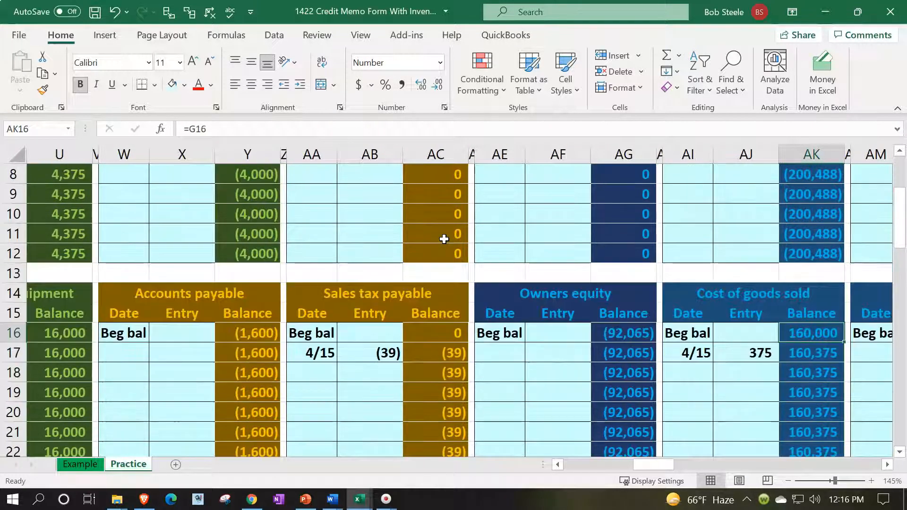
key("Left")
key("Down")
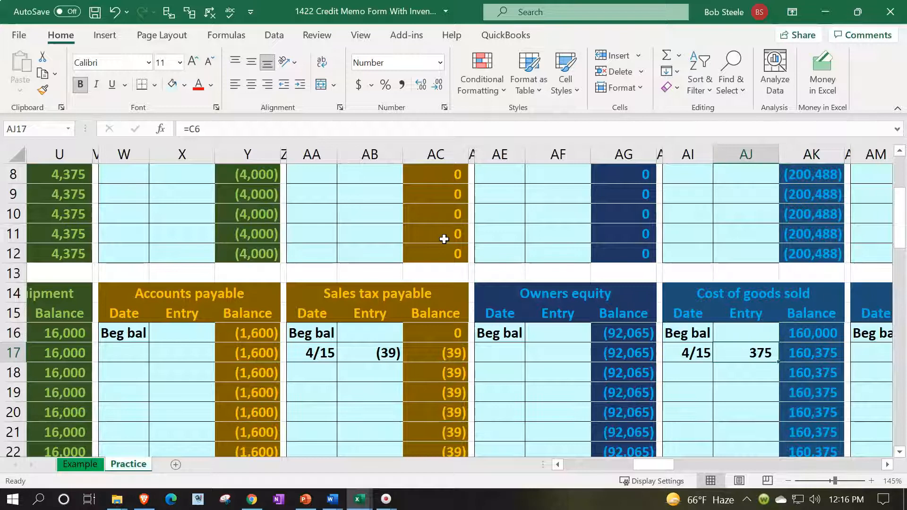
key("Right")
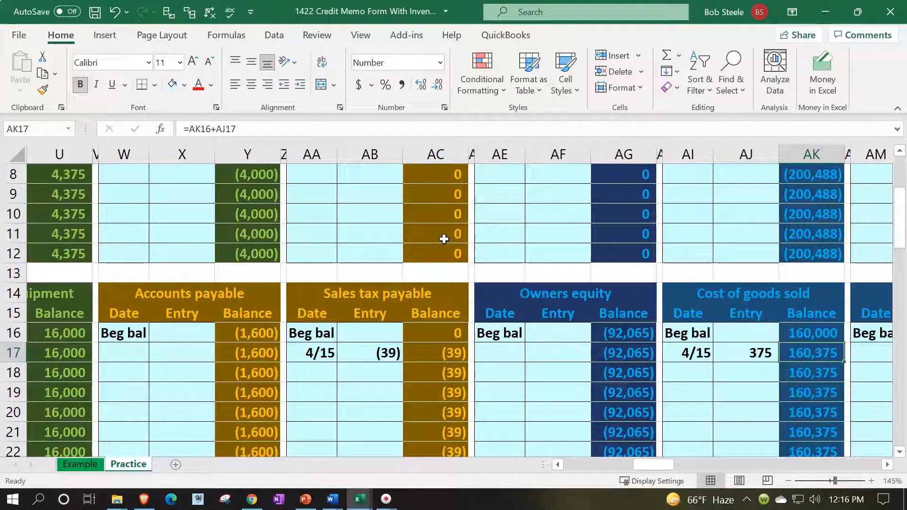
key("Left")
key("Left")
key("Left")
key("Left")
key("Left")
key("Left")
key("Left")
key("Left")
key("Left")
key("Left")
key("Left")
key("Left")
key("Left")
key("Left")
key("Left")
key("Left")
key("Left")
key("Left")
key("Left")
key("Left")
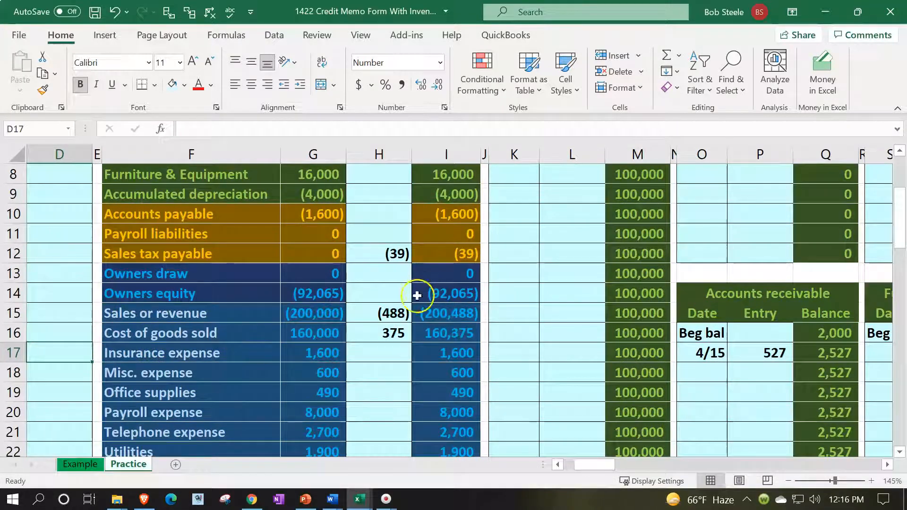
left_click(441, 335)
scroll(457, 356, "up", 3)
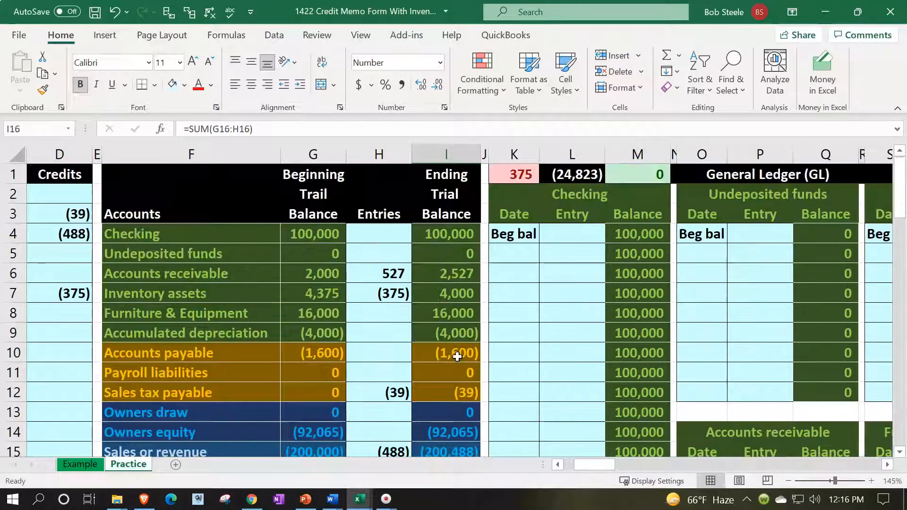
left_click(94, 332)
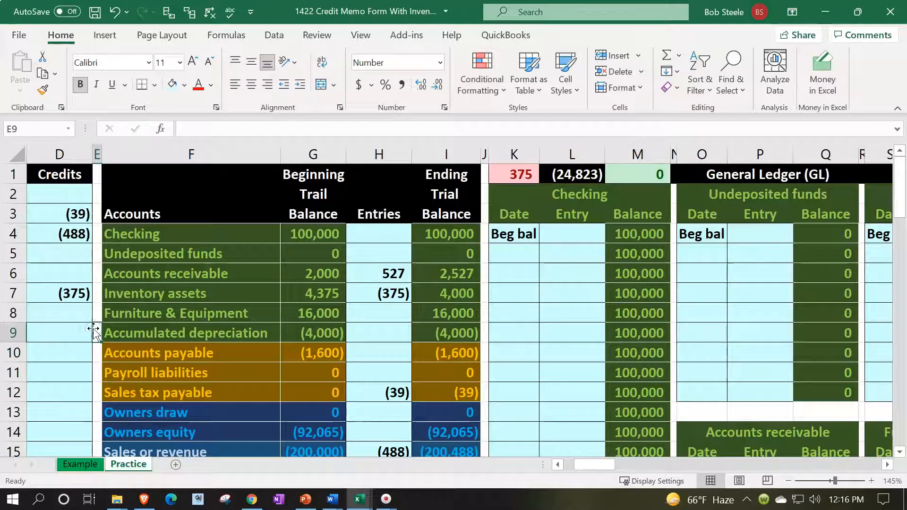
Date the Inventory assets ledger's first entry row (S5) 4/15
key("Left")
key("Left")
key("Left")
key("Left")
key("Up")
key("Up")
key("Right")
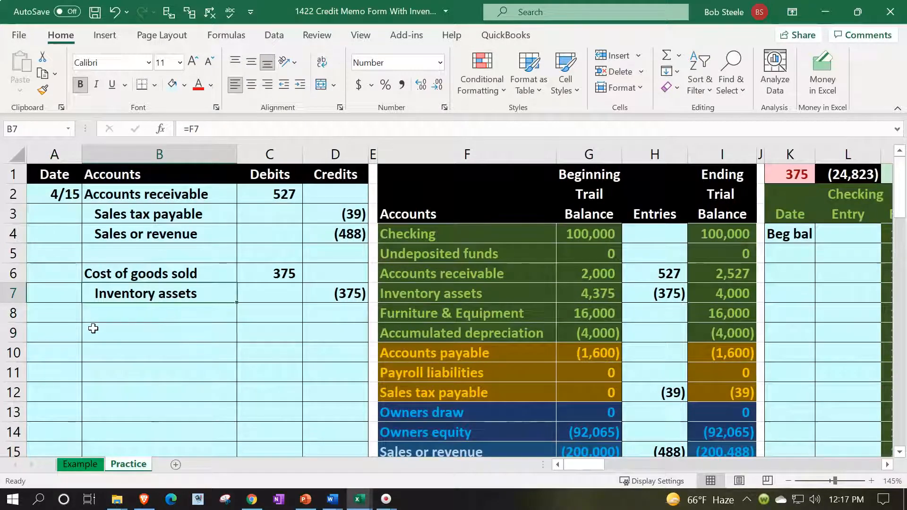
key("Right")
key("Right")
key("Right")
key("Right")
key("Right")
key("Right")
key("Right")
key("Right")
key("Right")
key("Right")
key("Right")
key("Right")
key("Right")
key("Right")
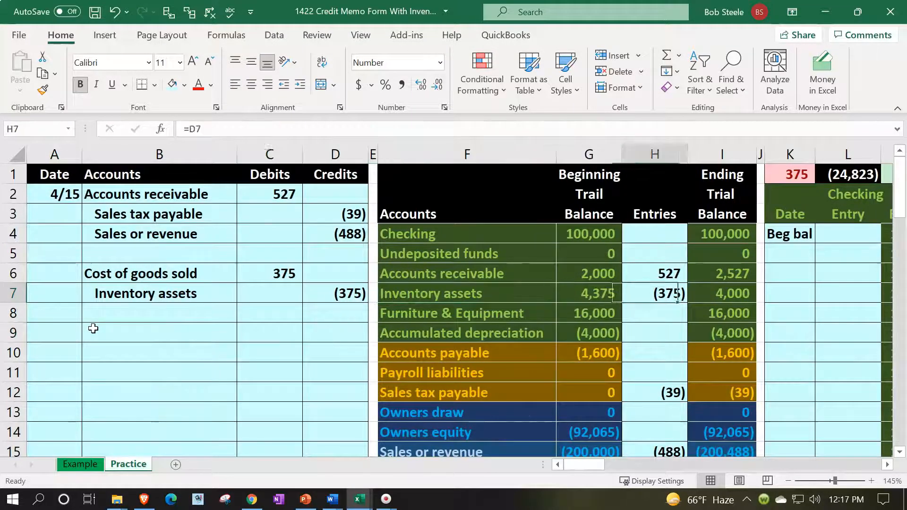
key("Right")
key("Right")
key("Right")
key("Right")
key("Right")
key("Right")
key("Right")
key("Right")
key("Right")
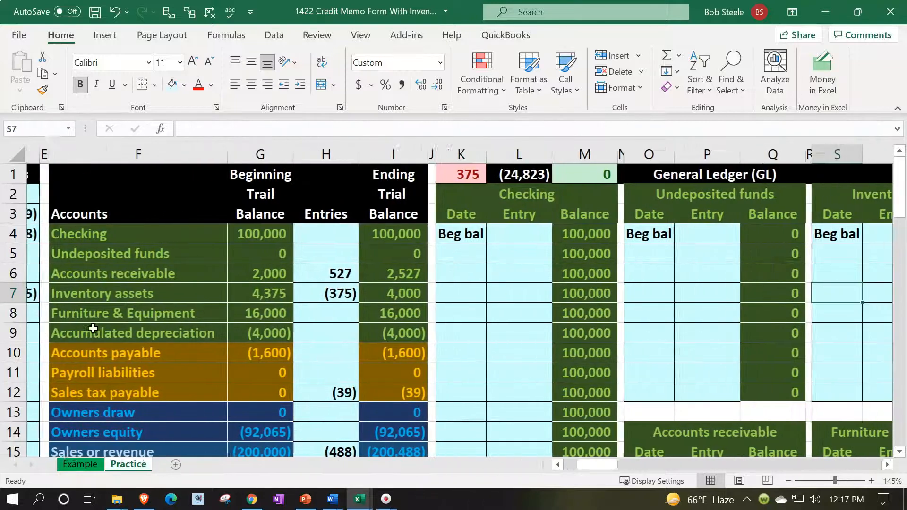
key("Left")
key("Left")
key("Left")
key("Left")
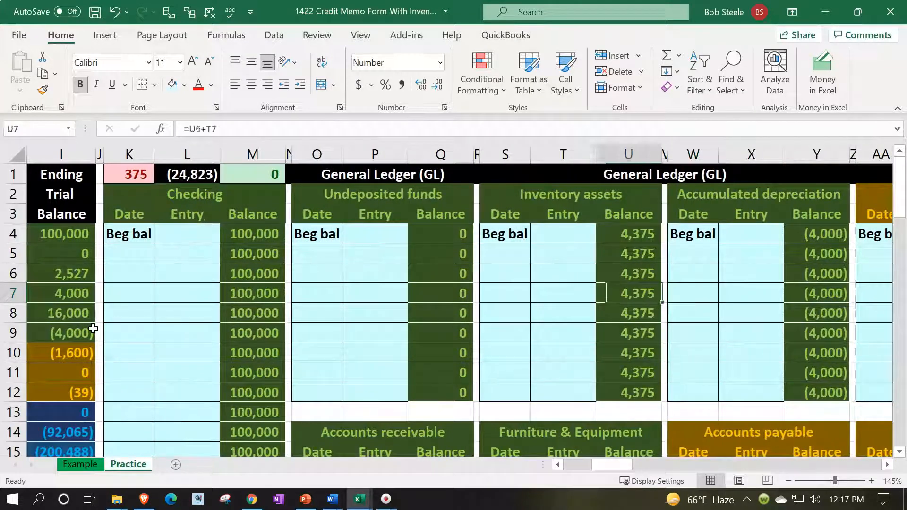
key("Left")
key("Up")
key("Up")
key("Left")
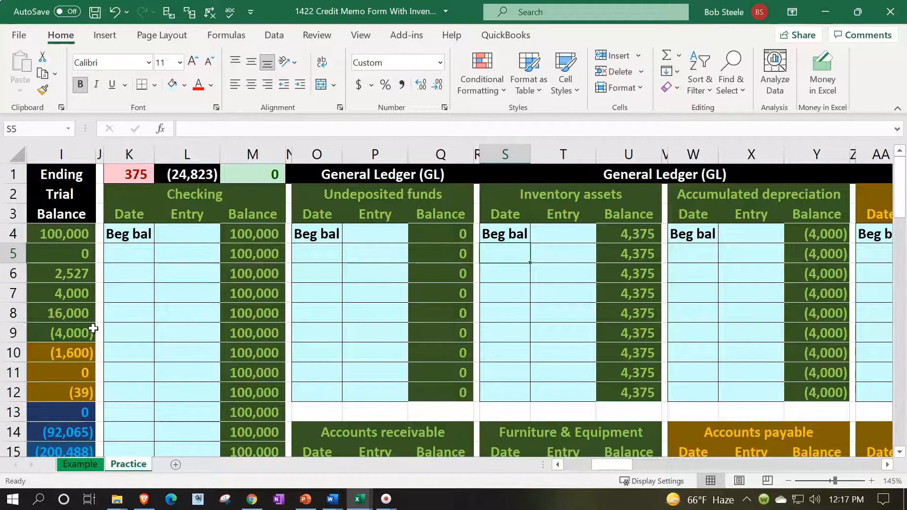
type("4/15")
key("Tab")
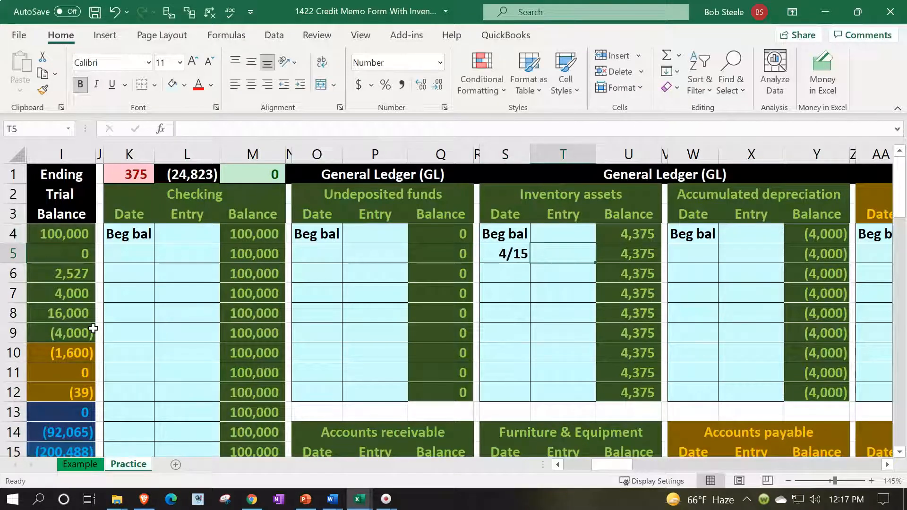
Enter =D7 in T5 to post the (375) inventory credit
type("=")
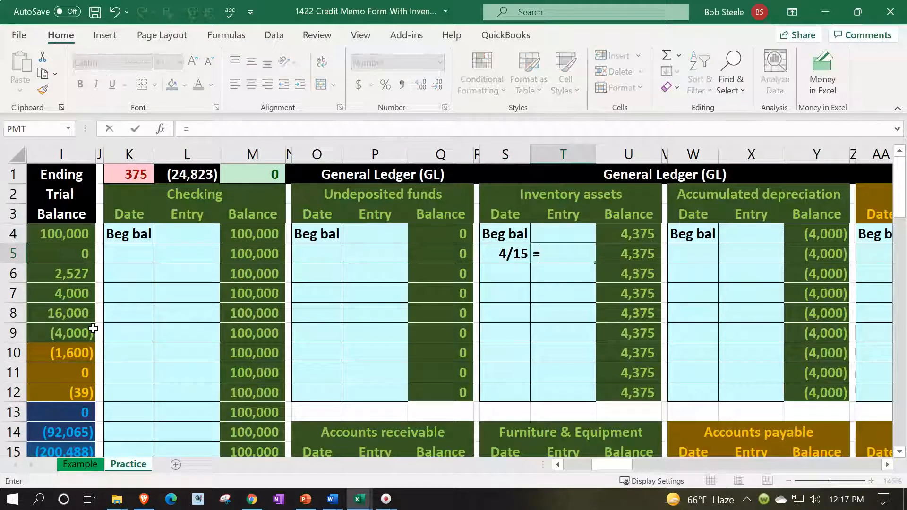
key("Left")
key("Left")
key("Left")
key("Left")
key("Left")
key("Left")
key("Left")
key("Left")
key("Left")
key("Left")
key("Left")
key("Left")
key("Left")
key("Left")
key("Left")
key("Left")
key("Left")
key("Left")
key("Left")
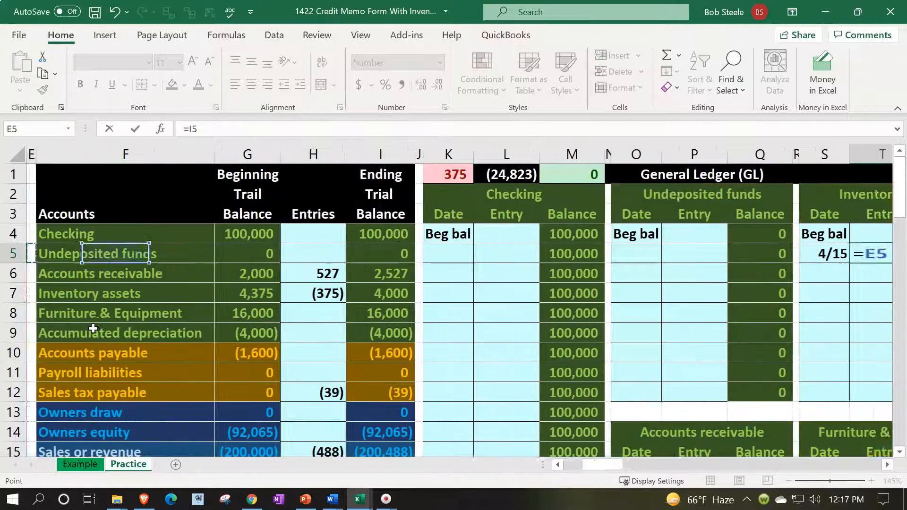
key("Down")
key("Down")
key("Right")
key("Right")
key("Right")
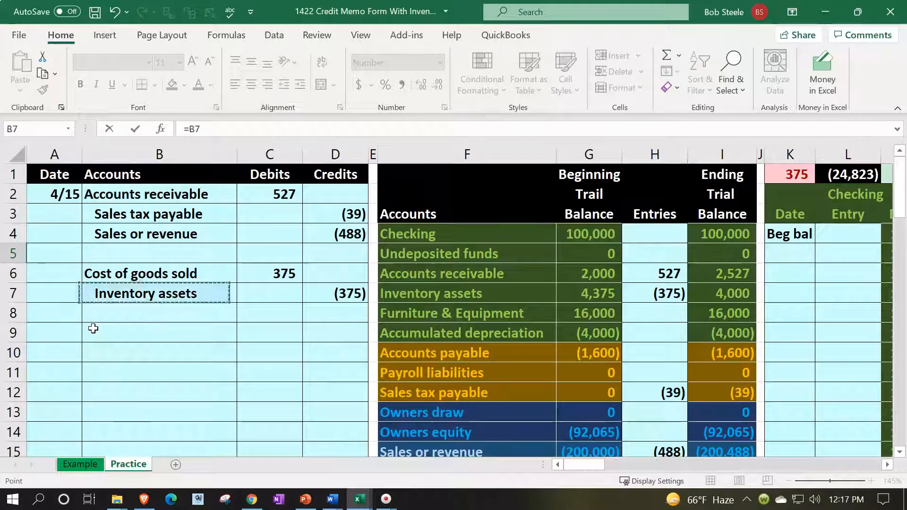
key("Return")
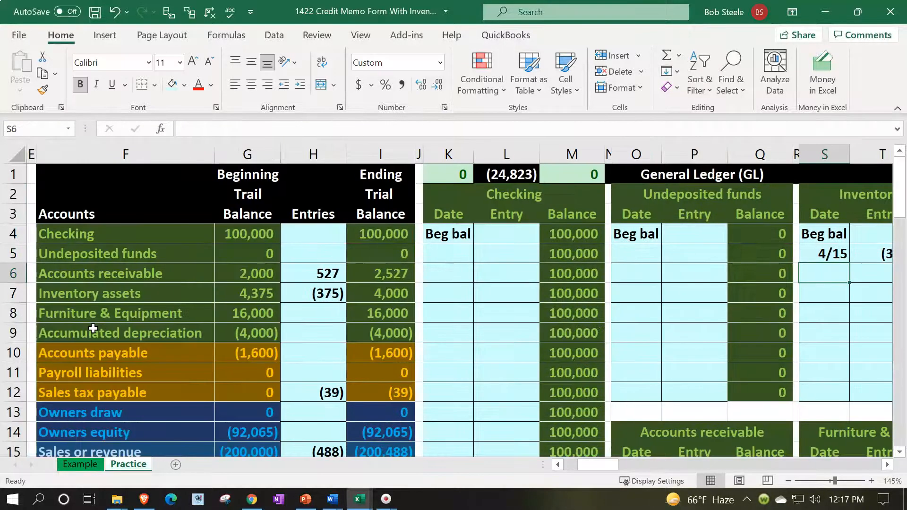
Verify the Inventory assets balance of 4,000, the zero ledger check and the trial balance row
key("Right")
key("Right")
key("Up")
key("Up")
key("Left")
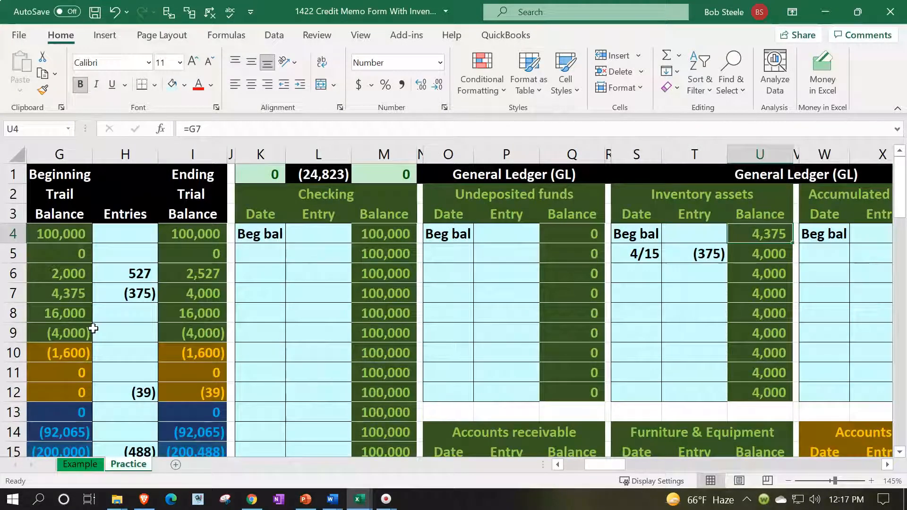
key("Left")
key("Down")
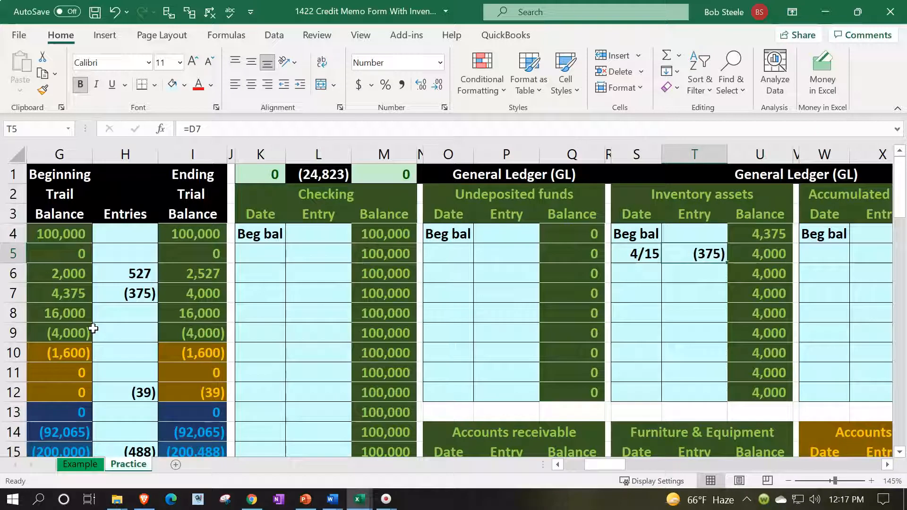
key("Right")
key("Left")
key("Left")
key("Left")
key("Left")
key("Left")
key("Left")
key("Left")
key("Left")
key("Up")
key("Up")
key("Up")
key("Up")
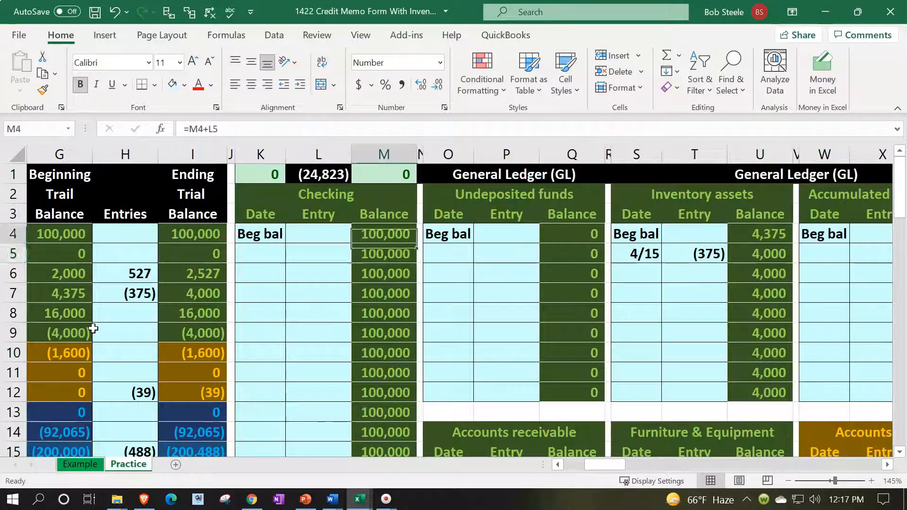
key("Left")
key("Left")
key("Left")
key("Left")
key("Left")
key("Left")
key("Left")
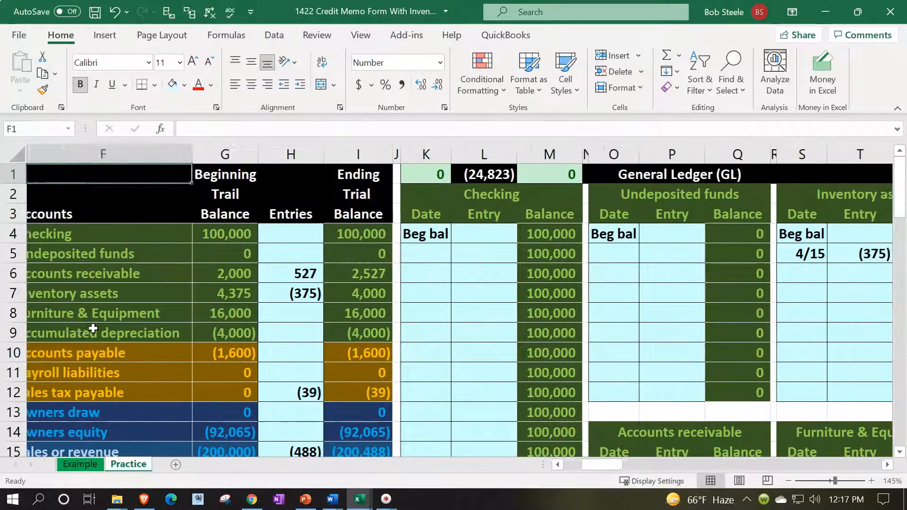
key("Down")
key("Down")
key("Down")
key("Down")
key("Down")
key("Down")
key("Right")
key("Right")
key("Right")
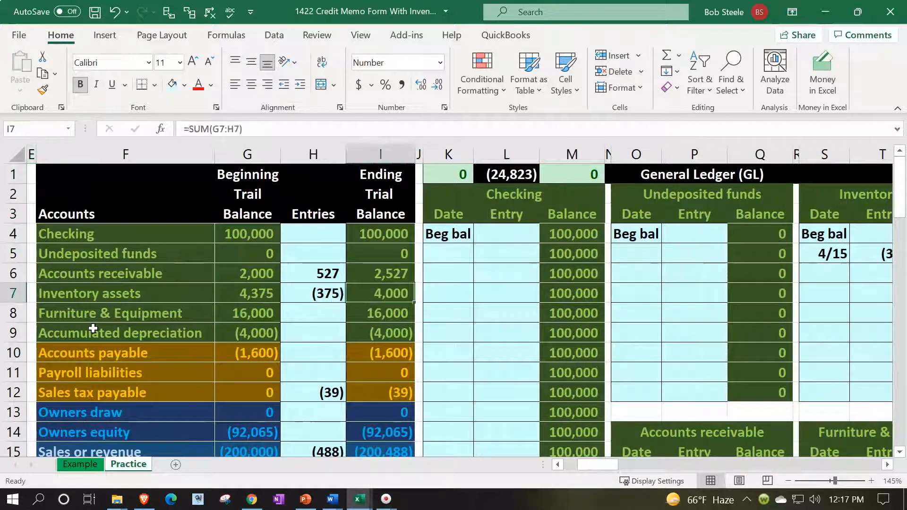
key("Left")
key("Left")
key("Left")
key("Left")
key("Left")
key("Left")
key("Left")
key("Left")
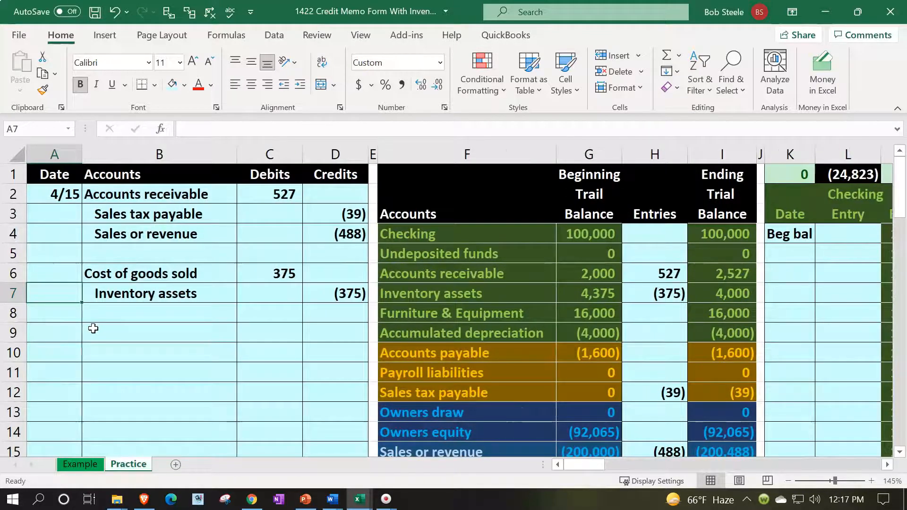
Enter the 4/15 date in Customer 4's first subsidiary ledger entry row
key("Up")
key("Up")
key("Up")
key("Up")
key("Up")
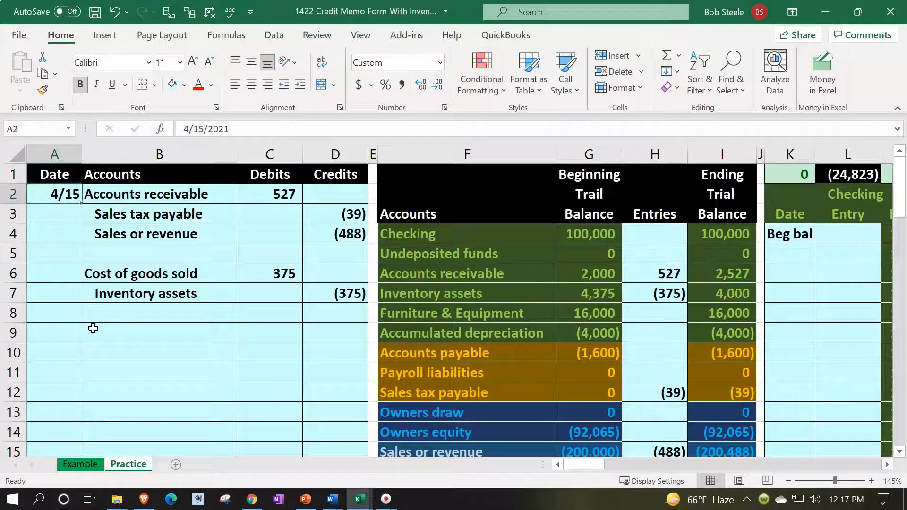
key("Right")
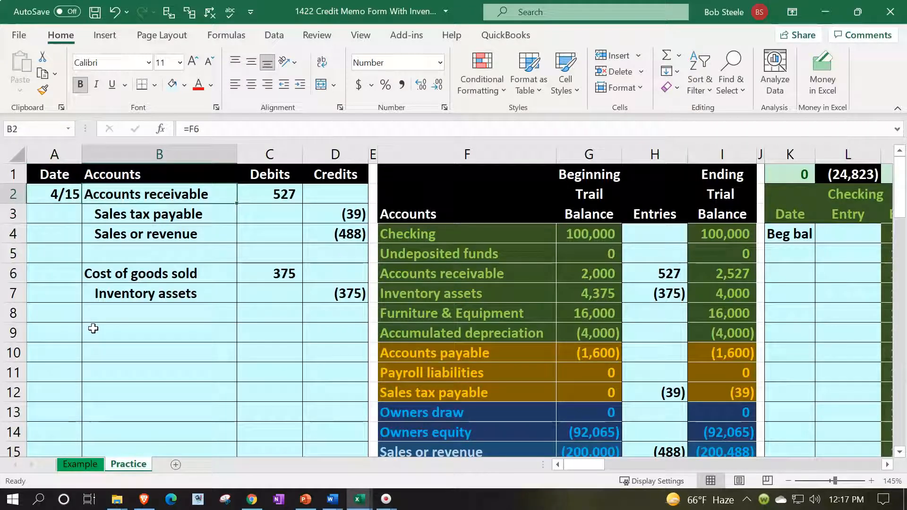
key("Right")
key("Right")
key("Right")
key("Right")
key("Right")
key("Right")
key("Right")
key("Right")
key("Right")
key("Right")
key("Right")
key("Right")
key("Right")
key("Right")
key("Right")
key("Right")
key("Right")
key("Right")
key("Right")
key("Right")
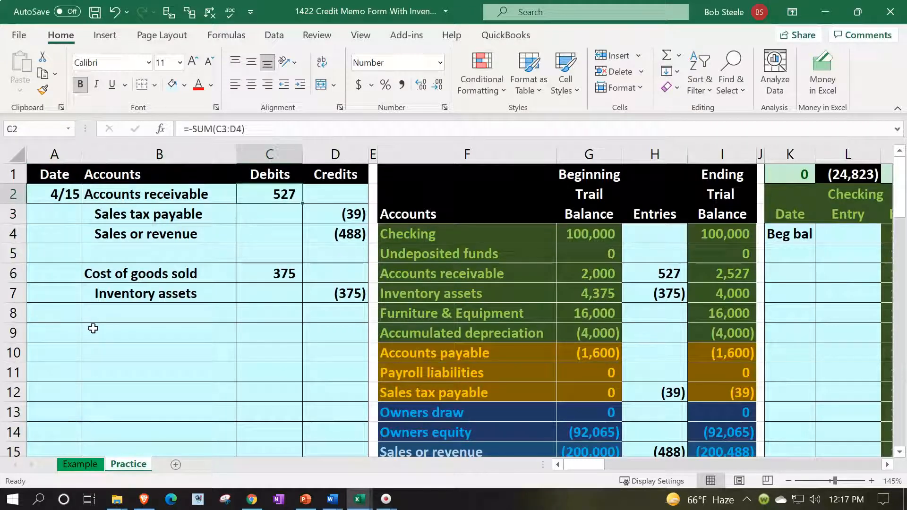
key("Right")
key("Right")
key("Right")
key("Right")
key("Right")
key("Right")
key("Right")
key("Right")
key("Right")
key("Right")
key("Right")
key("Right")
key("Right")
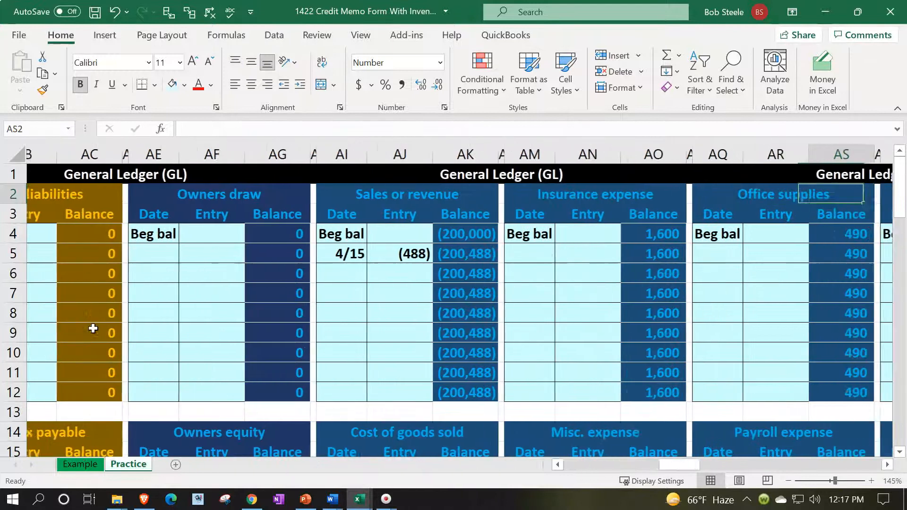
key("Right")
key("Right")
key("Right")
key("Right")
key("Right")
key("Right")
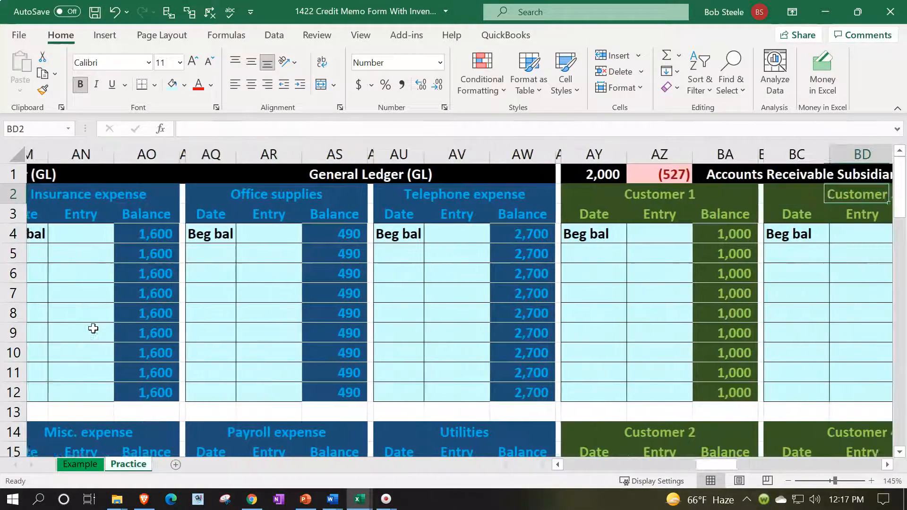
key("Down")
key("Down")
key("Down")
key("Down")
key("Down")
key("Down")
key("Down")
key("Down")
key("Down")
key("Down")
key("Down")
key("Down")
key("Down")
key("Down")
key("Down")
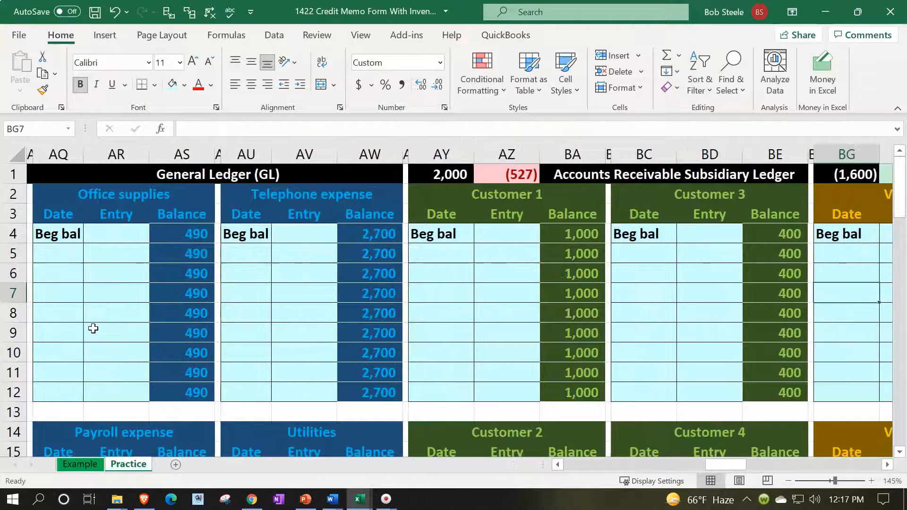
key("Left")
key("Left")
key("Left")
key("Left")
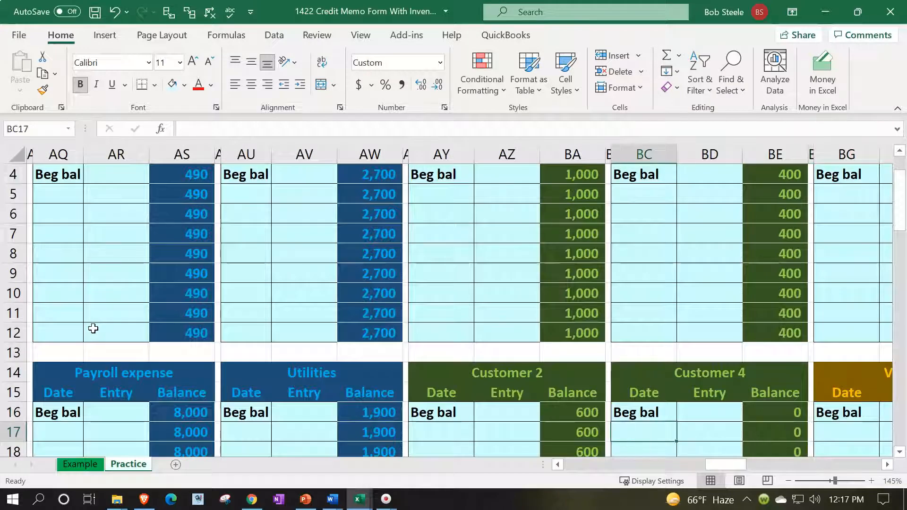
type("4/15")
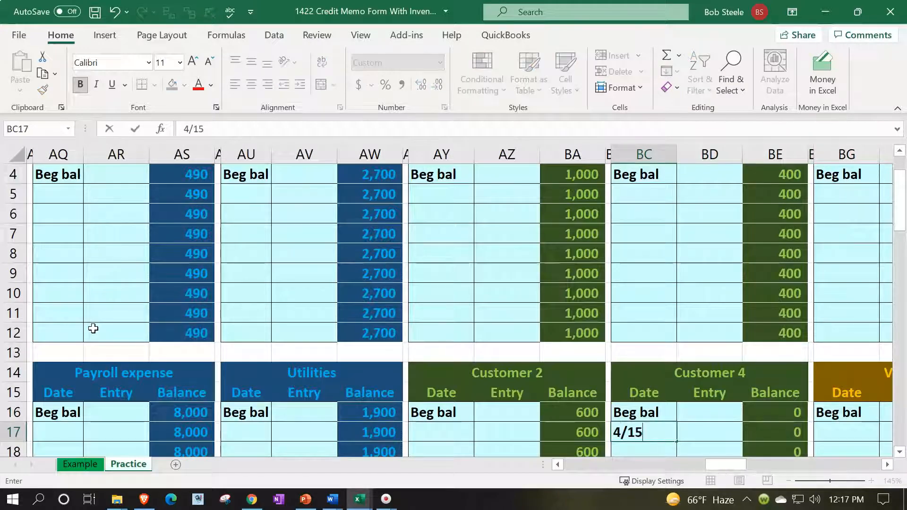
key("Right")
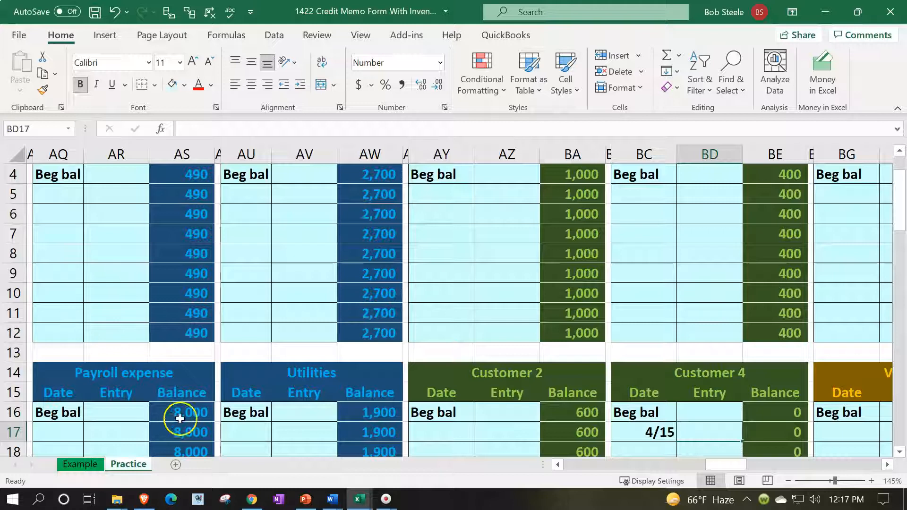
Start the Customer 4 entry formula, first linking it to the 375 amount in C6
scroll(734, 410, "down", 1)
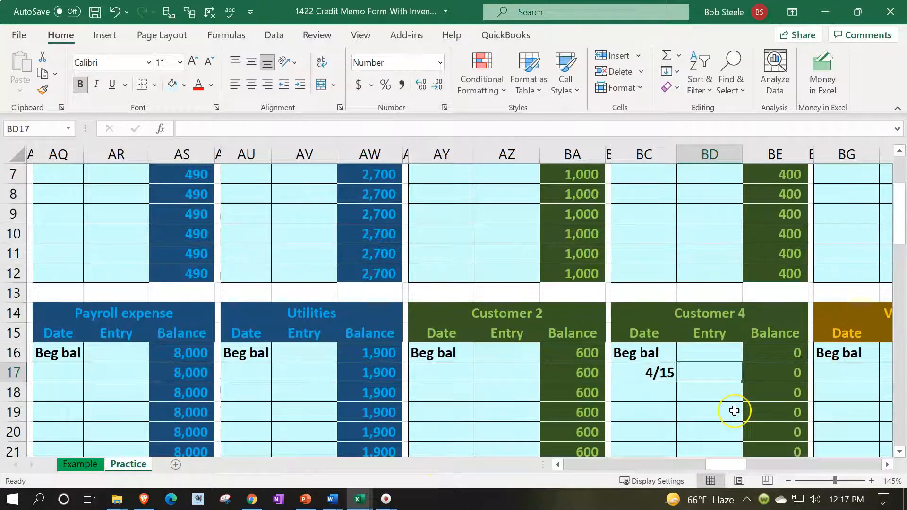
type("=")
key("Left")
key("Left")
key("Left")
key("Left")
key("Left")
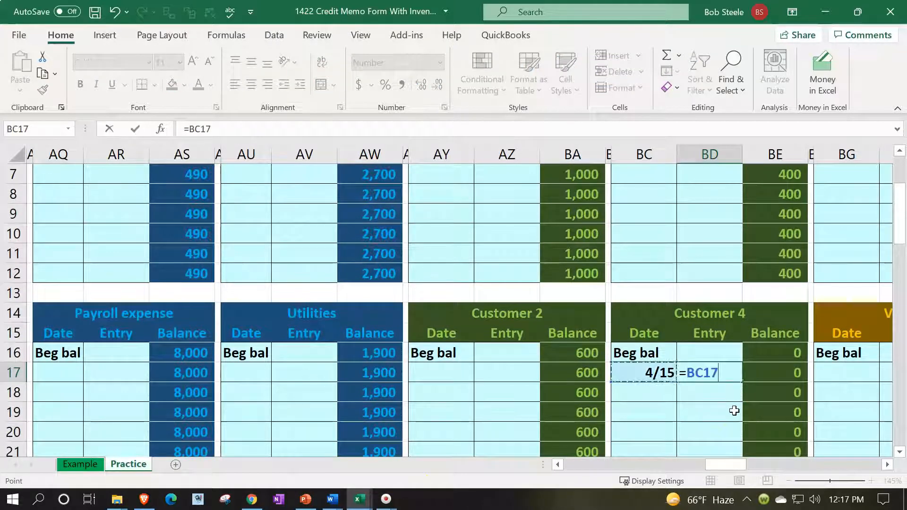
key("Left")
key("Left")
key("Left")
key("Left")
key("Left")
key("Left")
key("Left")
key("Left")
key("Left")
key("Left")
key("Left")
key("Left")
key("Left")
key("Left")
key("Left")
key("Left")
key("Left")
key("Left")
key("Left")
key("Left")
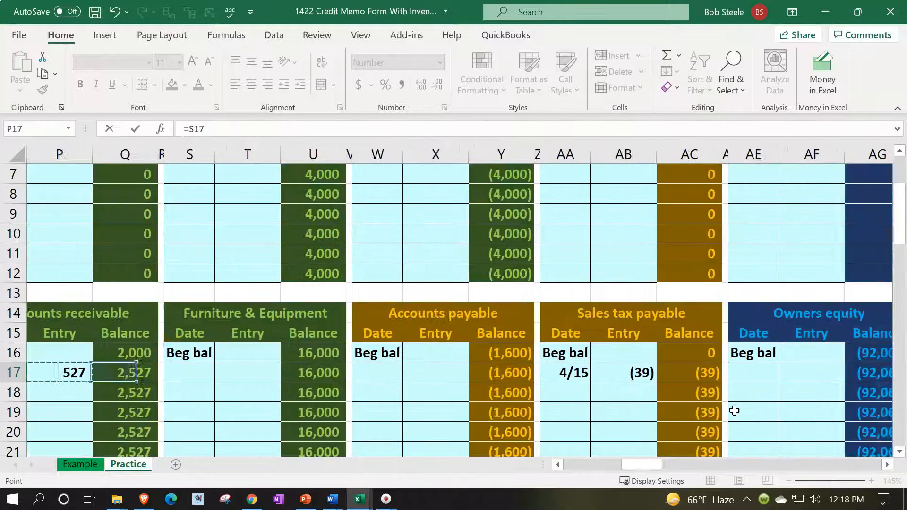
key("Left")
key("Left")
key("Left")
key("Left")
key("Left")
key("Left")
key("Left")
key("Left")
key("Left")
key("Left")
key("Left")
key("Left")
key("Left")
key("Left")
key("Left")
key("Left")
key("Left")
key("Left")
key("Up")
key("Up")
key("Up")
key("Up")
key("Up")
key("Up")
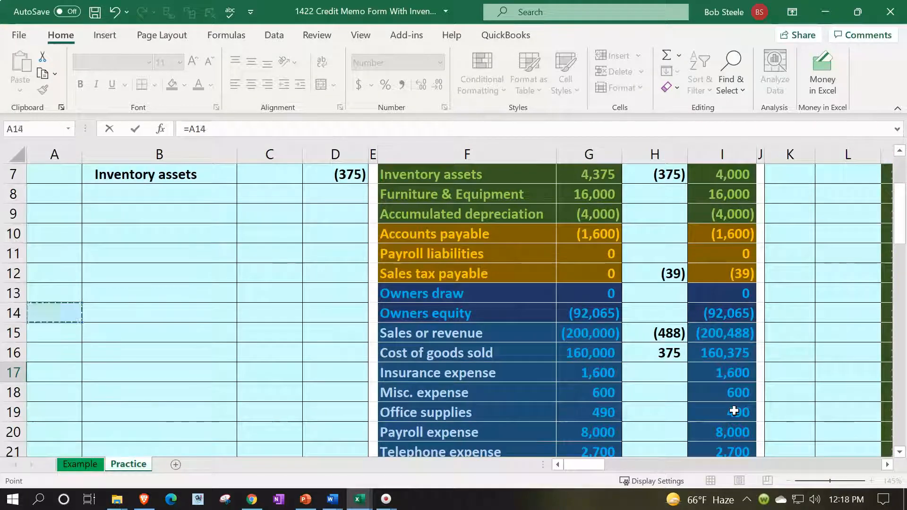
key("Up")
key("Up")
key("Up")
key("Up")
key("Up")
key("Up")
key("Up")
key("Up")
key("Up")
key("Down")
key("Down")
key("Down")
key("Down")
key("Right")
key("Right")
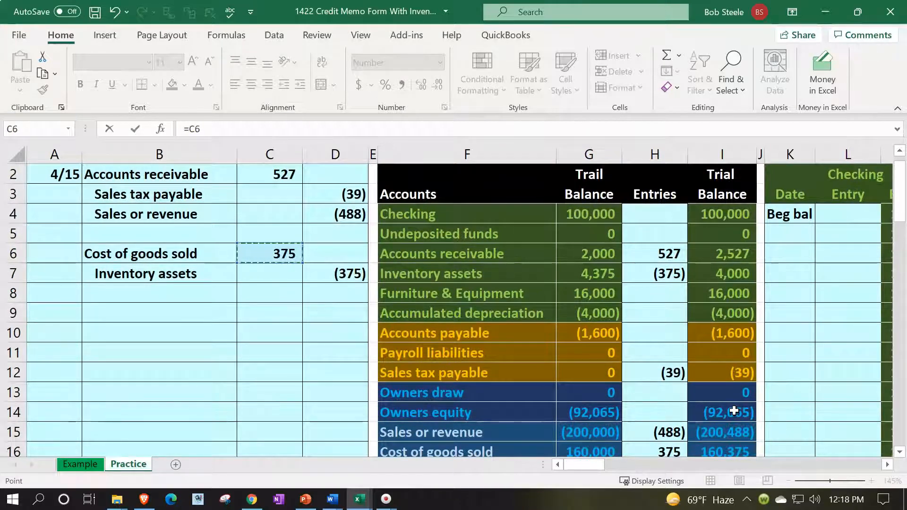
key("Return")
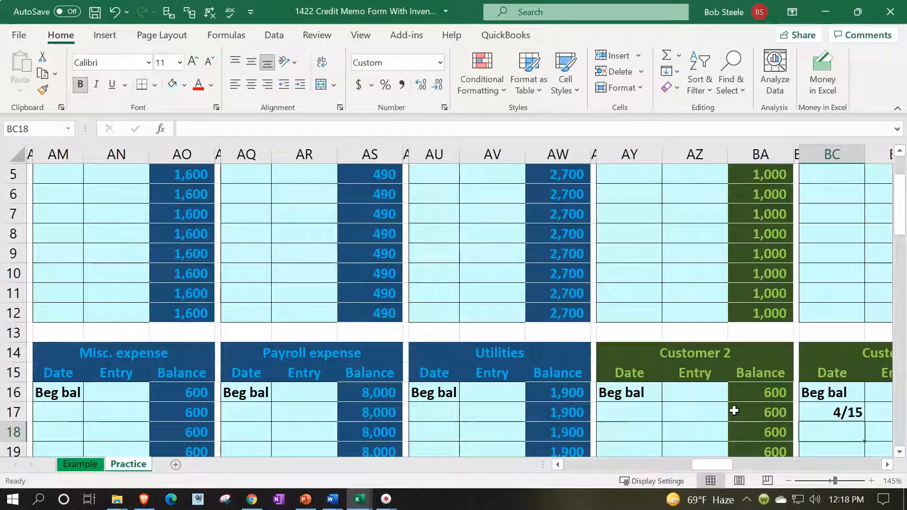
Redo the Customer 4 entry as =C2 to post the 527 receivable debit
key("Up")
key("Right")
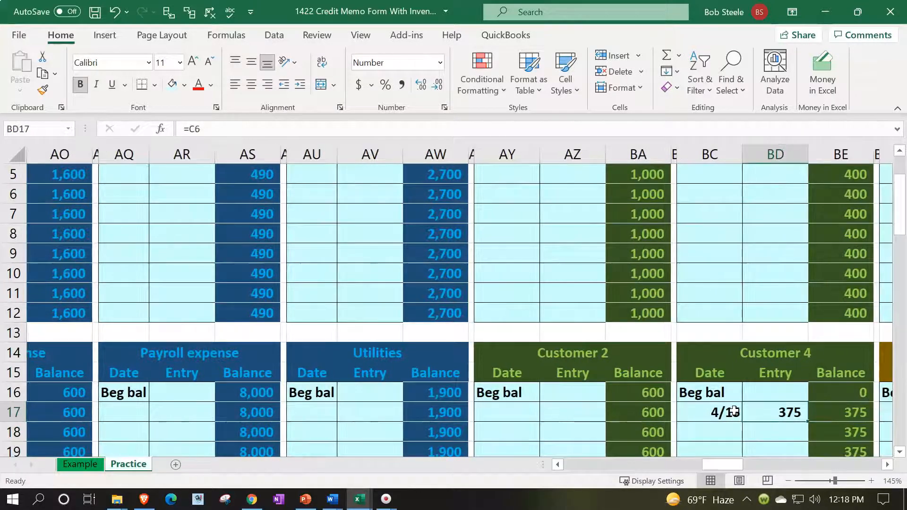
type("=")
key("Left")
key("Left")
key("Left")
key("Left")
key("Left")
key("Left")
key("Left")
key("Left")
key("Left")
key("Left")
key("Left")
key("Left")
key("Left")
key("Left")
key("Left")
key("Left")
key("Left")
key("Left")
key("Left")
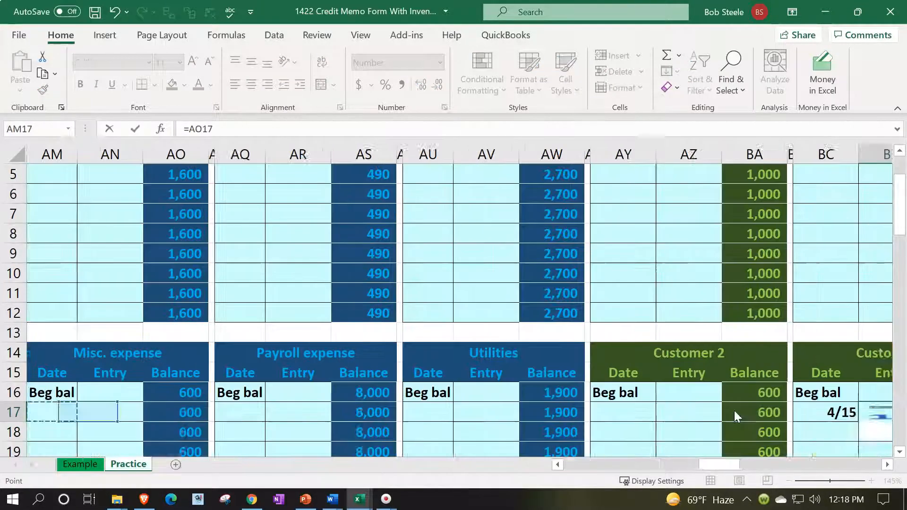
key("Left")
key("Left")
key("Left")
key("Left")
key("Left")
key("Left")
key("Left")
key("Left")
key("Left")
key("Left")
key("Left")
key("Left")
key("Left")
key("Left")
key("Left")
key("Left")
key("Left")
key("Left")
key("Left")
key("Left")
key("Up")
key("Up")
key("Up")
key("Up")
key("Up")
key("Up")
key("Up")
key("Up")
key("Up")
key("Up")
key("Up")
key("Up")
key("Up")
key("Up")
key("Up")
key("Down")
key("Right")
key("Right")
key("Up")
key("Return")
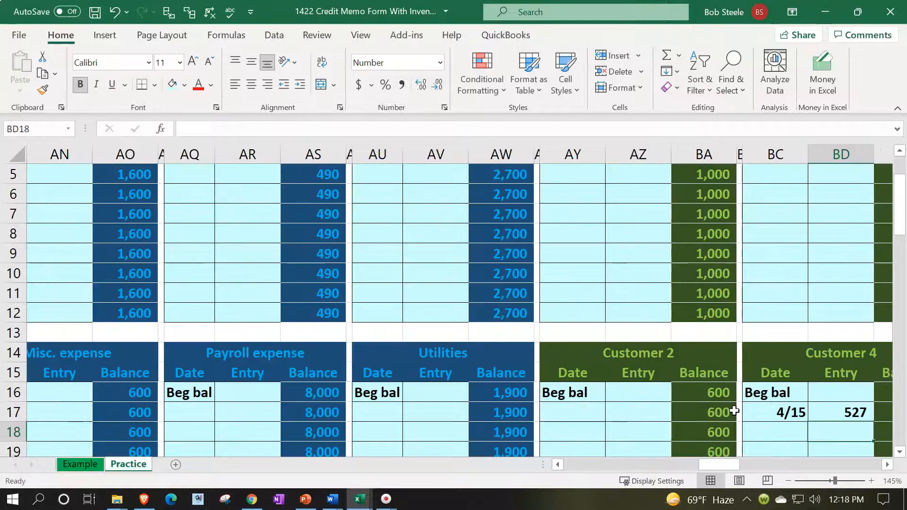
Check the Customer 4 entry formula, then scroll back to the top of the ledgers
key("Right")
key("Right")
key("Right")
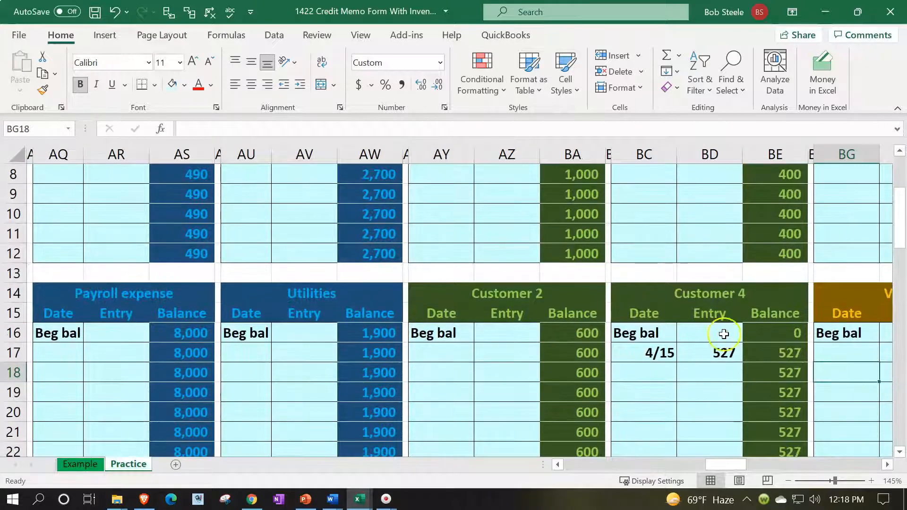
double_click(713, 355)
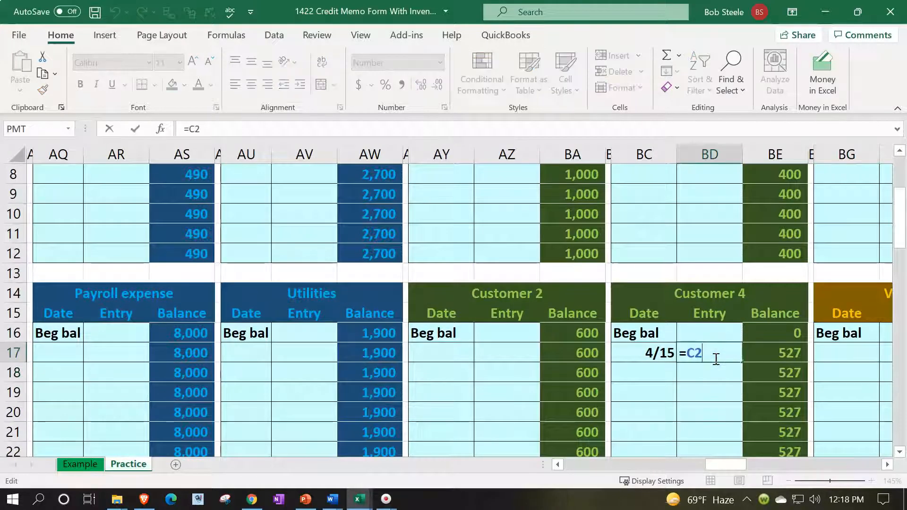
key("Return")
scroll(715, 358, "down", 2)
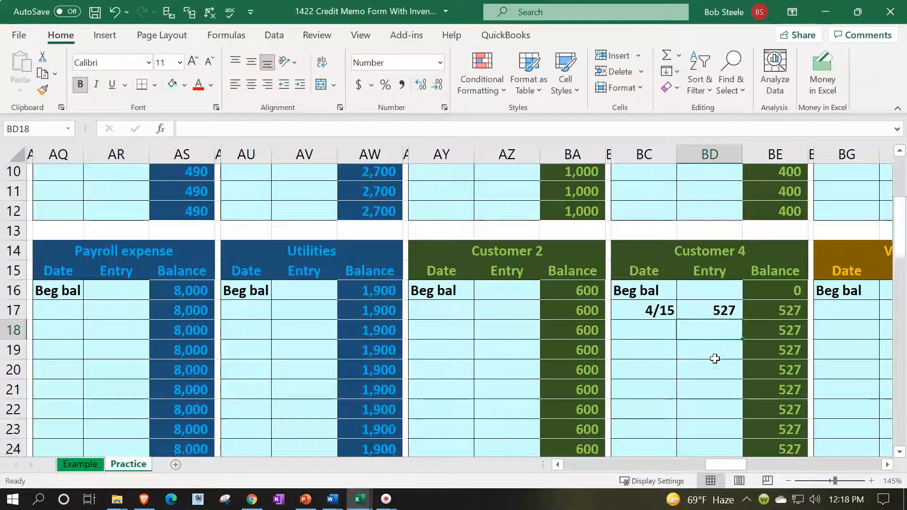
scroll(715, 359, "up", 5)
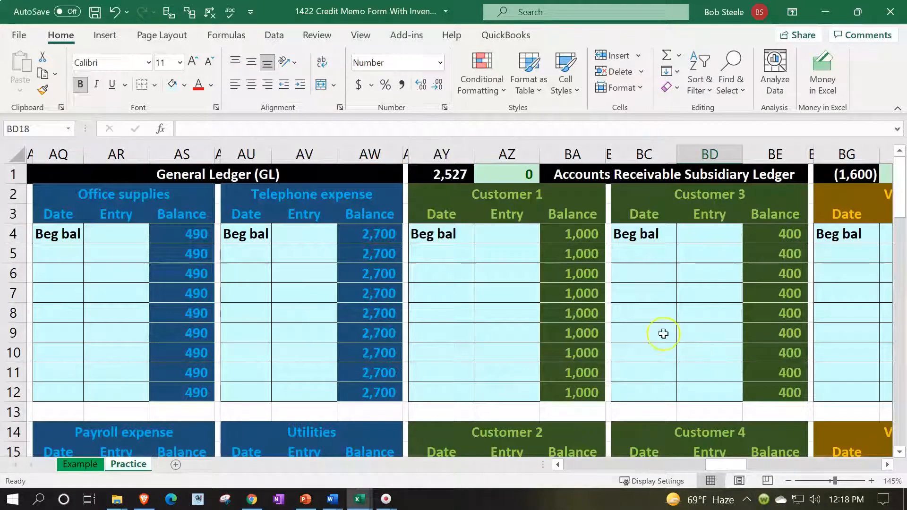
Confirm the customer ledgers total 2,527 with a 0 difference, matching accounts receivable
left_click(444, 176)
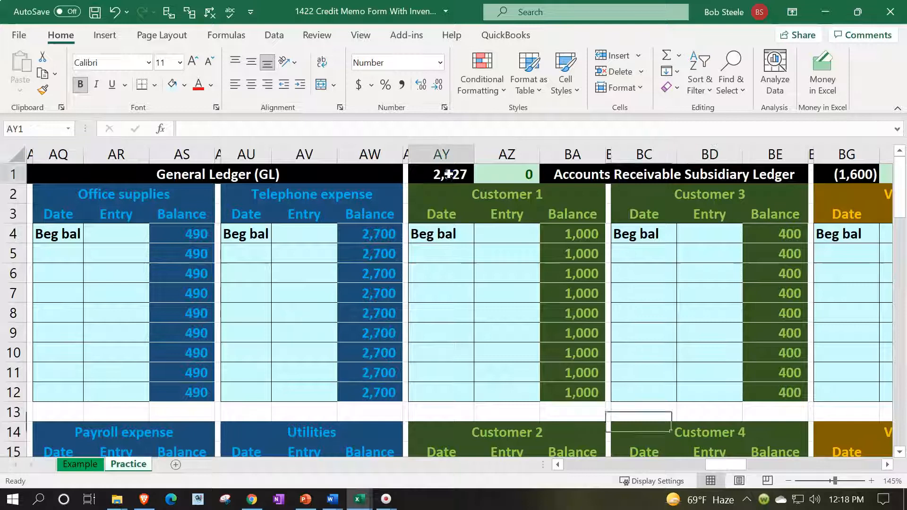
left_click(506, 178)
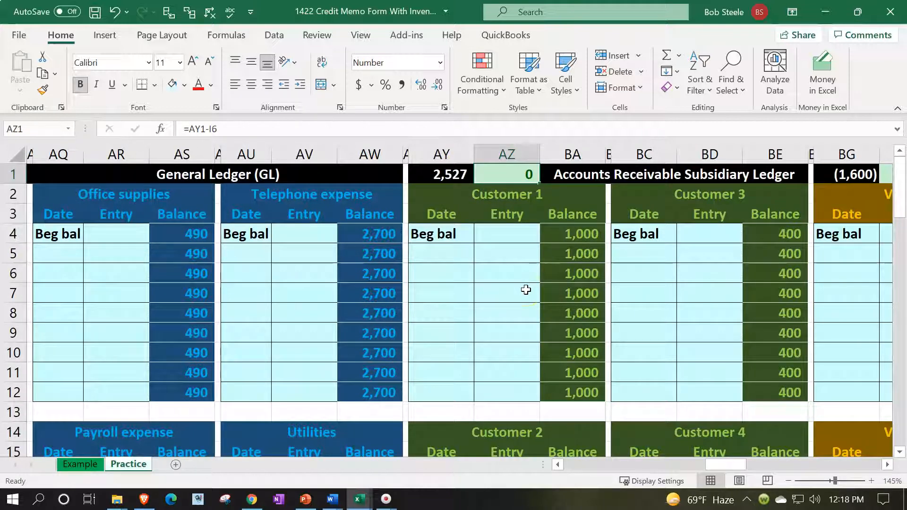
key("Left")
key("Left")
key("Left")
key("Left")
key("Left")
key("Left")
key("Left")
key("Left")
key("Left")
key("Left")
key("Left")
key("Left")
key("Left")
key("Left")
key("Left")
key("Left")
key("Left")
key("Left")
key("Left")
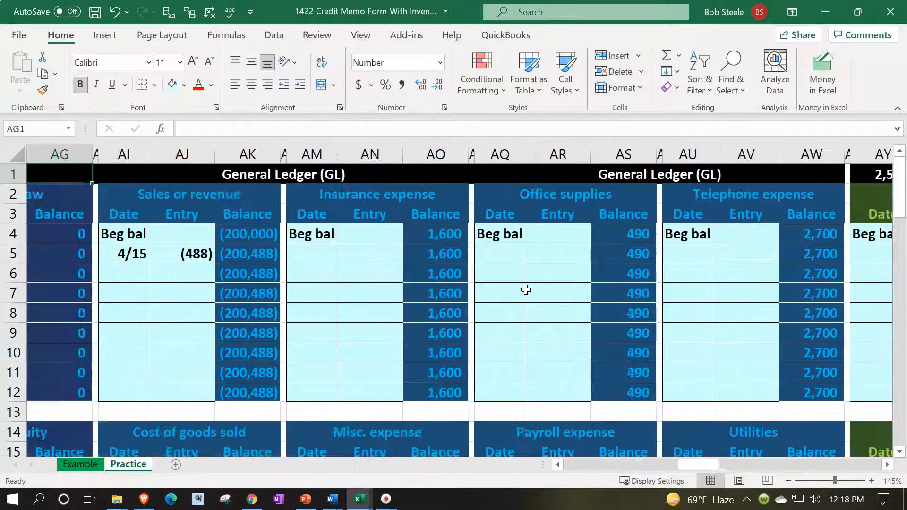
key("Left")
key("Left")
key("Left")
key("Left")
key("Left")
key("Left")
key("Left")
key("Left")
key("Left")
key("Left")
key("Left")
key("Left")
key("Left")
key("Left")
key("Left")
key("Left")
key("Left")
key("Left")
key("Left")
key("Left")
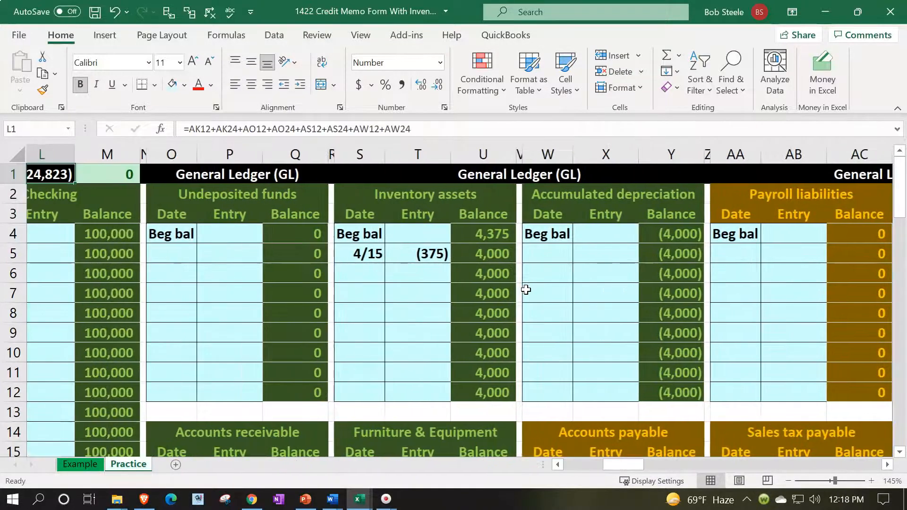
key("Left")
key("Left")
key("Left")
key("Left")
key("Left")
key("Left")
key("Left")
key("Left")
key("Left")
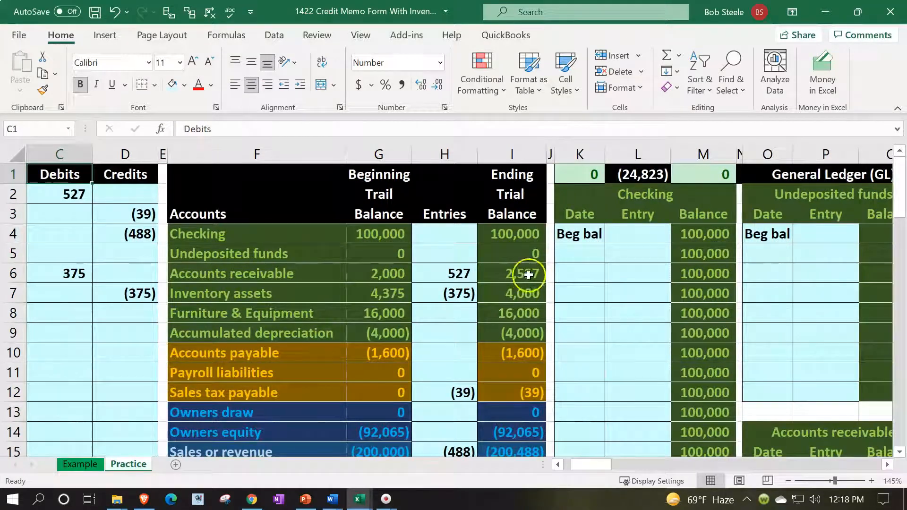
left_click(526, 273)
key("Left")
key("Left")
key("Left")
key("Left")
key("Left")
key("Left")
key("Left")
key("Left")
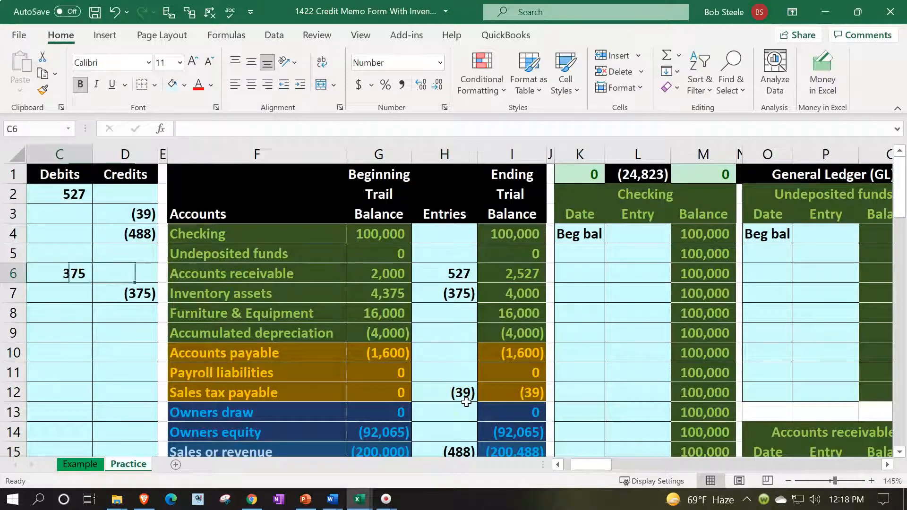
key("Up")
key("Up")
key("Down")
key("Down")
key("Down")
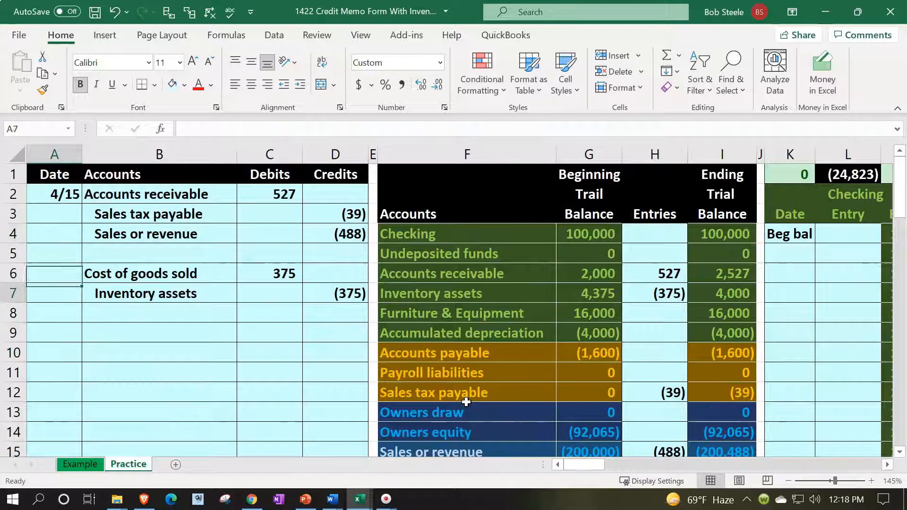
key("Right")
key("Right")
key("Right")
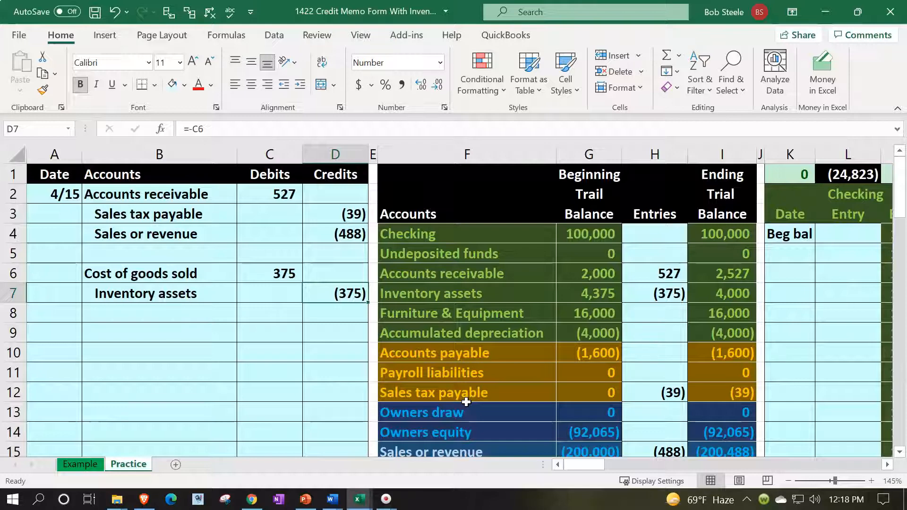
Go to the inventory subsidiary ledger and select the row below Item 2's beginning balance
key("Right")
key("Right")
key("Right")
key("Right")
key("Right")
key("Right")
key("Right")
key("Right")
key("Right")
key("Right")
key("Right")
key("Right")
key("Right")
key("Right")
key("Right")
key("Right")
key("Right")
key("Right")
key("Right")
key("Right")
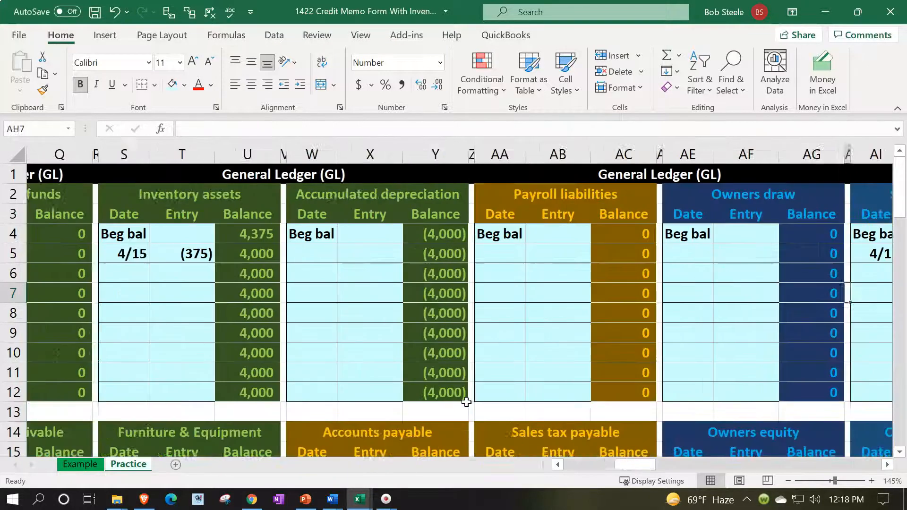
key("Right")
key("Right")
key("Right")
key("Right")
key("Right")
key("Right")
key("Right")
key("Right")
key("Right")
key("Right")
key("Right")
key("Right")
key("Right")
key("Right")
key("Right")
key("Right")
key("Right")
key("Right")
key("Right")
key("Right")
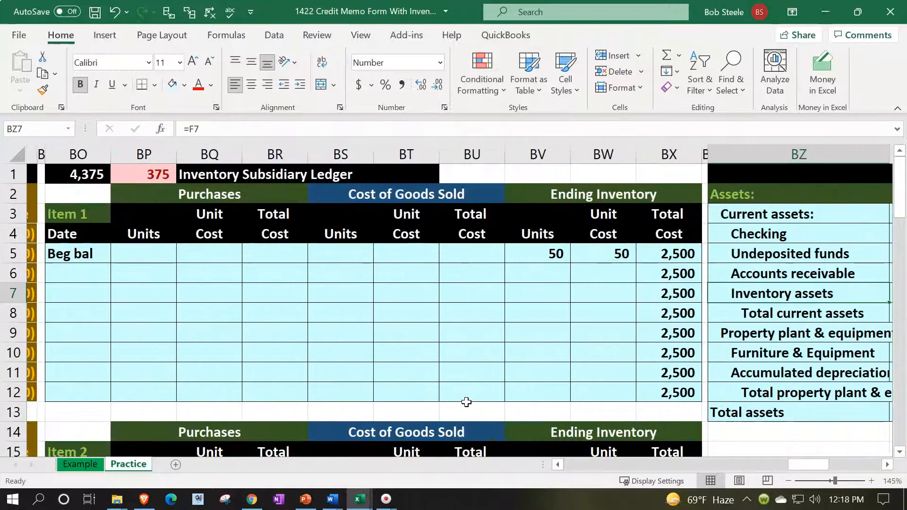
key("Left")
key("Left")
key("Left")
key("Left")
key("Left")
key("Left")
key("Left")
key("Left")
key("Left")
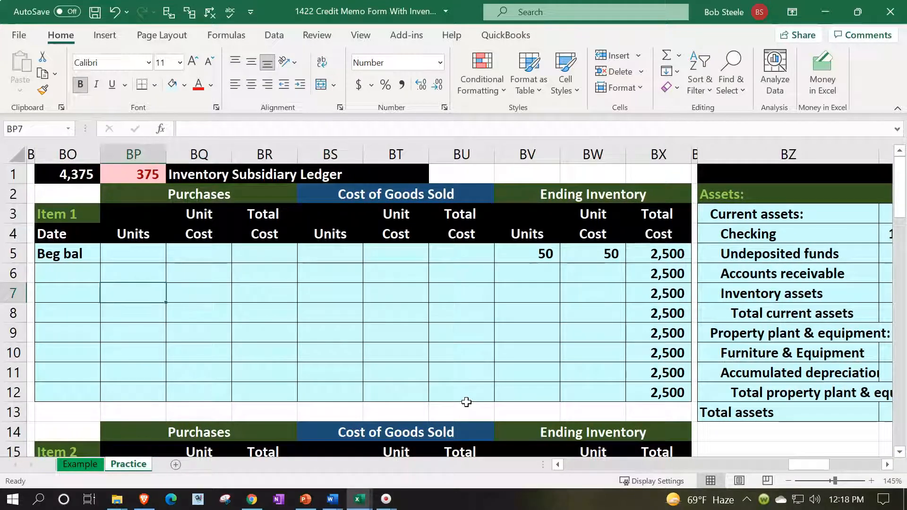
left_click(71, 212)
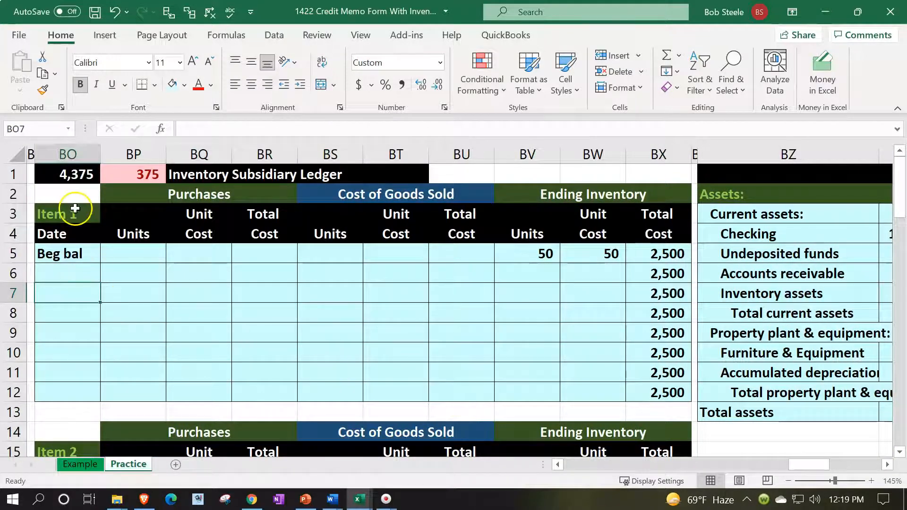
scroll(104, 290, "down", 1)
scroll(107, 296, "down", 1)
left_click(87, 330)
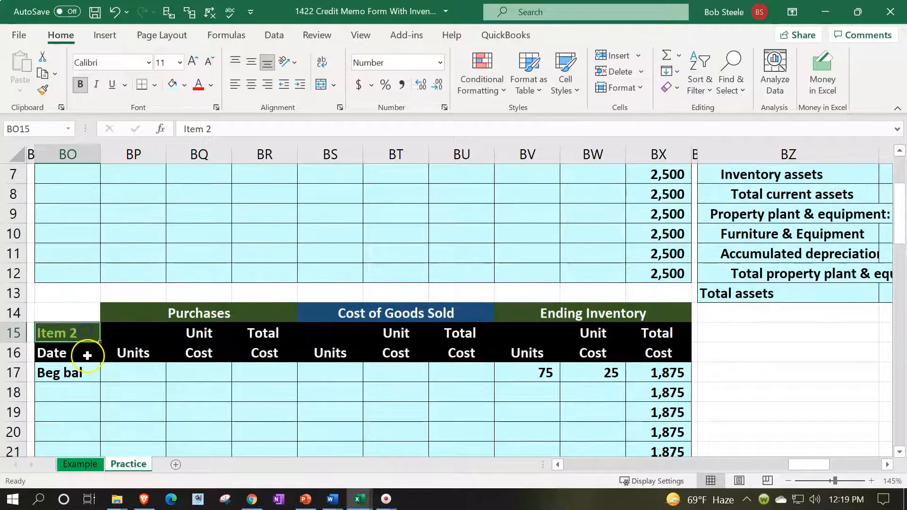
scroll(90, 345, "down", 2)
left_click(72, 282)
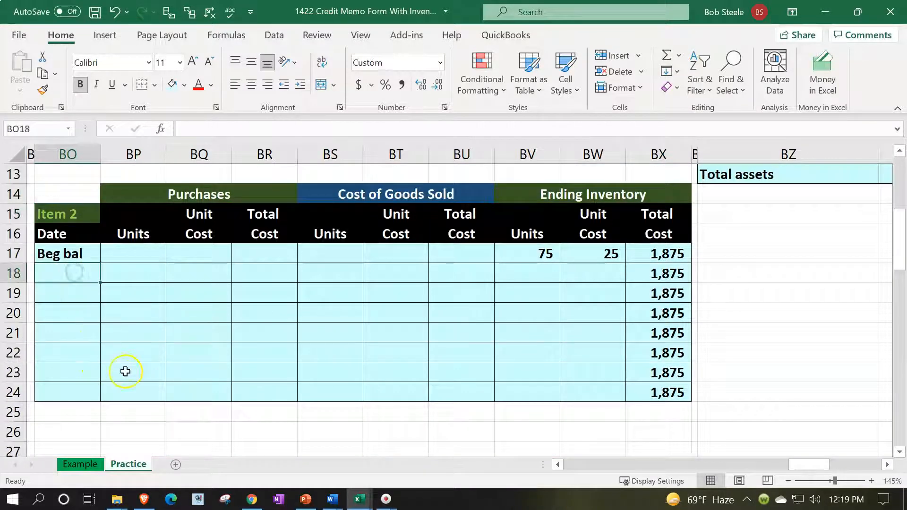
Record the 4/20 sale of 15 units at the 25 unit cost, totalling 375 (=BS18*BT18)
type("4/2")
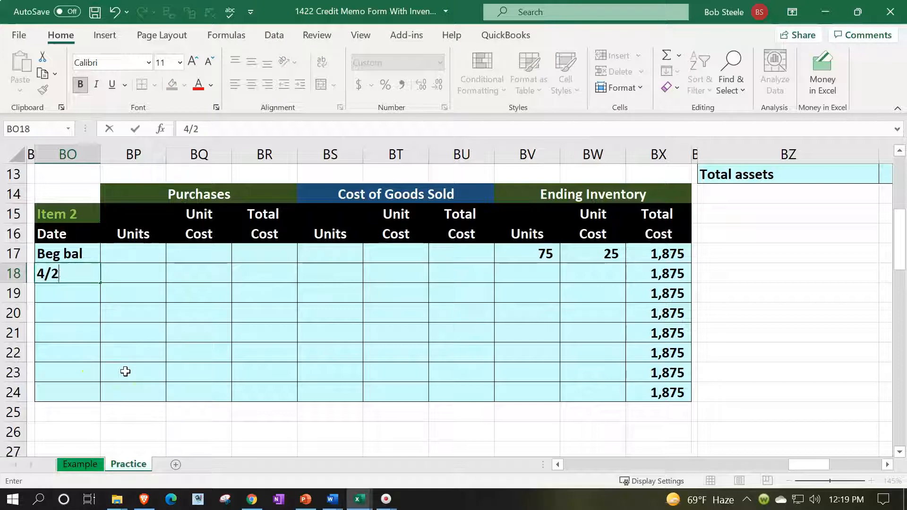
key("Tab")
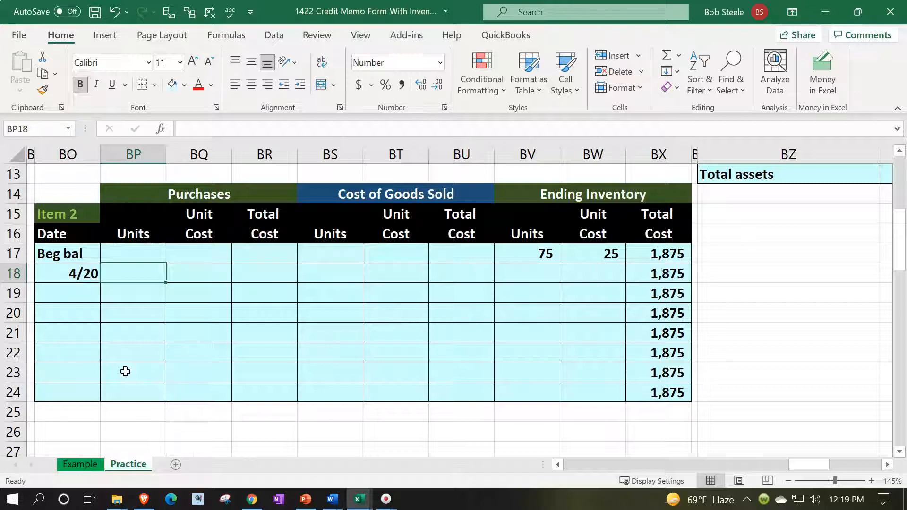
key("Right")
key("Right")
key("Right")
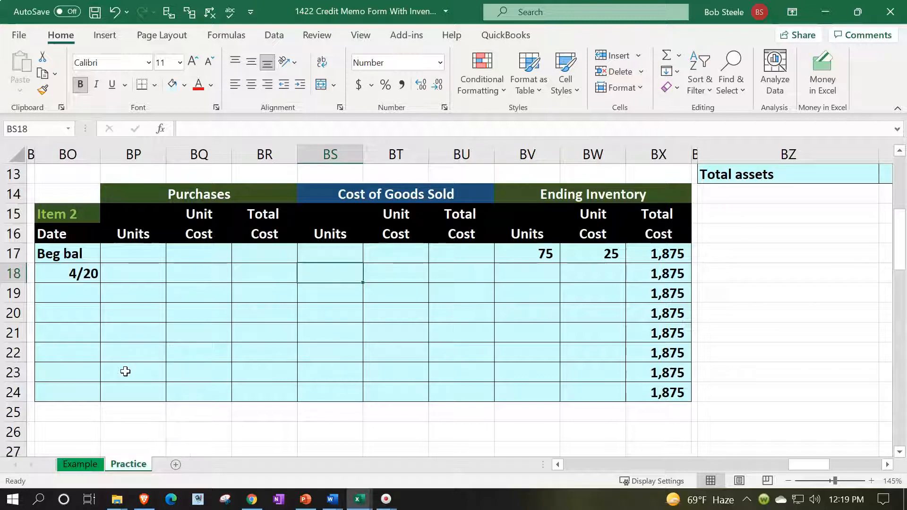
type("15")
key("Right")
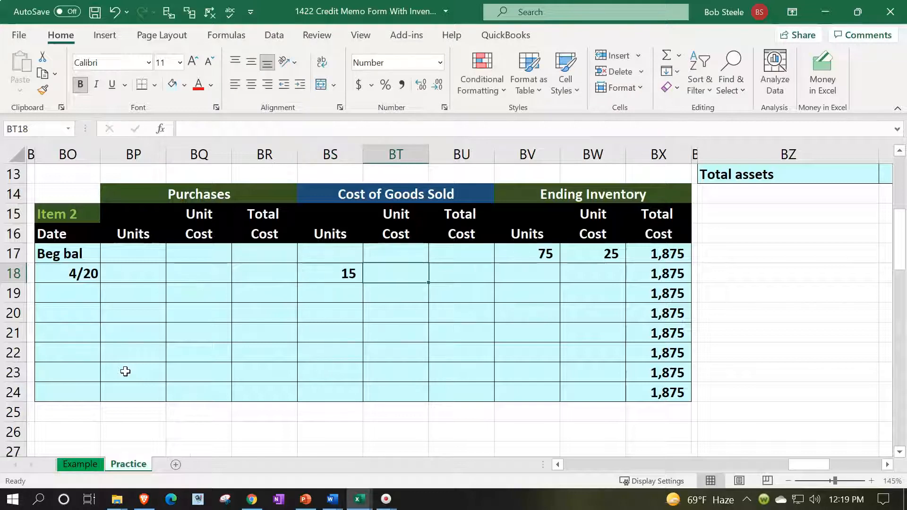
type("=")
key("Right")
key("Right")
key("Right")
key("Up")
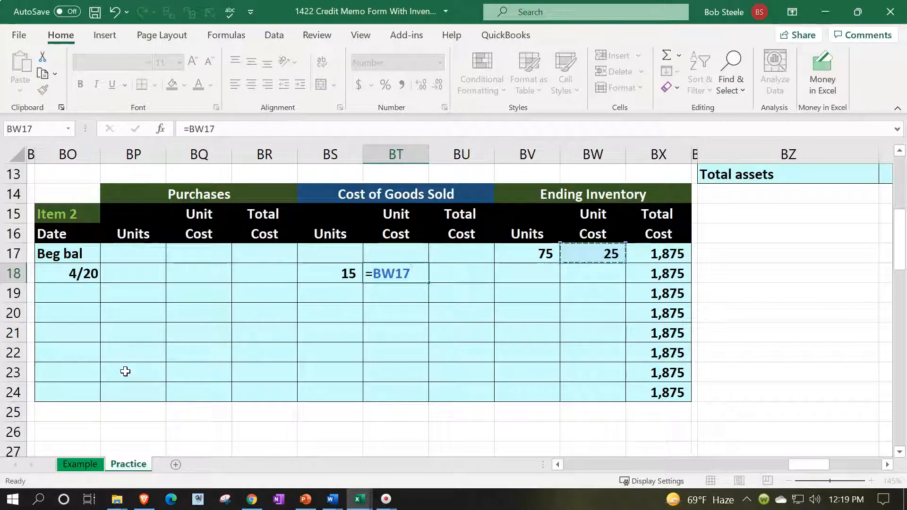
key("Tab")
type("=")
key("Left")
key("Left")
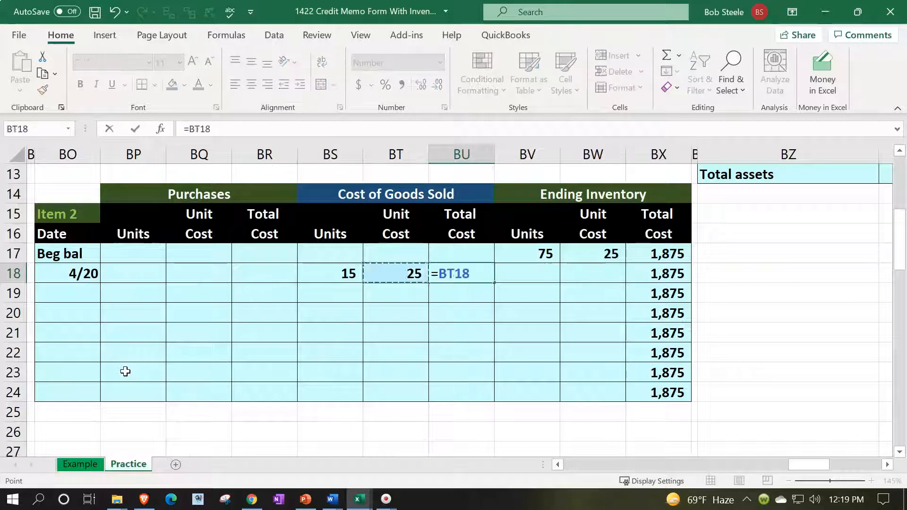
type("*BT18")
key("Return")
key("Up")
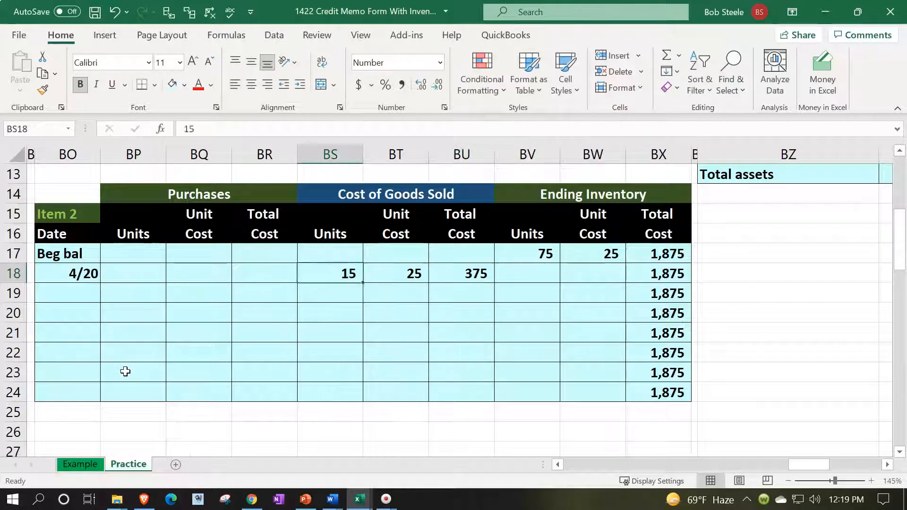
key("Right")
key("Right")
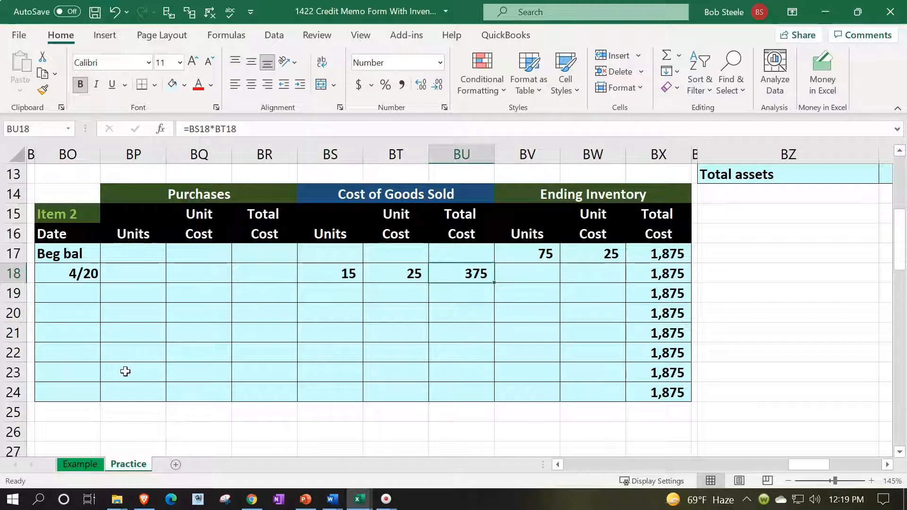
Link the 4/20 ending inventory to 15 units at 25, with a 375 total
key("Right")
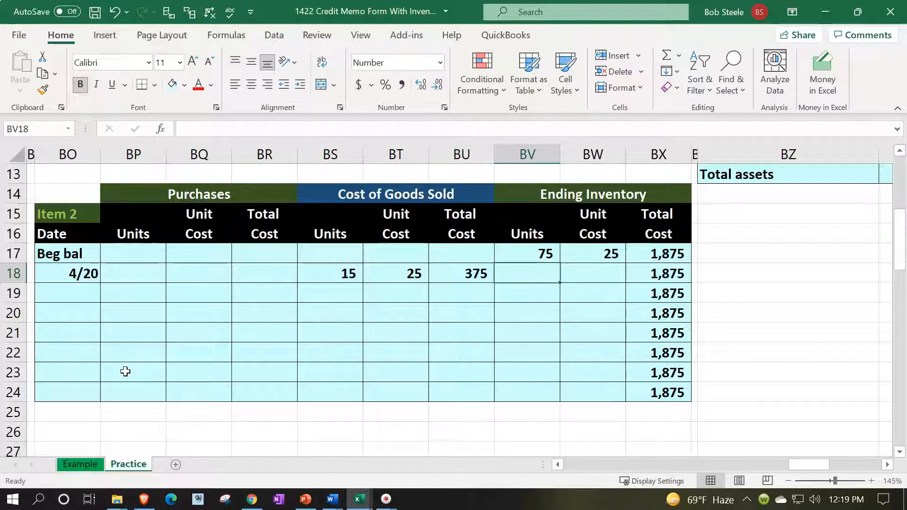
type("=")
key("Left")
key("Left")
key("Left")
key("Tab")
type("+")
key("Left")
key("Left")
key("Left")
key("Tab")
type("=")
key("Left")
key("Left")
type("*")
key("Left")
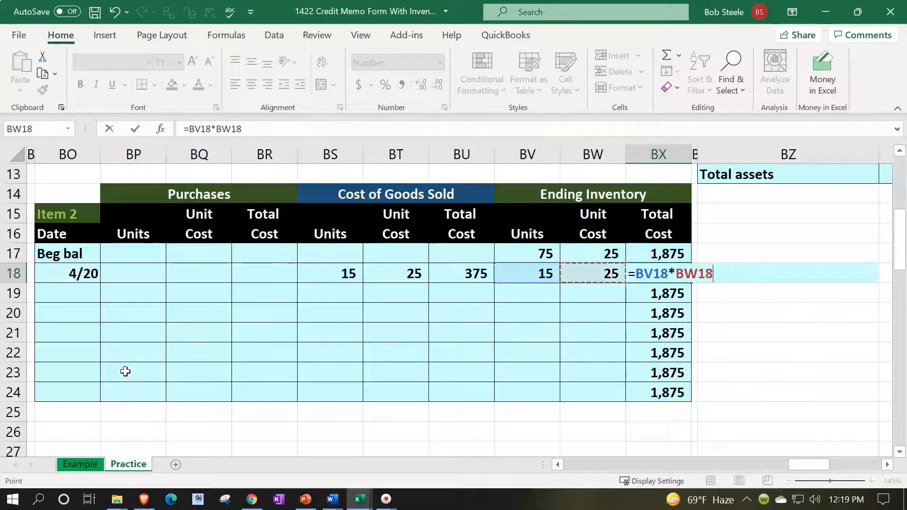
key("Return")
Underline the 4/20 ending units (15) and total cost (375) in BV18 and BX18
left_click(542, 270)
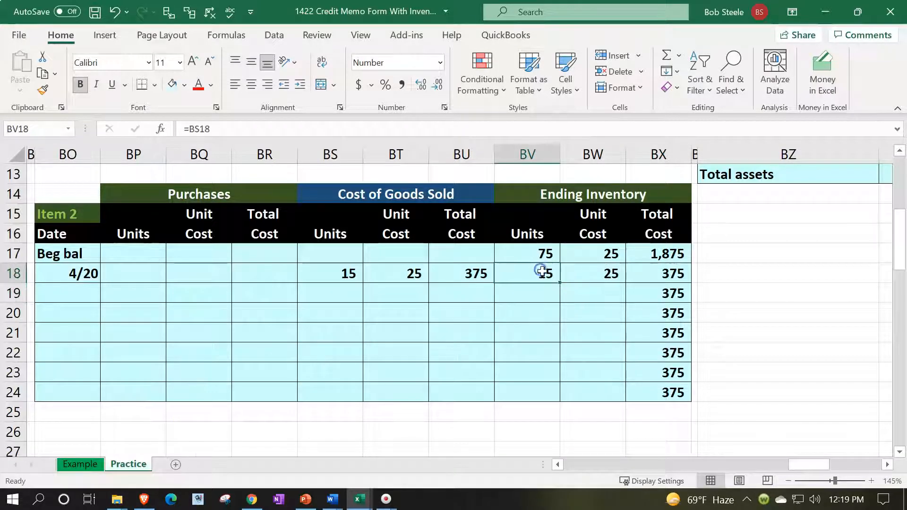
left_click(645, 270, "ctrl")
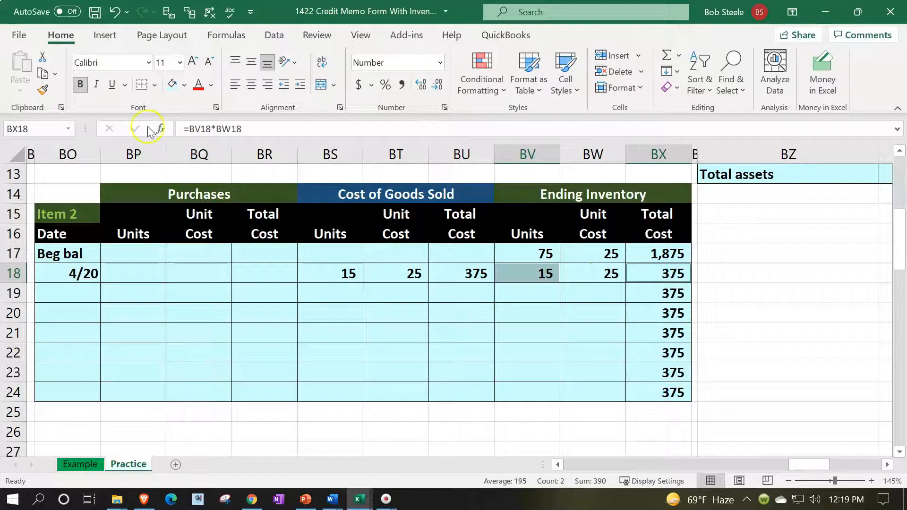
left_click(112, 84)
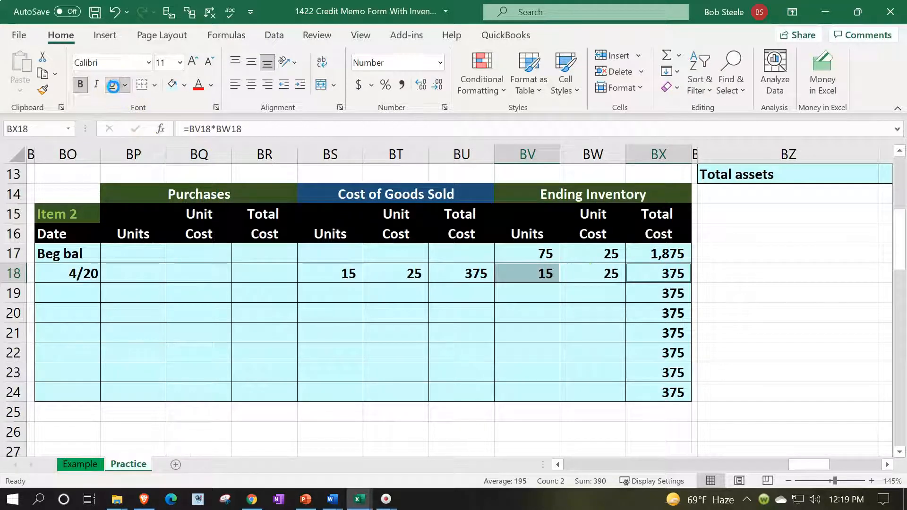
Compute the row 19 balance: 60 remaining units (=BV17-BV18) and 1,500 remaining cost (=BX17-BX18)
left_click(538, 295)
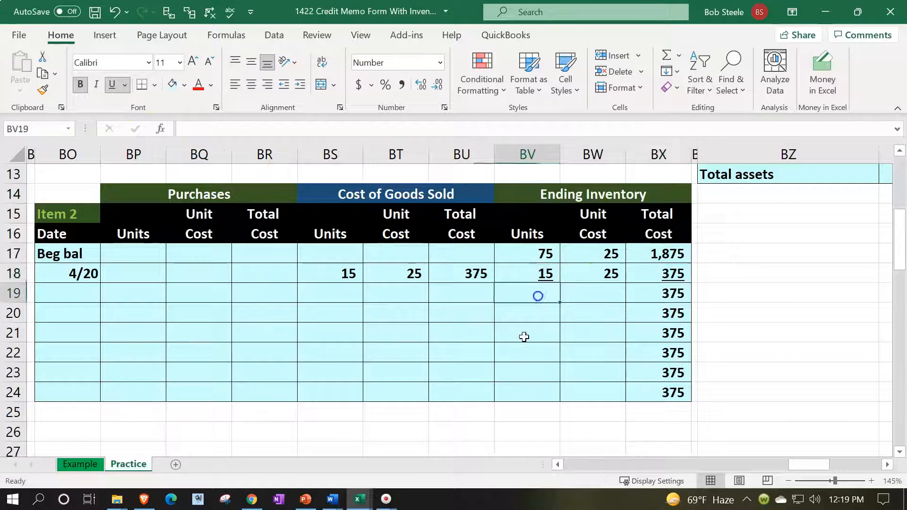
type("=")
key("Up")
key("Up")
type("-")
key("Up")
key("Return")
key("Right")
key("Right")
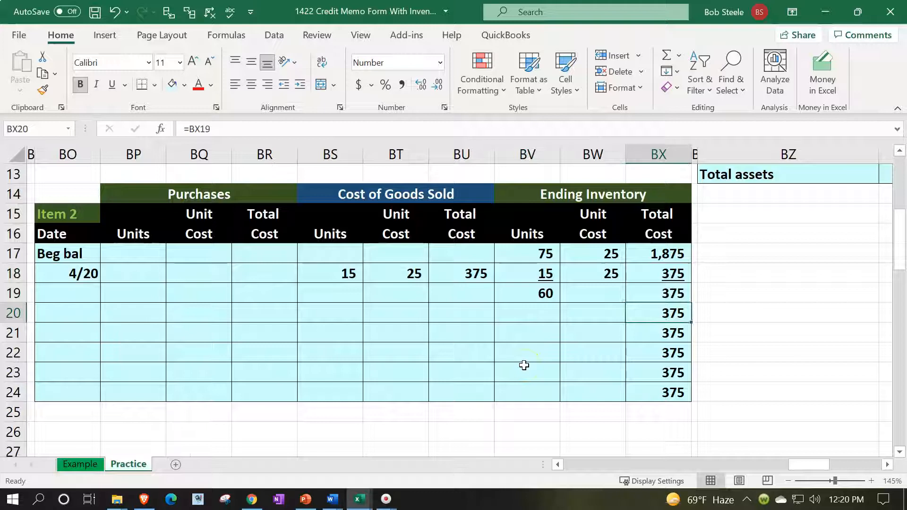
key("Up")
type("=")
key("Up")
key("Up")
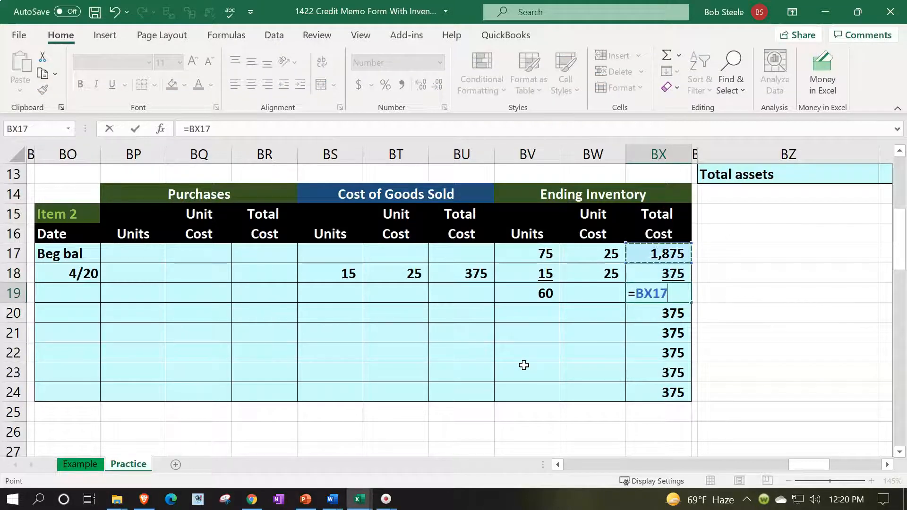
type("-")
key("Up")
key("Return")
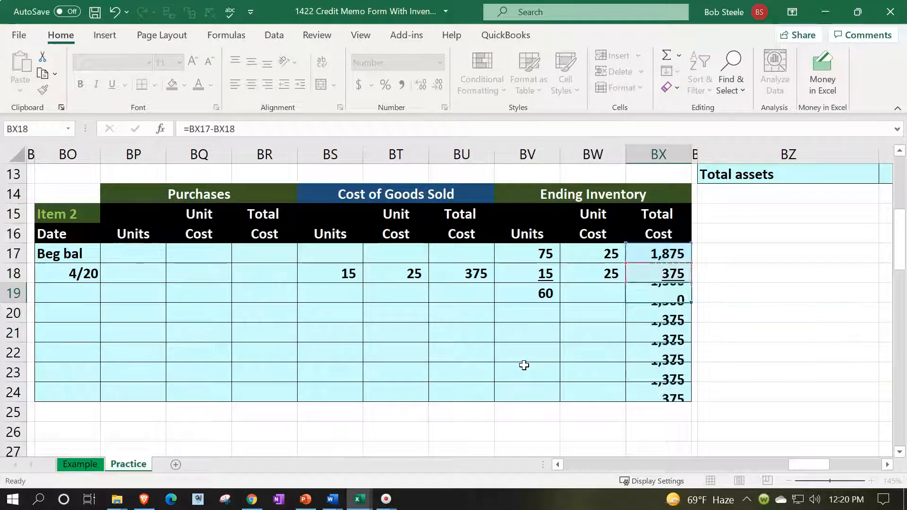
key("Up")
Set the row 19 unit cost to =BX19/BV19, giving 25, and review the balance formulas
key("Left")
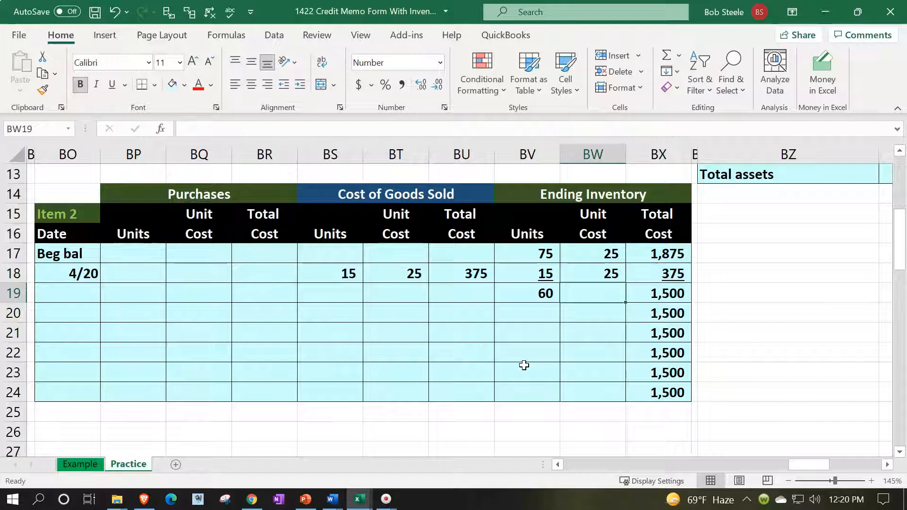
type("=")
key("Right")
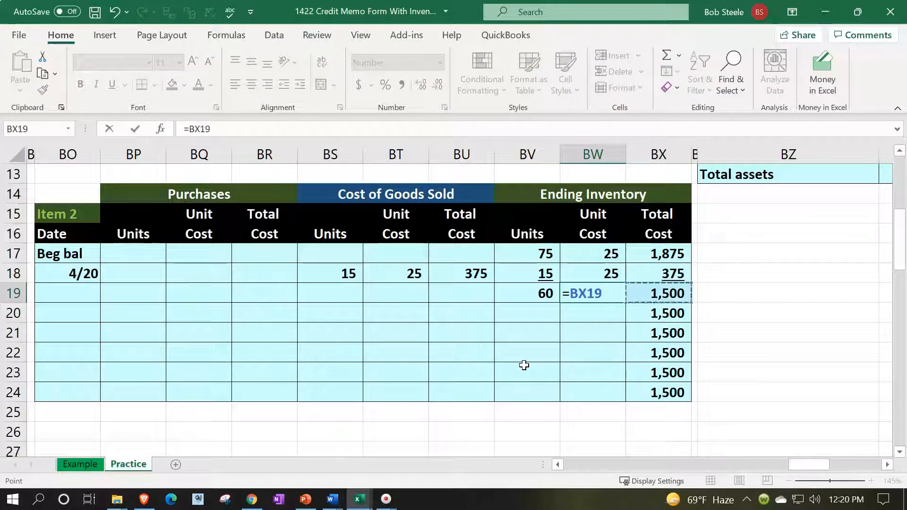
type("/")
key("Left")
key("Return")
key("Up")
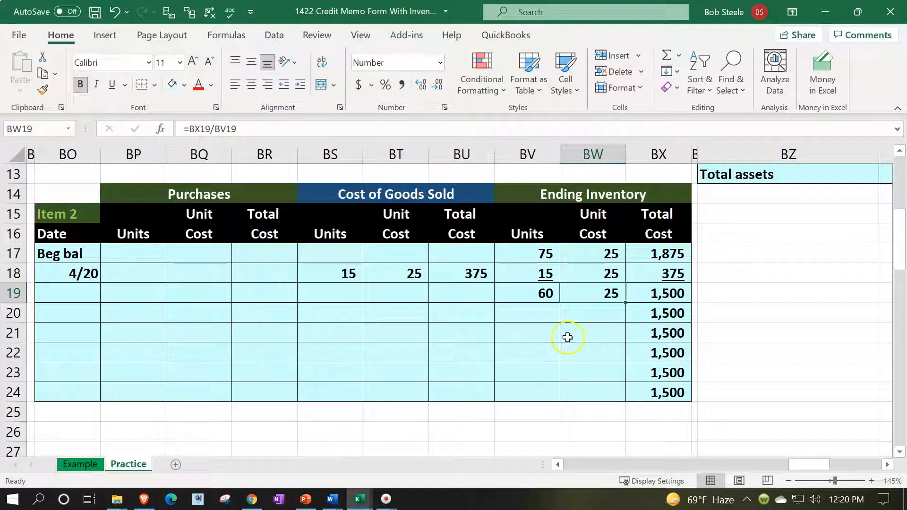
left_click(537, 293)
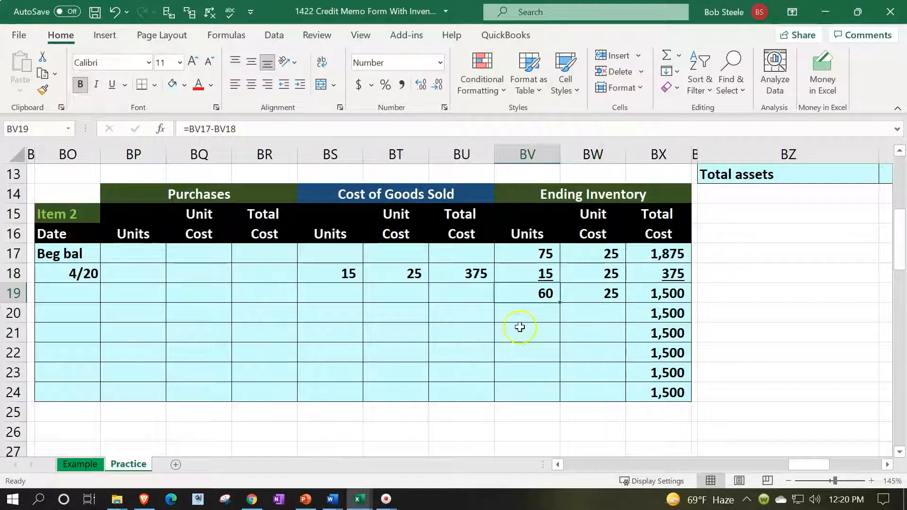
left_click(582, 298)
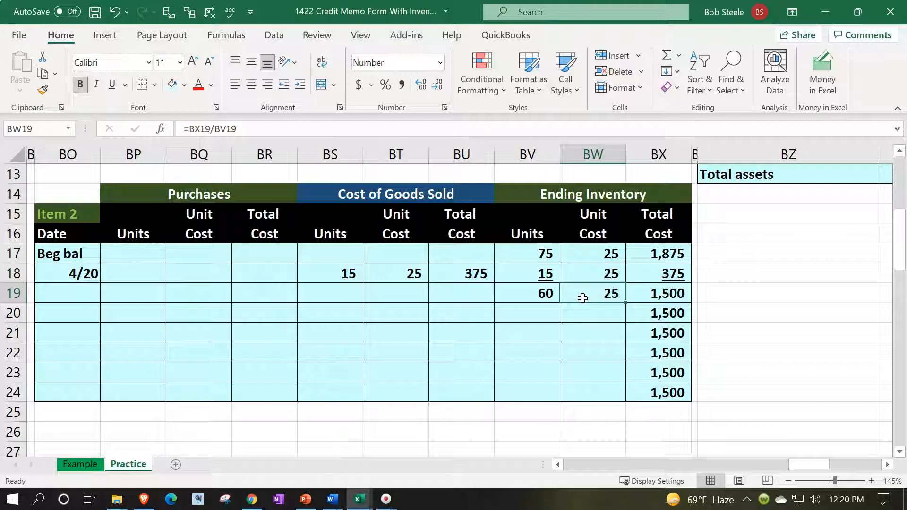
key("Right")
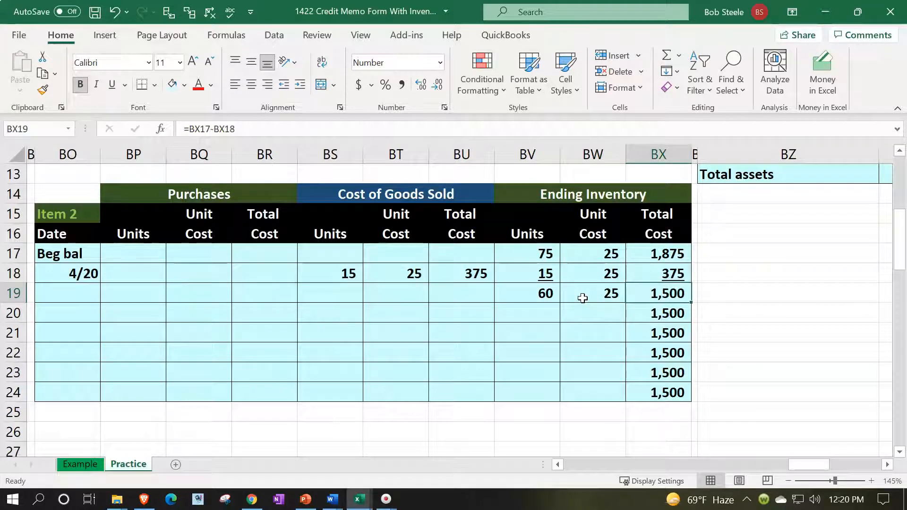
scroll(582, 298, "up", 3)
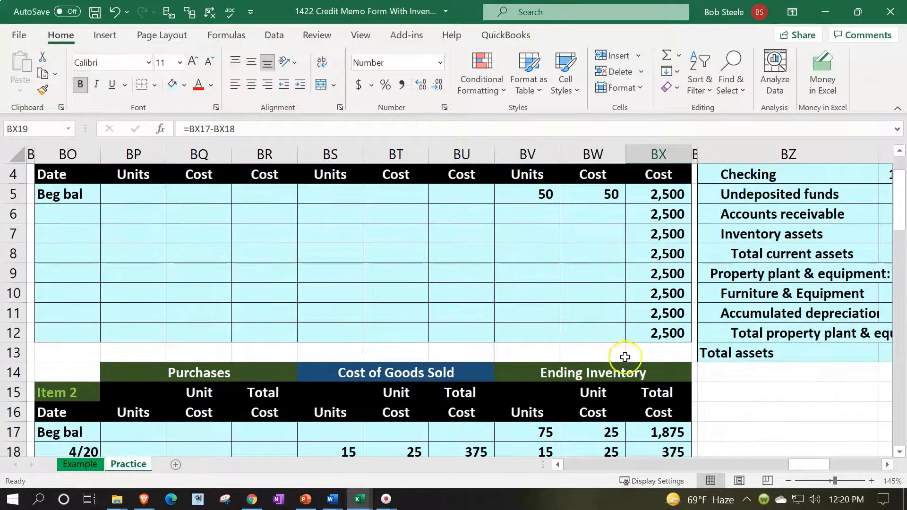
Verify the inventory ledger total (=BX12+BX24) matches the 4,000 Inventory trial balance figure
left_click(658, 333)
scroll(439, 386, "up", 1)
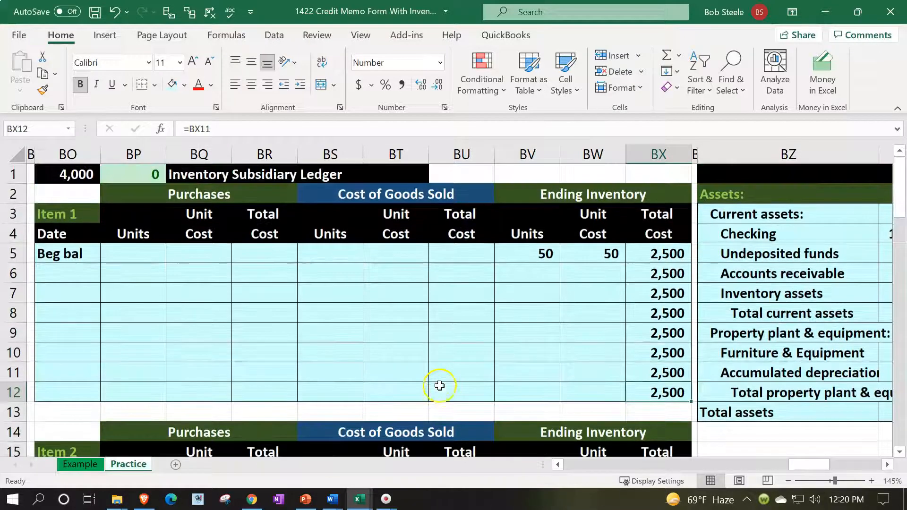
double_click(85, 174)
key("Escape")
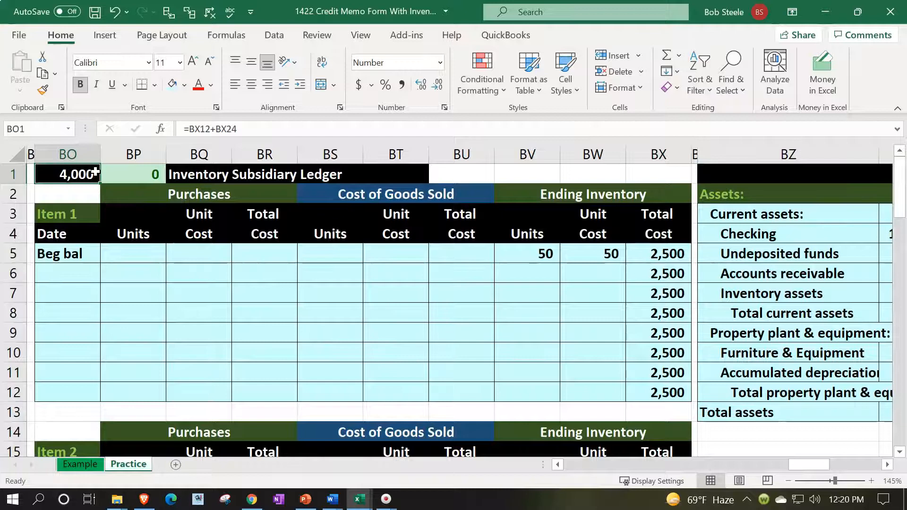
key("Right")
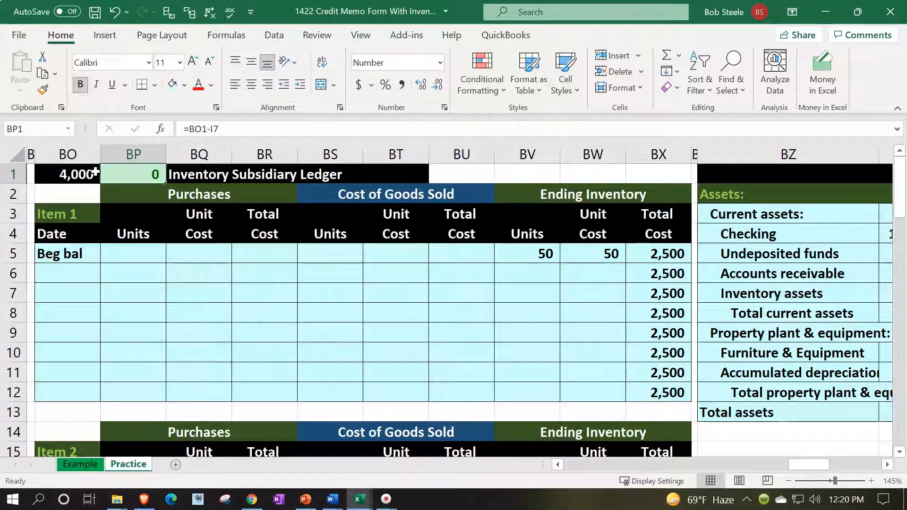
key("Left")
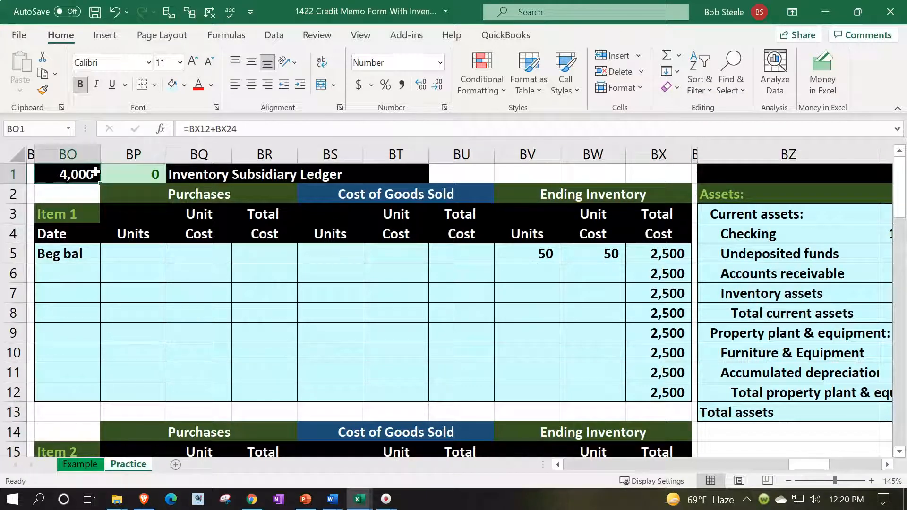
key("Left")
key("Left")
key("Left")
key("Left")
key("Left")
key("Left")
key("Left")
key("Left")
key("Left")
key("Left")
key("Left")
key("Left")
key("Left")
key("Left")
key("Left")
key("Left")
key("Left")
key("Left")
key("Left")
key("Left")
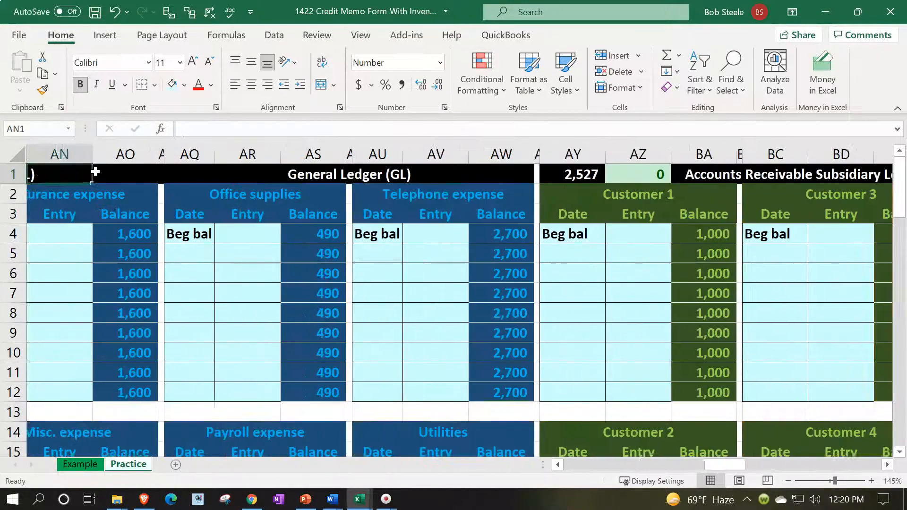
key("Left")
key("Left")
key("Left")
key("Left")
key("Left")
key("Left")
key("Left")
key("Left")
key("Left")
key("Left")
key("Left")
key("Left")
key("Left")
key("Left")
key("Left")
key("Left")
key("Left")
key("Left")
key("Left")
key("Left")
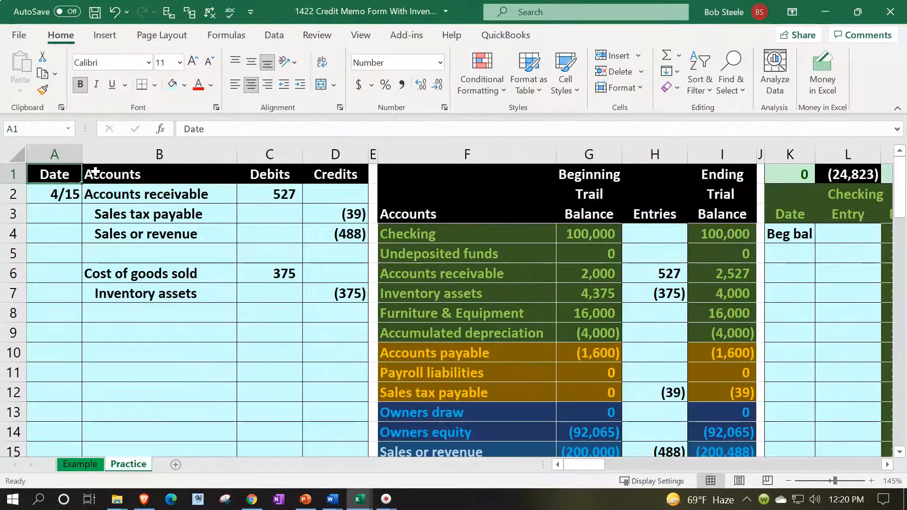
left_click(704, 291)
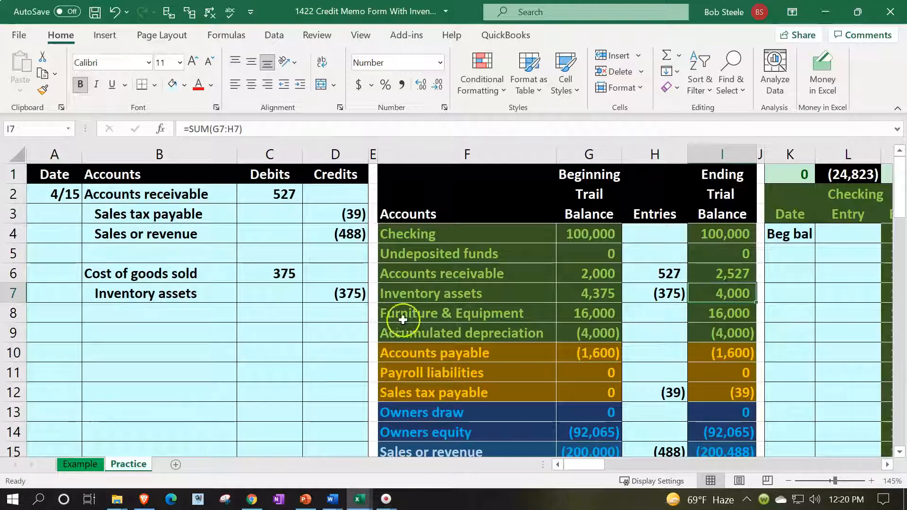
Enter the date 4/20 in A9 to begin the next journal entry
left_click(58, 338)
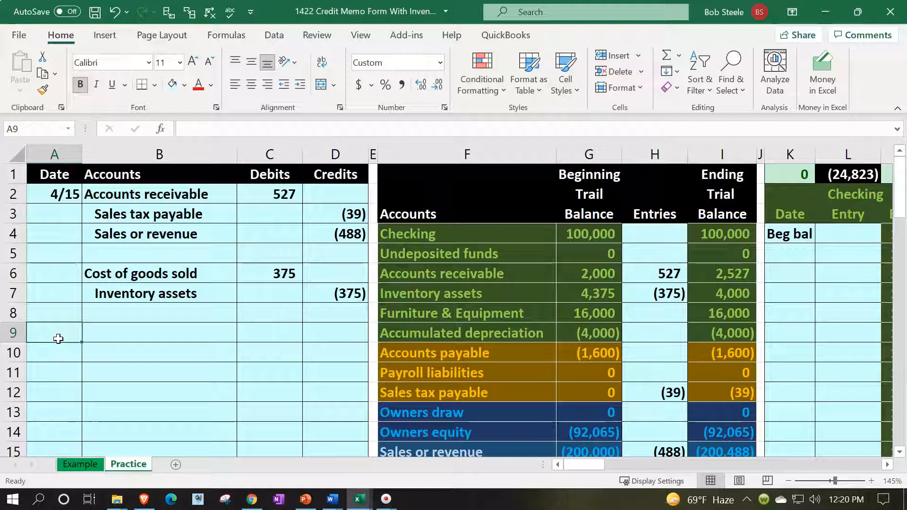
type("4/20")
key("Return")
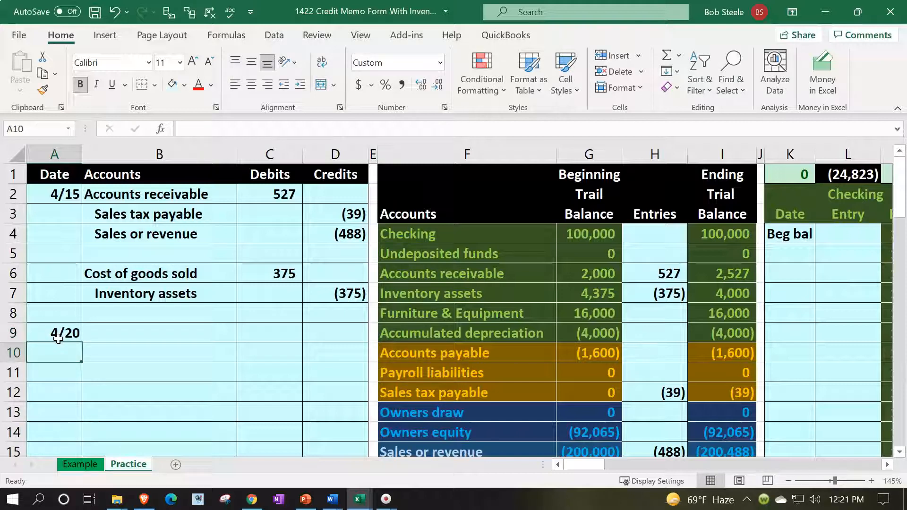
key("Right")
key("Up")
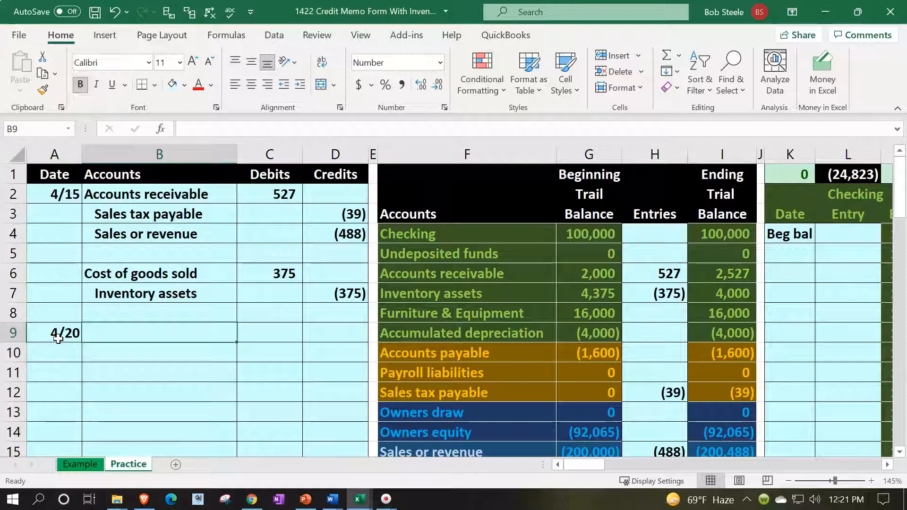
scroll(405, 395, "down", 7)
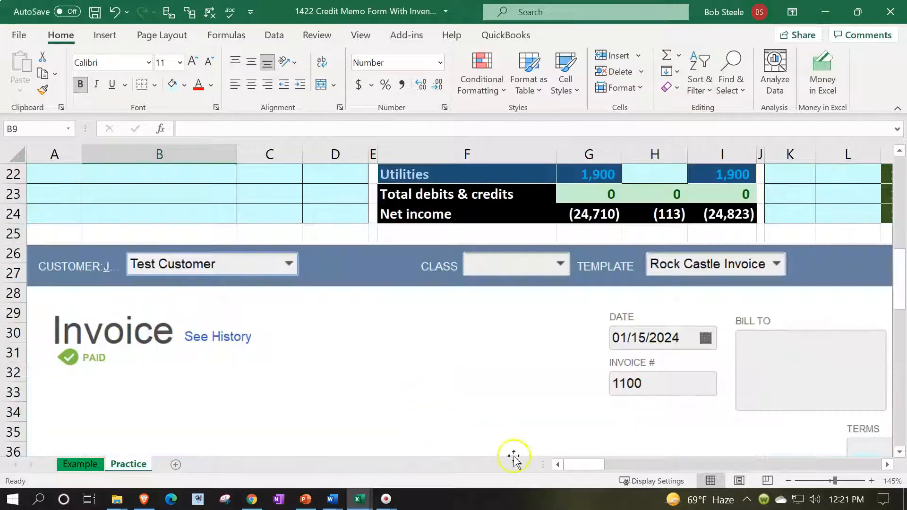
left_click_drag(607, 465, 648, 465)
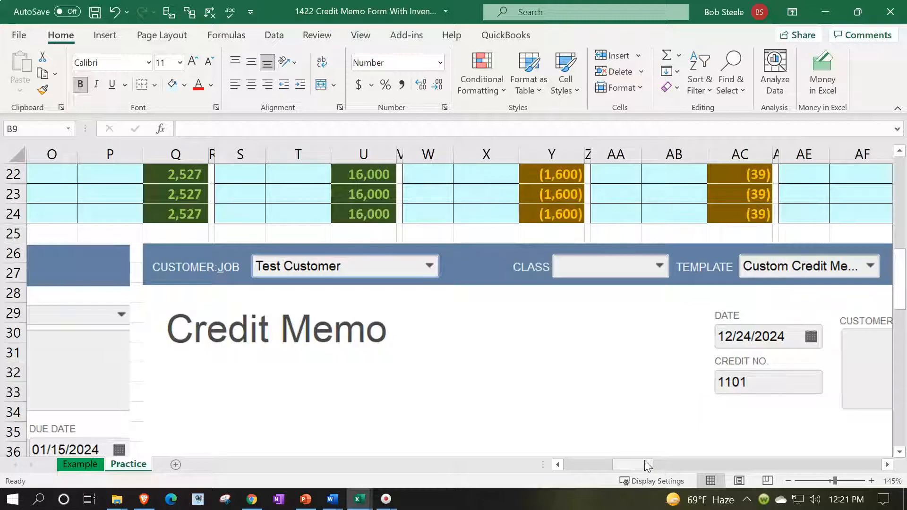
left_click(640, 465)
scroll(640, 465, "up", 5)
left_click_drag(640, 464, 511, 476)
scroll(328, 379, "up", 2)
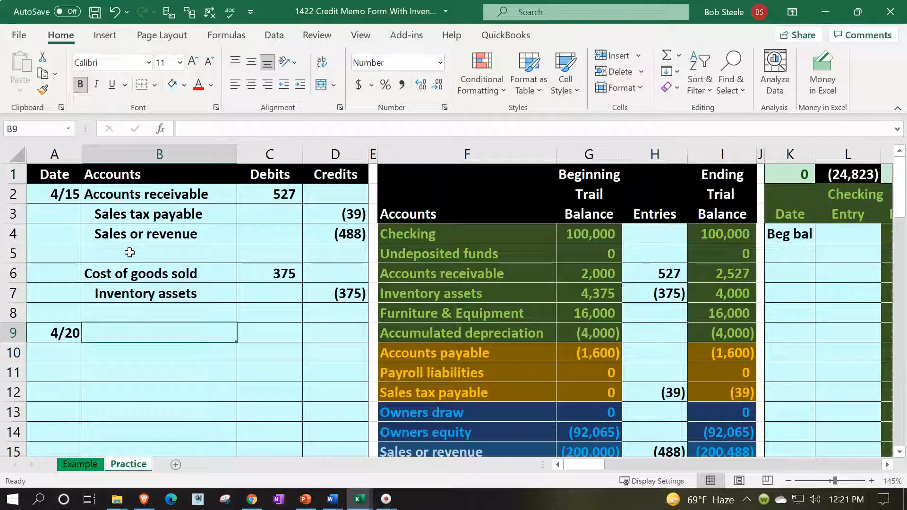
left_click_drag(157, 270, 313, 291)
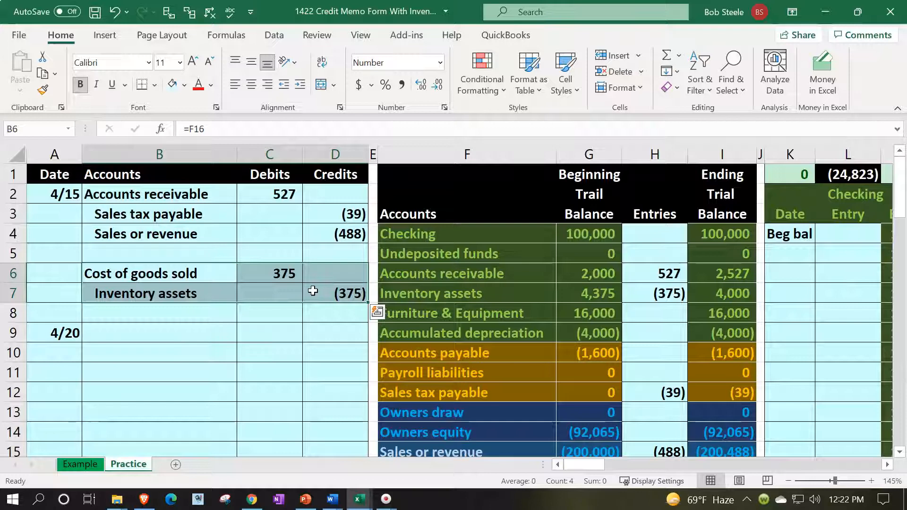
left_click_drag(175, 195, 339, 293)
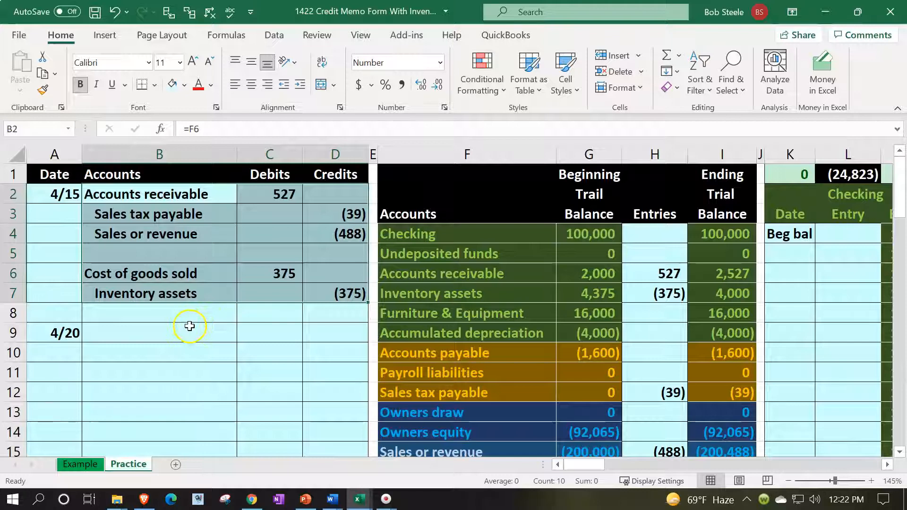
Enter Accounts receivable (=B2) in B9, indent it, and credit it 527 with =-C2 in D9
left_click_drag(151, 189, 151, 293)
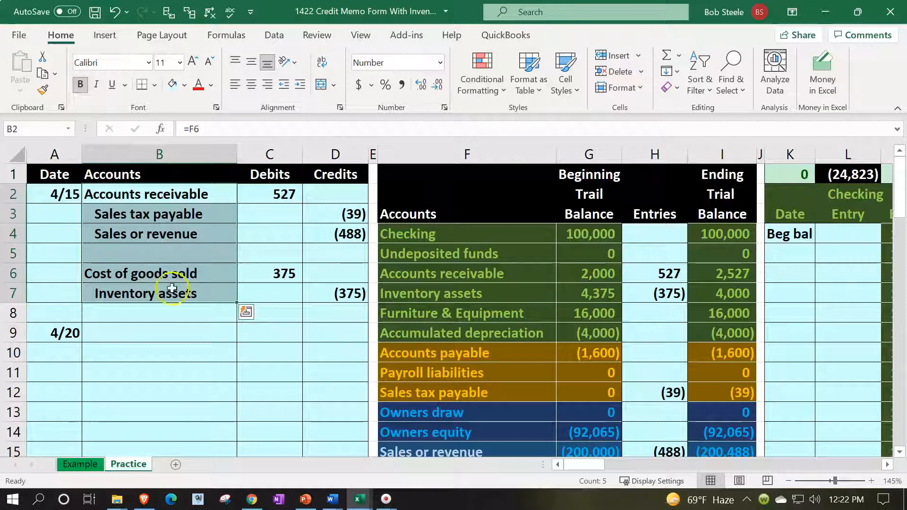
left_click(159, 327)
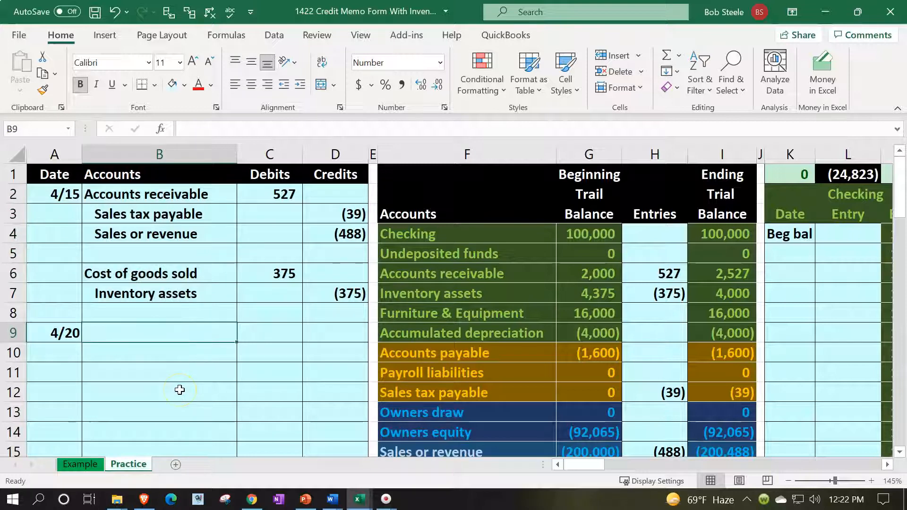
type("=")
key("Up")
key("Up")
key("Up")
key("Up")
key("Up")
key("Up")
key("Up")
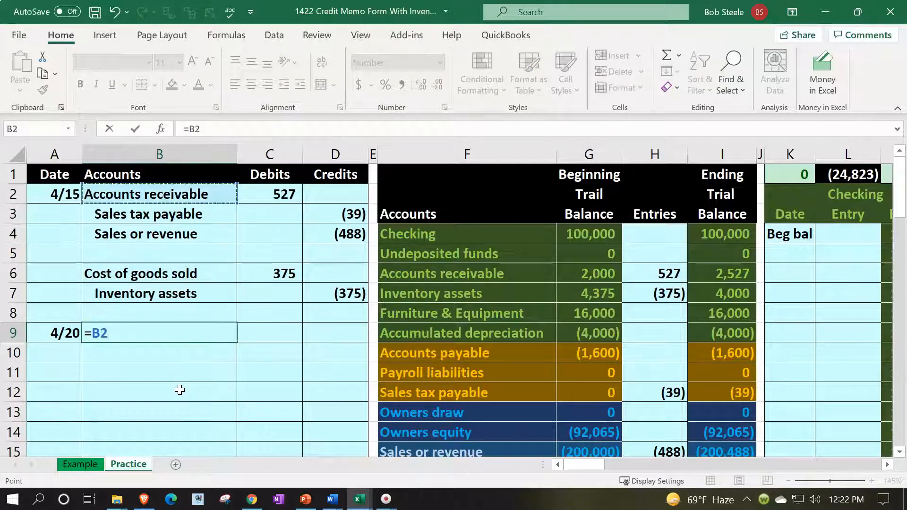
key("Return")
key("Up")
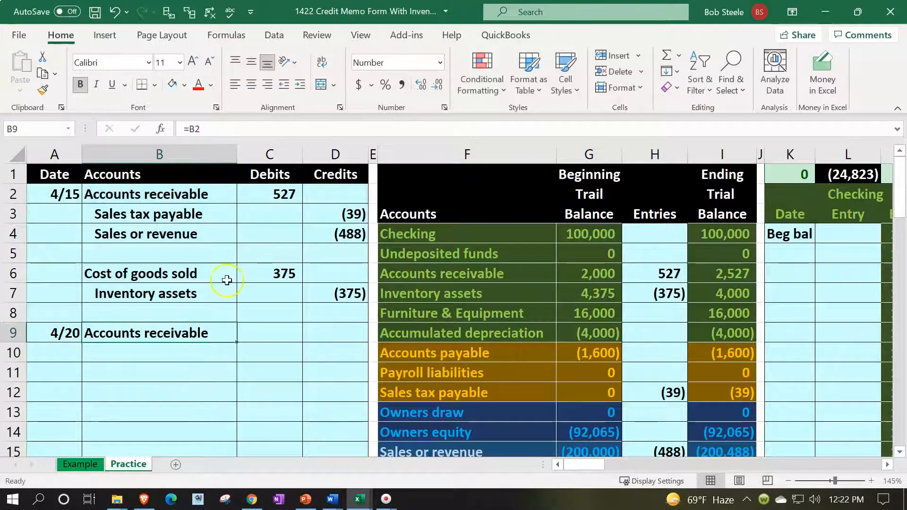
left_click(299, 85)
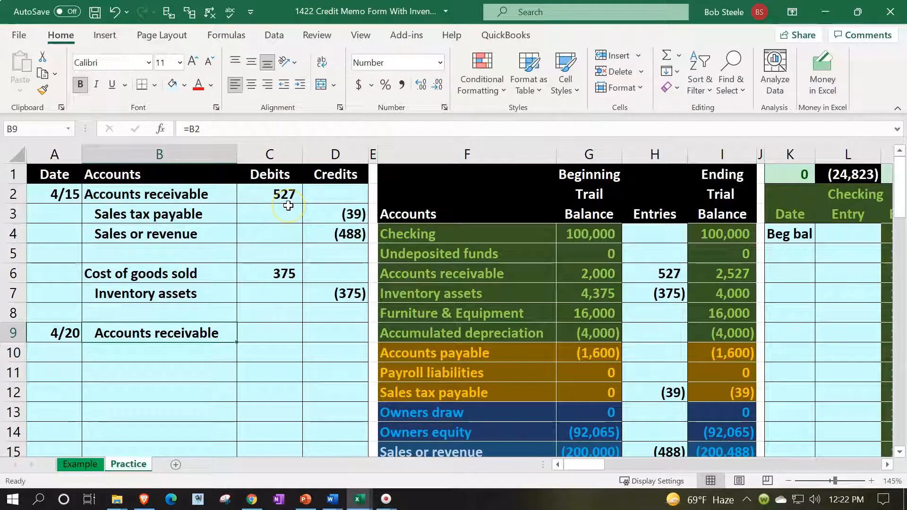
key("Right")
key("Right")
type("-")
key("Up")
key("Up")
key("Up")
key("Up")
key("Up")
key("Up")
key("Up")
key("Left")
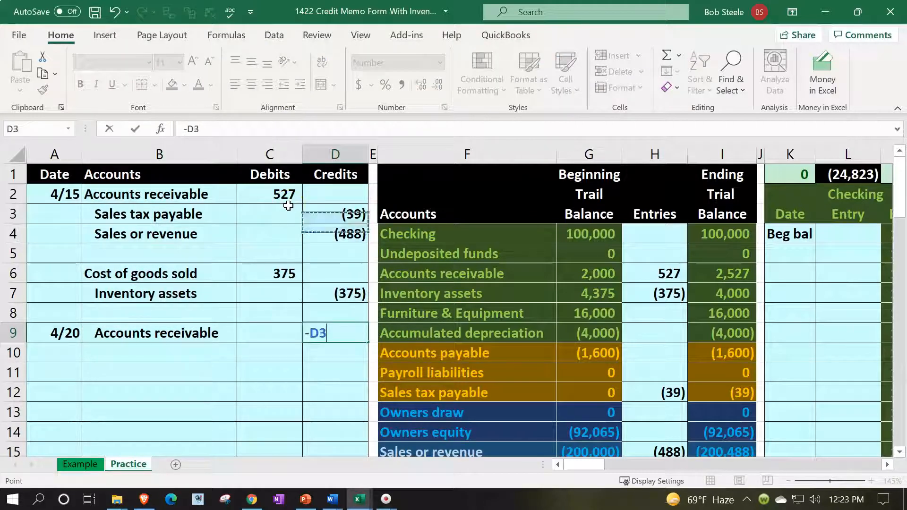
key("Return")
key("Up")
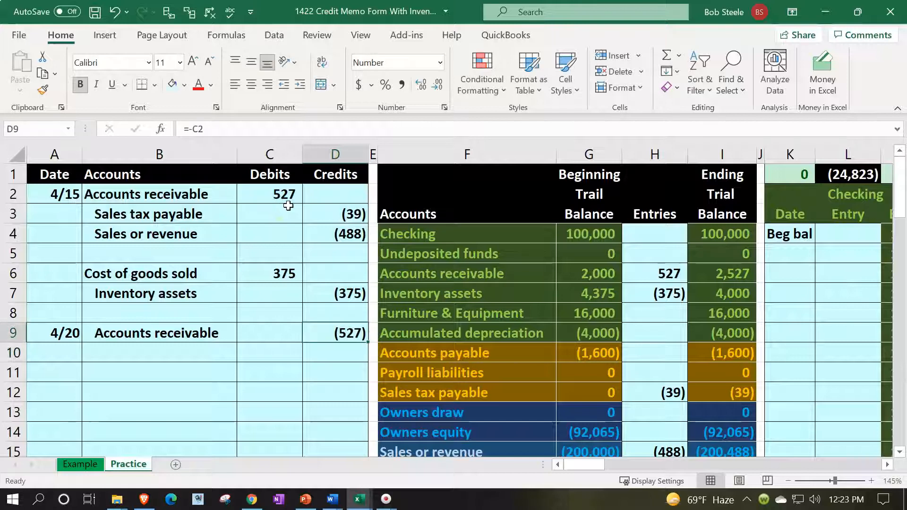
key("Left")
key("Left")
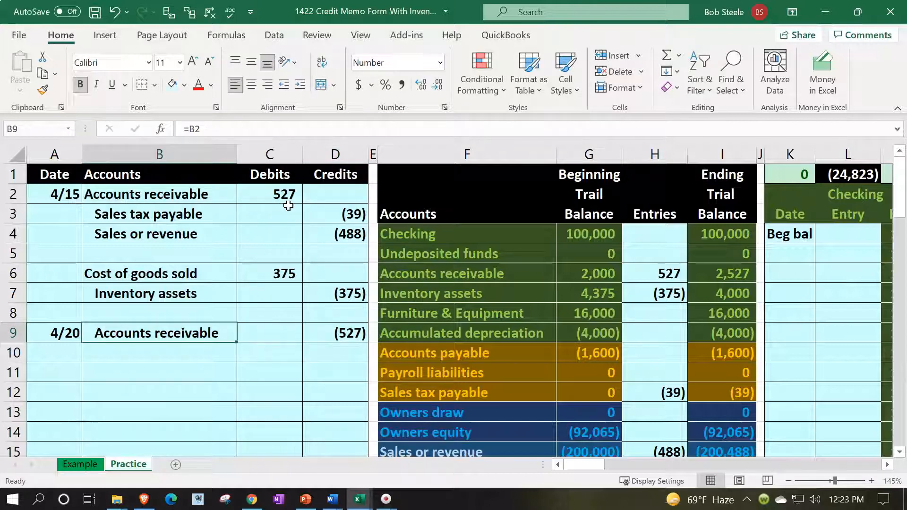
key("Down")
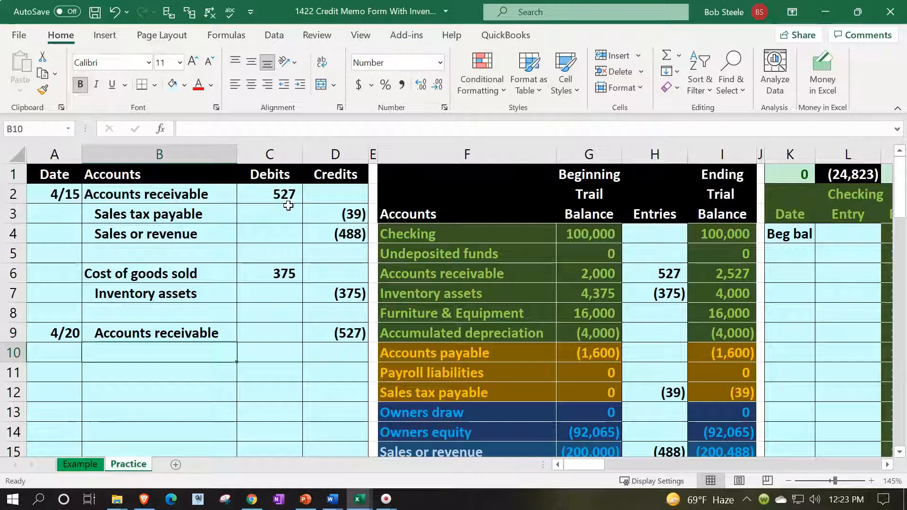
Add Sales tax payable (=B3) in B10 with a 39 debit of =-D3 in C10
type("=")
key("Up")
key("Up")
key("Up")
key("Up")
key("Up")
key("Up")
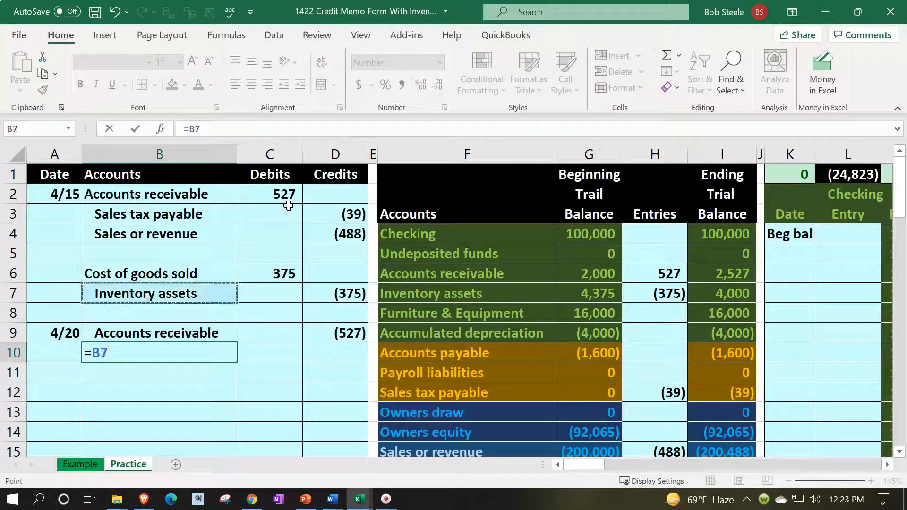
key("Up")
key("Tab")
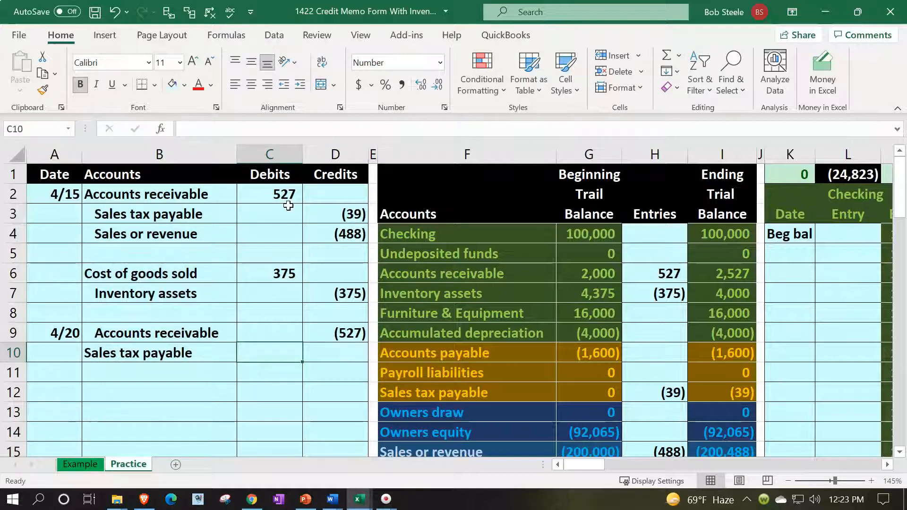
type("-")
key("Up")
key("Up")
key("Up")
key("Up")
key("Up")
key("Up")
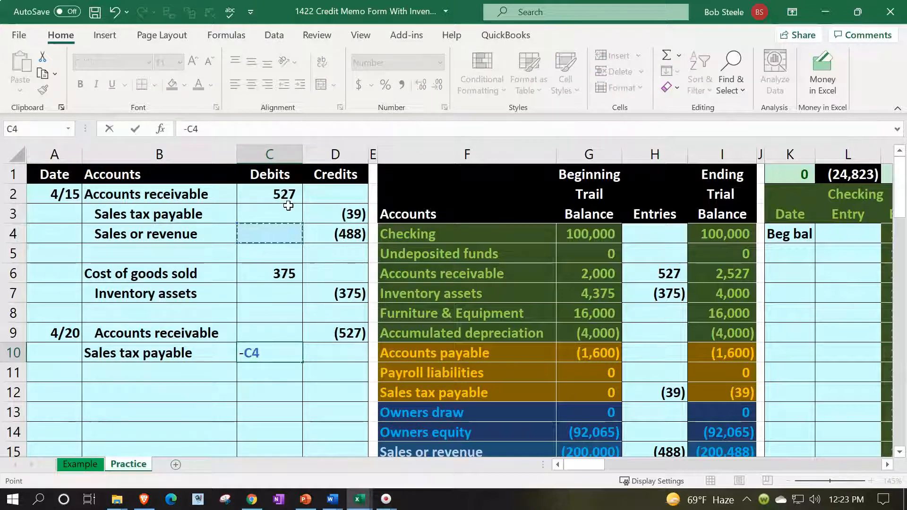
key("Up")
key("Right")
key("Return")
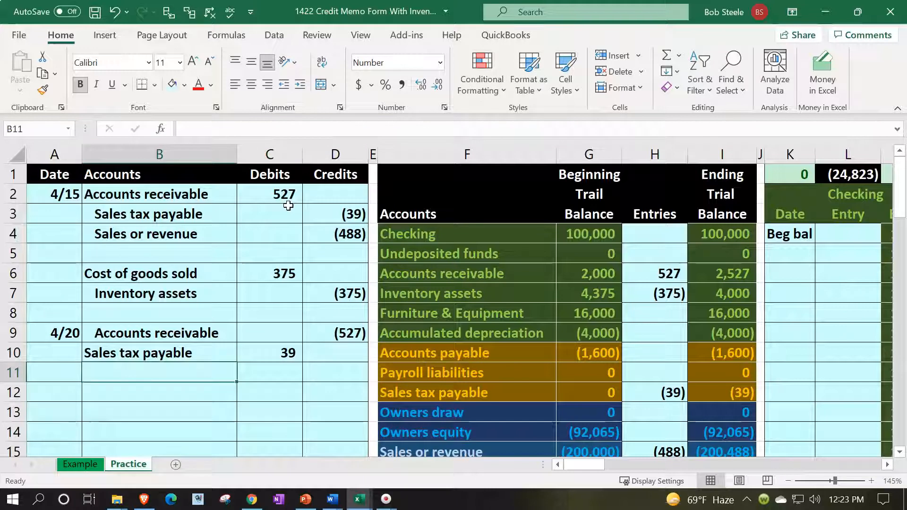
Add Sales or revenue (=B4) in B11 with a balancing 488 debit of =-SUM(C9:D10)
type("=")
key("Up")
key("Up")
key("Up")
key("Up")
key("Up")
key("Up")
key("Up")
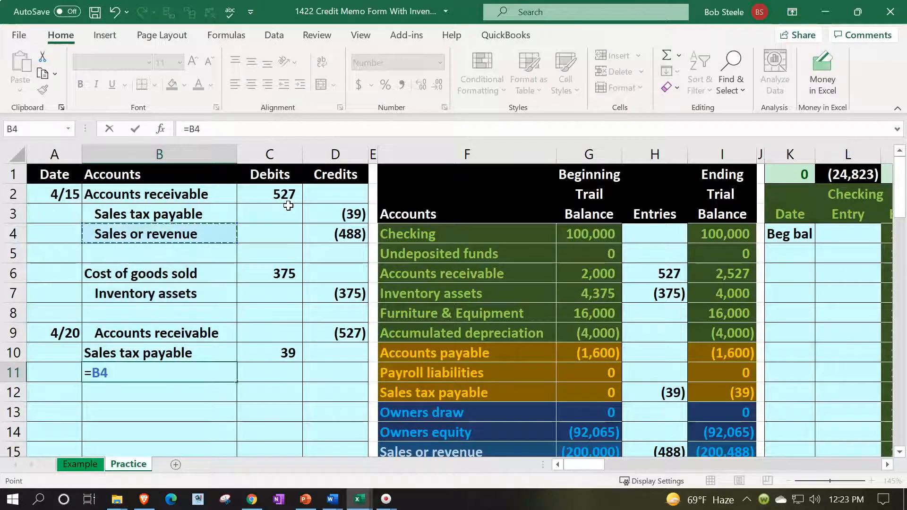
key("Return")
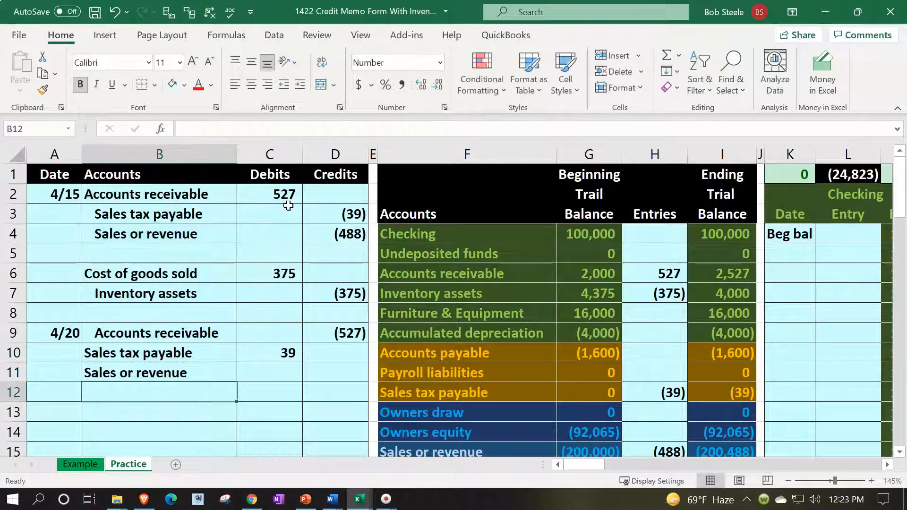
key("Up")
key("Right")
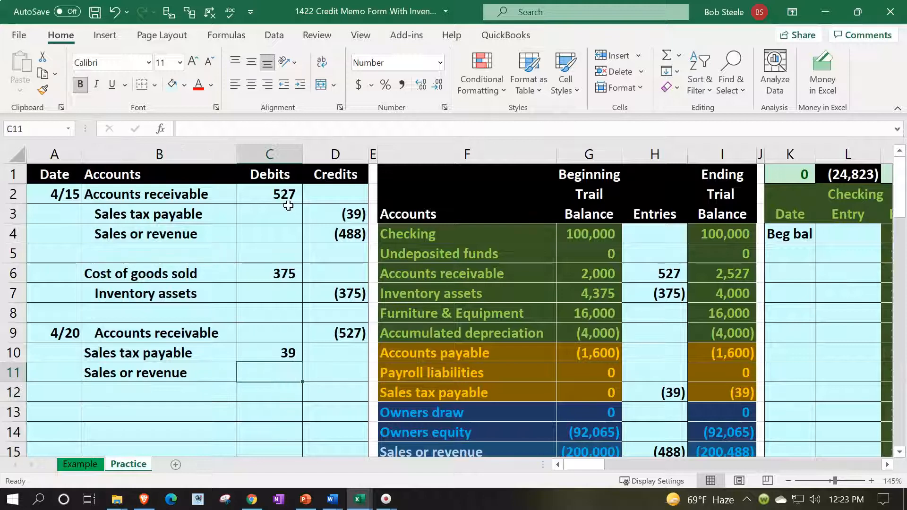
type("-")
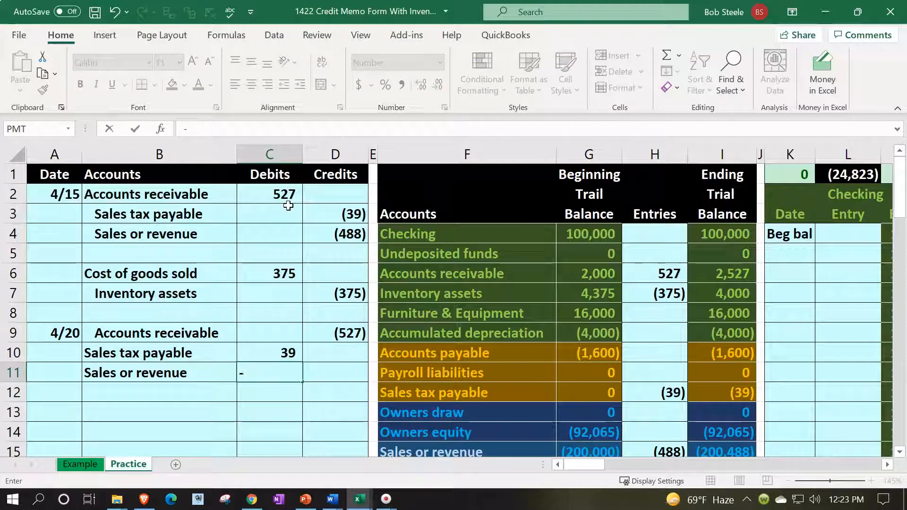
type("sum(")
key("Up")
key("shift+Right")
key("shift+Up")
key("Return")
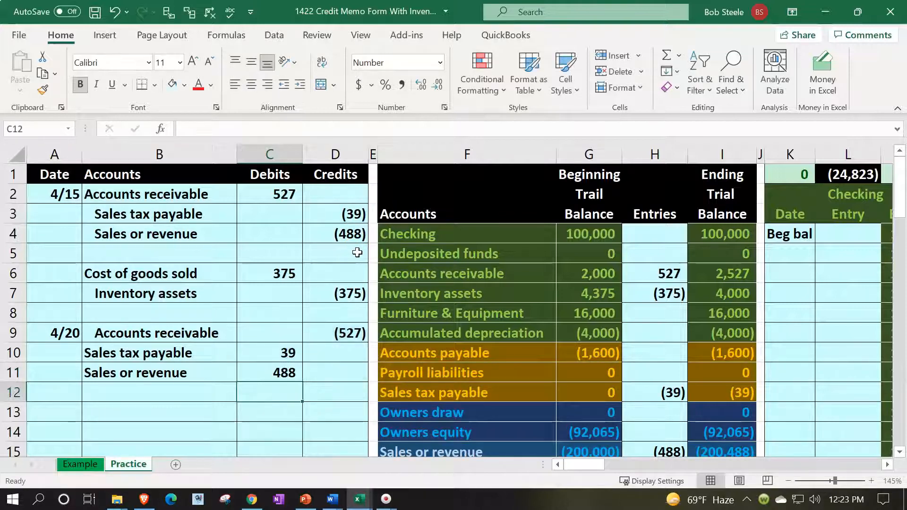
Add an indented Cost of goods sold (=B6) line in B13 with =-C6, giving (375)
key("Down")
key("Left")
key("Left")
key("Right")
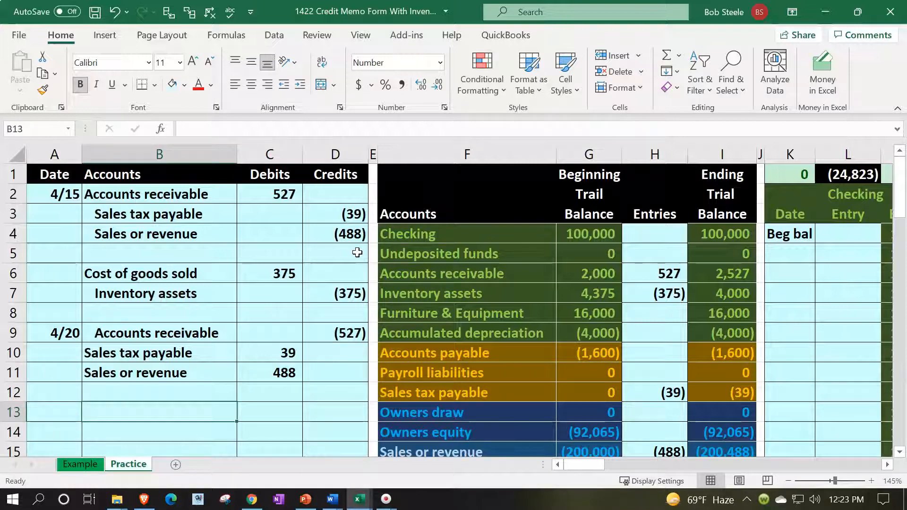
type("=")
key("Up")
key("Up")
key("Up")
key("Up")
key("Up")
key("Up")
key("Up")
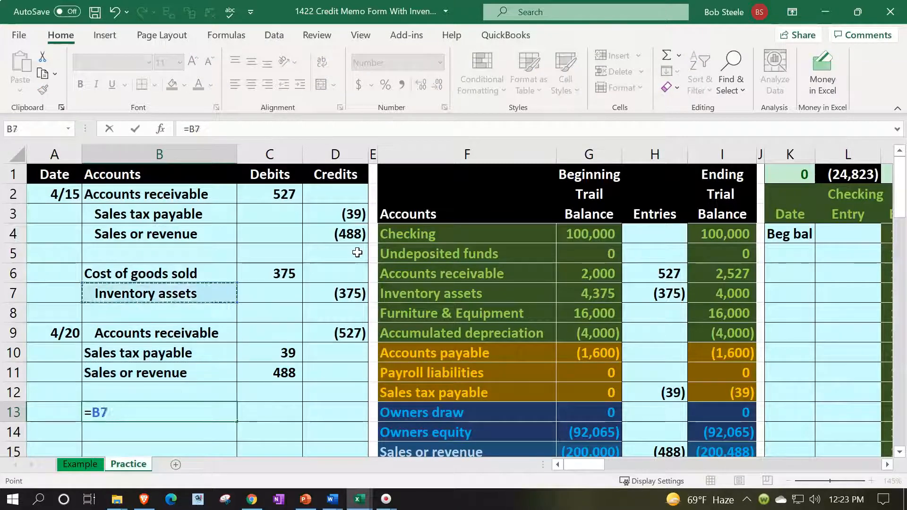
key("ctrl+Return")
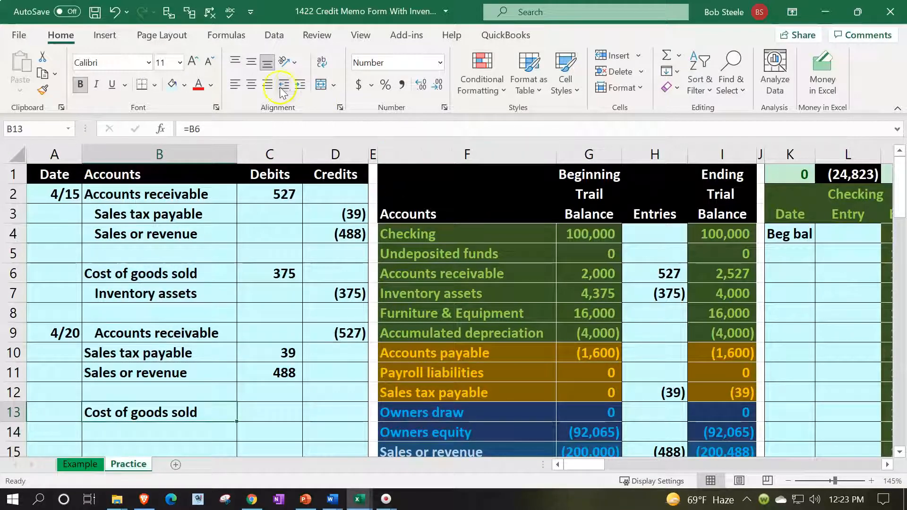
left_click(297, 85)
key("Right")
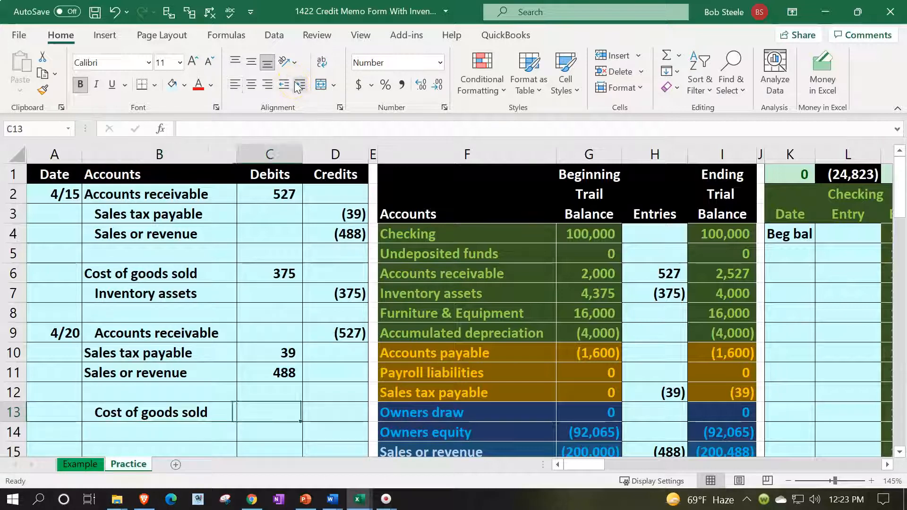
type("-")
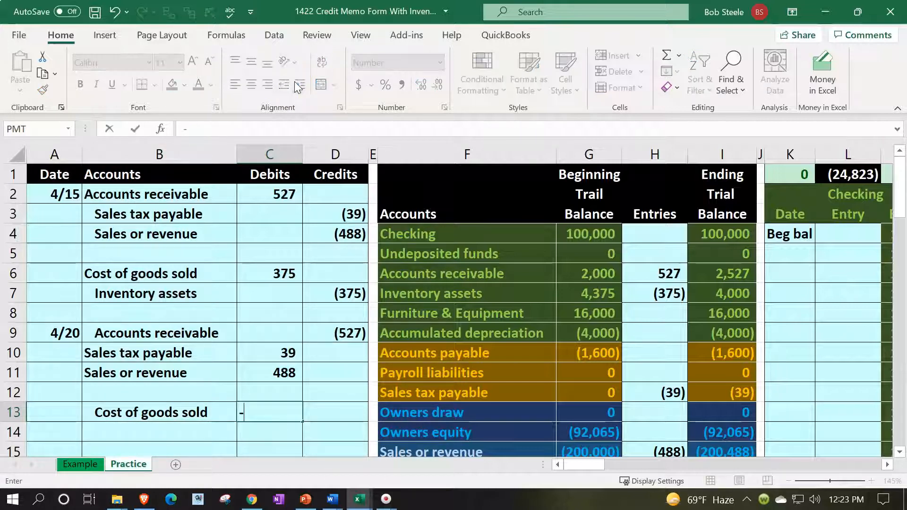
key("Up")
key("Up")
key("Up")
key("Up")
key("Up")
key("Up")
key("Up")
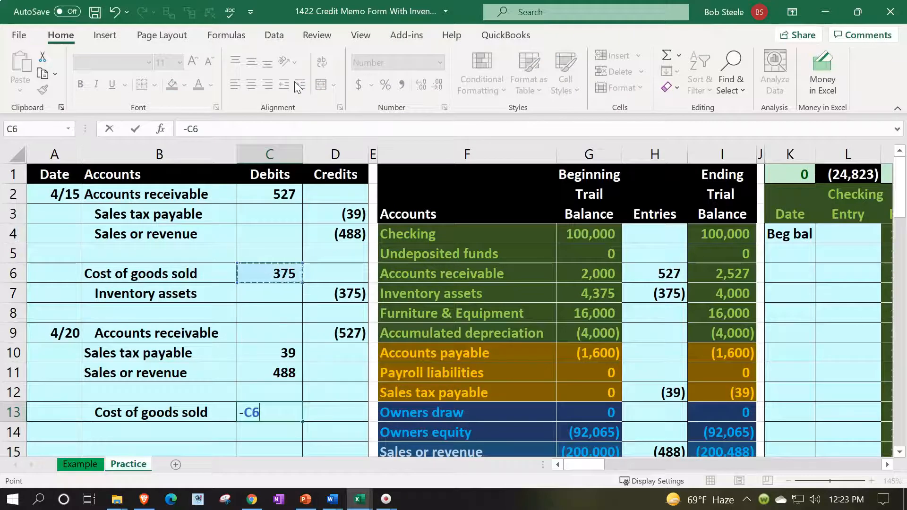
key("Return")
key("Left")
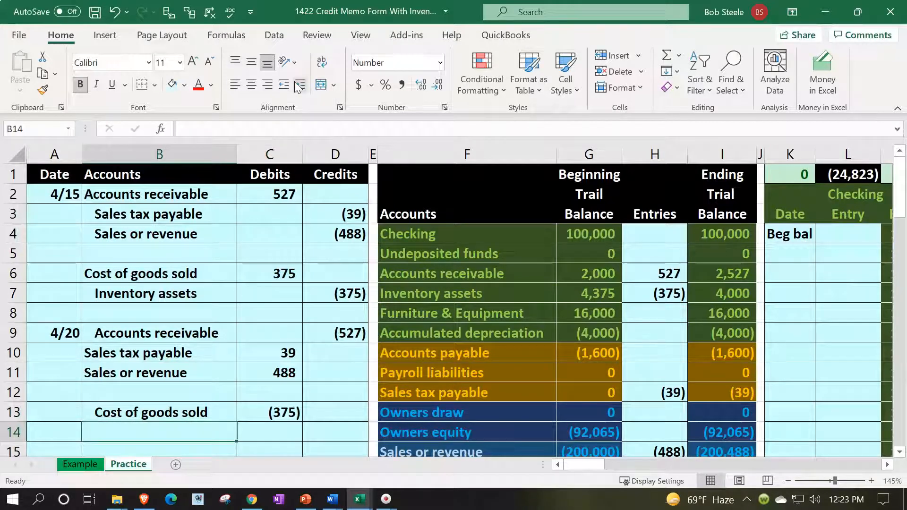
Add Inventory assets (=B7) in B14 with a 375 credit of =-C13 in D14
type("=")
key("Up")
key("Up")
key("Up")
key("Up")
key("Up")
key("Up")
key("Up")
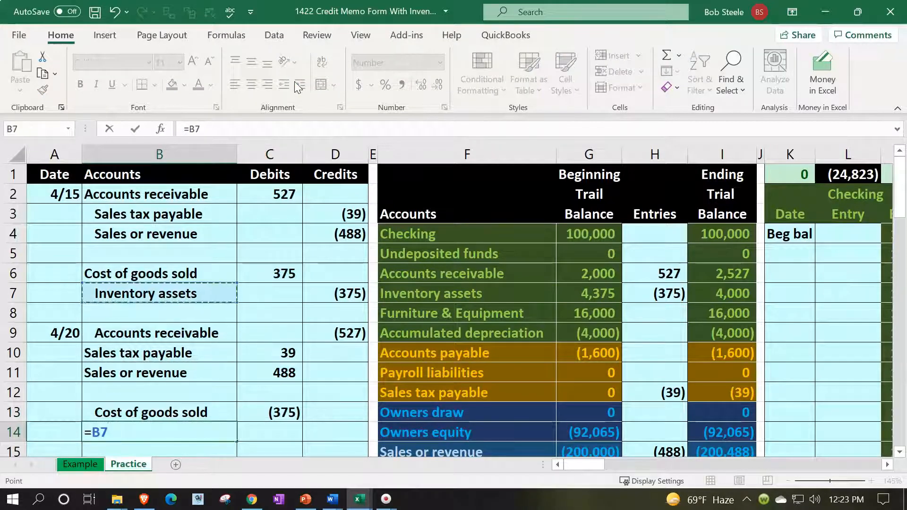
key("Tab")
key("Tab")
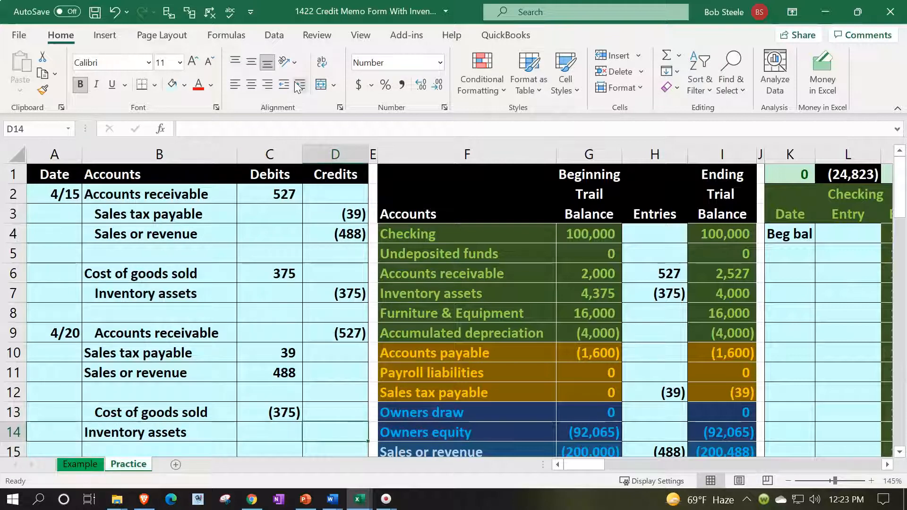
type("-")
key("Up")
key("Left")
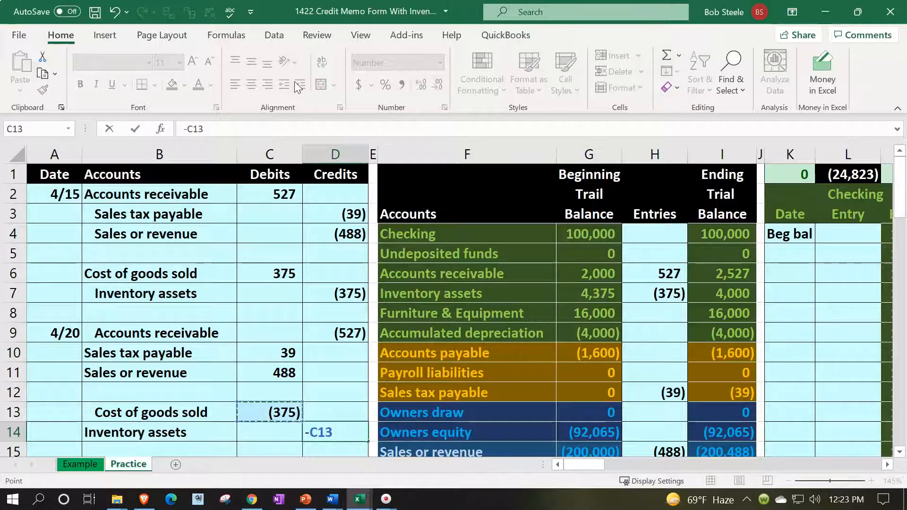
key("Return")
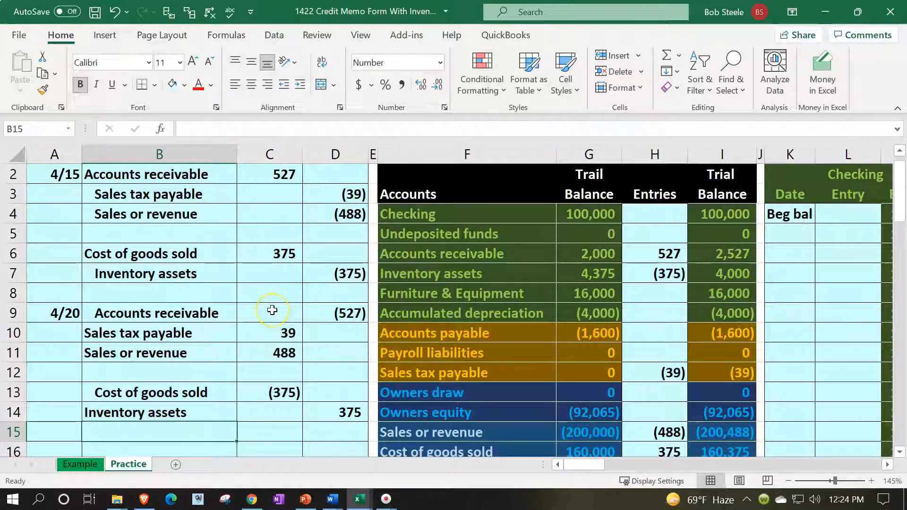
scroll(272, 309, "down", 1)
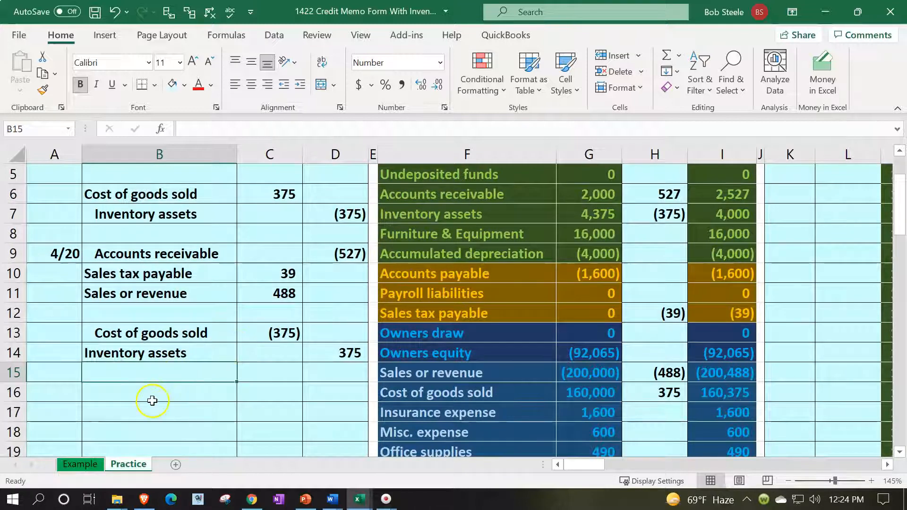
left_click(152, 400)
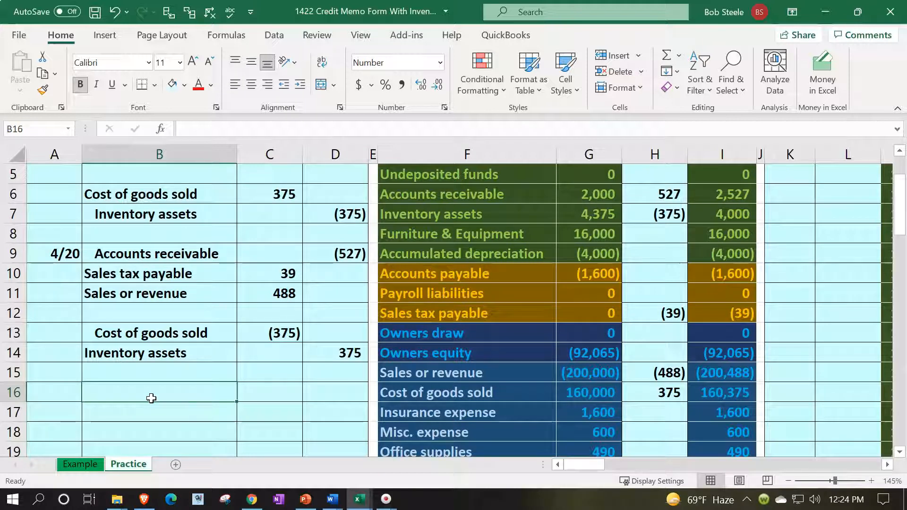
left_click_drag(106, 254, 321, 341)
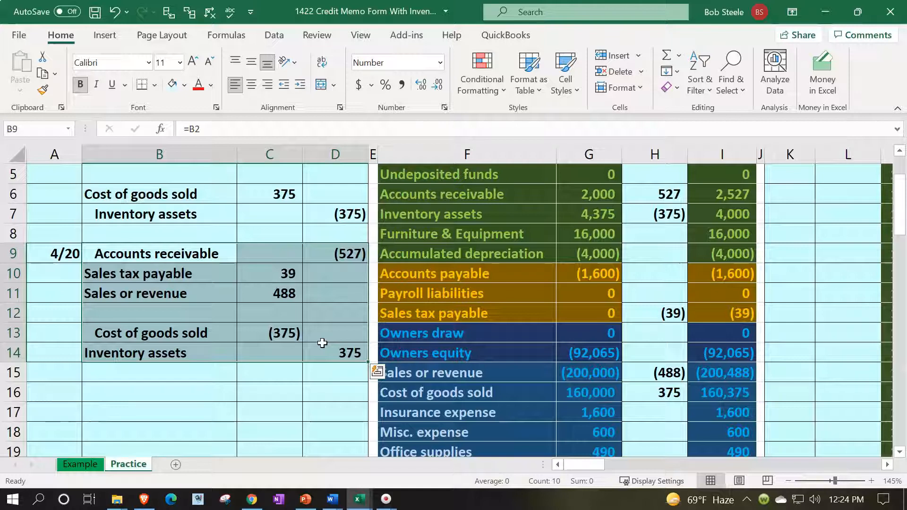
scroll(322, 343, "up", 1)
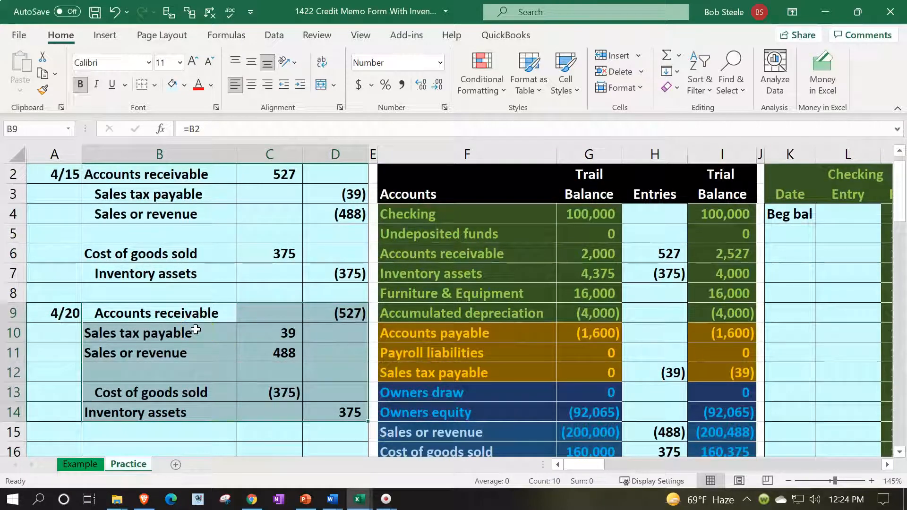
Fill the three 4/20 entry lines B9:D11 light green
left_click_drag(156, 314, 330, 349)
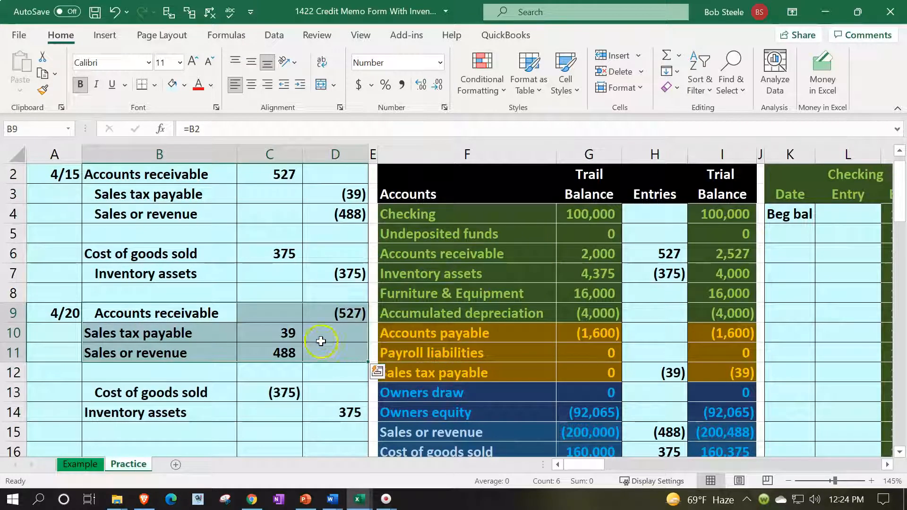
left_click(184, 85)
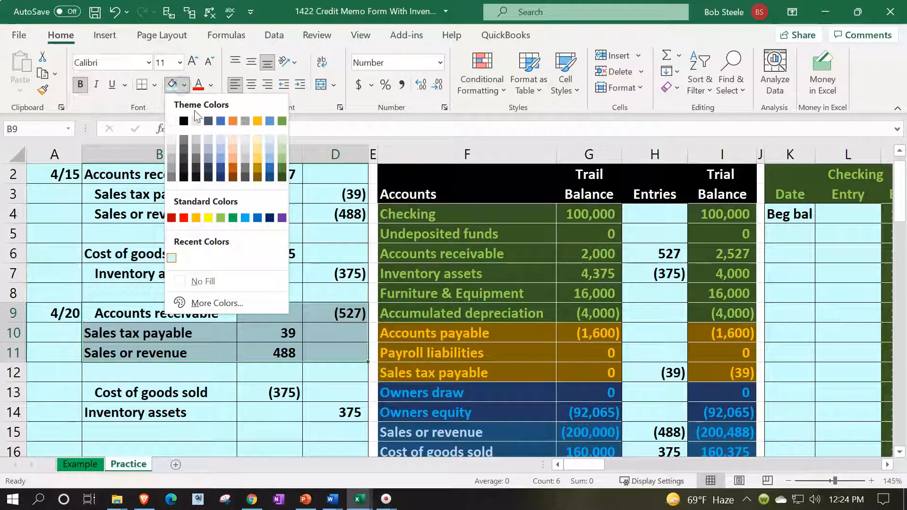
left_click(221, 217)
Refill the Sales or revenue line B11:D11 yellow to set it apart
left_click_drag(216, 310, 318, 308)
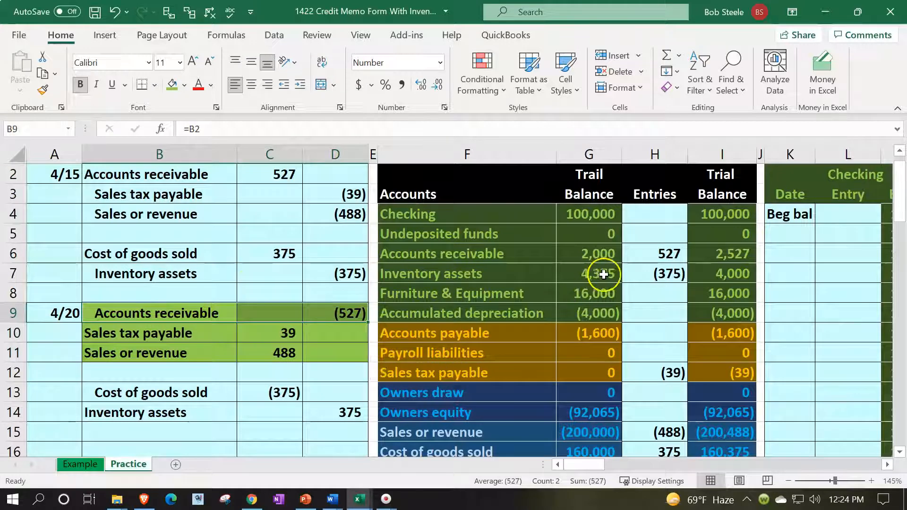
left_click(639, 258)
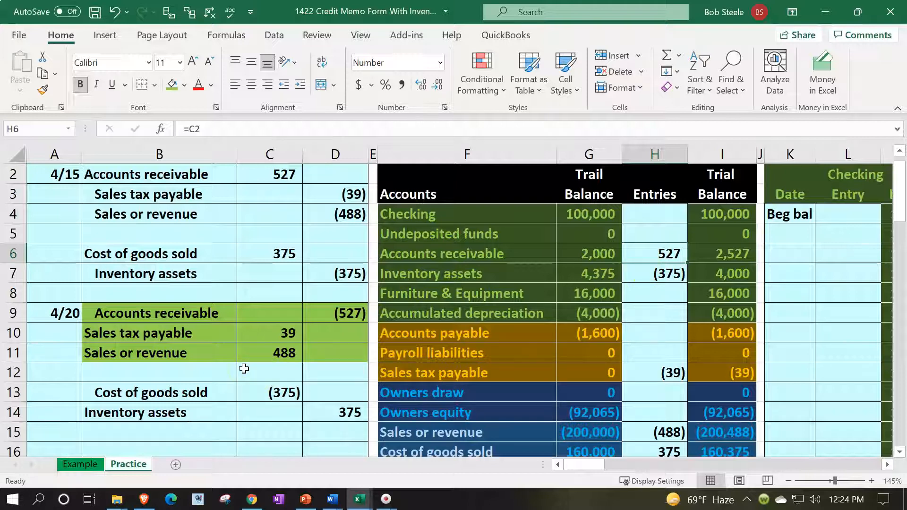
left_click_drag(220, 350, 316, 347)
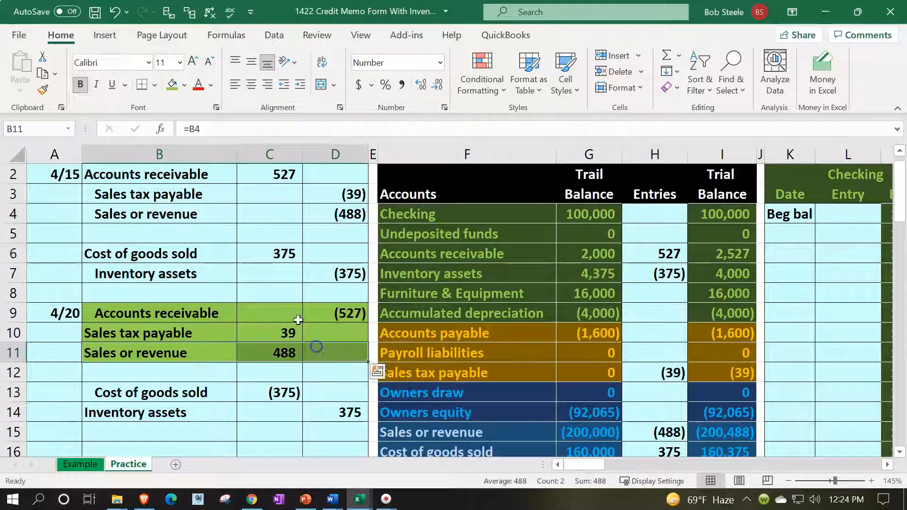
left_click(184, 85)
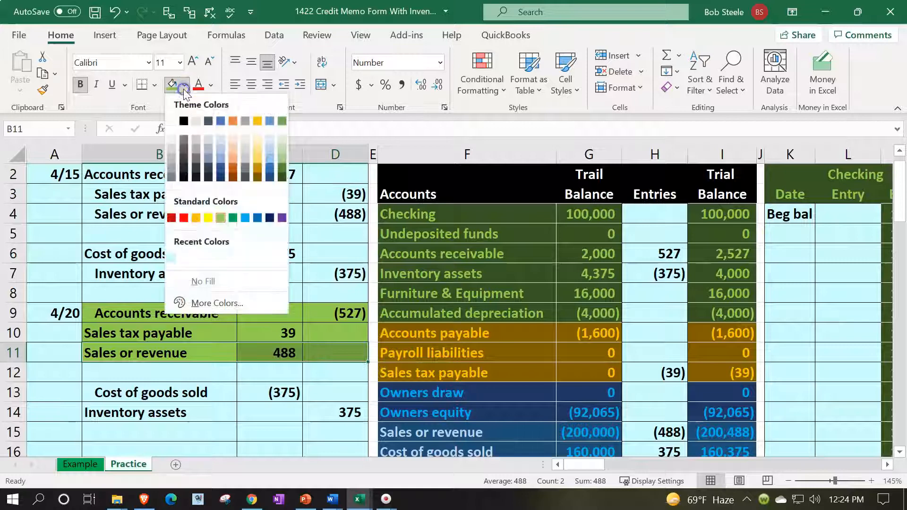
left_click(211, 215)
left_click(258, 427)
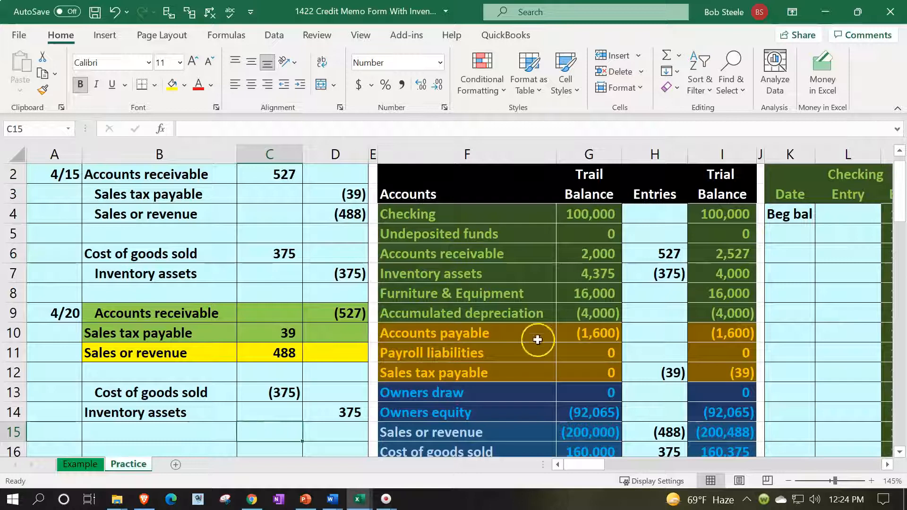
Change the accounts receivable entries cell H6 to =C2+D9 and check the adjusted balance
left_click(652, 252)
type("=C2")
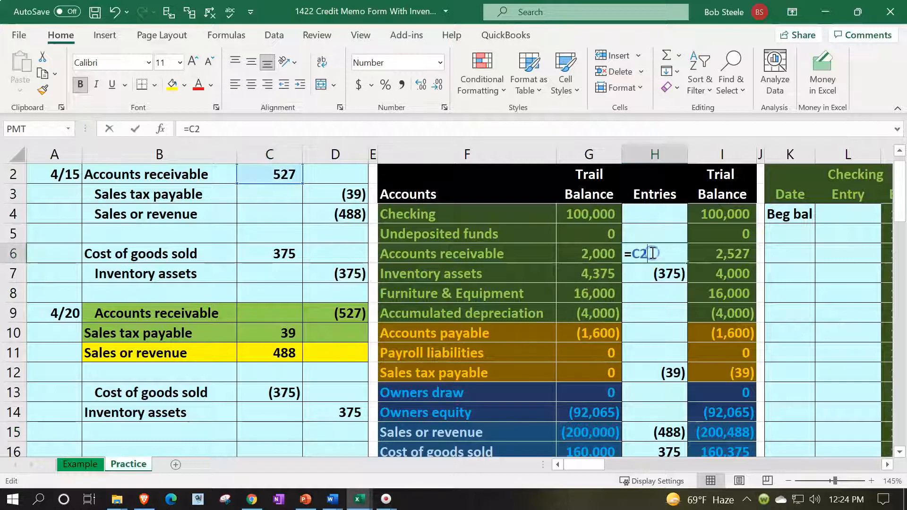
type("+")
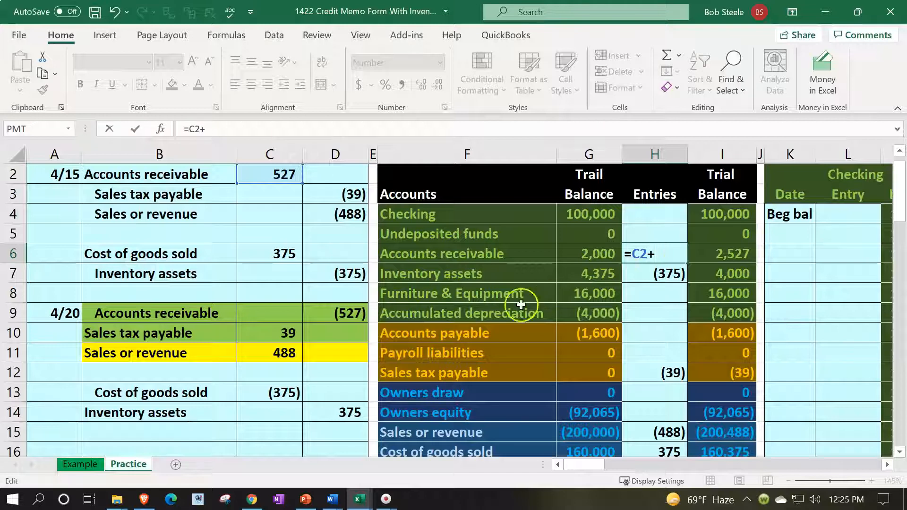
left_click(346, 314)
key("Return")
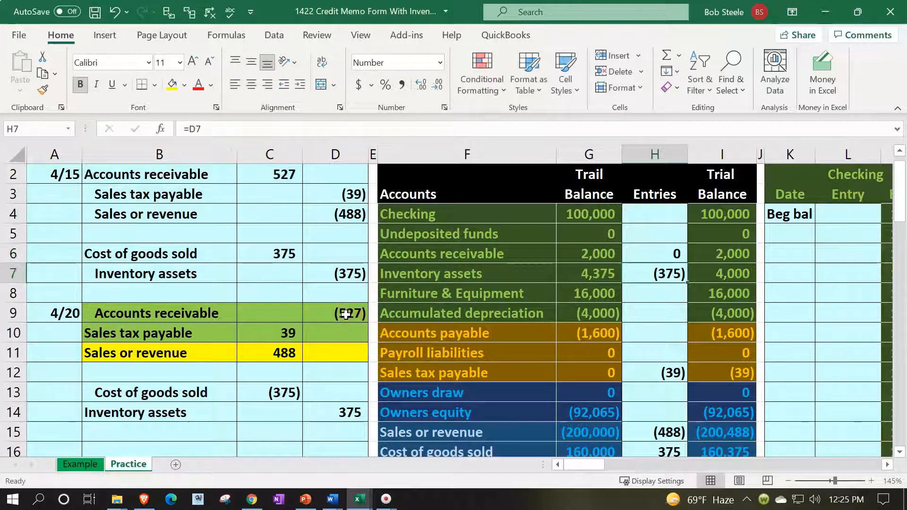
left_click(586, 253)
left_click(712, 250)
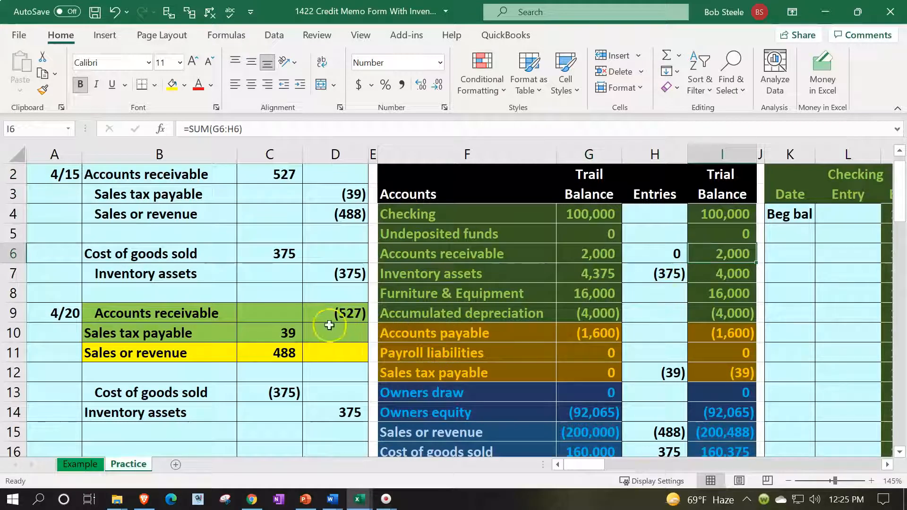
left_click(296, 331)
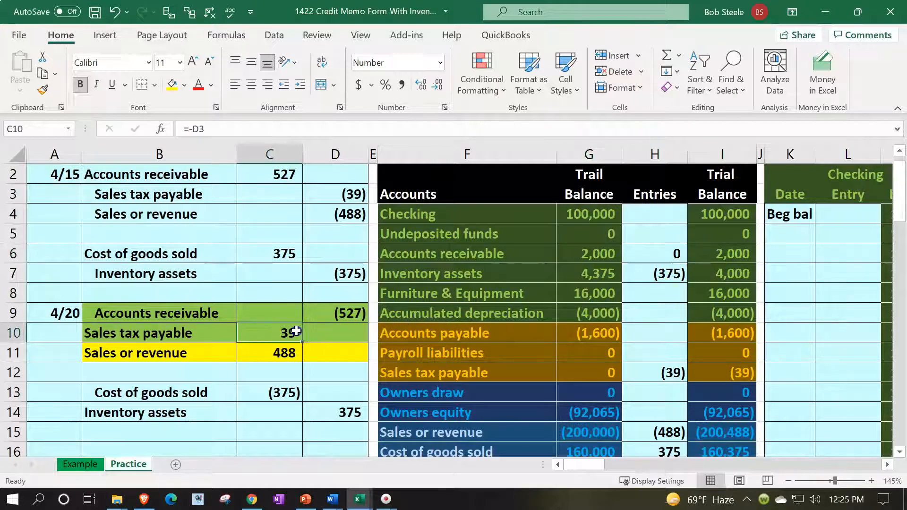
Change sales tax payable entries H12 to =D3+C10, netting it to 0, then check Sales or revenue
left_click(659, 378)
double_click(661, 373)
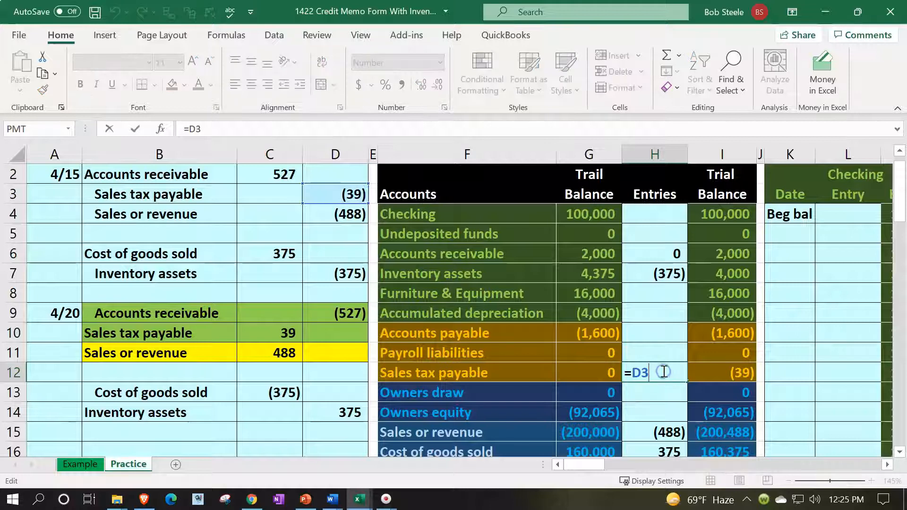
type("+")
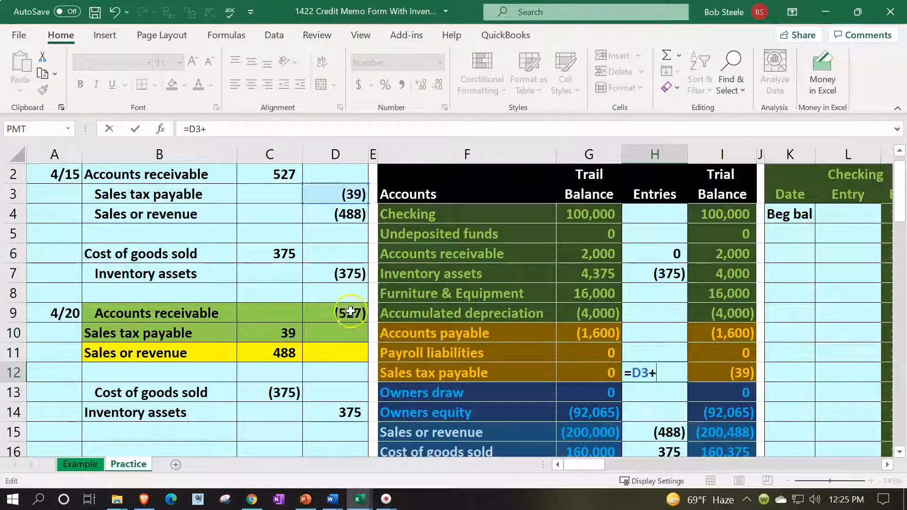
left_click(268, 333)
key("Return")
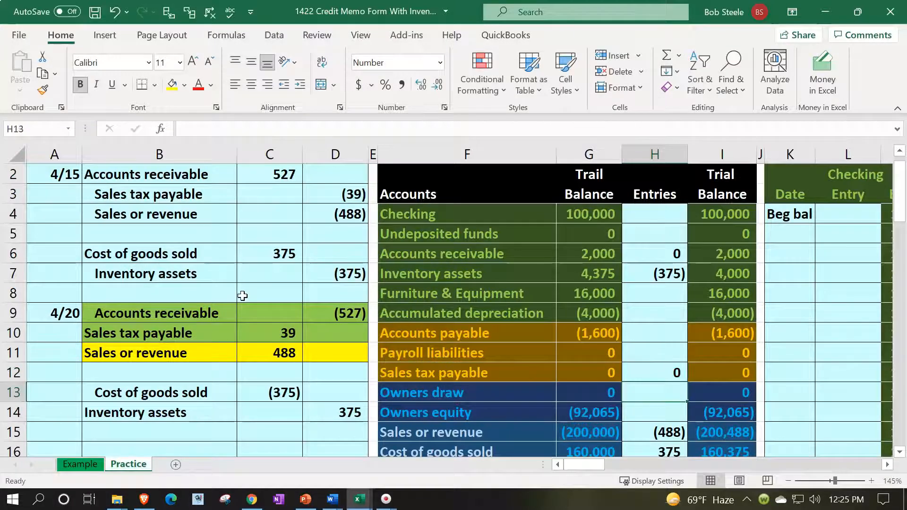
scroll(240, 295, "down", 2)
left_click(278, 231)
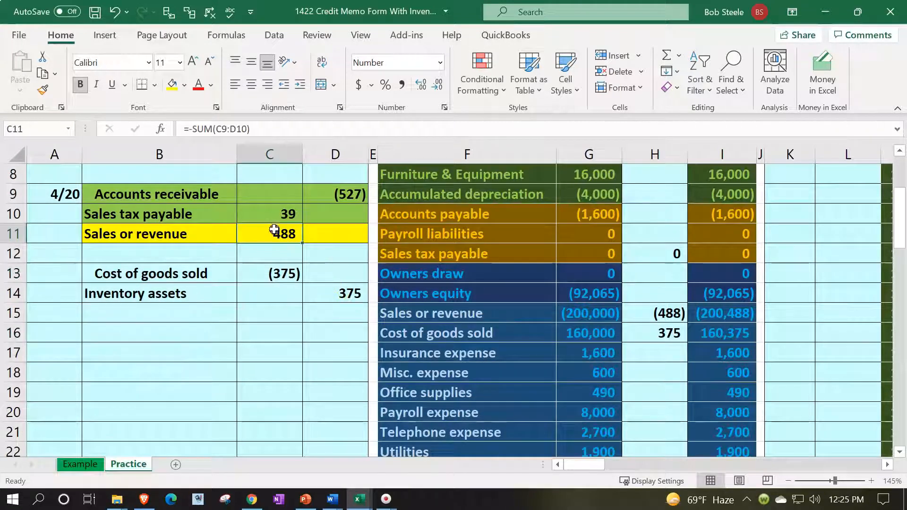
left_click(635, 312)
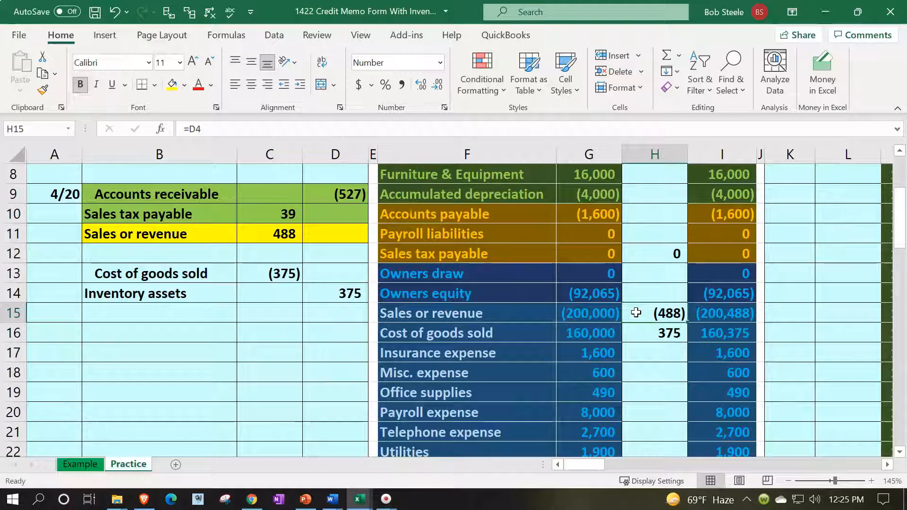
scroll(636, 312, "down", 3)
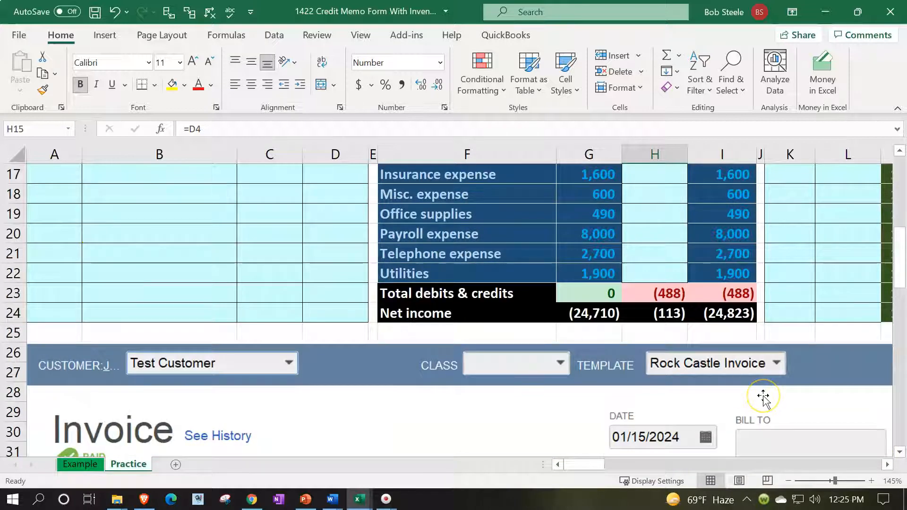
scroll(764, 396, "up", 4)
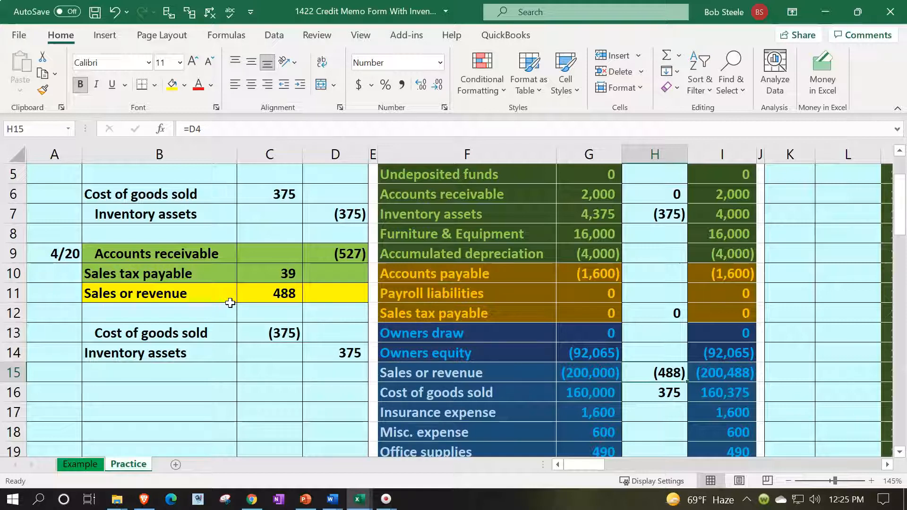
Rename the B11 label to 'Sales returns & allowances'
left_click(188, 292)
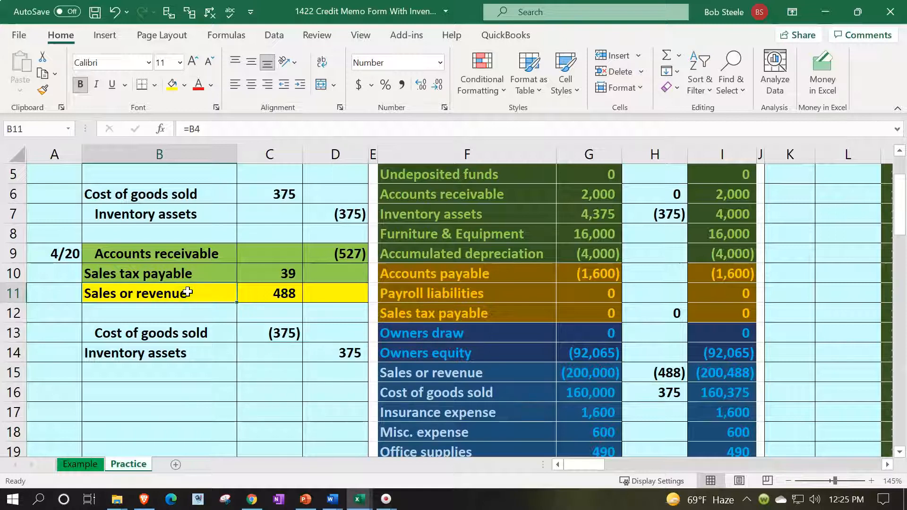
type("Sales ")
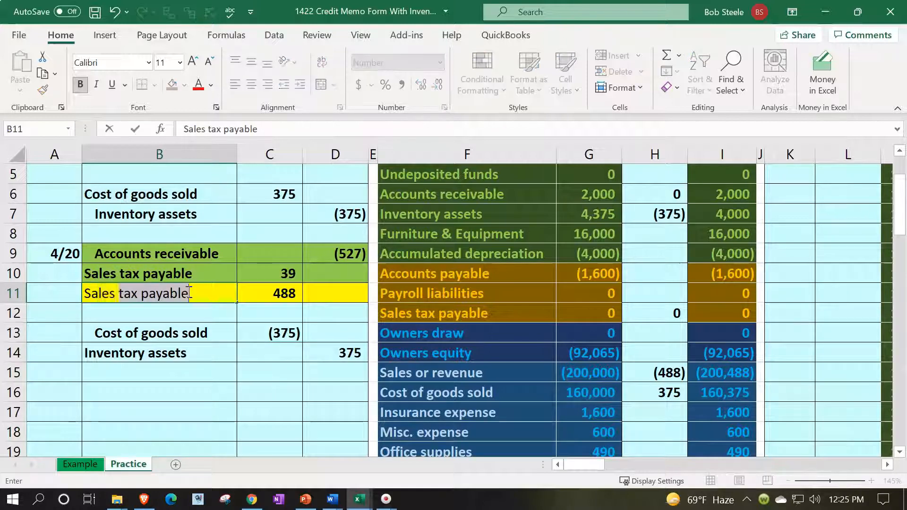
type("return")
key("BackSpace")
type("s & allowances")
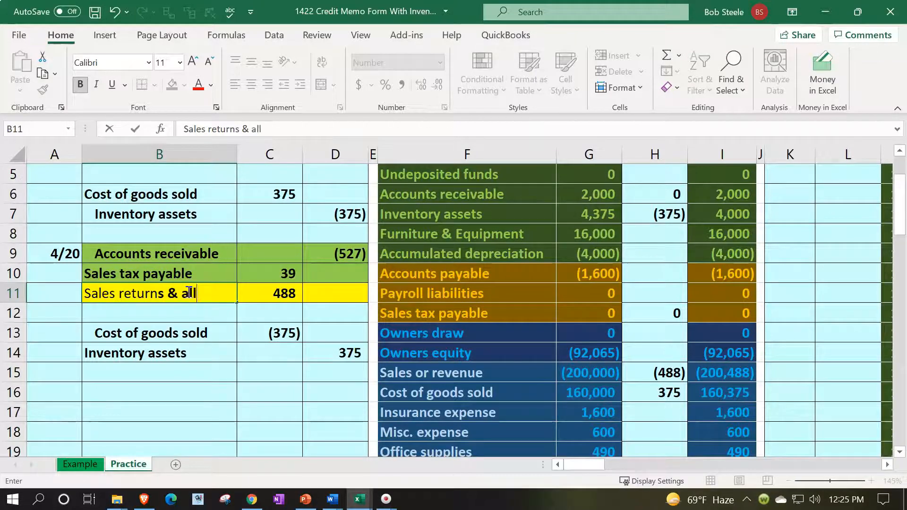
key("Return")
Spell-check the 4/20 account labels and widen column B to fit the new label
left_click_drag(187, 292, 188, 254)
left_click(222, 15)
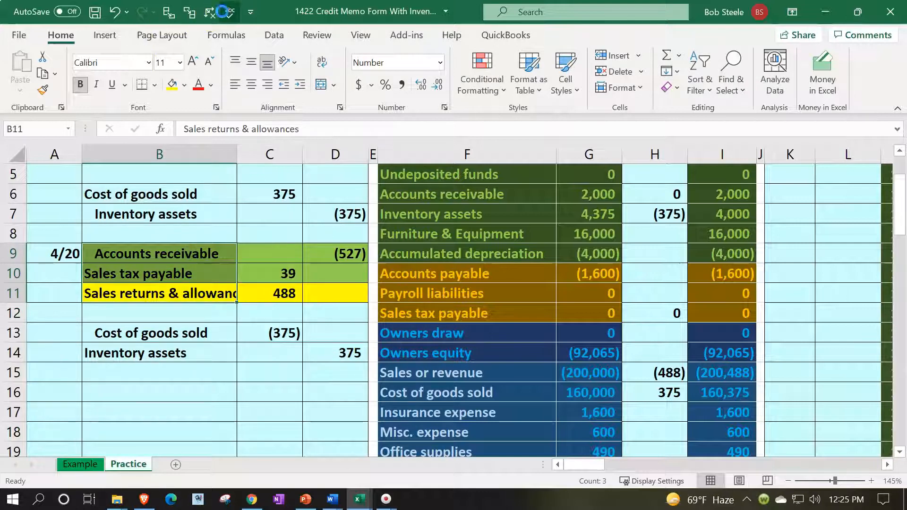
left_click(459, 286)
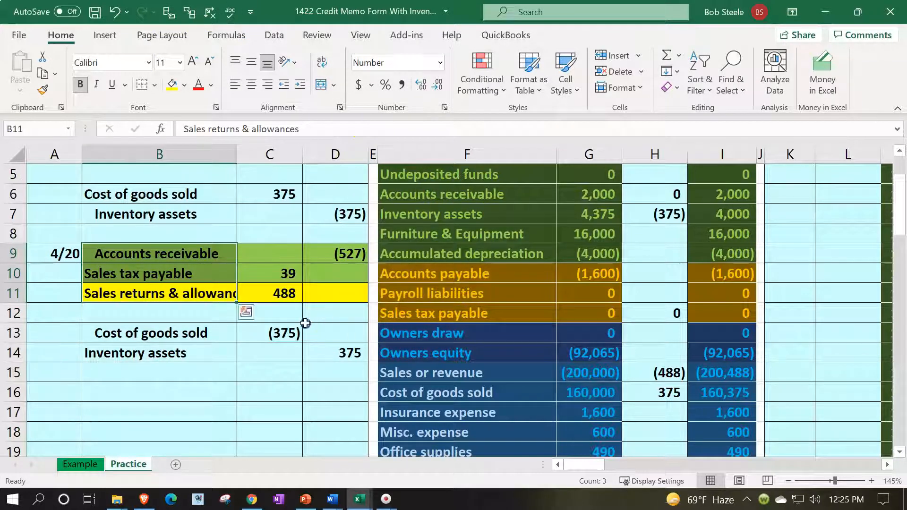
left_click(269, 178)
left_click_drag(237, 154, 255, 154)
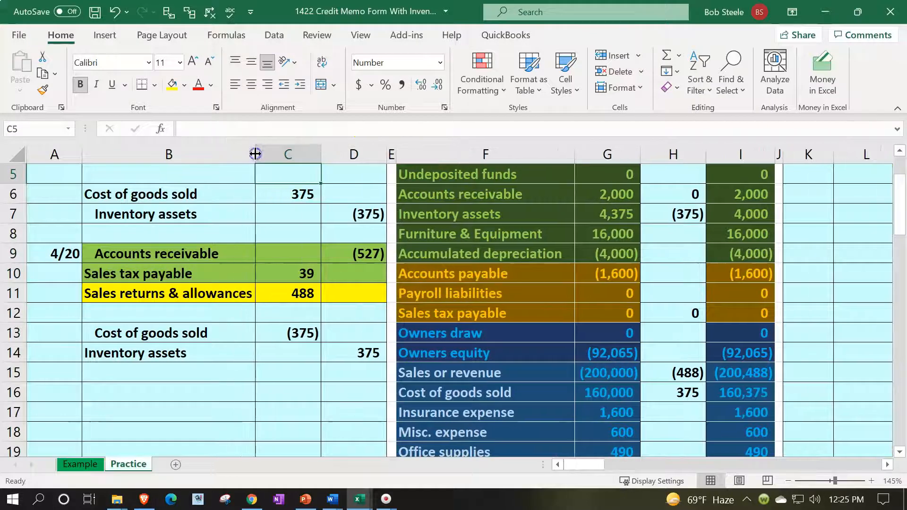
left_click(285, 313)
Insert cells shifted down at the Cost of goods sold row, leaving trial balance row 16 blank
scroll(494, 338, "down", 1)
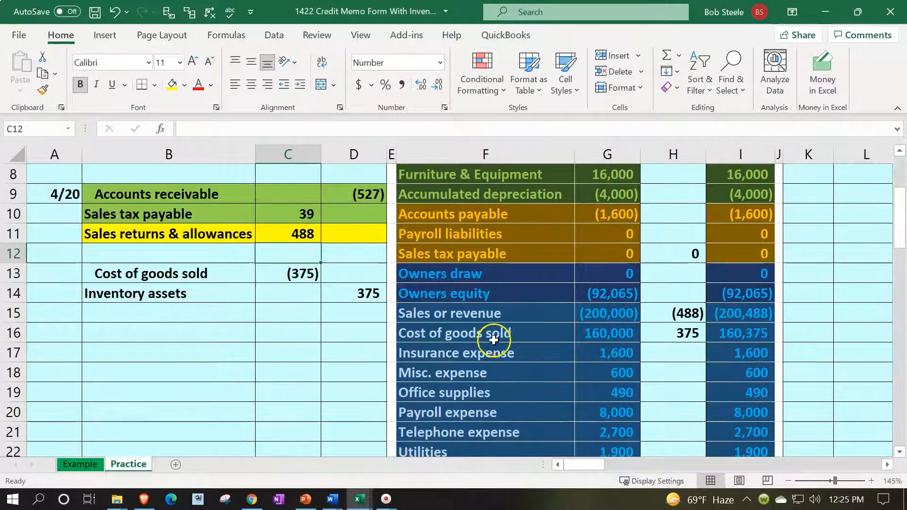
left_click_drag(458, 334, 718, 335)
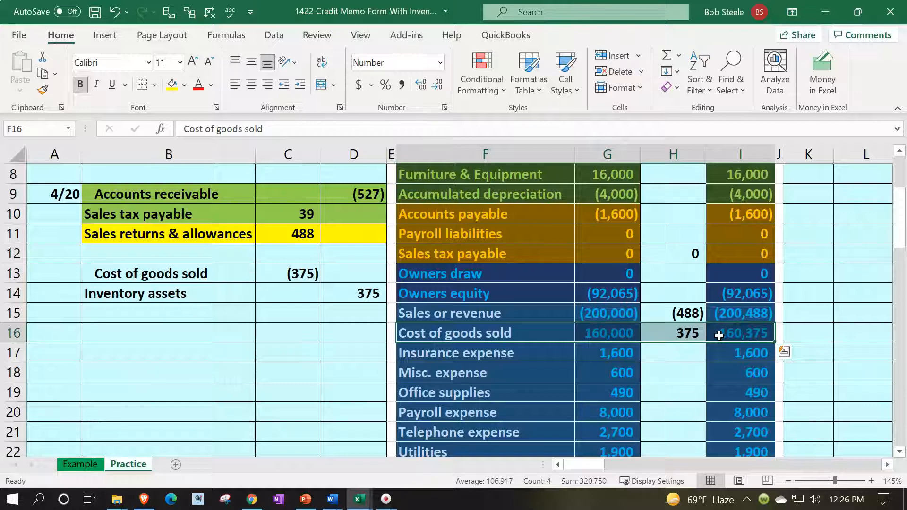
left_click_drag(501, 334, 711, 335)
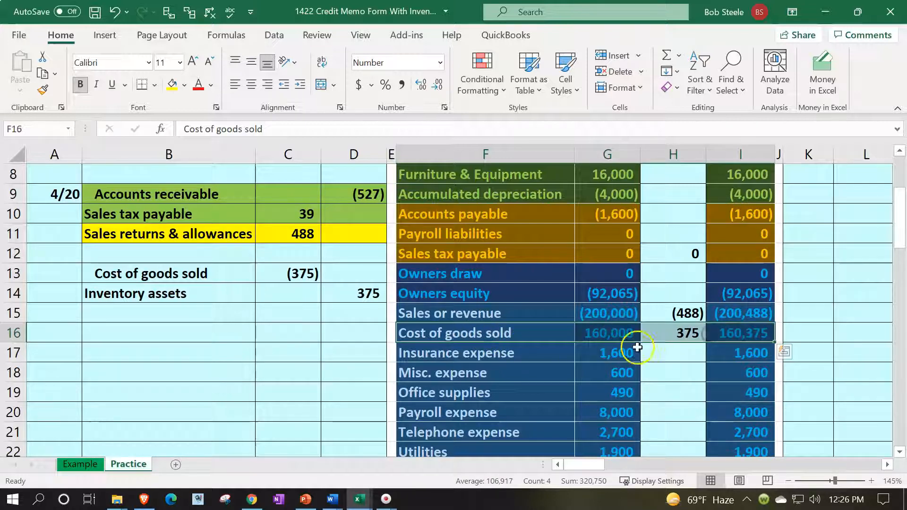
right_click(525, 334)
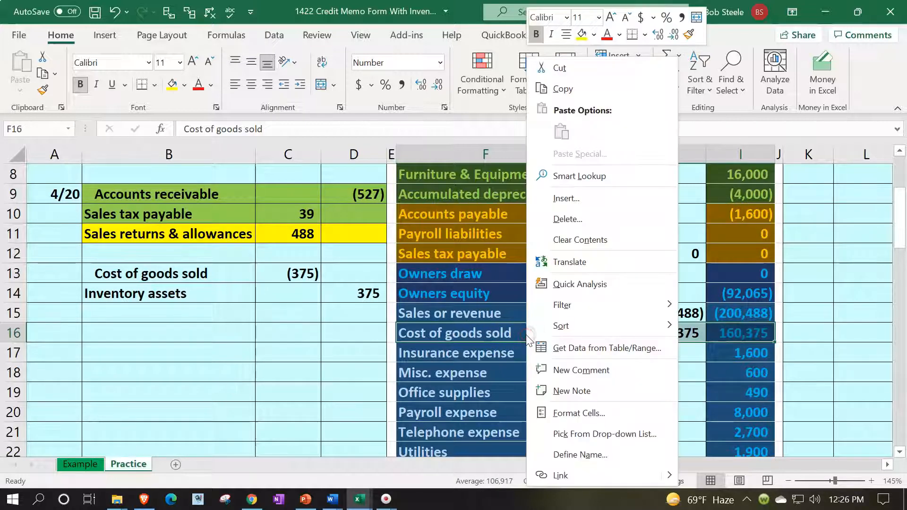
left_click(569, 199)
left_click(564, 220)
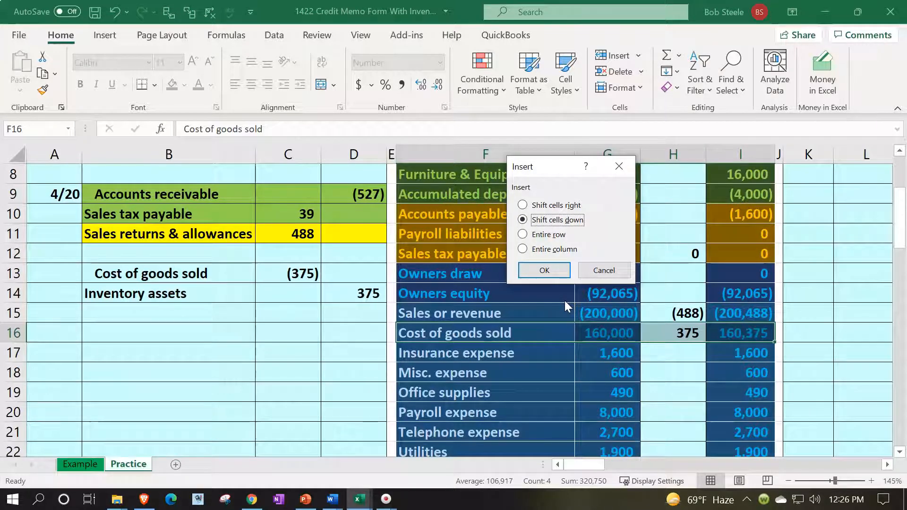
left_click(562, 273)
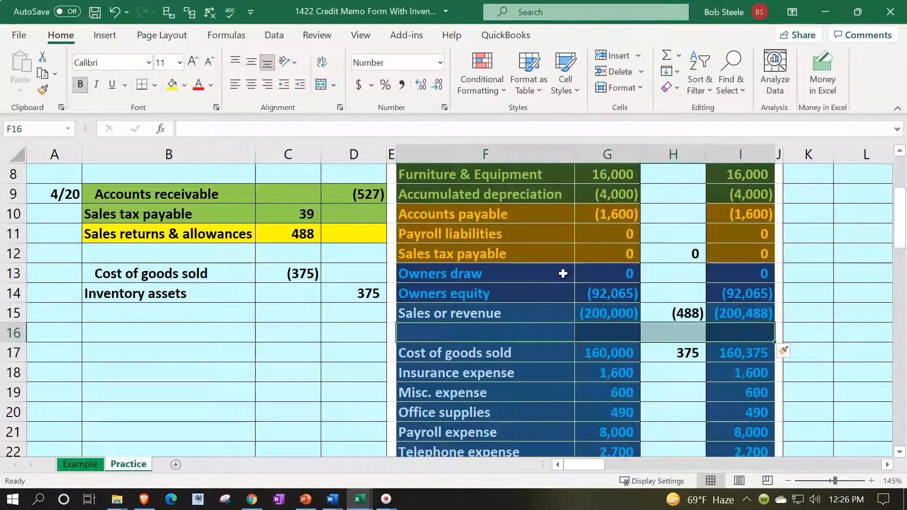
left_click(487, 328)
left_click(236, 234)
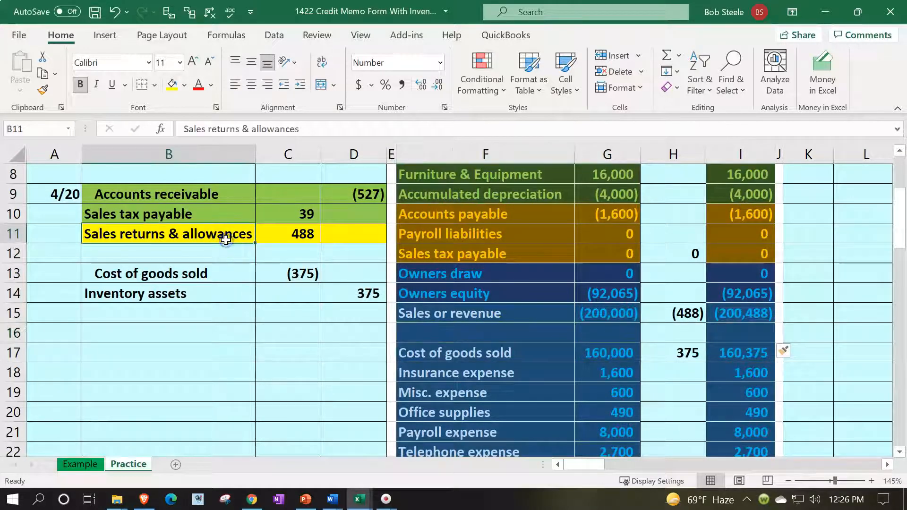
Copy the Sales returns & allowances label and paste it as values into F16
key("ctrl+c")
left_click(453, 338)
right_click(454, 338)
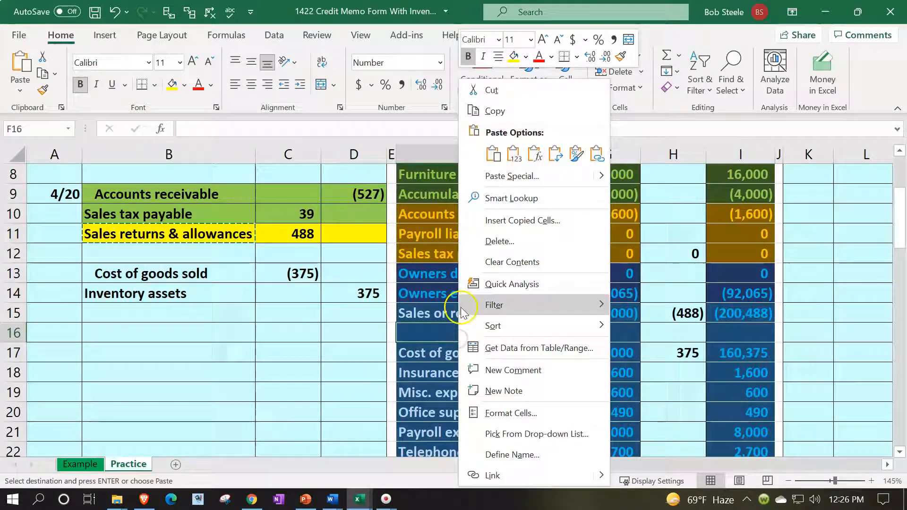
left_click(514, 154)
Give the new account a 0 opening balance in G16 and =SUM(G16:H16) in I16
left_click(605, 331)
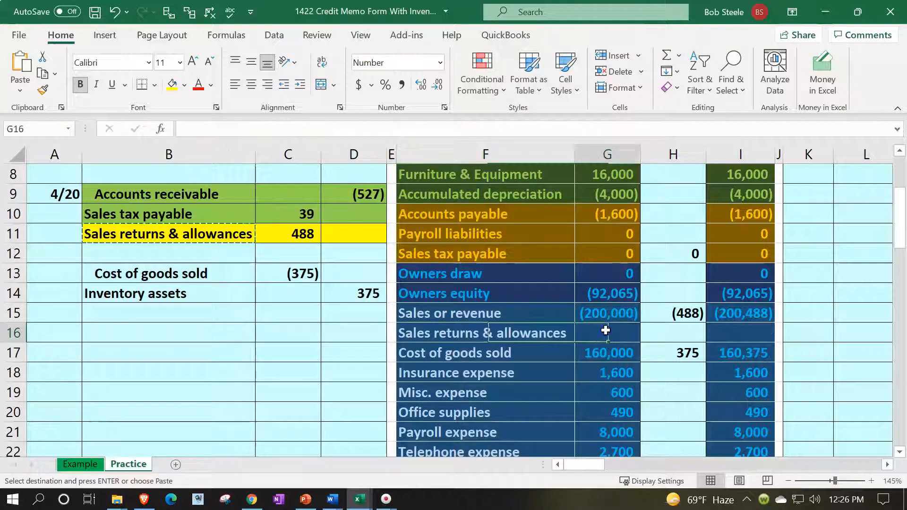
type("0")
key("Return")
key("Right")
key("Right")
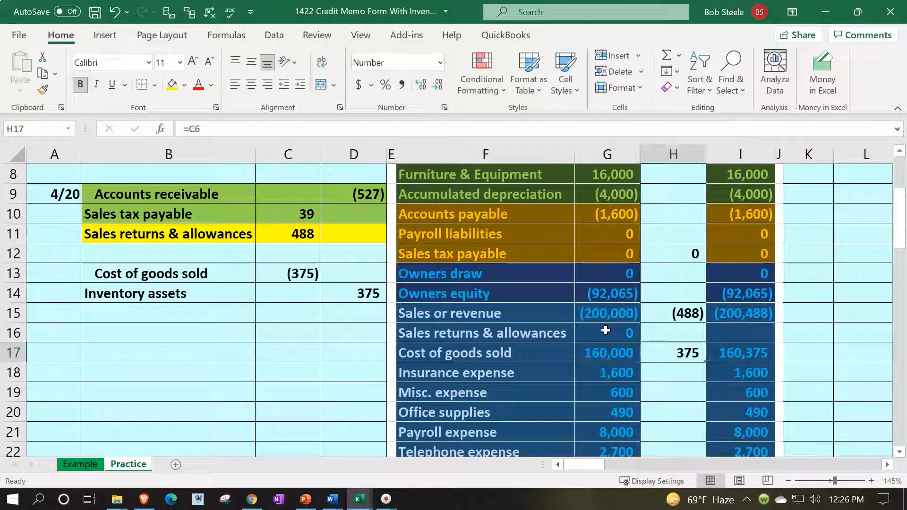
key("Up")
type("=sum(")
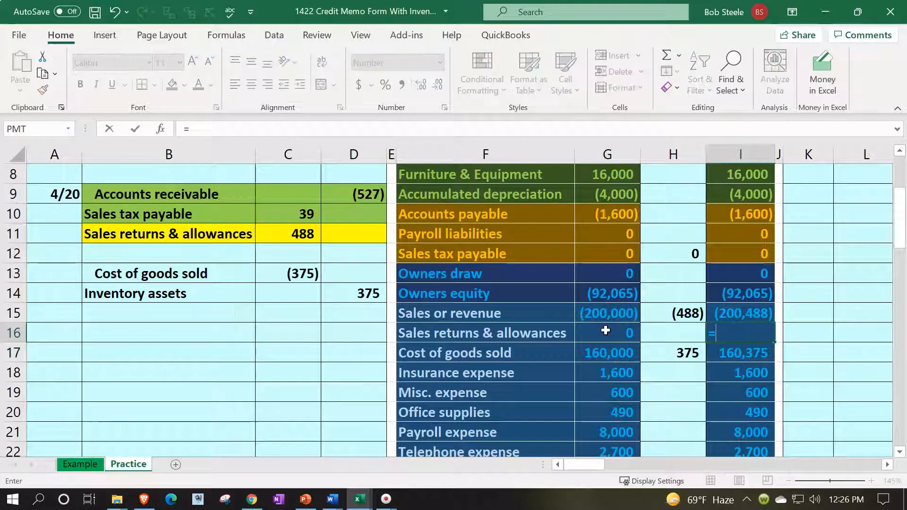
key("Left")
key("shift+Left")
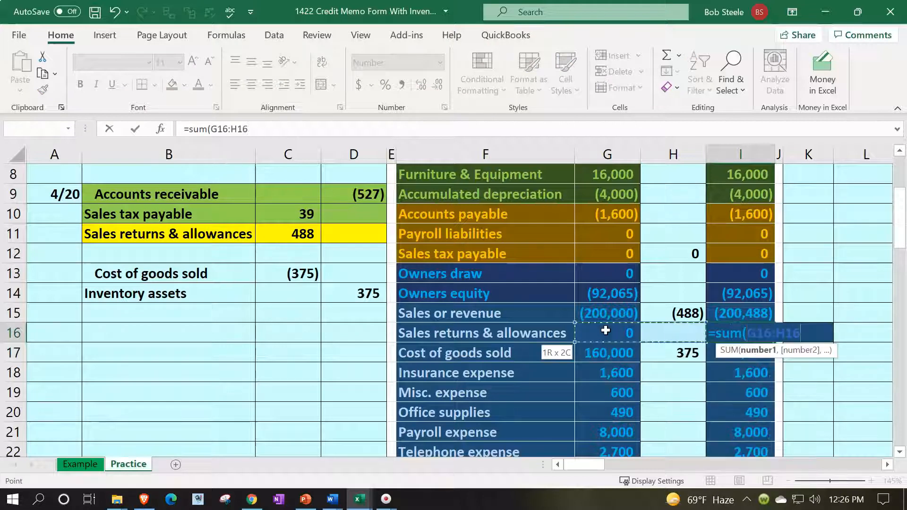
key("Return")
key("Up")
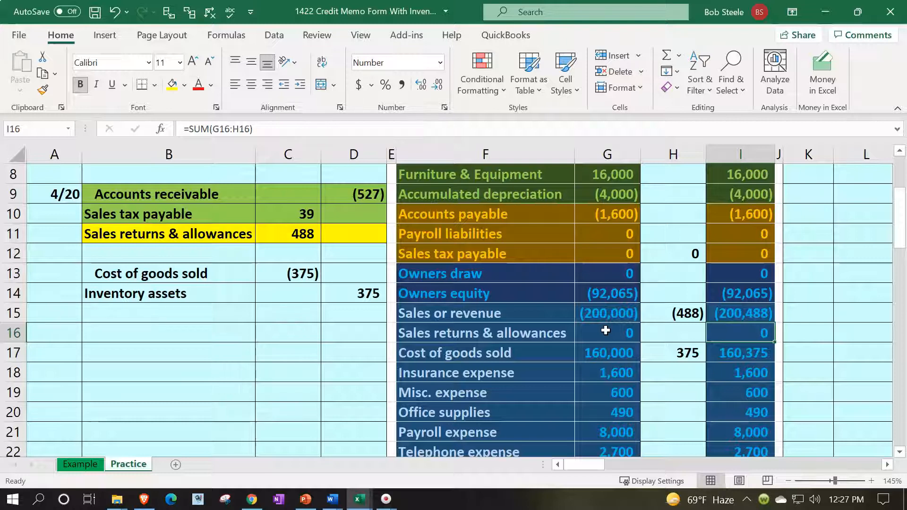
Post the 488 returns debit to Sales returns & allowances with =C11 in H16
scroll(606, 330, "up", 1)
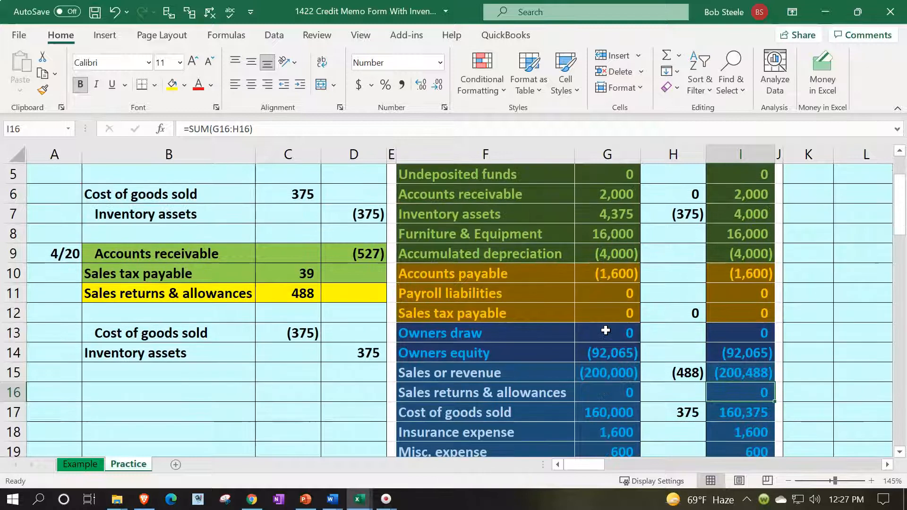
left_click(478, 236)
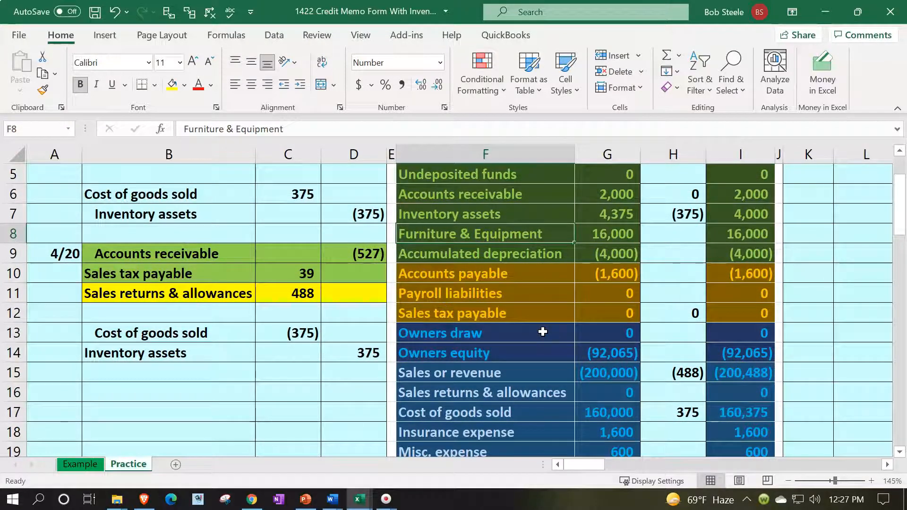
scroll(543, 332, "down", 1)
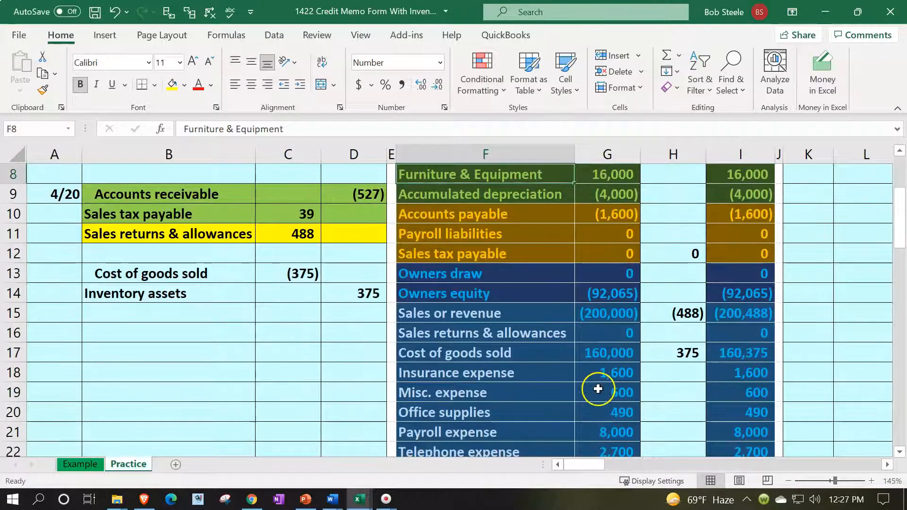
left_click(679, 333)
type("=")
key("Left")
key("Left")
key("Left")
key("Left")
key("Up")
key("Up")
key("Up")
key("Up")
key("Up")
key("Left")
key("Return")
key("Up")
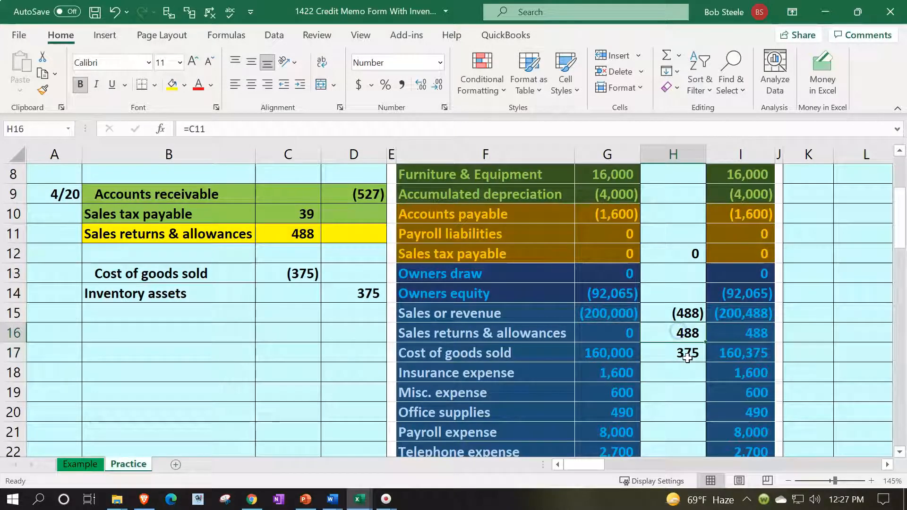
Change the Cost of goods sold entry in H17 to =C6+C13 so it nets to 0
left_click_drag(740, 314, 741, 330)
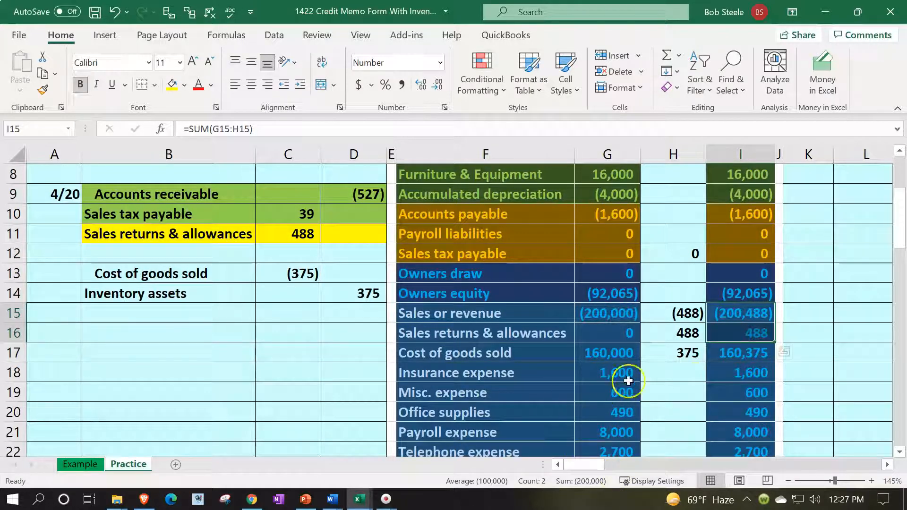
double_click(666, 353)
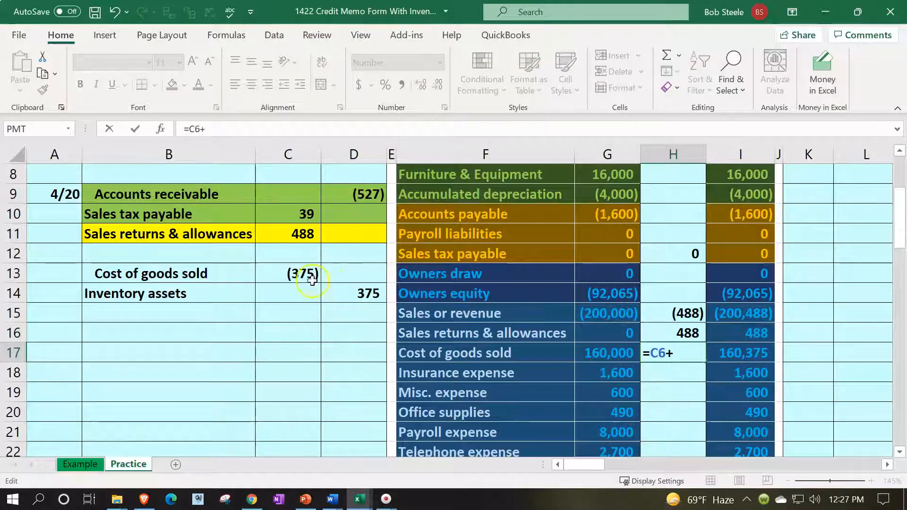
left_click(287, 275)
key("Return")
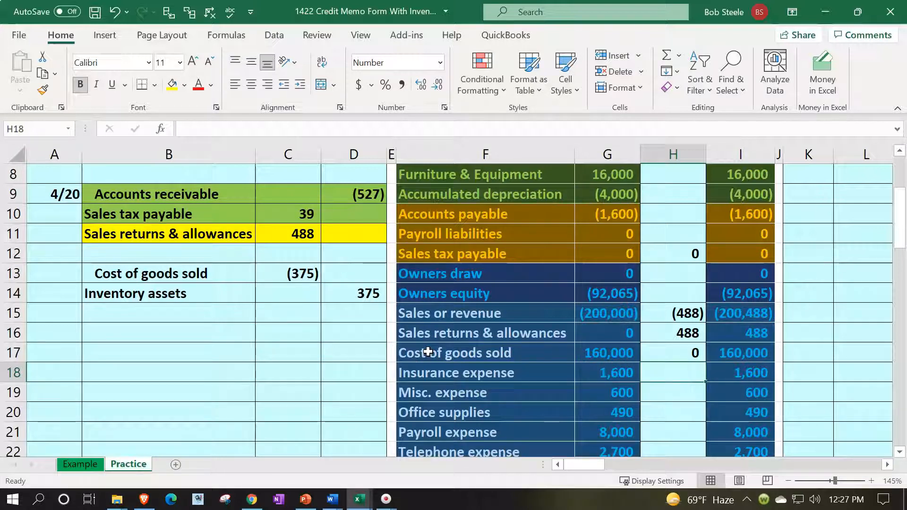
Change the Inventory assets entry in H7 to =D7+D14 so it nets to 0
scroll(428, 352, "up", 2)
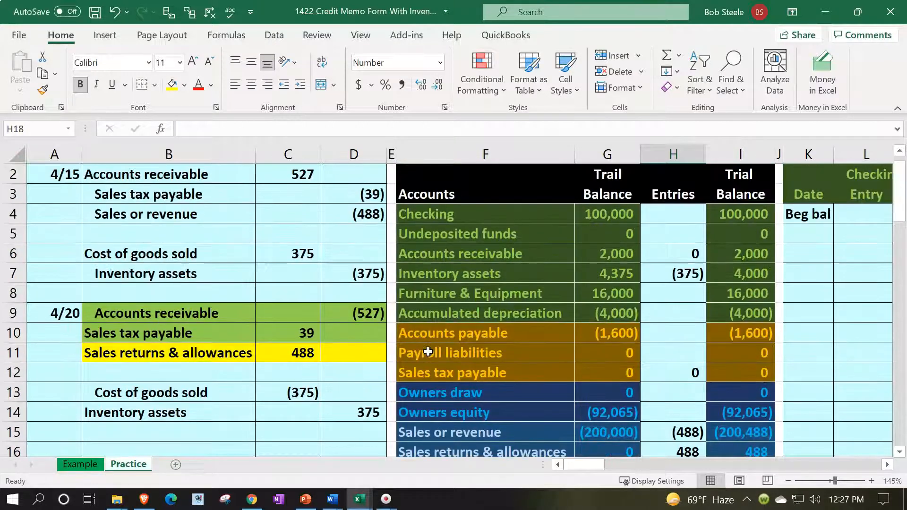
left_click(665, 273)
type("=D7+")
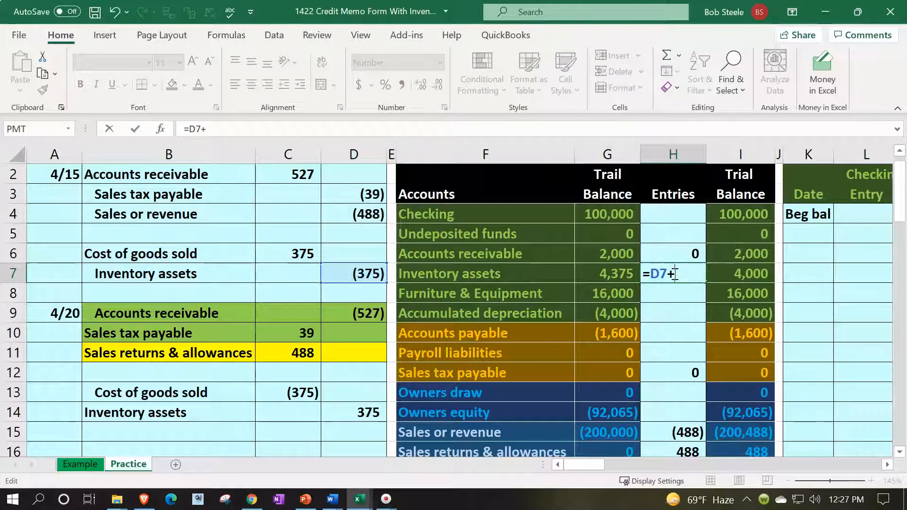
left_click(371, 412)
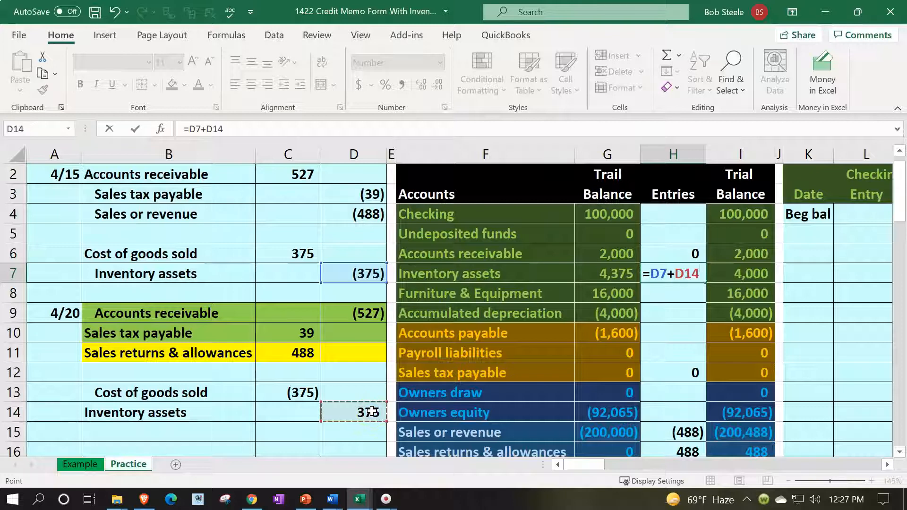
key("Return")
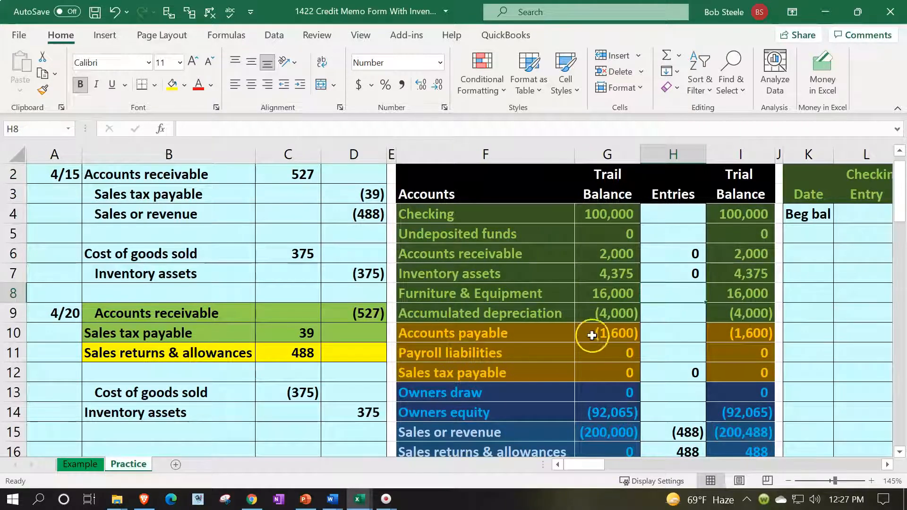
Check the totals of the returns line and the accounts receivable credit line
scroll(593, 326, "down", 3)
scroll(593, 327, "up", 2)
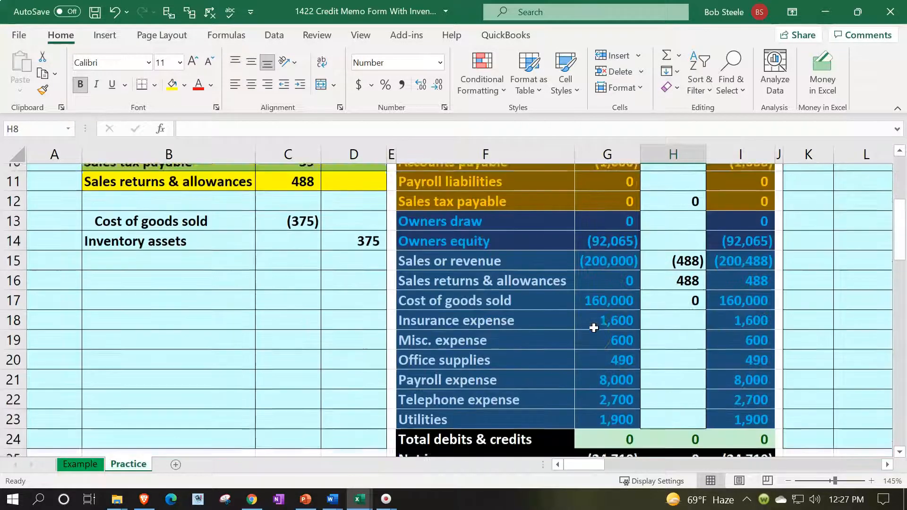
scroll(594, 328, "up", 1)
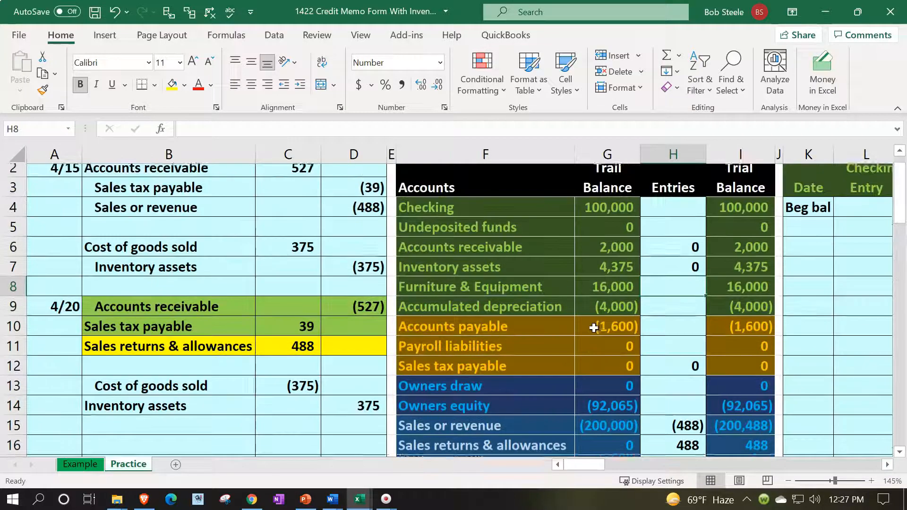
left_click_drag(244, 352, 343, 355)
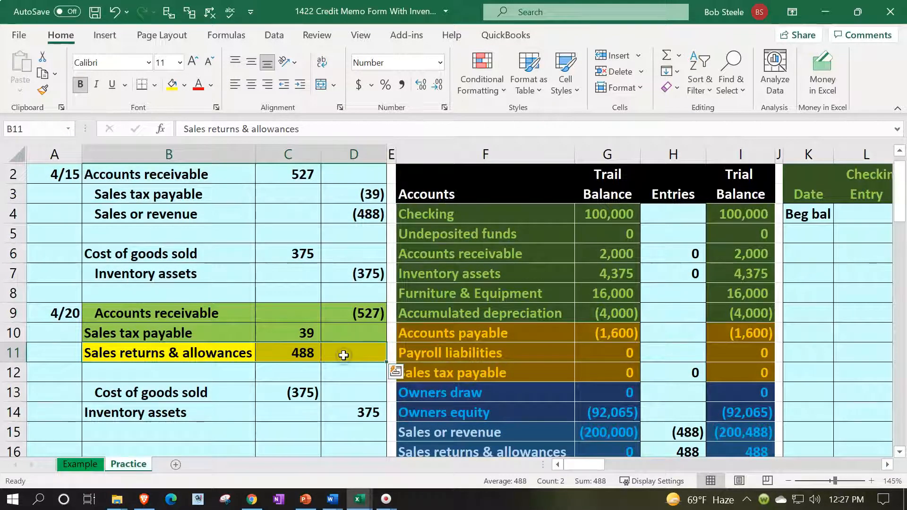
left_click_drag(237, 314, 329, 312)
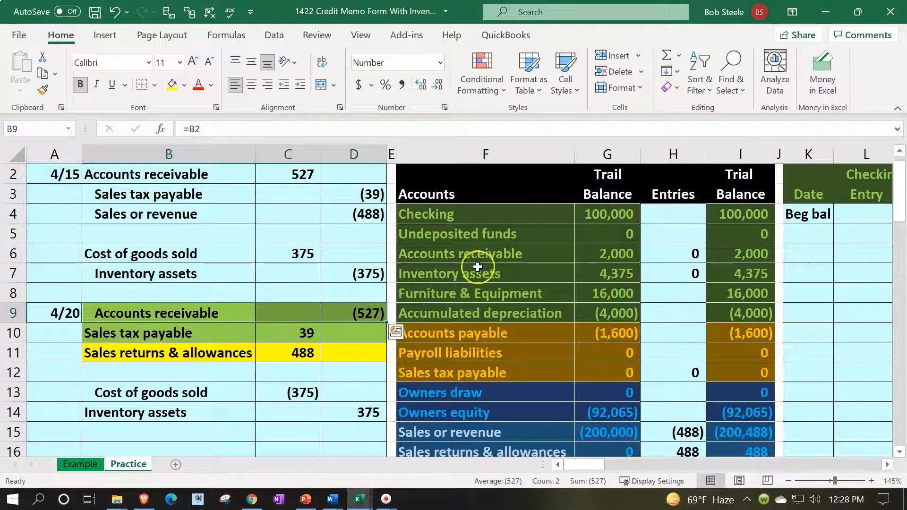
Go from the Accounts receivable trial balance row to the subledger's next empty date row
left_click(487, 256)
key("Right")
key("Right")
key("Right")
key("Right")
key("Right")
key("Right")
key("Right")
key("Right")
key("Right")
key("Right")
key("Right")
key("Right")
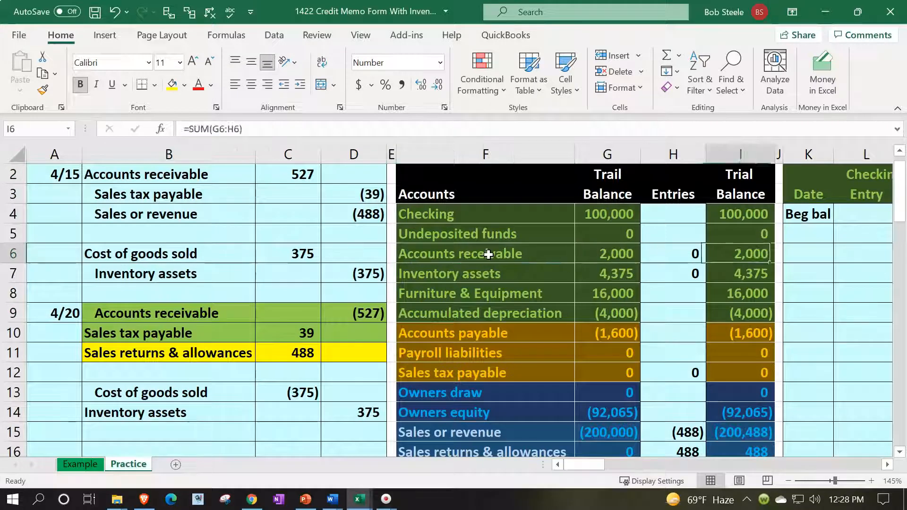
key("Right")
key("Down")
key("Down")
key("Down")
key("Down")
key("Down")
key("Down")
key("Down")
key("Down")
key("Down")
key("Down")
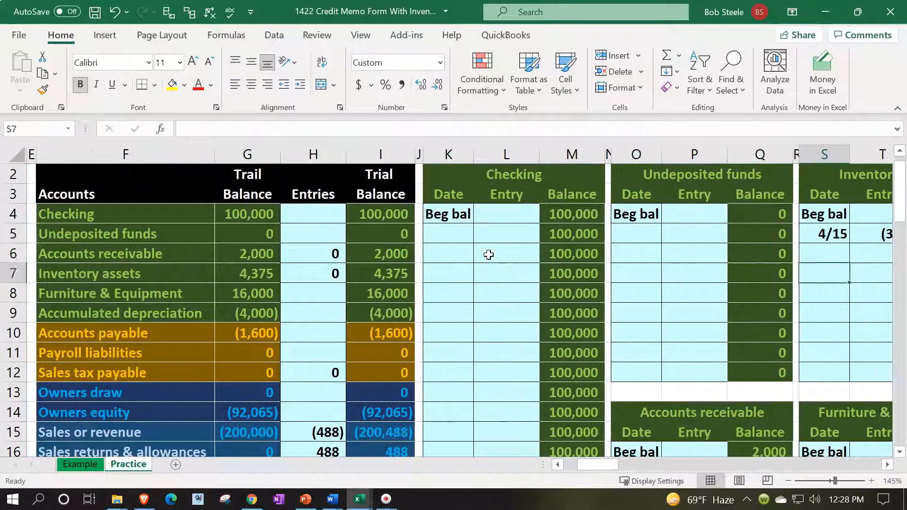
key("Down")
key("Down")
key("Down")
key("Down")
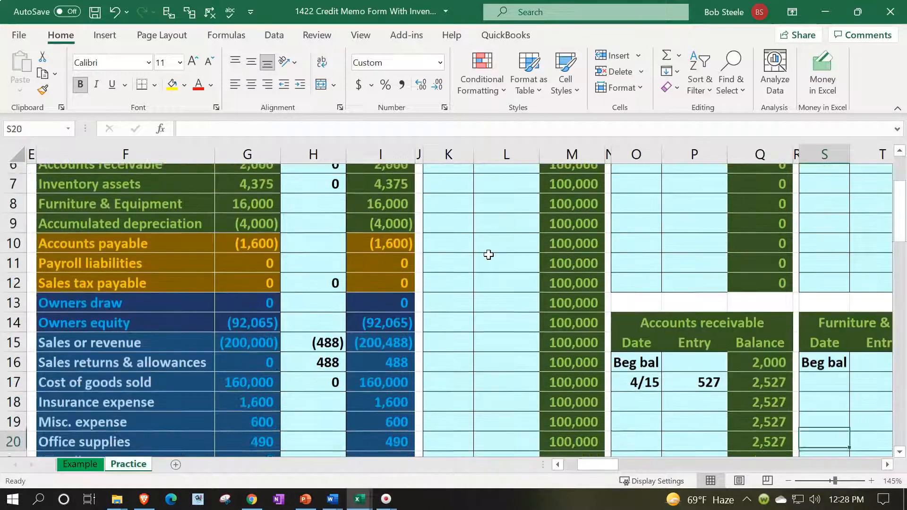
key("Left")
key("Left")
key("Left")
key("Left")
key("Up")
key("Up")
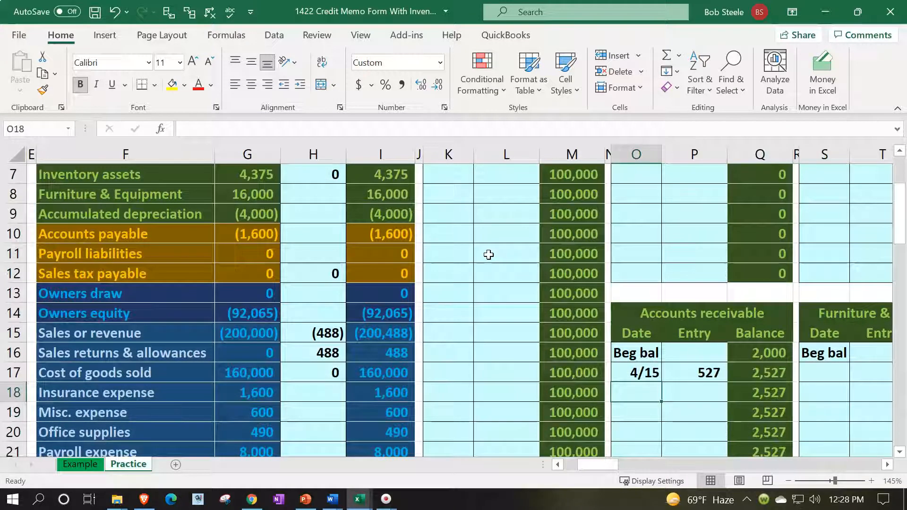
Enter date 4/20 with entry =D9, the (527) credit, in the Accounts receivable ledger
type("4/20")
key("Tab")
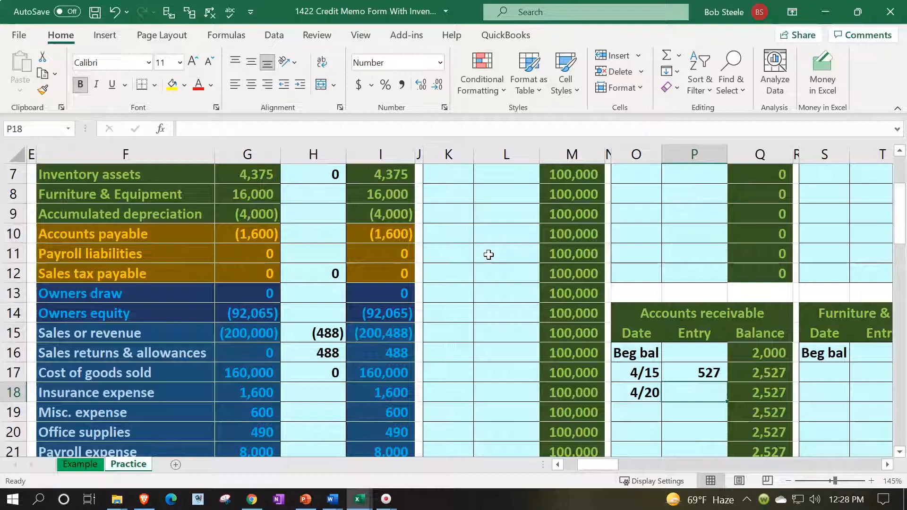
type("=")
key("Left")
key("Left")
key("Left")
key("Left")
key("Left")
key("Left")
key("Left")
key("Left")
key("Left")
key("Left")
key("Left")
key("Left")
key("Left")
key("Left")
key("Left")
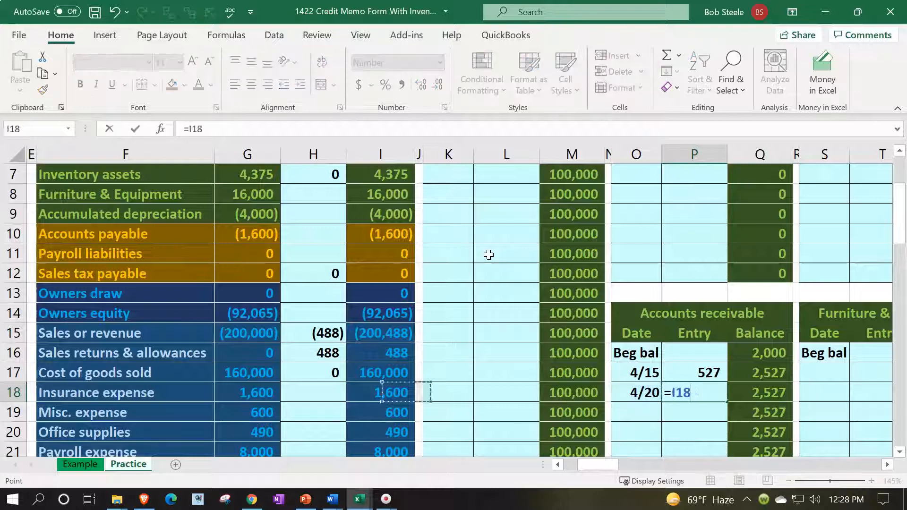
key("Up")
key("Up")
key("Up")
key("Up")
key("Up")
key("Up")
key("Up")
key("Up")
key("Right")
key("Right")
key("Right")
key("Up")
key("Return")
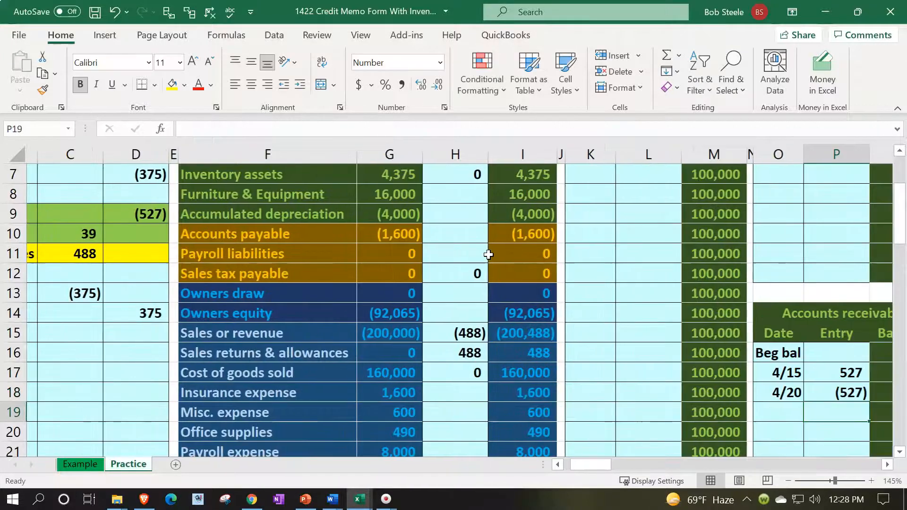
Review the 4/15 and 4/20 entry links and running balance formulas such as =Q17+P18
key("Right")
key("Right")
key("Up")
key("Up")
key("Up")
key("Left")
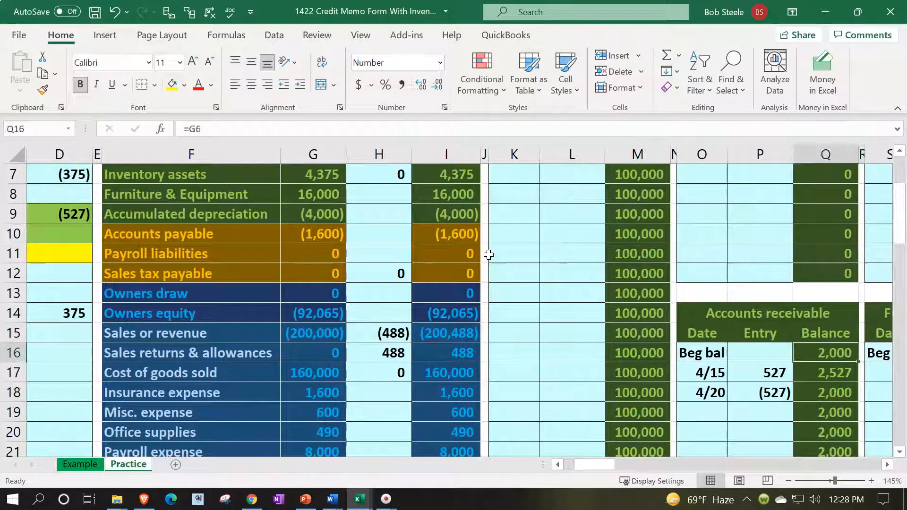
key("Left")
key("Down")
key("Right")
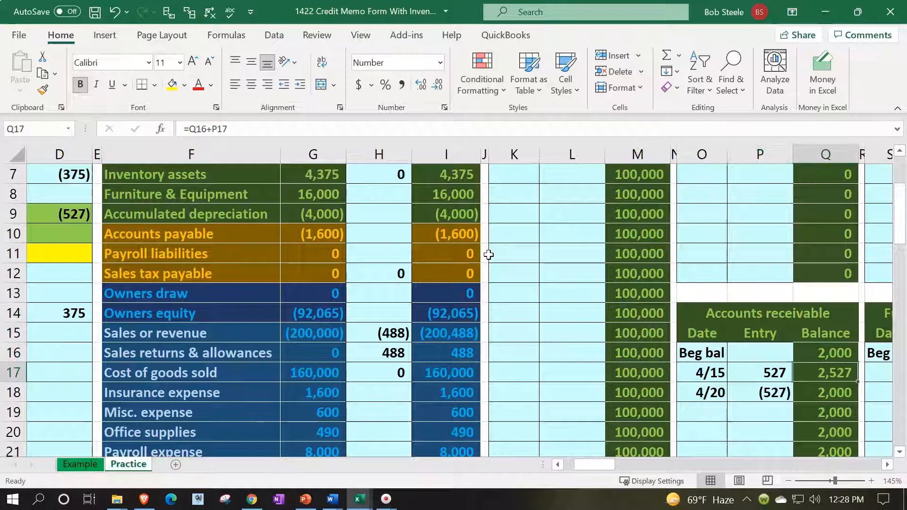
key("Down")
key("Left")
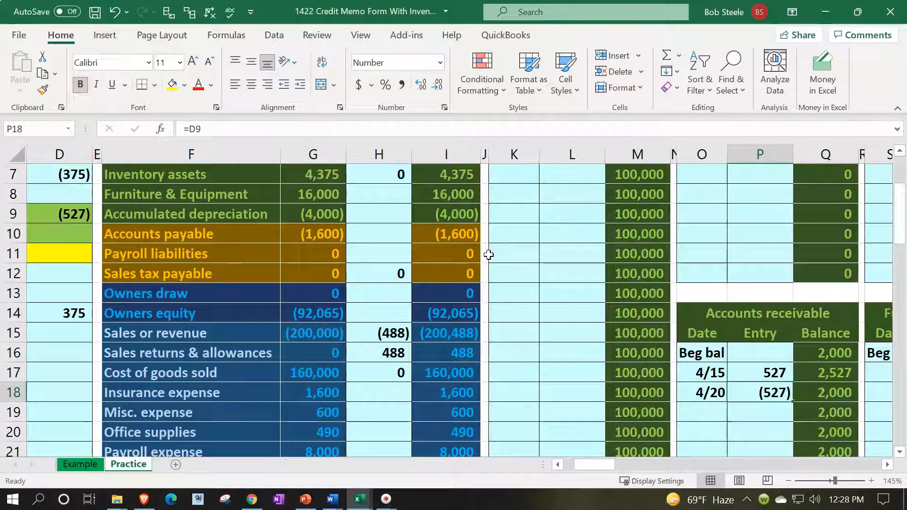
key("Right")
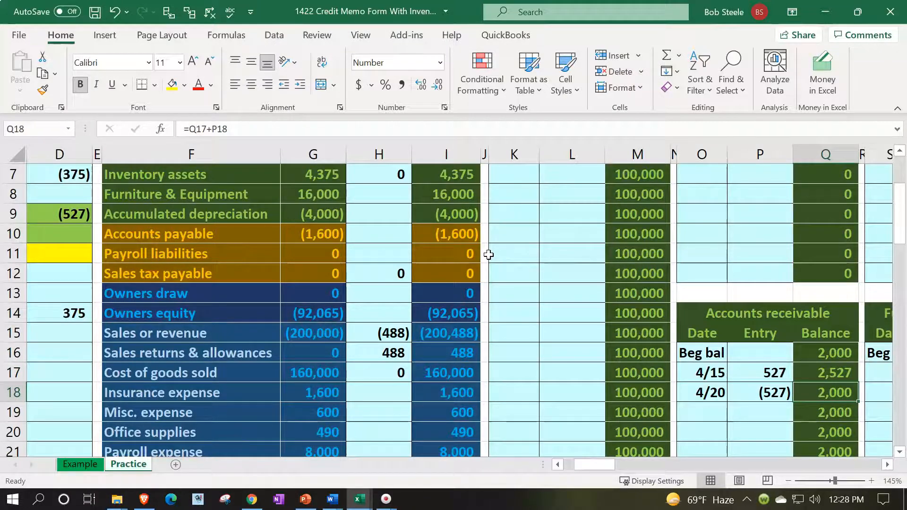
Return to the 4/20 journal entry and locate Sales tax payable in the trial balance
scroll(489, 255, "up", 2)
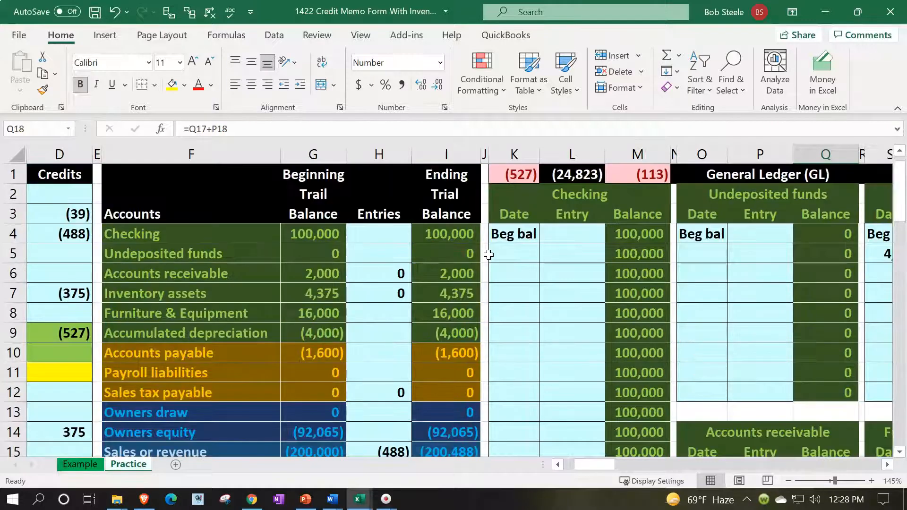
left_click(488, 254)
key("Left")
key("Home")
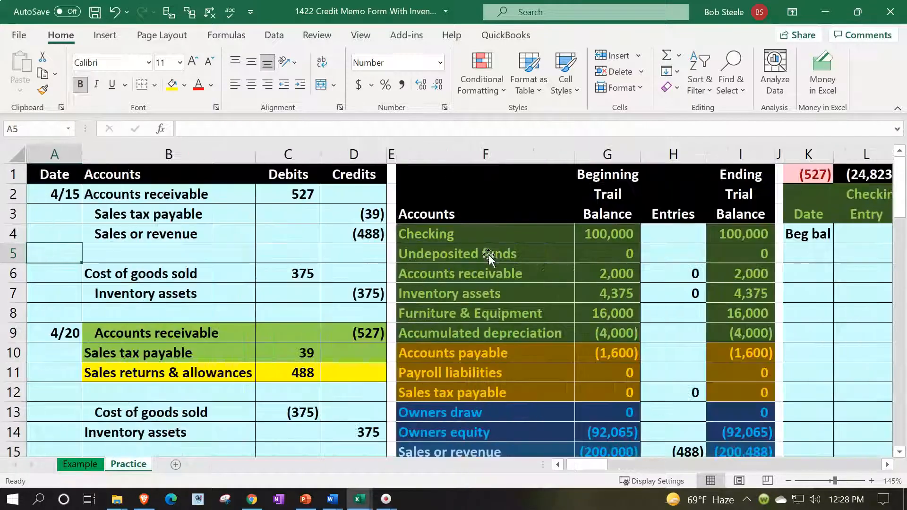
key("Down")
key("Down")
key("Down")
key("Down")
key("Down")
key("Right")
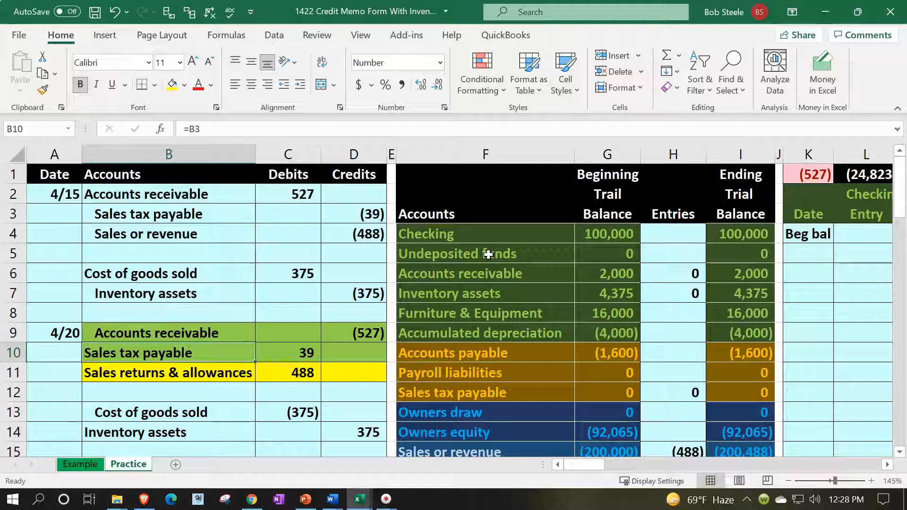
key("Right")
key("Right")
key("Down")
key("Down")
key("Right")
key("Right")
key("Right")
key("Right")
key("Right")
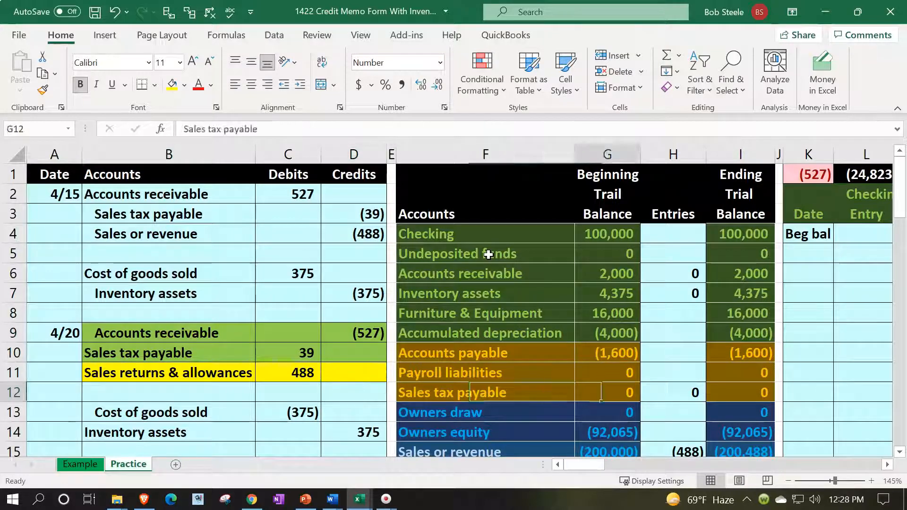
Move to the next empty date row, AA18, in the Sales tax payable ledger
key("Right")
key("Right")
key("Right")
key("Right")
key("Right")
key("Right")
key("Right")
key("Right")
key("Right")
key("Right")
key("Right")
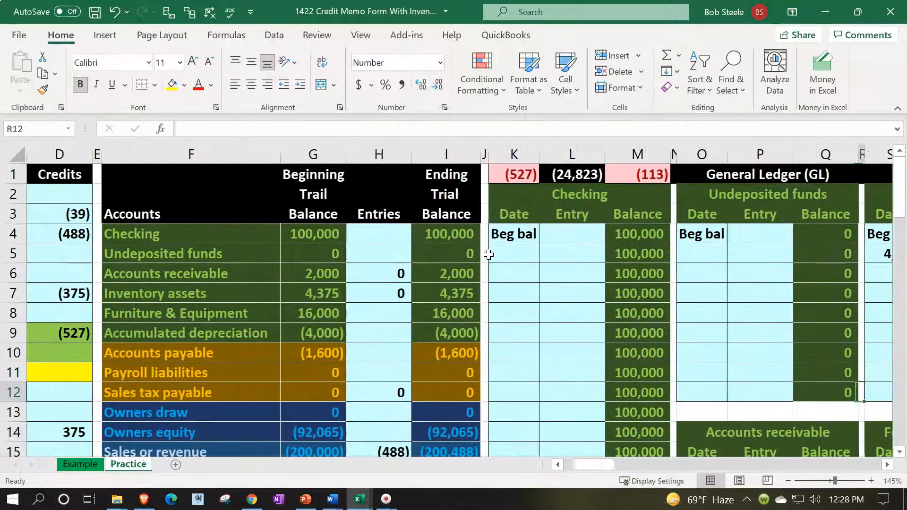
key("Right")
key("Right")
key("Right")
key("Right")
key("Right")
key("Right")
key("Right")
key("Right")
key("Right")
key("Right")
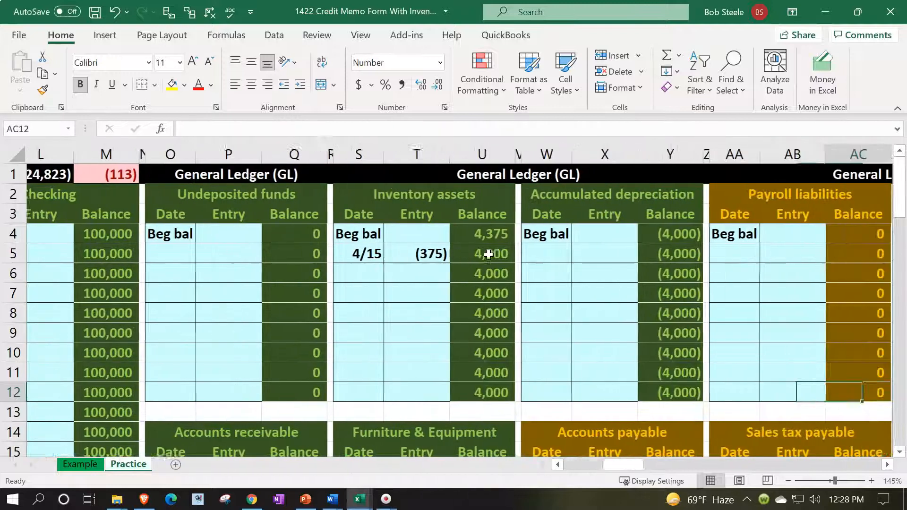
key("Down")
key("Down")
key("Down")
key("Down")
key("Down")
key("Down")
key("Down")
key("Down")
key("Left")
key("Left")
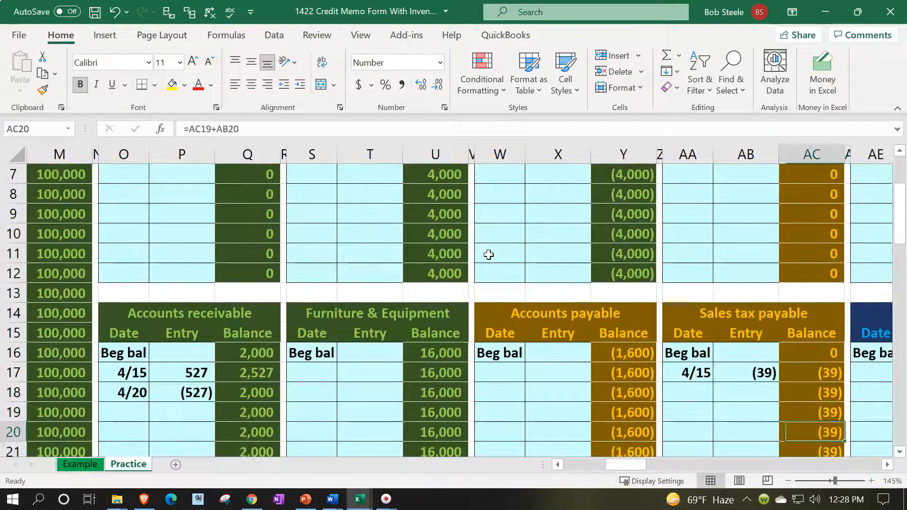
key("Left")
key("Up")
key("Up")
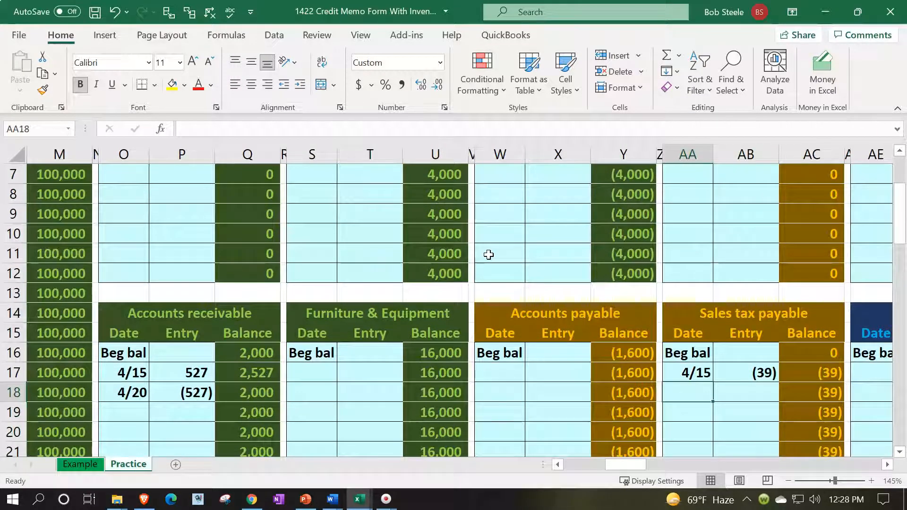
Post 4/20 with entry =C10 (39) in AB18 and confirm AC18's balance is 0
type("4/")
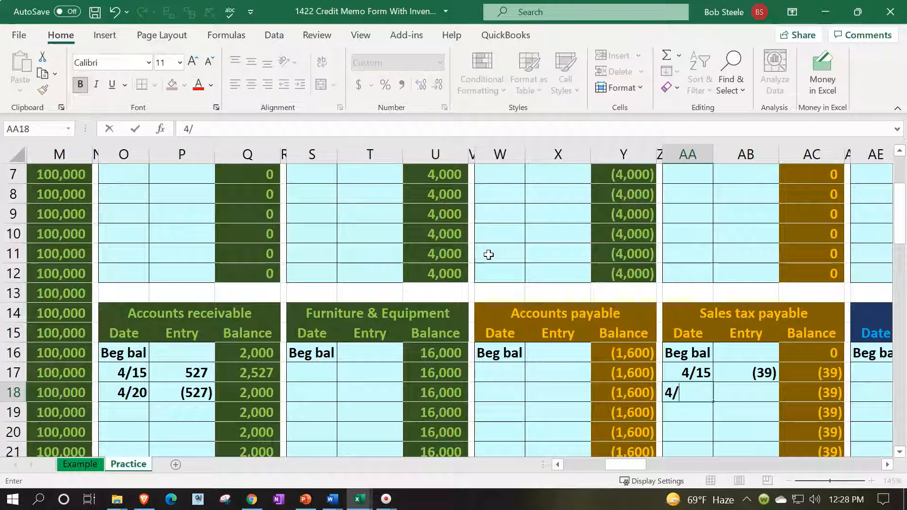
type("20")
key("Return")
key("Up")
key("Right")
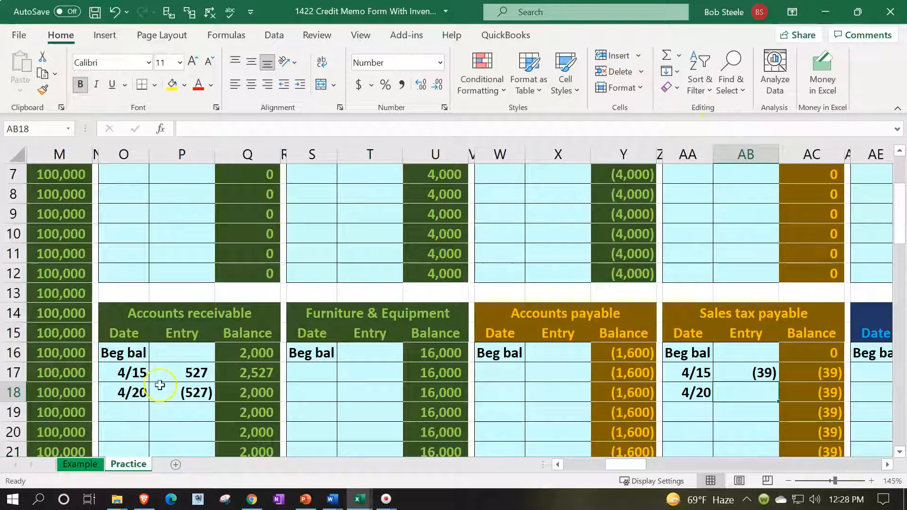
type("=")
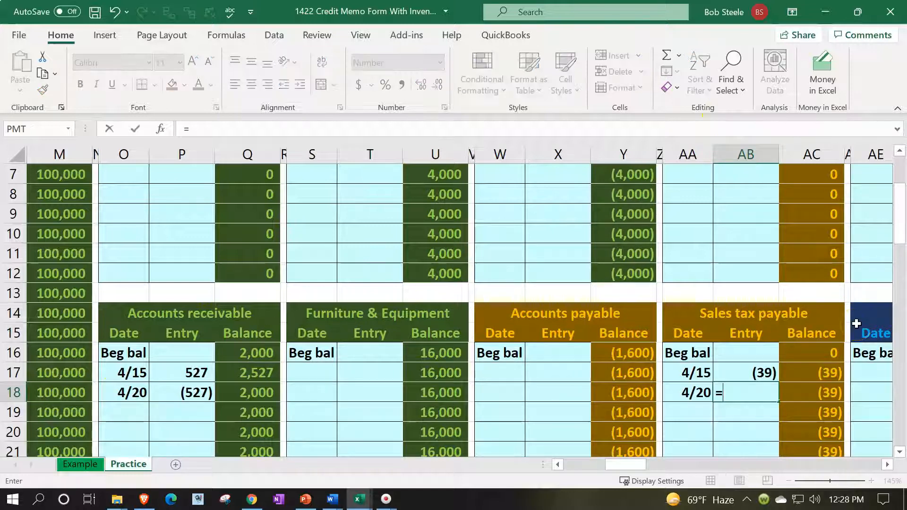
key("Left")
key("Left")
key("Left")
key("Left")
key("Left")
key("Left")
key("Left")
key("Left")
key("Left")
key("Left")
key("Left")
key("Left")
key("Left")
key("Left")
key("Left")
key("Left")
key("Left")
key("Left")
key("Left")
key("Left")
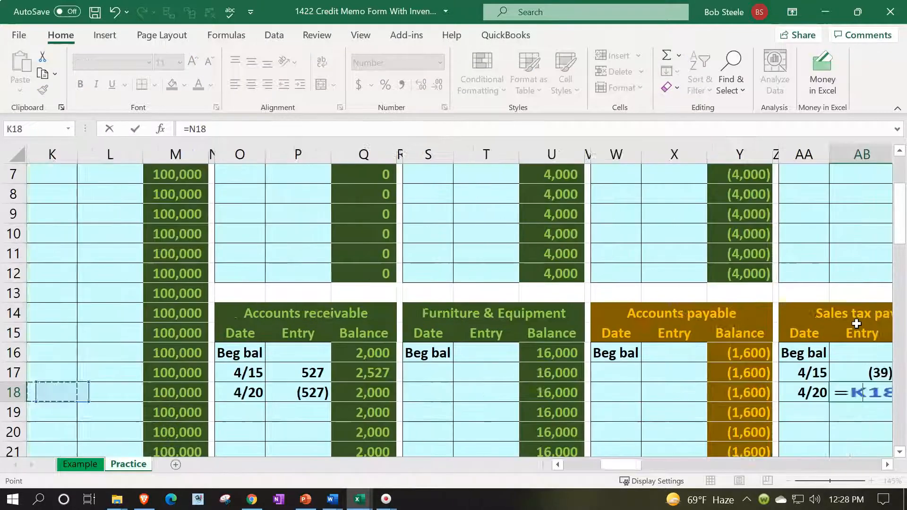
key("Up")
key("Up")
key("Up")
key("Up")
key("Up")
key("Up")
key("Up")
key("Up")
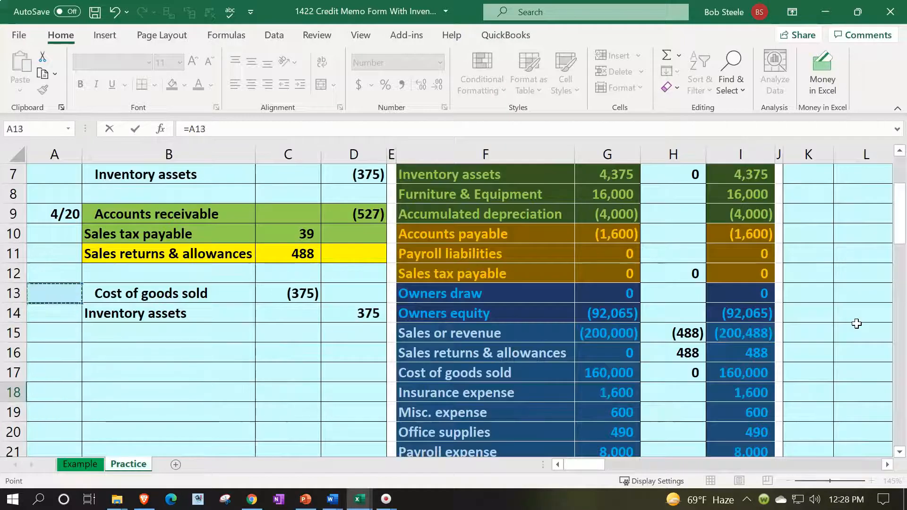
key("Right")
key("Right")
key("Return")
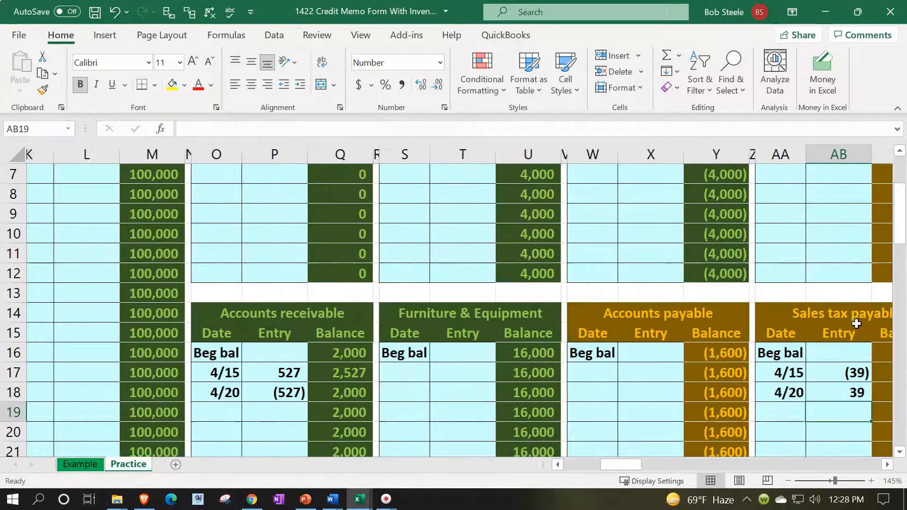
key("Up")
key("Up")
key("Right")
key("Down")
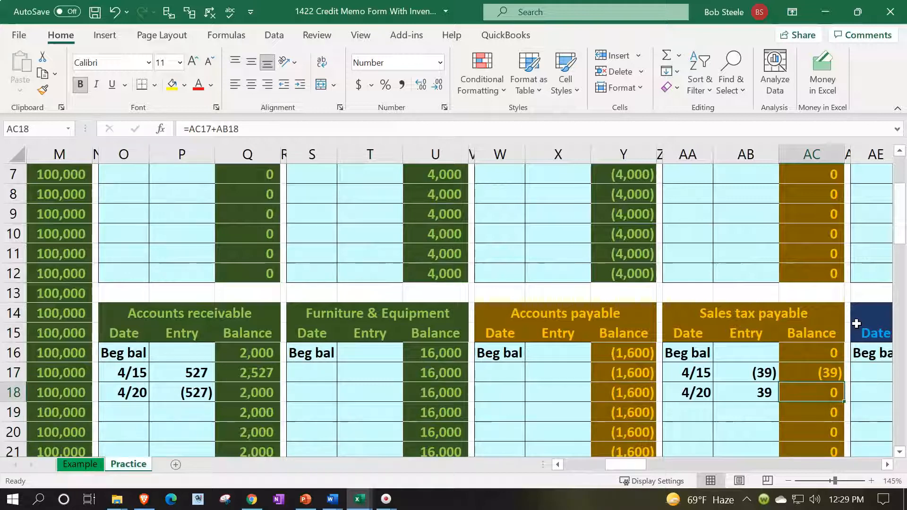
key("Left")
key("Left")
key("Left")
key("Left")
key("Left")
key("Left")
key("Left")
key("Left")
key("Left")
key("Left")
key("Left")
key("Left")
key("Left")
key("Left")
key("Left")
key("Left")
key("Left")
key("Left")
key("Left")
key("Left")
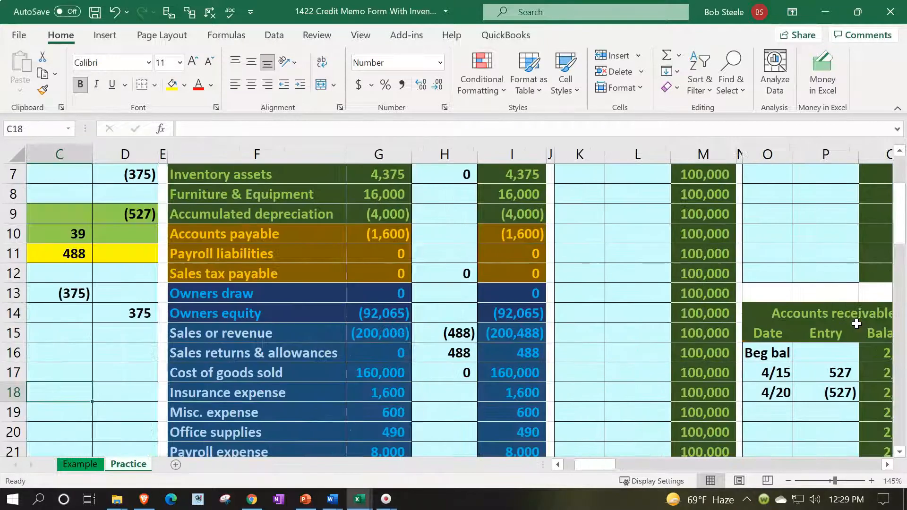
key("Left")
key("Left")
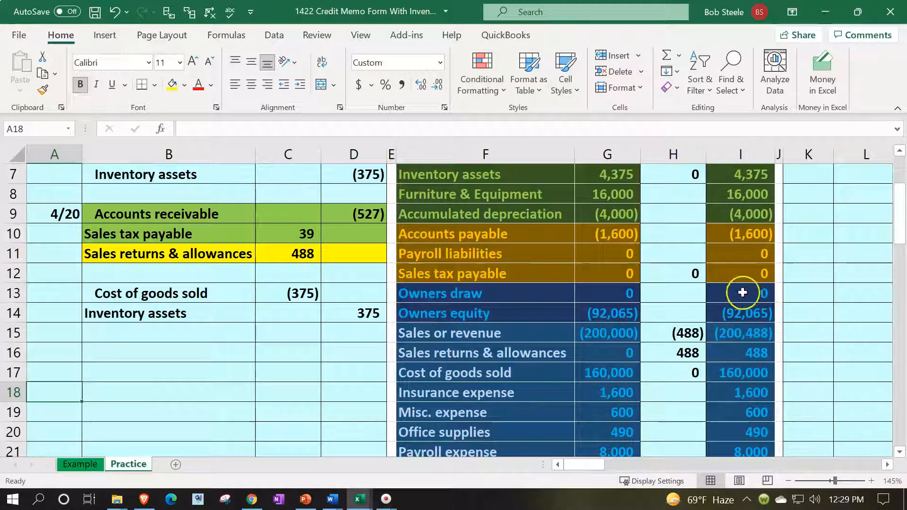
left_click(726, 273)
left_click_drag(48, 250, 144, 258)
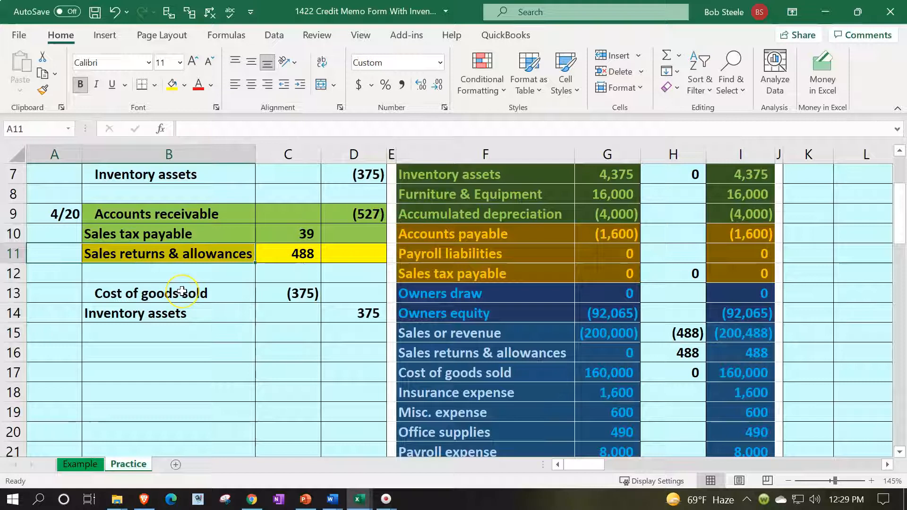
key("Down")
key("Down")
key("Down")
key("Right")
key("Right")
key("Right")
key("Down")
key("Right")
key("Down")
key("Right")
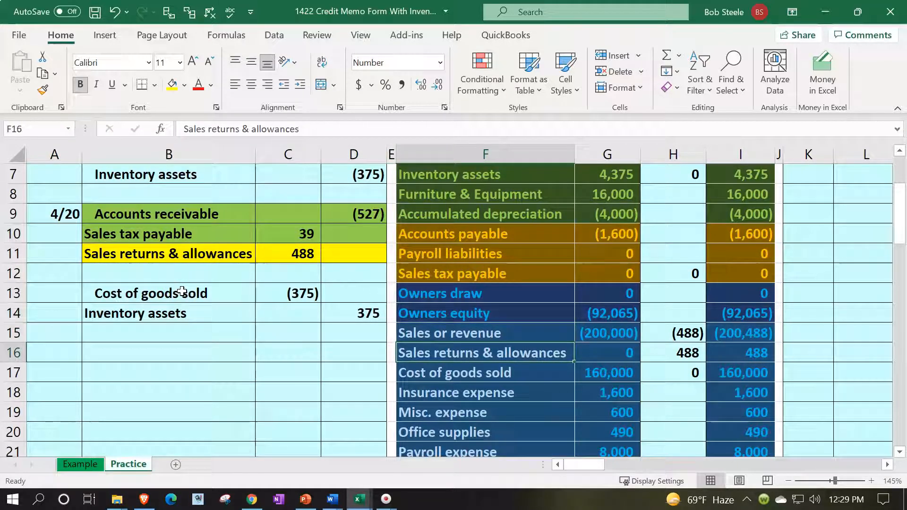
key("Right")
key("Right")
key("Right")
key("Right")
key("Right")
key("Right")
key("Right")
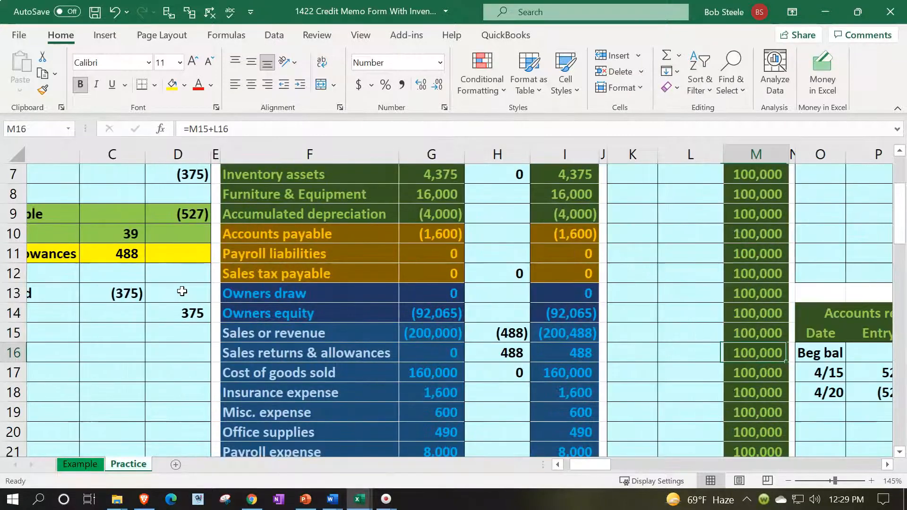
key("Right")
key("Right")
key("Right")
key("Right")
key("Right")
key("Right")
key("Right")
key("Right")
key("Right")
key("Right")
key("Right")
key("Right")
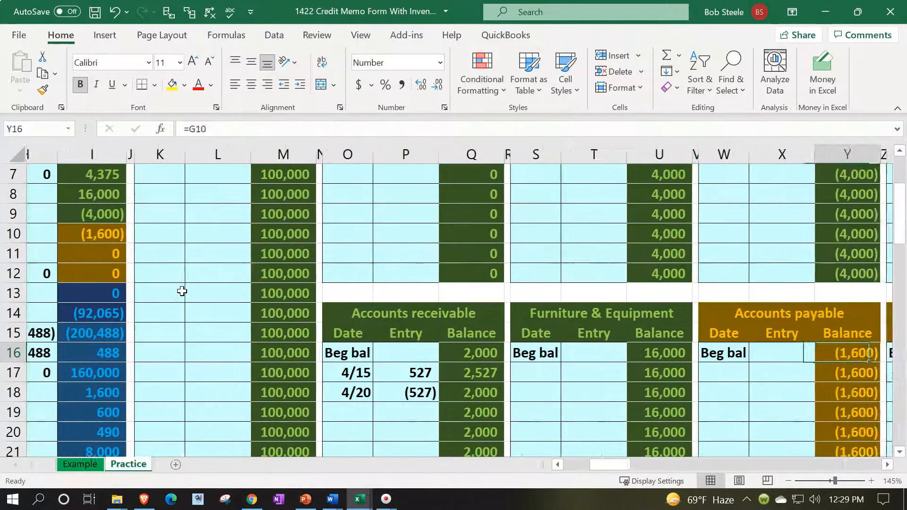
key("Right")
key("Right")
key("Right")
key("Right")
key("Right")
key("Right")
key("Right")
key("Right")
key("Right")
key("Right")
key("Right")
key("Right")
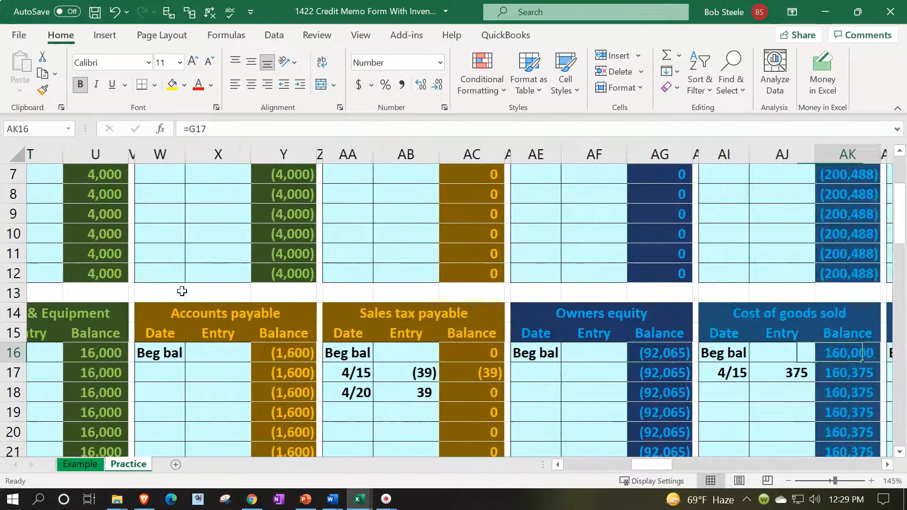
key("Right")
key("Right")
key("Right")
key("Right")
key("Right")
key("Right")
key("Right")
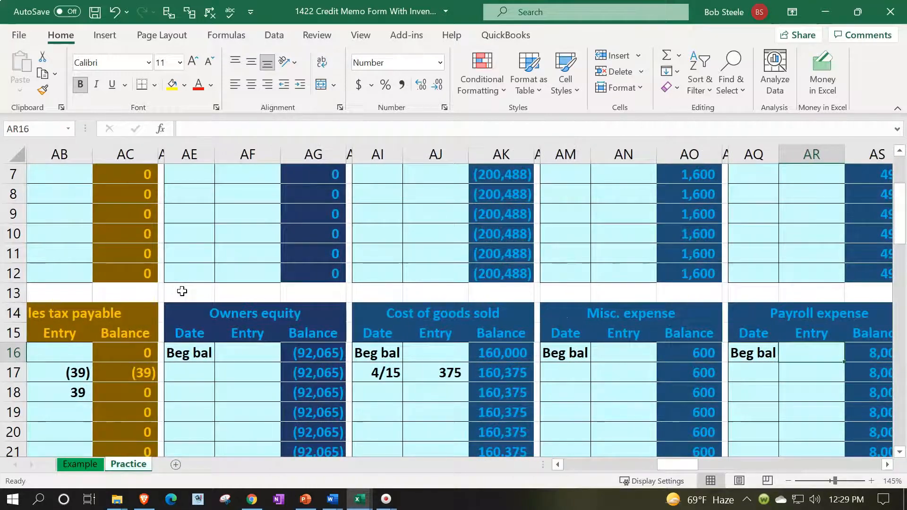
scroll(486, 284, "up", 2)
scroll(502, 298, "down", 2)
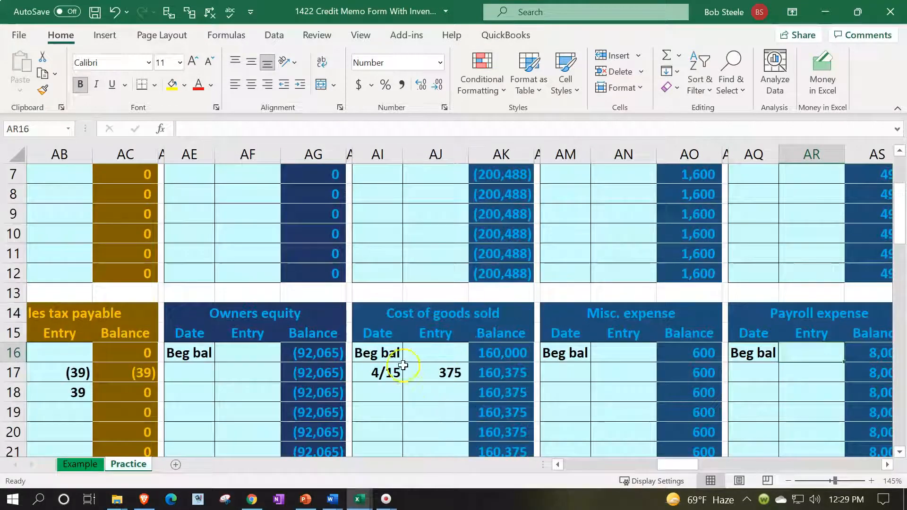
scroll(519, 302, "up", 2)
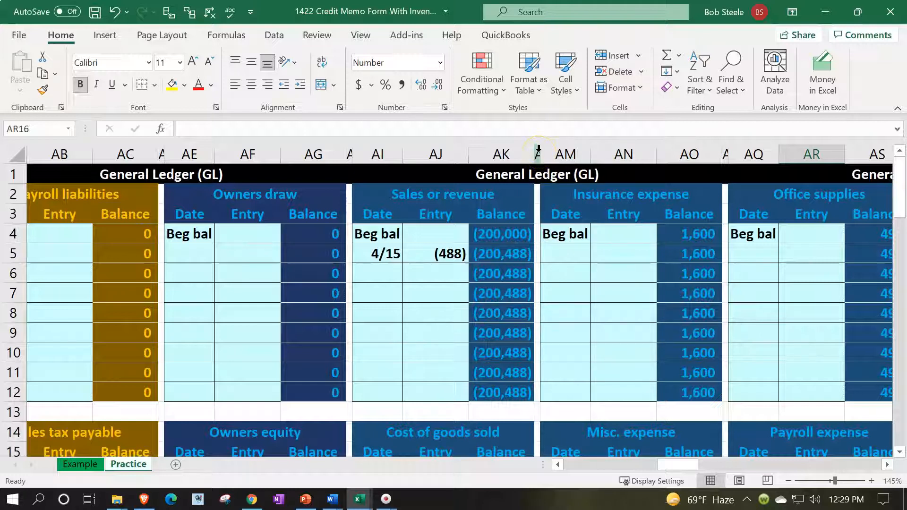
Insert three blank columns right after the Sales or revenue ledger
left_click_drag(350, 154, 724, 150)
left_click(514, 256)
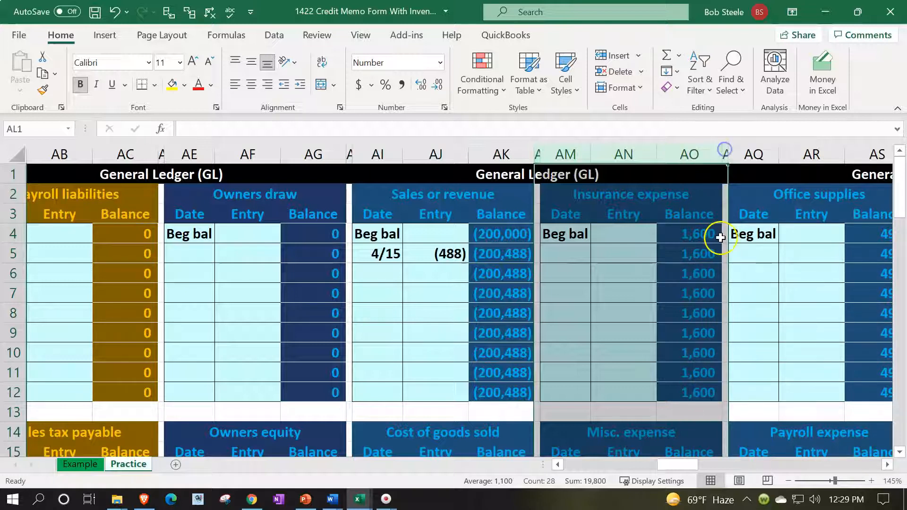
right_click(582, 223)
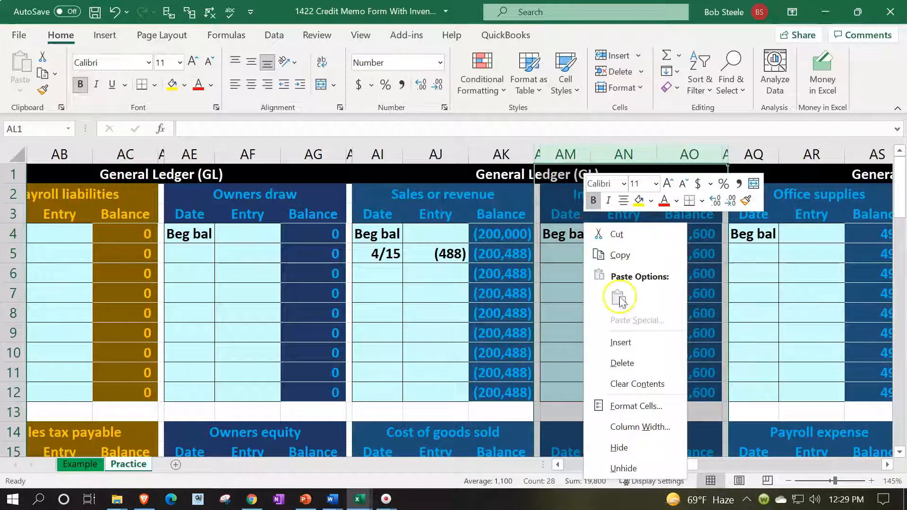
left_click(622, 342)
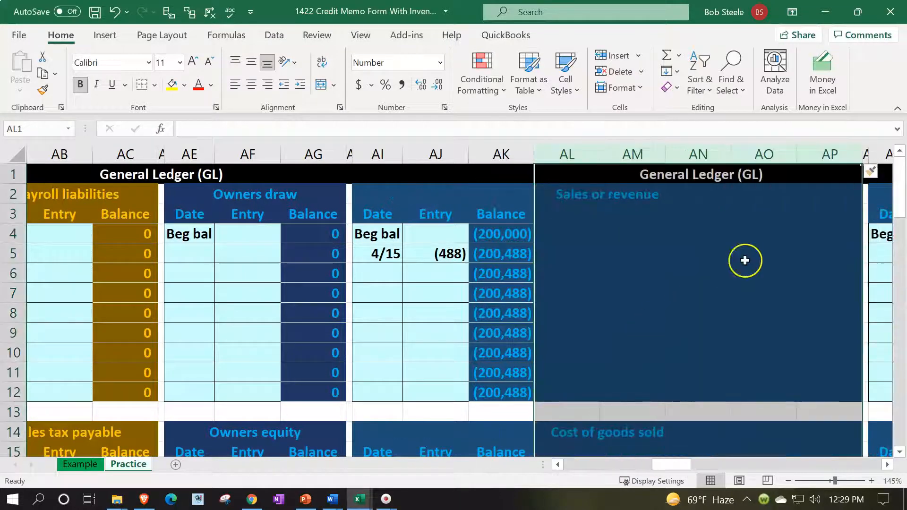
Clear formatting from the inserted columns, then select Sales or revenue columns AH to AK
left_click(883, 175)
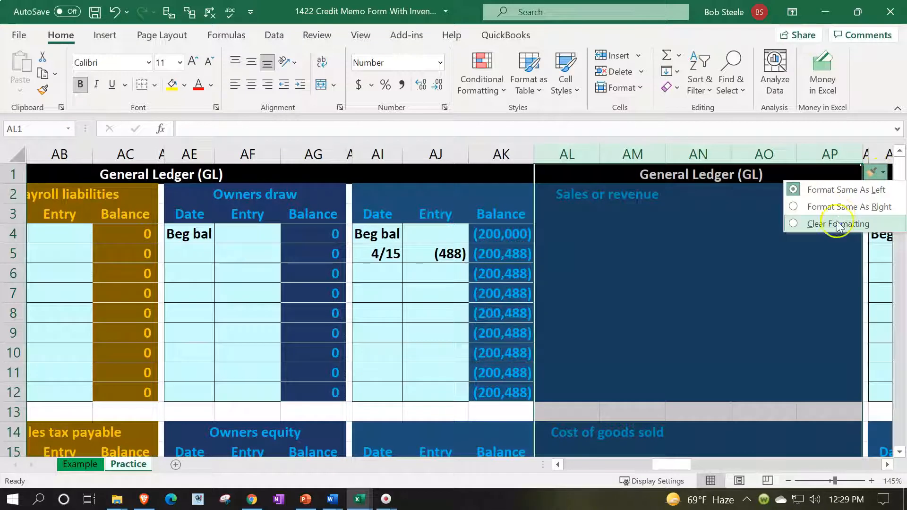
left_click(837, 224)
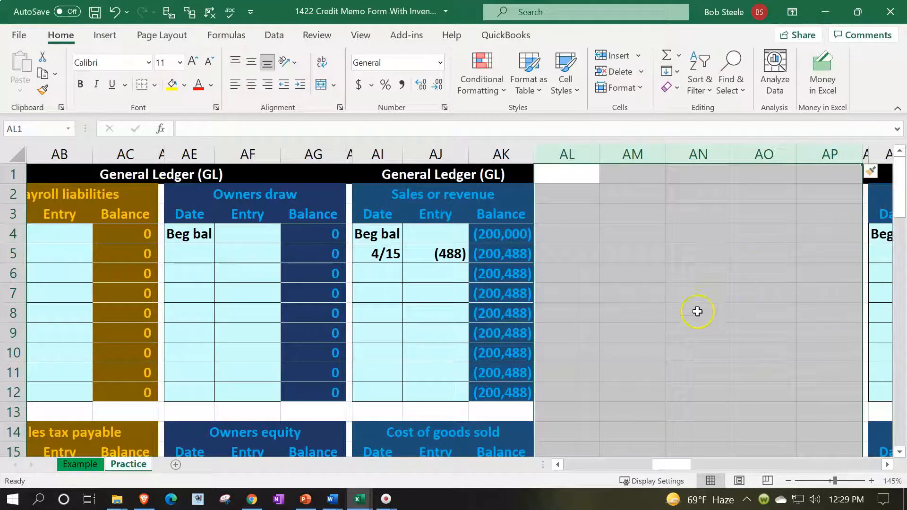
left_click(697, 311)
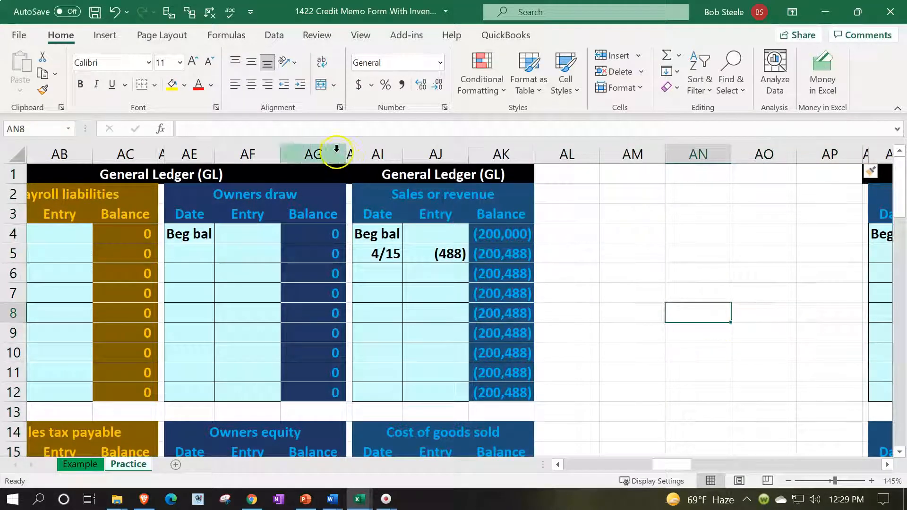
left_click_drag(350, 154, 476, 165)
Copy columns AH:AK into AL and delete the spare column AP
key("ctrl+c")
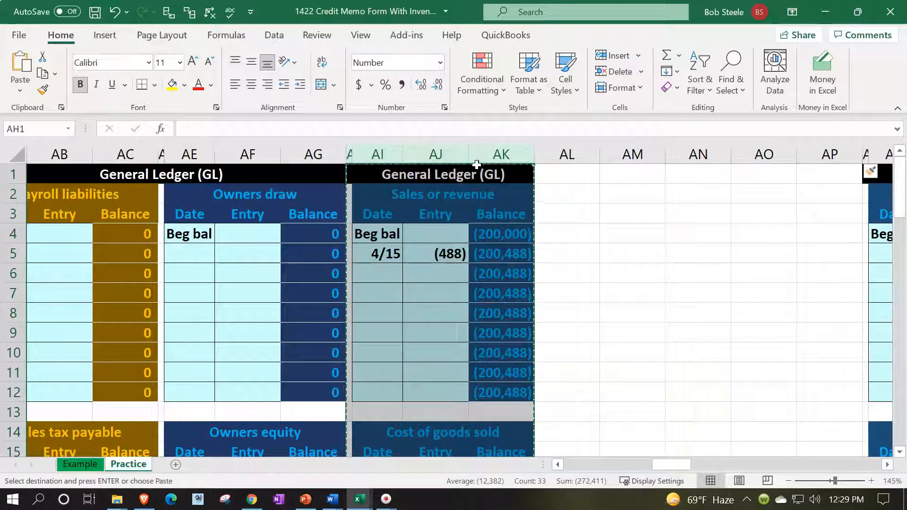
left_click(570, 179)
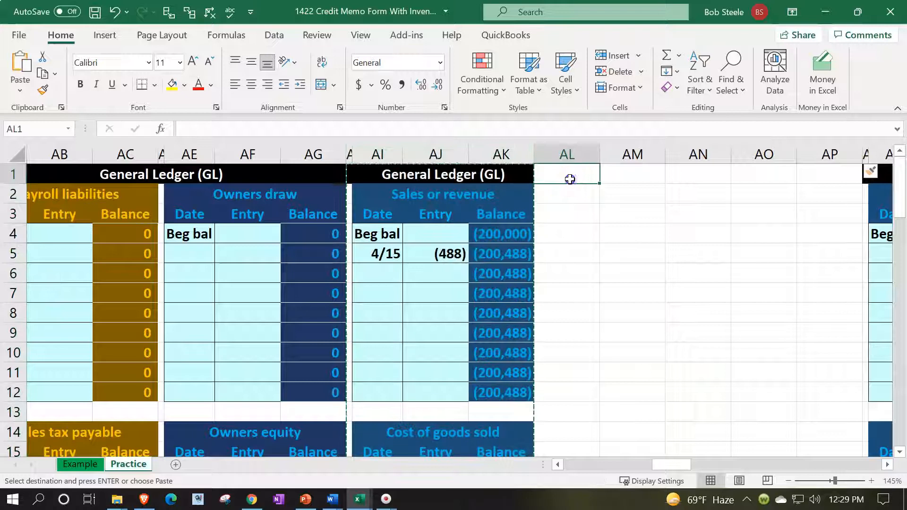
scroll(472, 223, "down", 2)
scroll(469, 223, "up", 2)
key("ctrl+v")
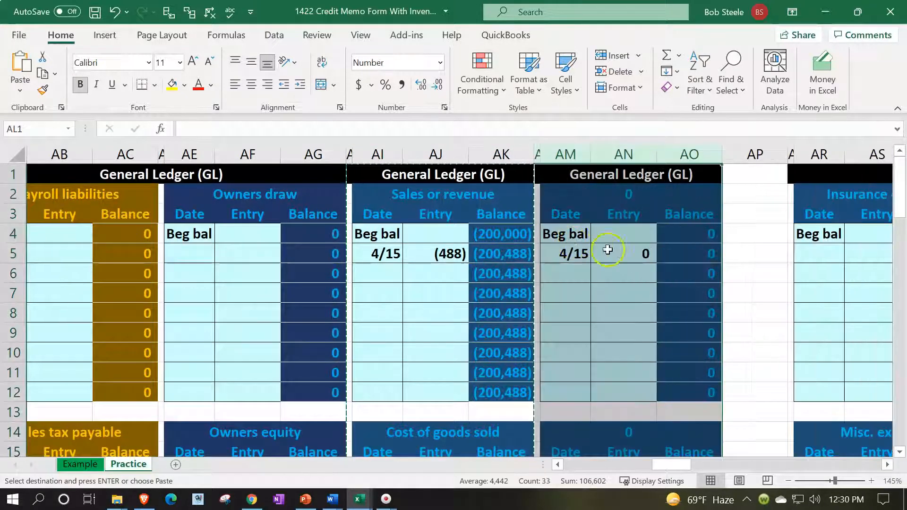
left_click(762, 219)
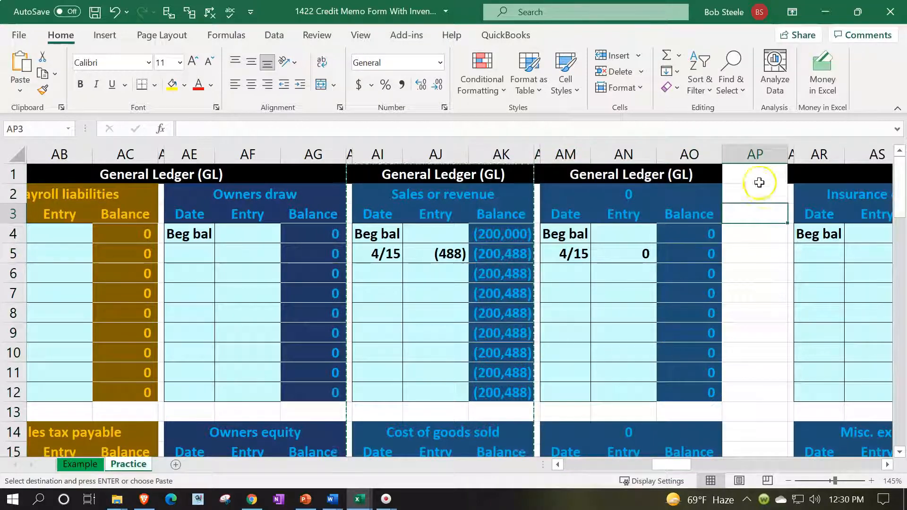
left_click(755, 155)
right_click(758, 225)
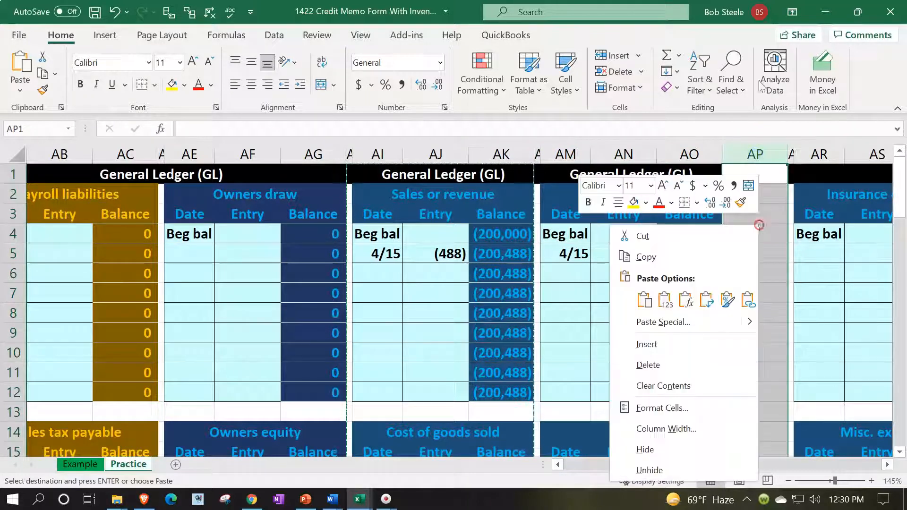
left_click(646, 364)
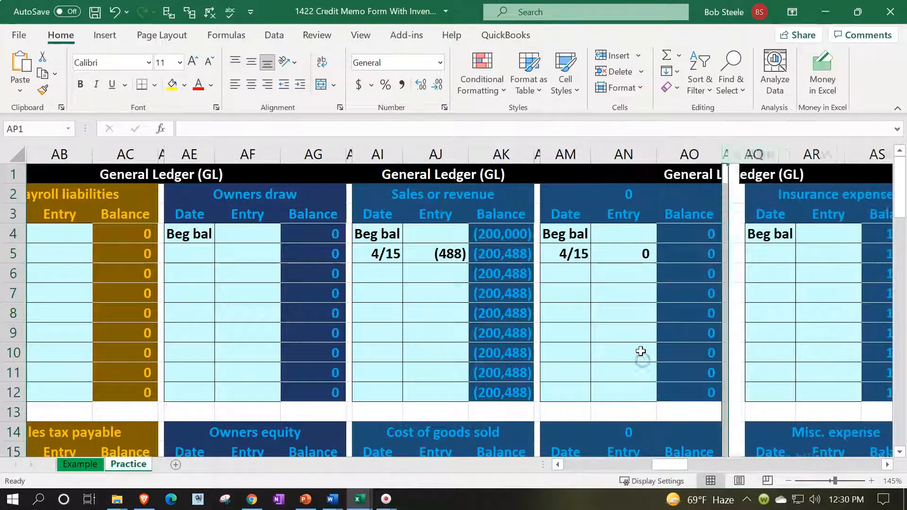
Clear the copied 4/15 date and 2,000 amount in AM17:AN17
scroll(632, 338, "down", 2)
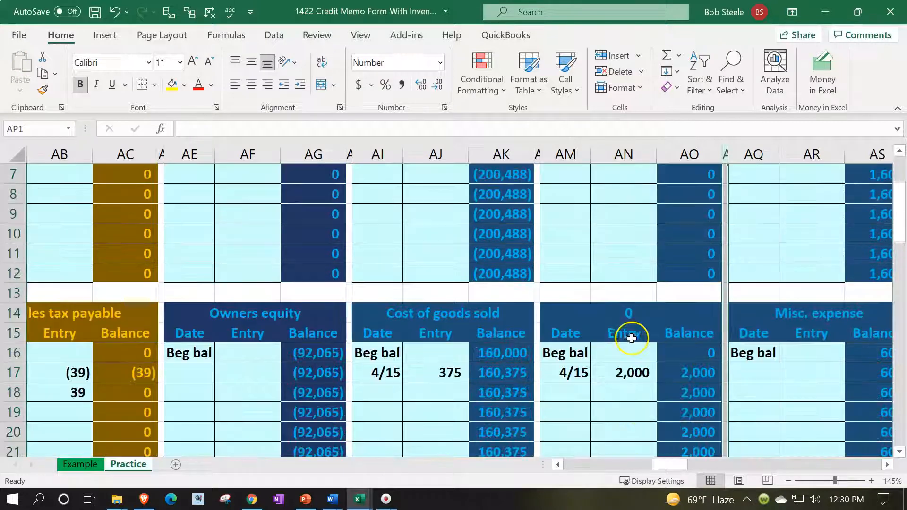
scroll(631, 336, "up", 1)
scroll(619, 330, "down", 2)
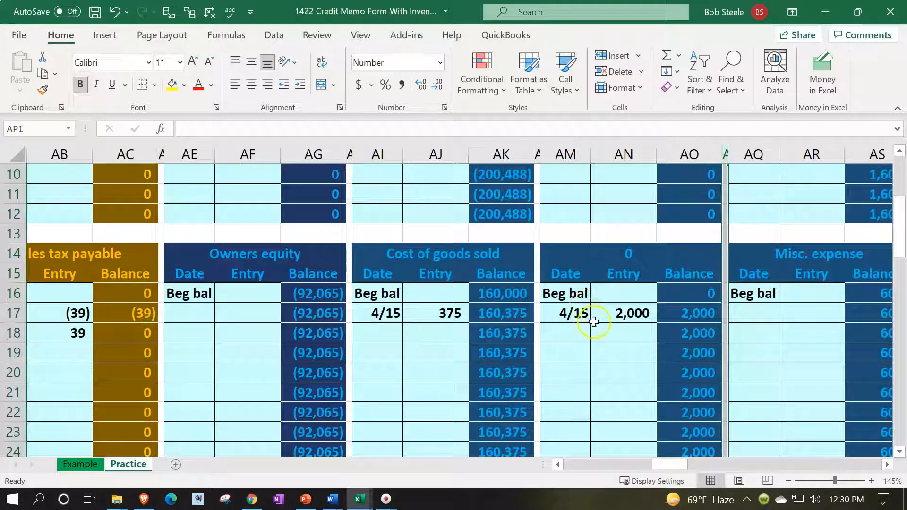
left_click_drag(576, 316, 607, 314)
key("Delete")
scroll(607, 314, "up", 3)
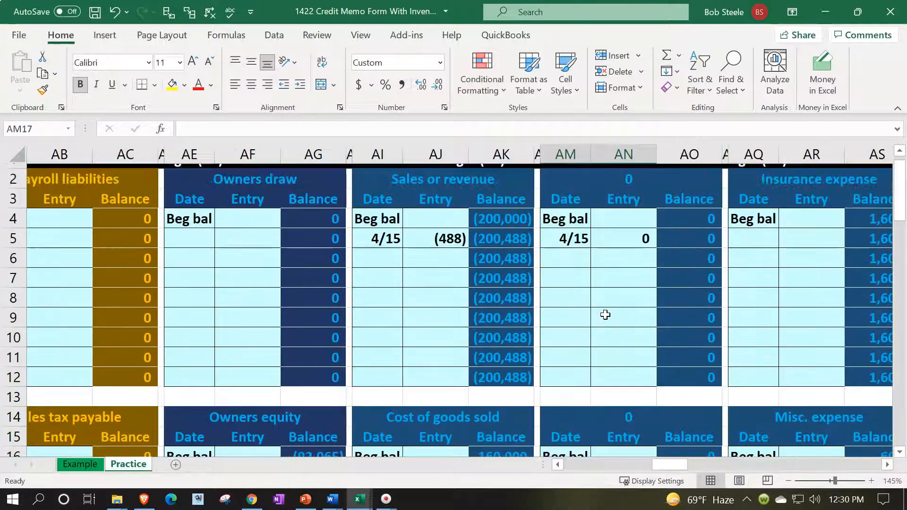
scroll(607, 314, "down", 2)
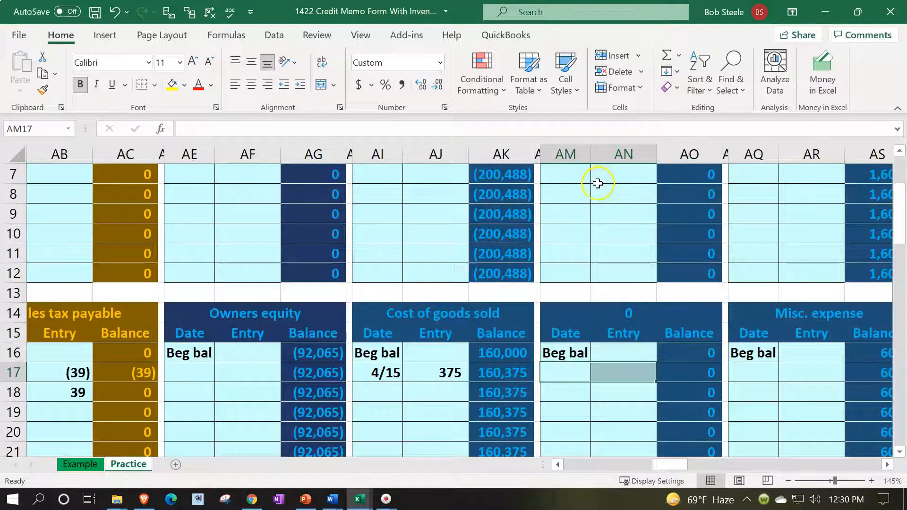
scroll(567, 249, "up", 2)
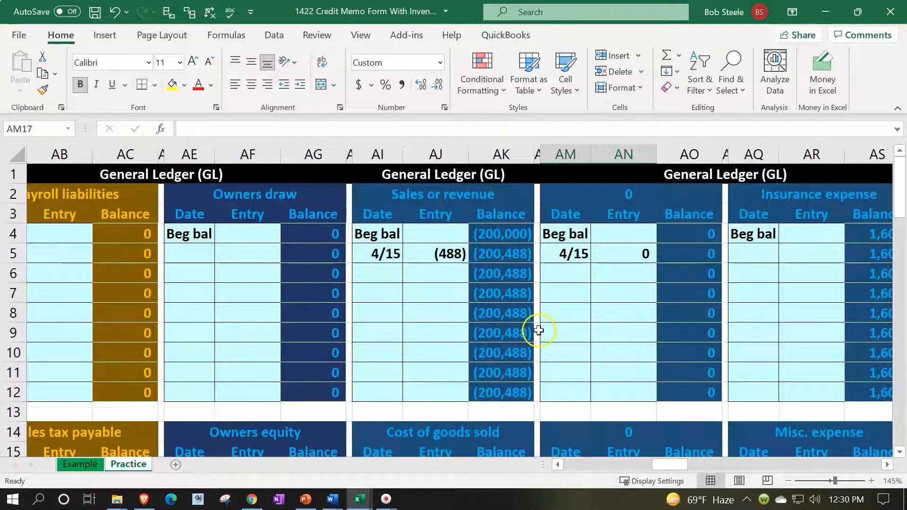
scroll(539, 330, "down", 2)
scroll(551, 328, "up", 2)
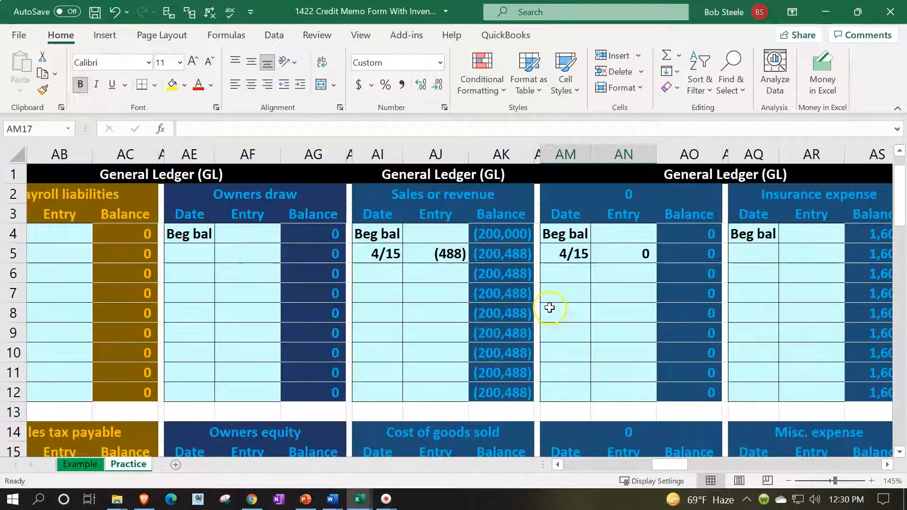
scroll(558, 220, "down", 2)
Copy the Cost of goods sold ledger AI14:AK24 and paste it at AM2
left_click_drag(370, 309, 477, 417)
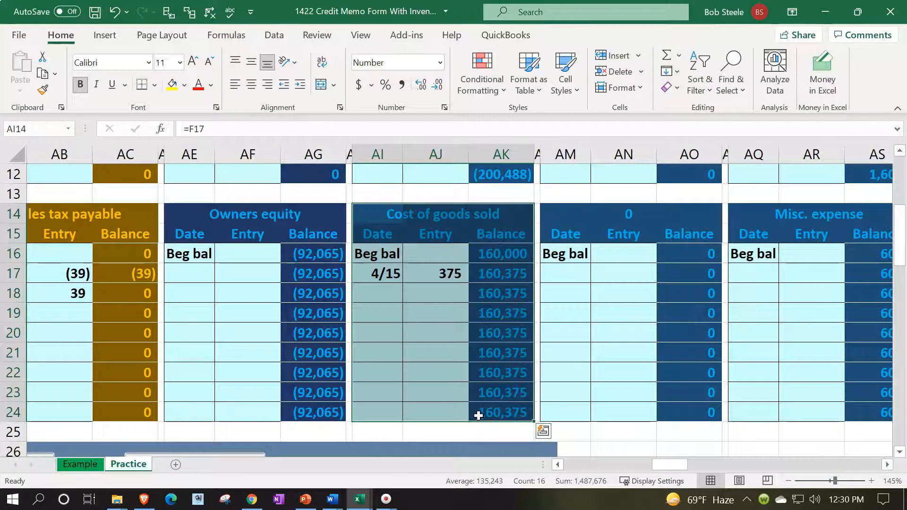
key("ctrl+c")
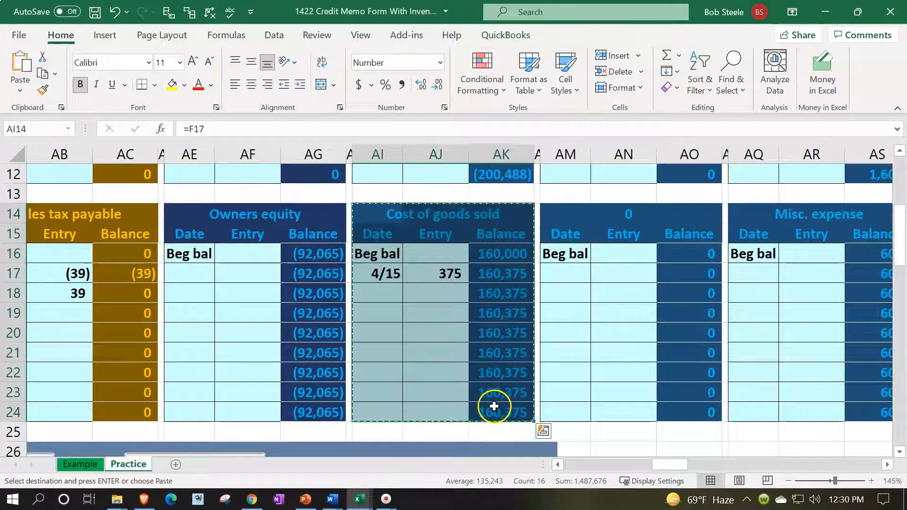
scroll(494, 403, "up", 4)
left_click(567, 192)
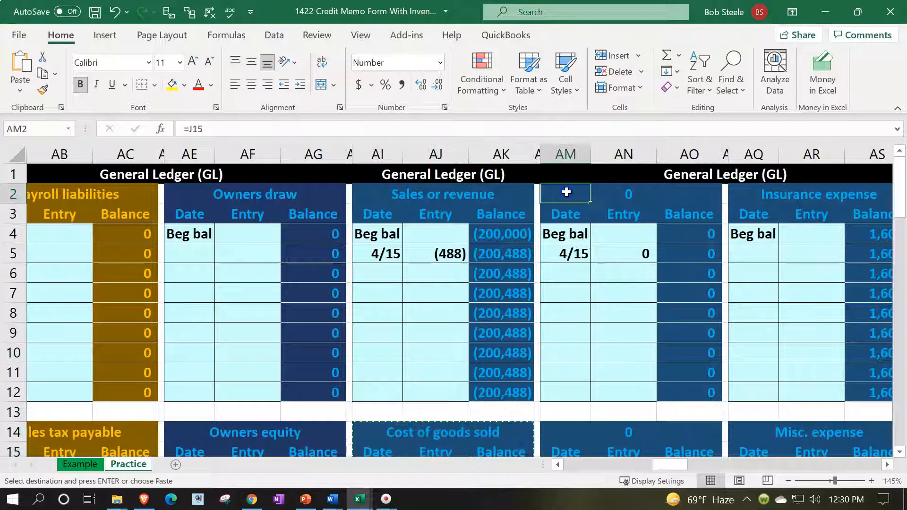
key("Return")
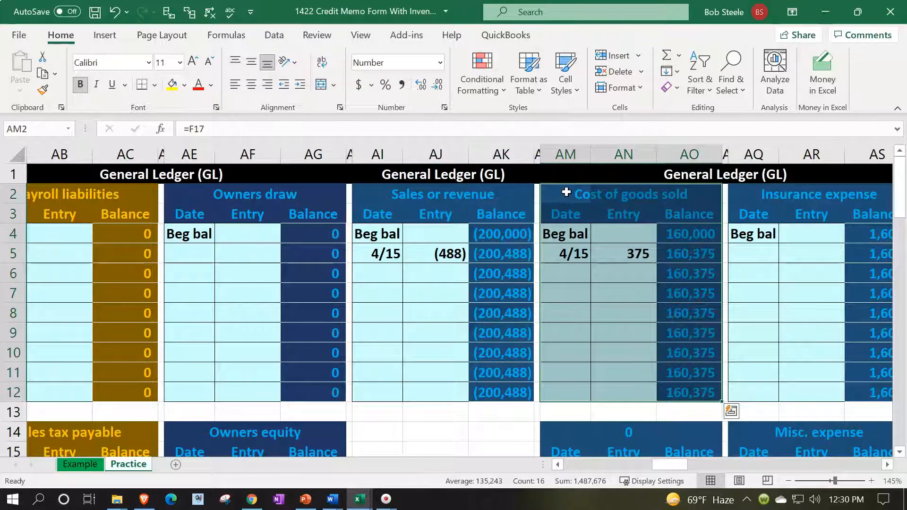
Copy the blank account block AM14:AO24 into AI14, replacing the old Cost of goods sold spot
scroll(567, 192, "down", 4)
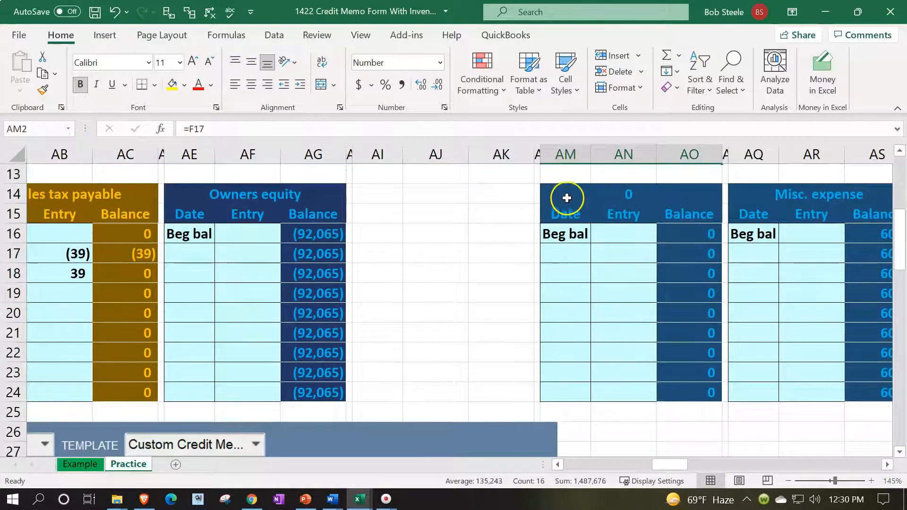
left_click_drag(566, 194, 687, 384)
key("ctrl+c")
key("ctrl+q")
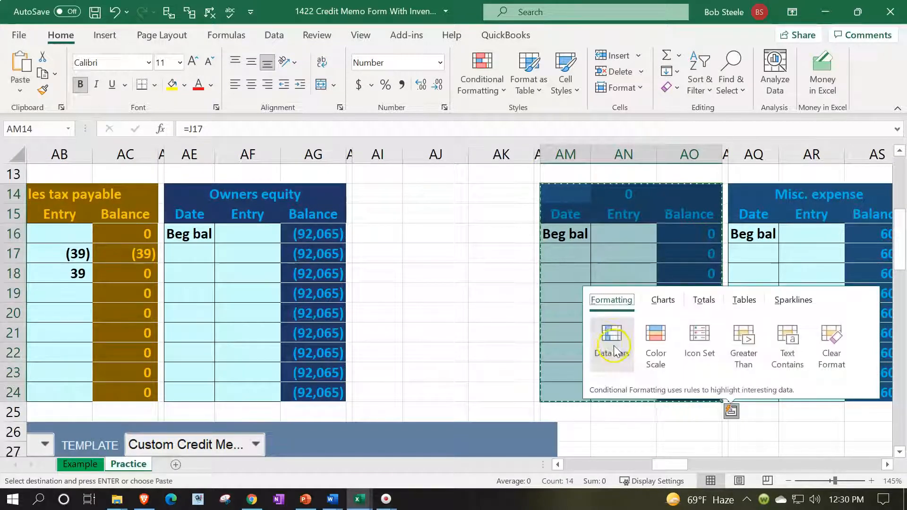
left_click(375, 193)
key("ctrl+v")
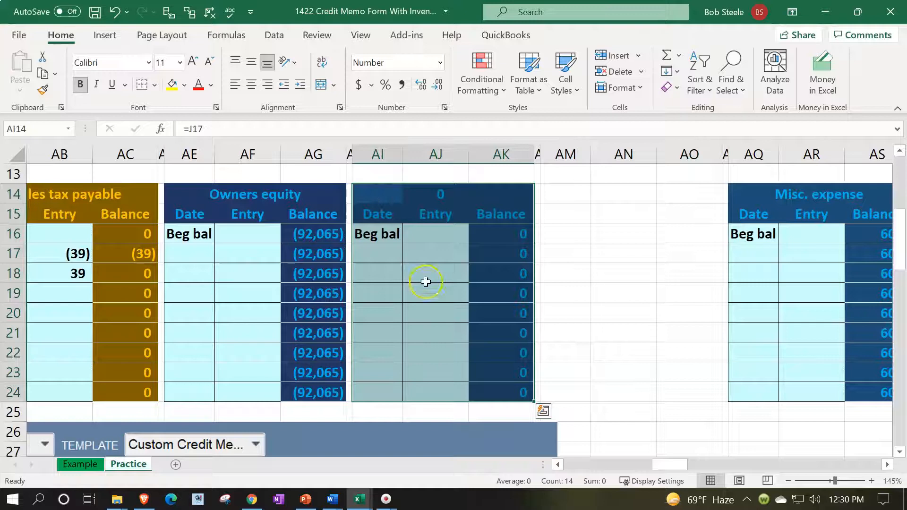
scroll(435, 298, "up", 2)
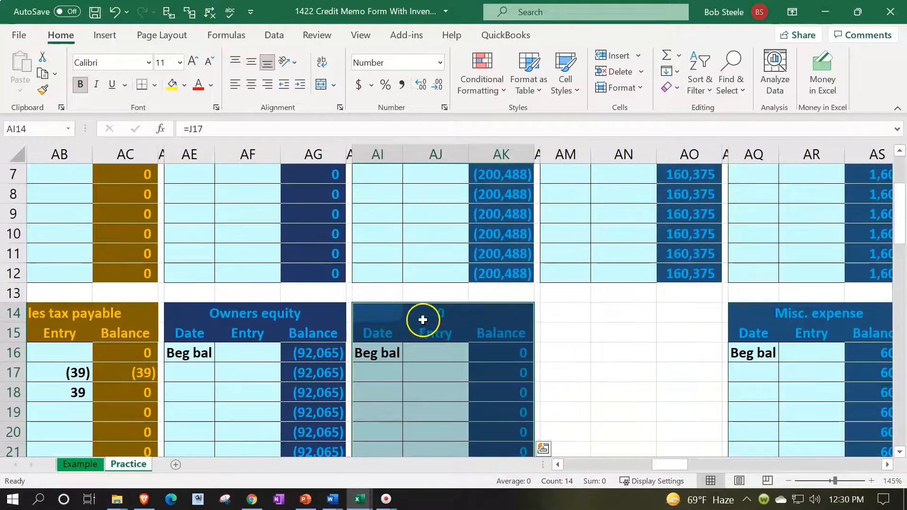
left_click(391, 320)
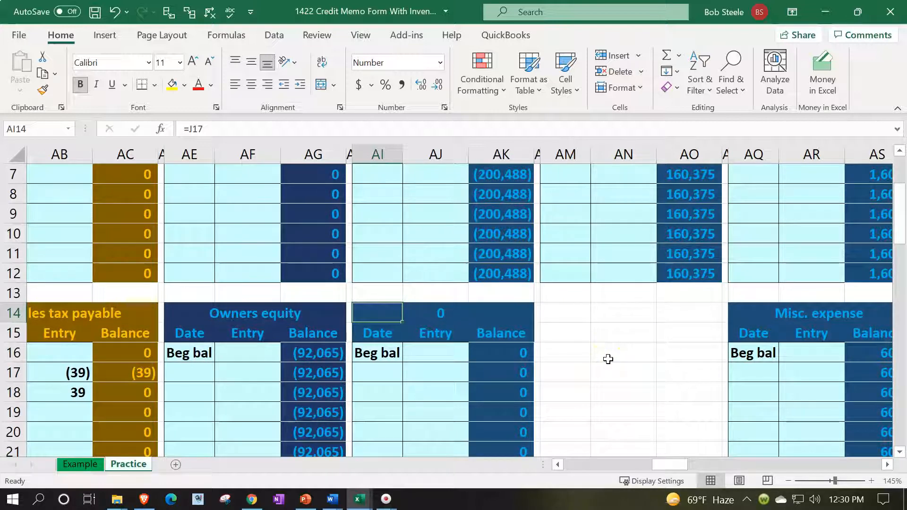
Title the blank ledger block Sales returns & allowances via a formula linking the trial balance name
type("=")
key("Left")
key("Left")
key("Left")
key("Left")
key("Left")
key("Left")
key("Left")
key("Left")
key("Left")
key("Left")
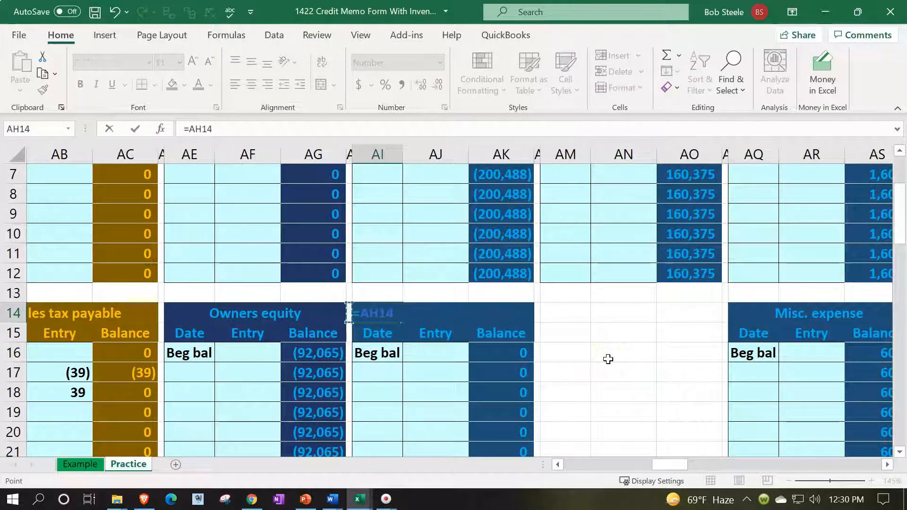
key("Left")
key("Left")
key("Left")
key("Left")
key("Left")
key("Left")
key("Left")
key("Left")
key("Left")
key("Left")
key("Left")
key("Left")
key("Left")
key("Left")
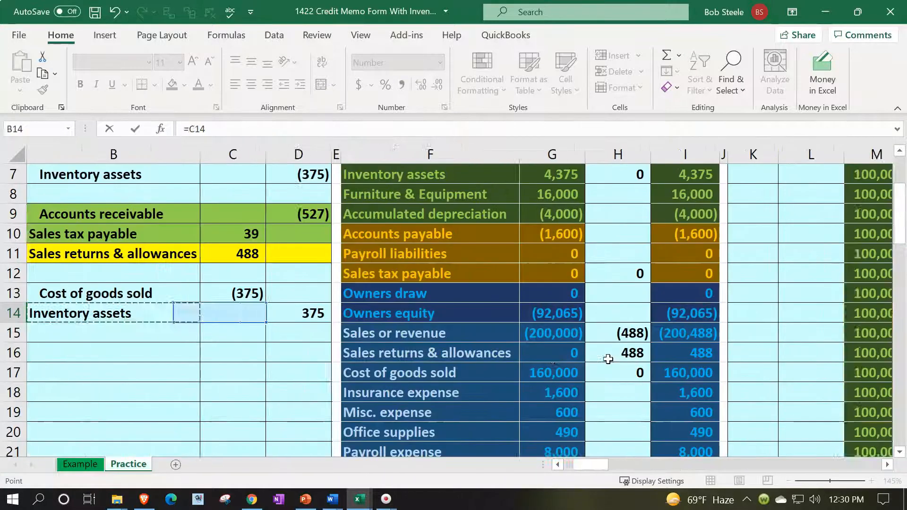
key("Right")
key("Right")
key("Right")
key("Right")
key("Down")
key("Down")
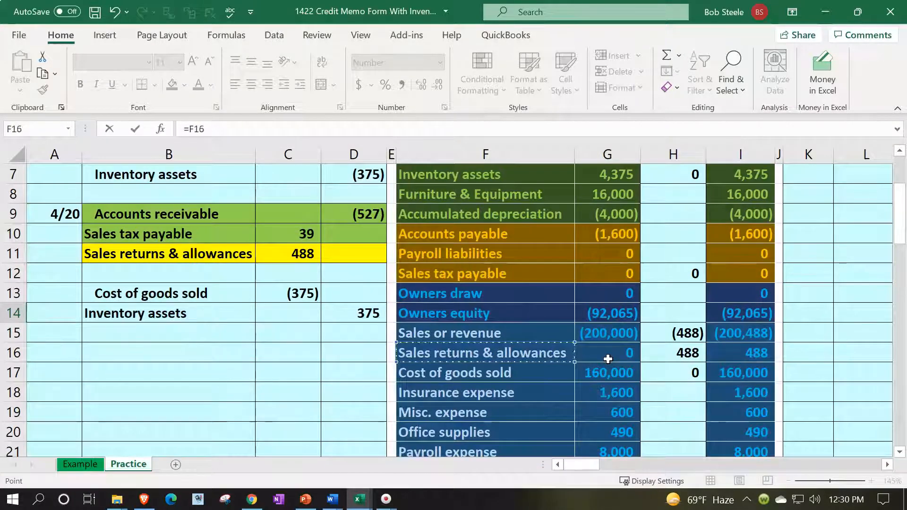
key("Return")
key("Right")
key("Right")
key("Right")
key("Right")
key("Right")
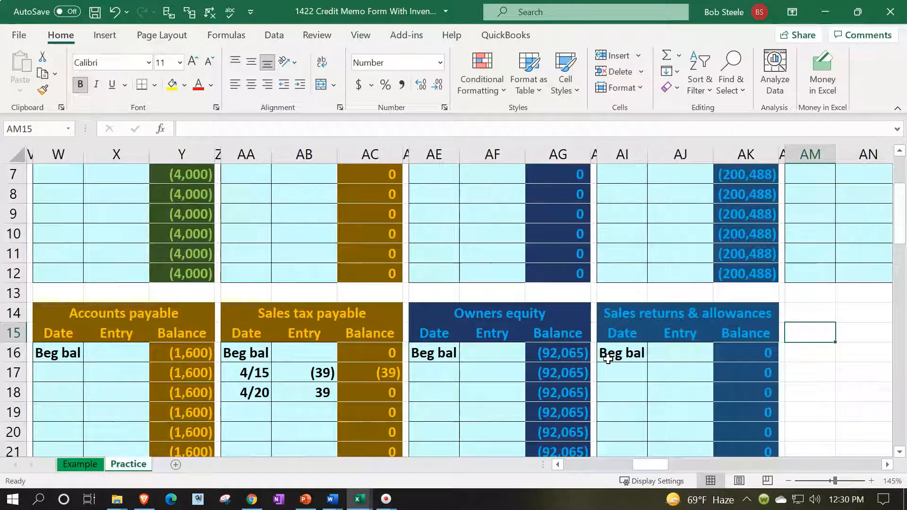
key("Left")
key("Left")
key("Left")
key("Left")
Enter date 4/20 with entry =C11 (488) in the Sales returns & allowances ledger
key("Down")
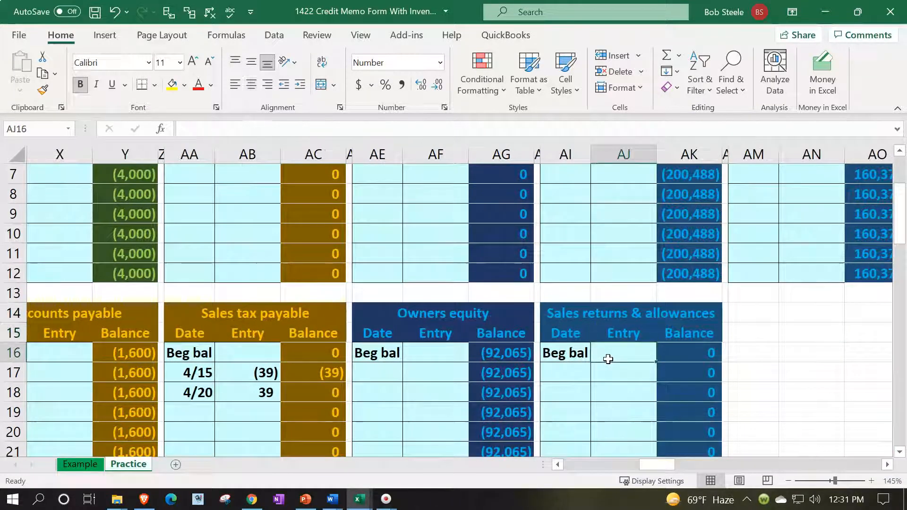
key("Down")
key("Left")
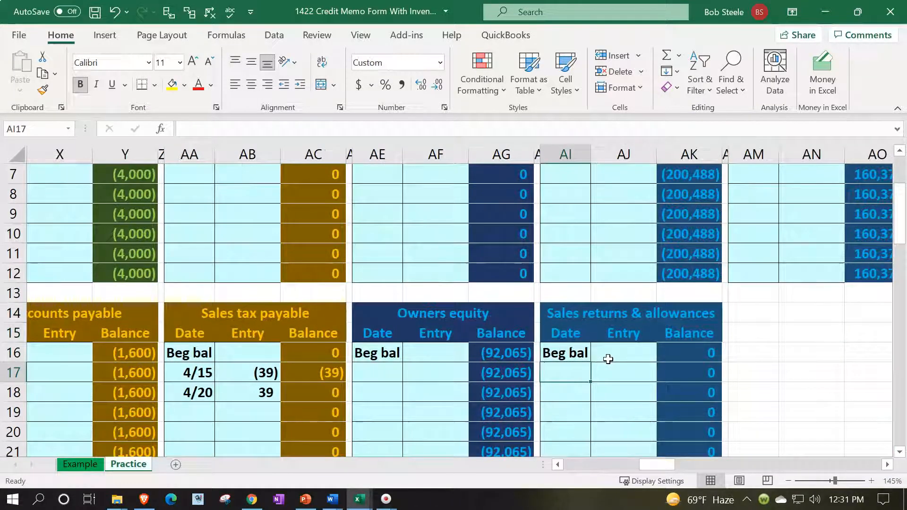
type("4/20")
key("Tab")
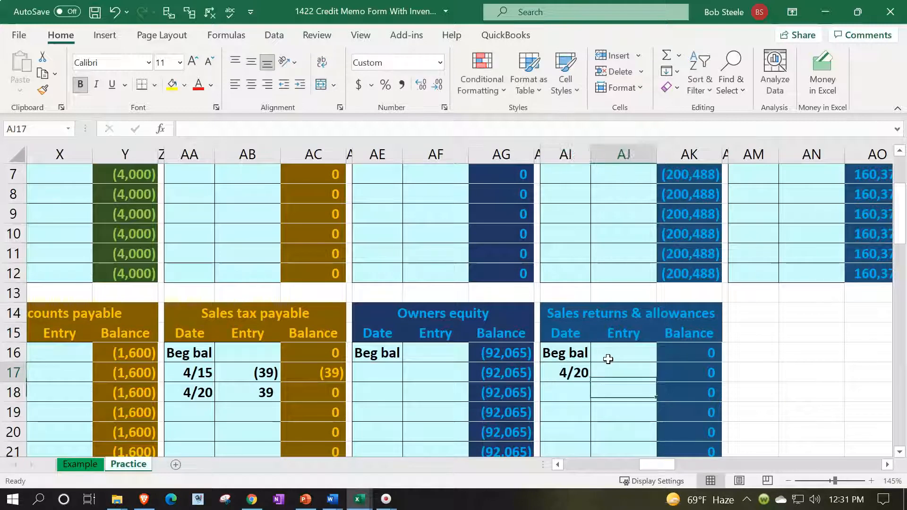
type("=")
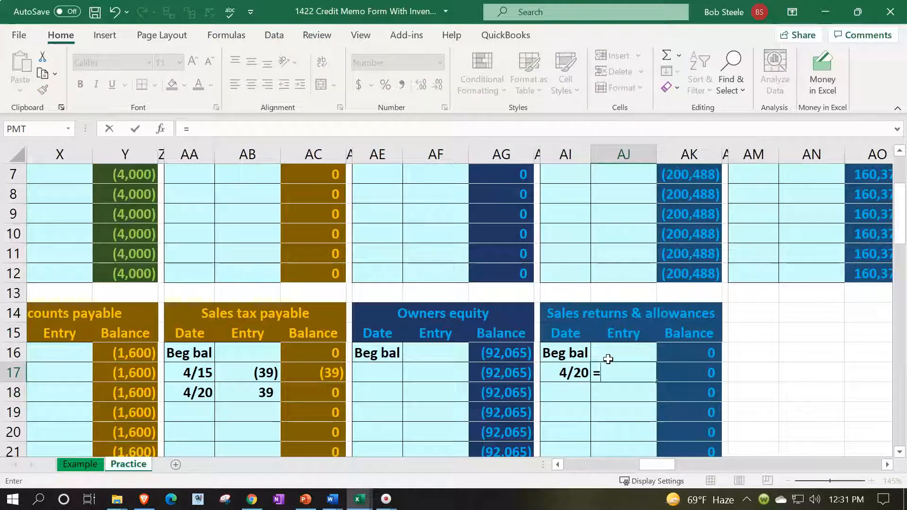
key("Left")
key("Left")
key("Left")
key("Left")
key("Left")
key("Left")
key("Left")
key("Left")
key("Left")
key("Left")
key("Left")
key("Left")
key("Left")
key("Left")
key("Left")
key("Left")
key("Left")
key("Left")
key("Left")
key("Left")
key("Left")
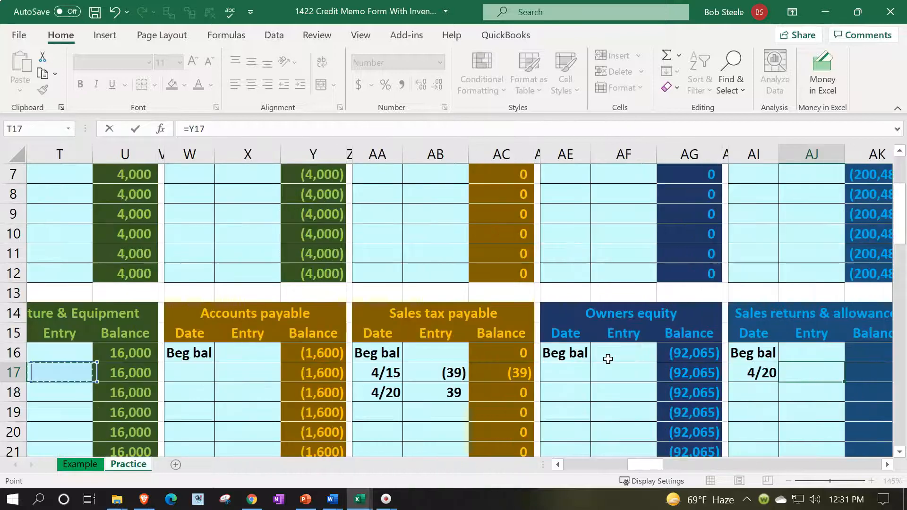
key("Right")
key("Right")
key("Up")
key("Up")
key("Up")
key("Up")
key("Up")
key("Up")
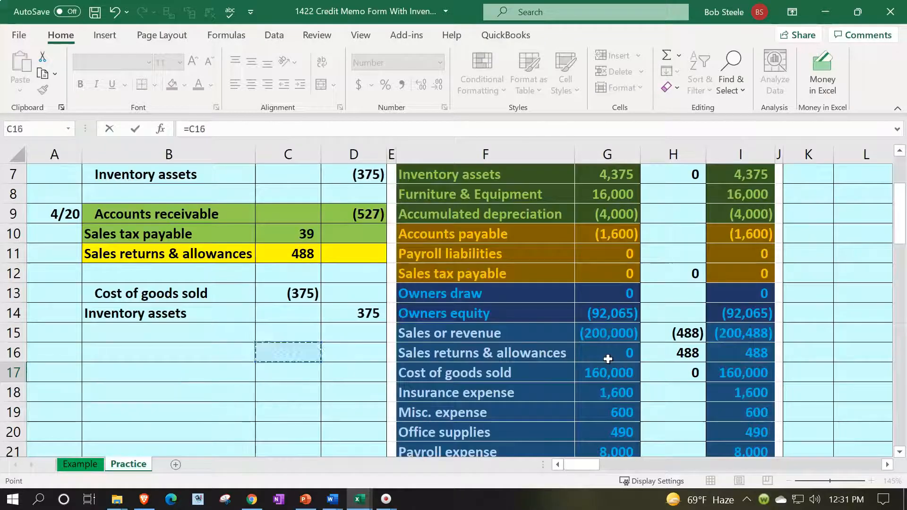
key("Return")
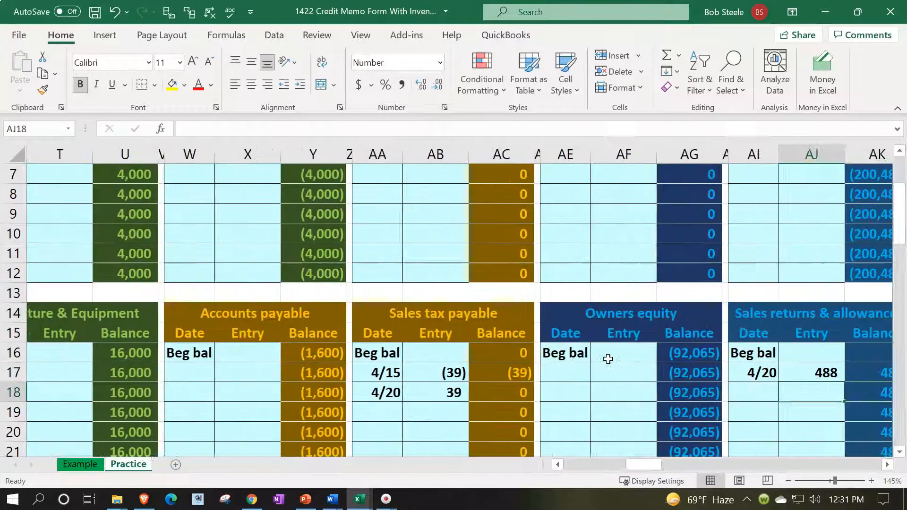
Check AK17's =AK16+AJ17 balance formula shows 488
key("Up")
key("Right")
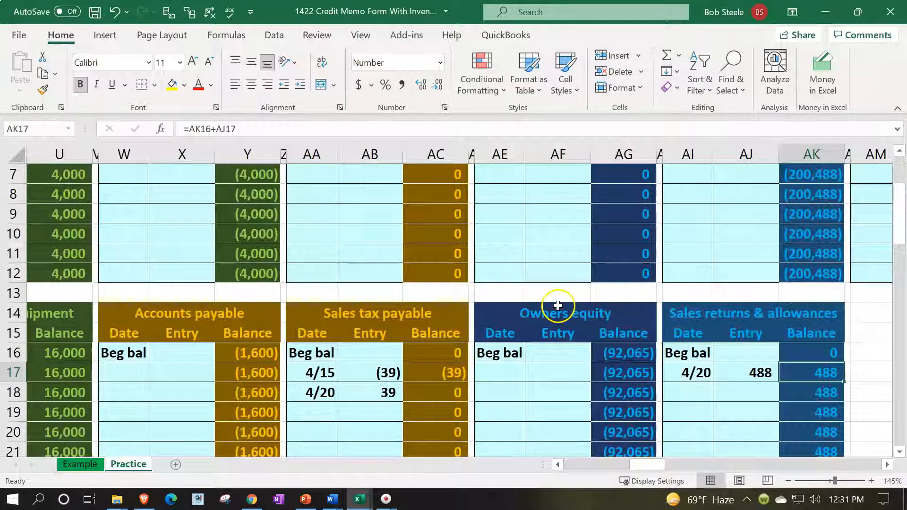
scroll(559, 300, "up", 2)
left_click(179, 178)
Append +AK24 to the K1 check-total formula so it reads 0
key("Left")
key("Left")
key("Left")
key("Left")
key("Left")
key("Left")
key("Left")
key("Left")
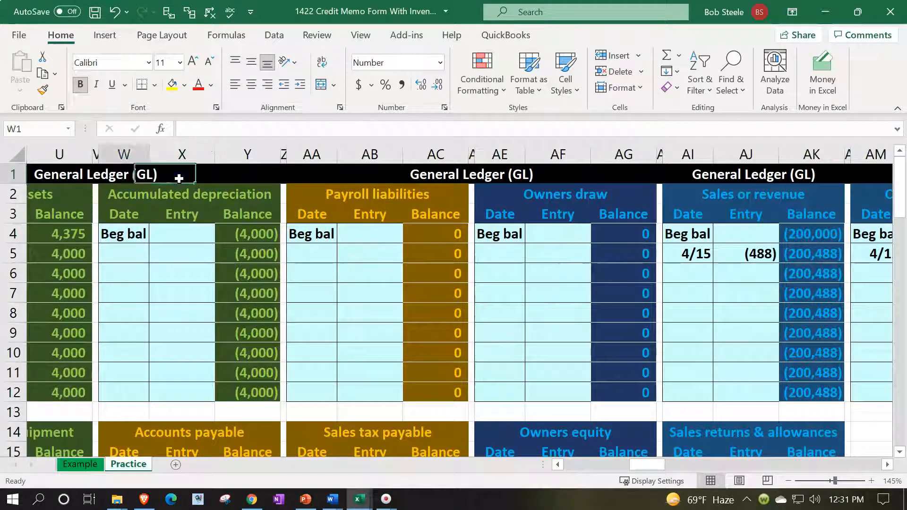
key("Left")
key("Left")
key("Left")
key("Left")
key("Left")
key("Left")
key("Left")
key("Left")
key("Left")
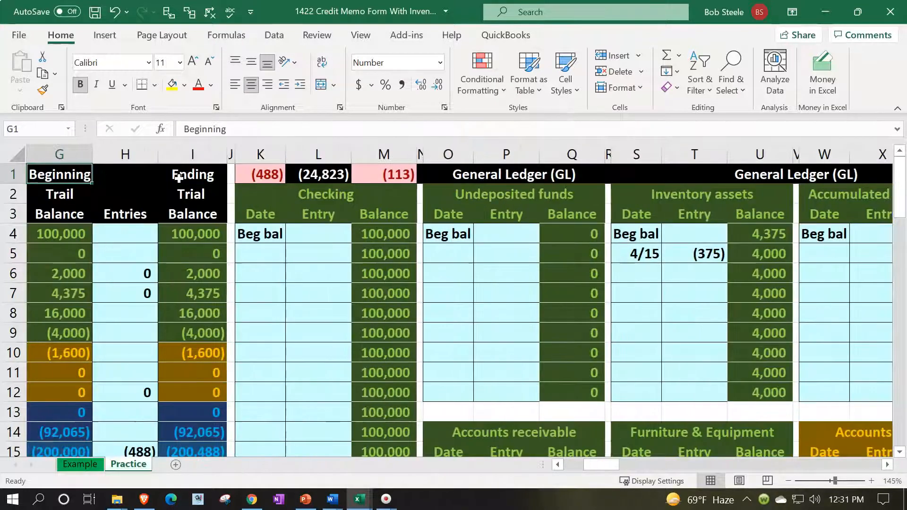
double_click(276, 168)
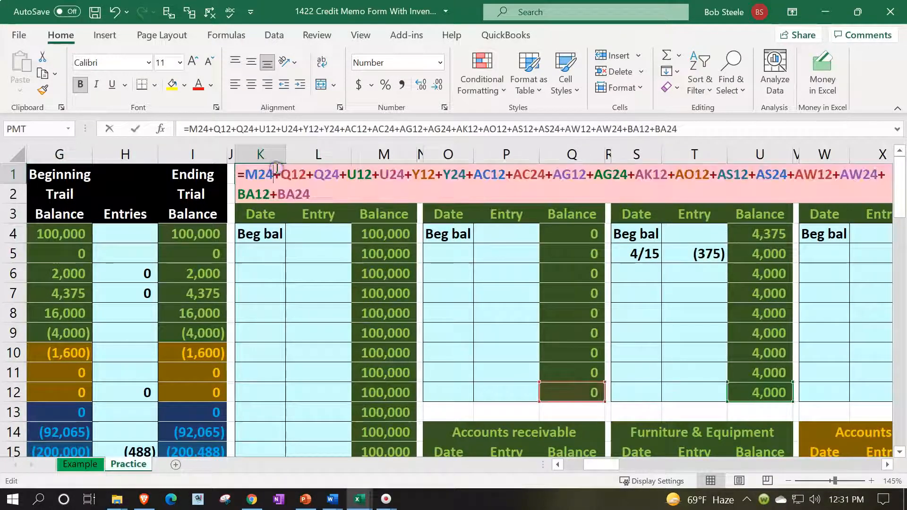
left_click_drag(598, 472, 672, 466)
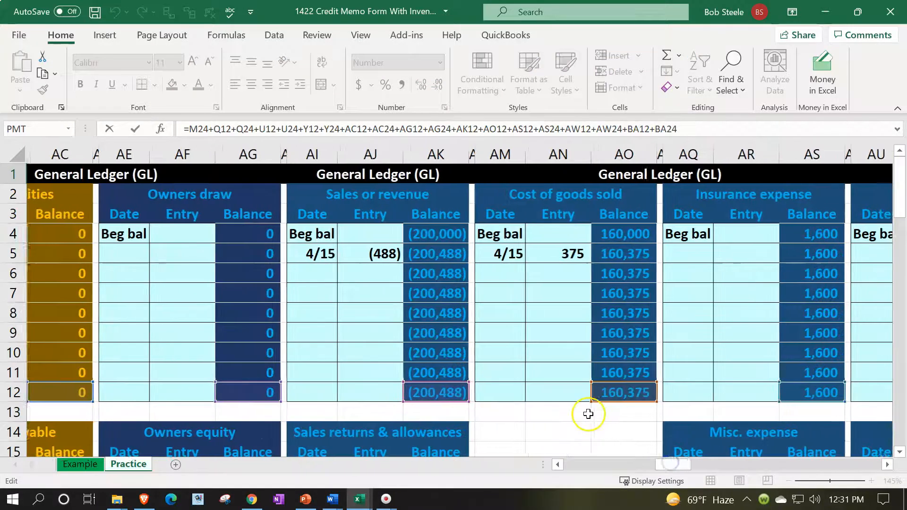
scroll(587, 413, "down", 4)
scroll(314, 268, "up", 4)
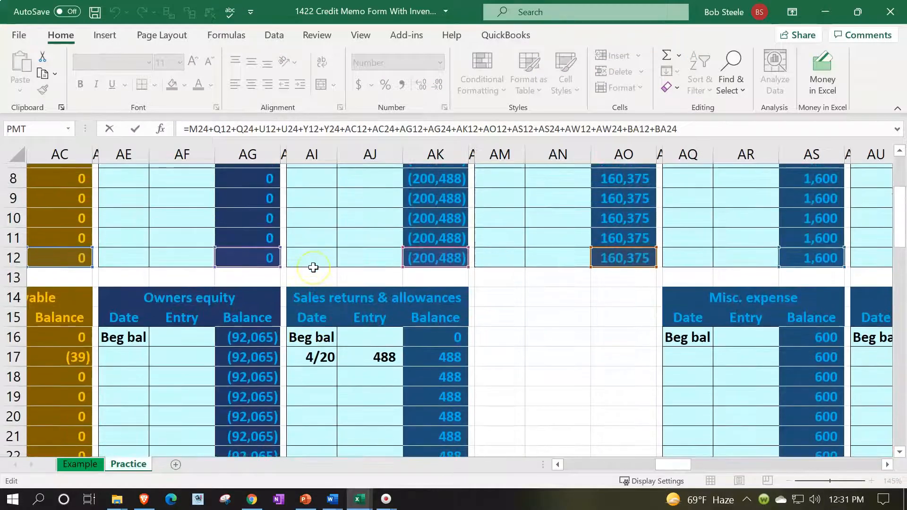
left_click(714, 129)
scroll(472, 316, "down", 5)
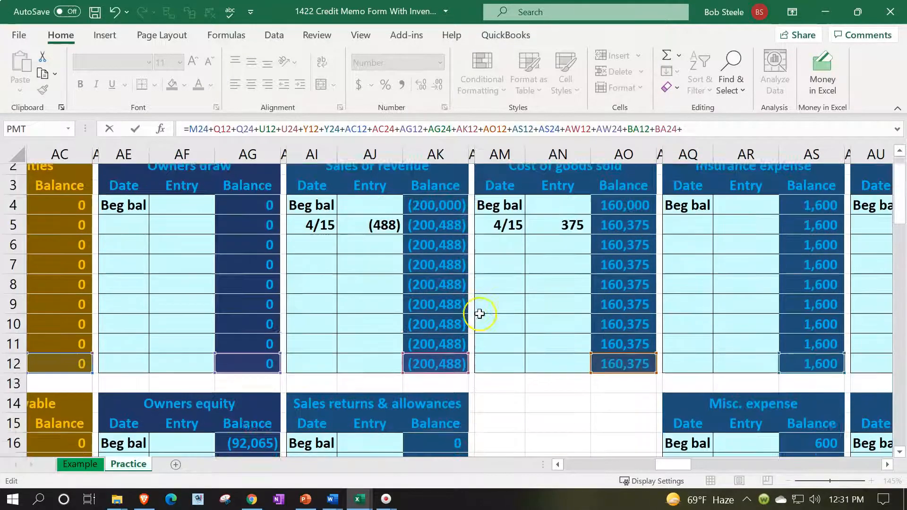
left_click(441, 332)
scroll(444, 361, "up", 2)
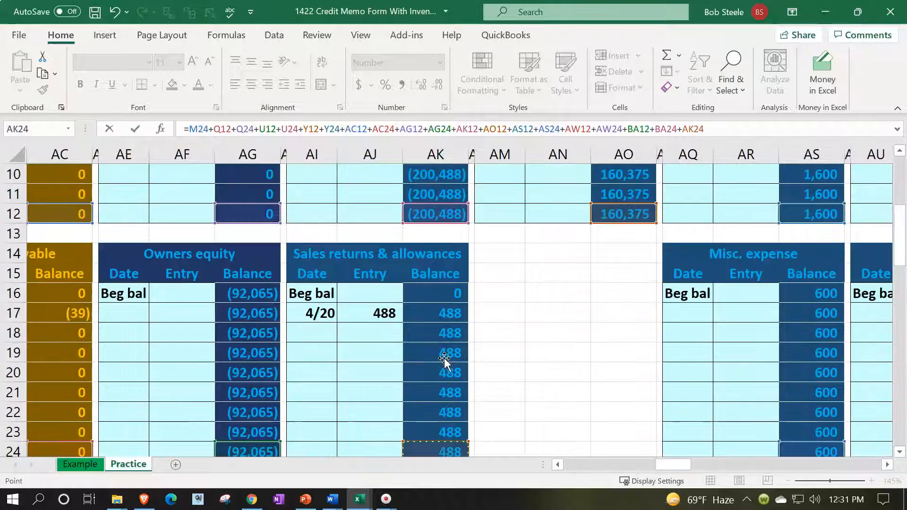
key("Return")
Inspect the M1 difference check formula
key("Up")
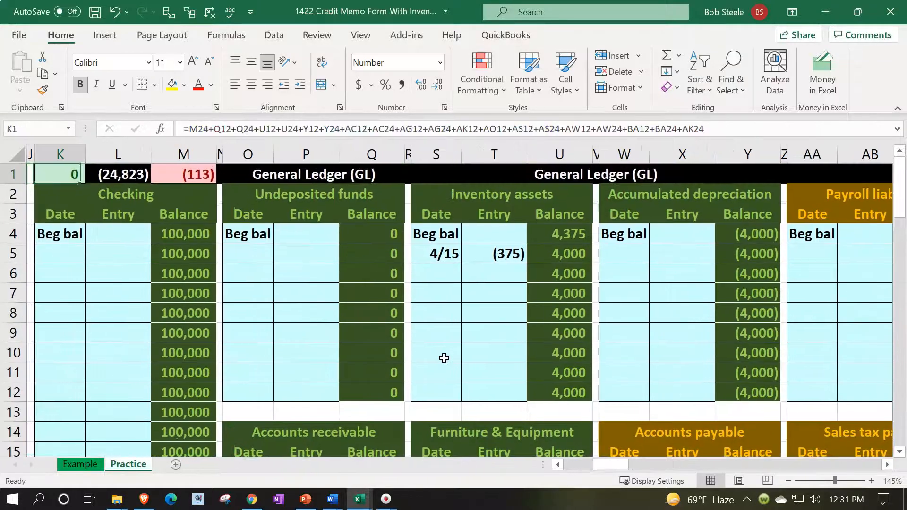
key("Right")
key("Right")
double_click(206, 184)
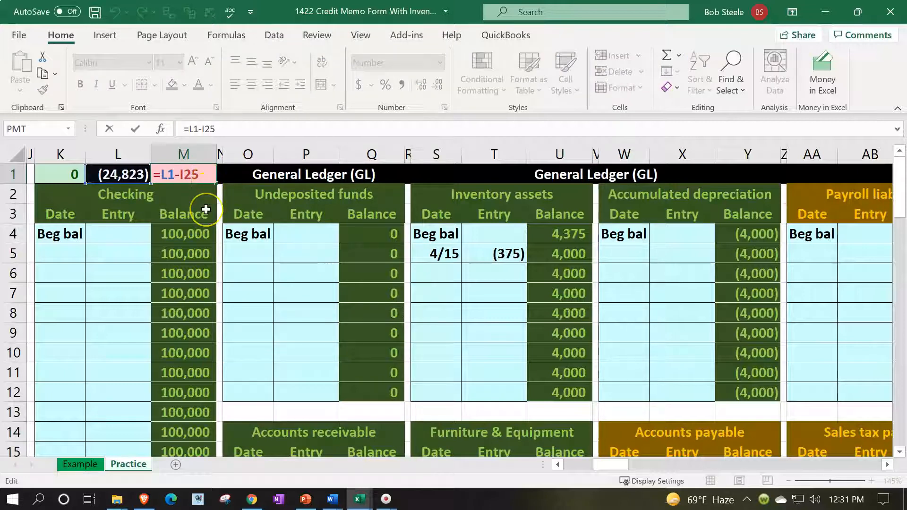
Extend the L1 check formula with +AK24 (Sales returns & allowances) so it shows (24,335)
key("Return")
double_click(124, 171)
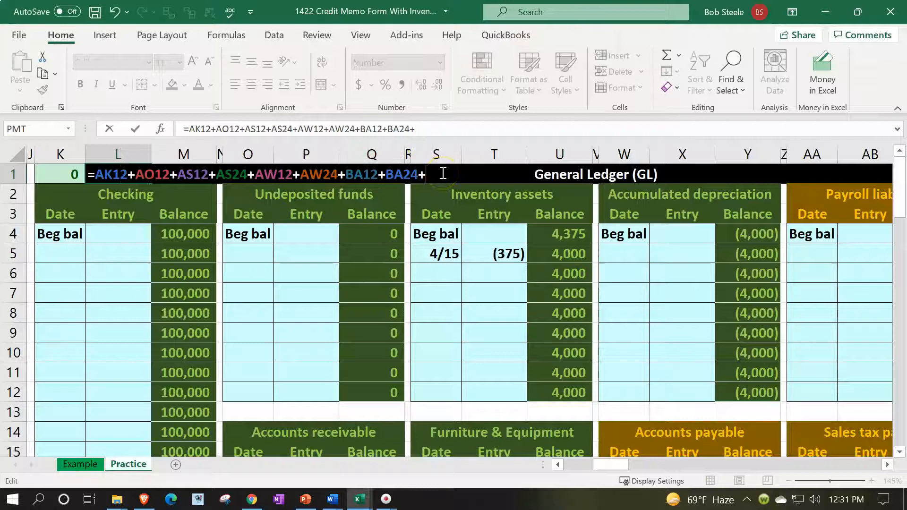
left_click_drag(619, 463, 660, 460)
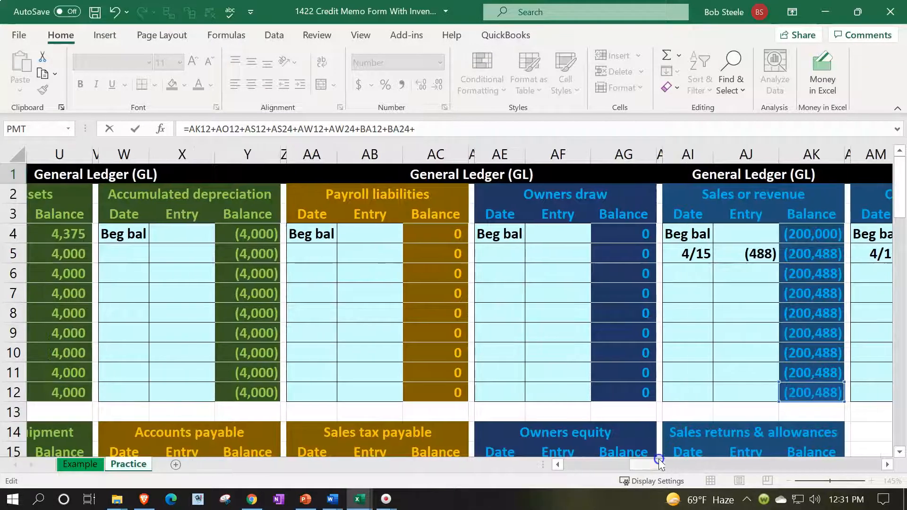
scroll(669, 384, "down", 4)
left_click(790, 392)
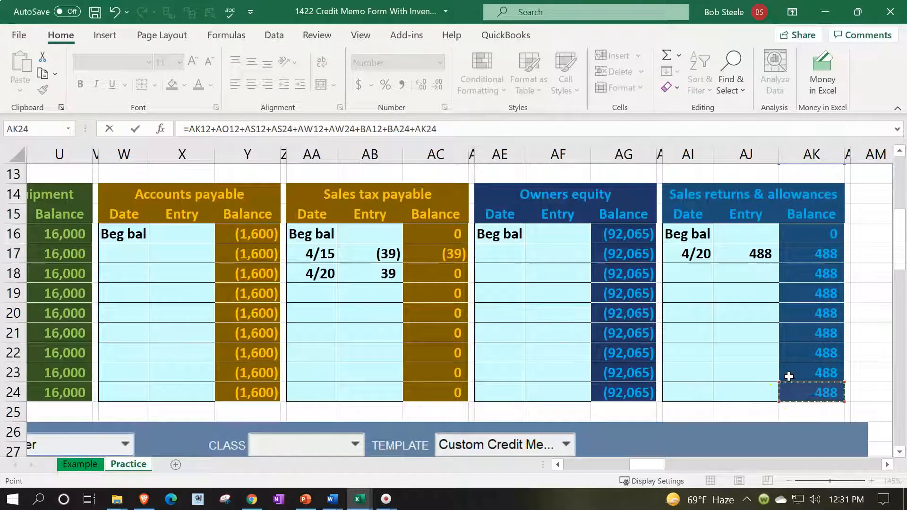
key("ctrl+Return")
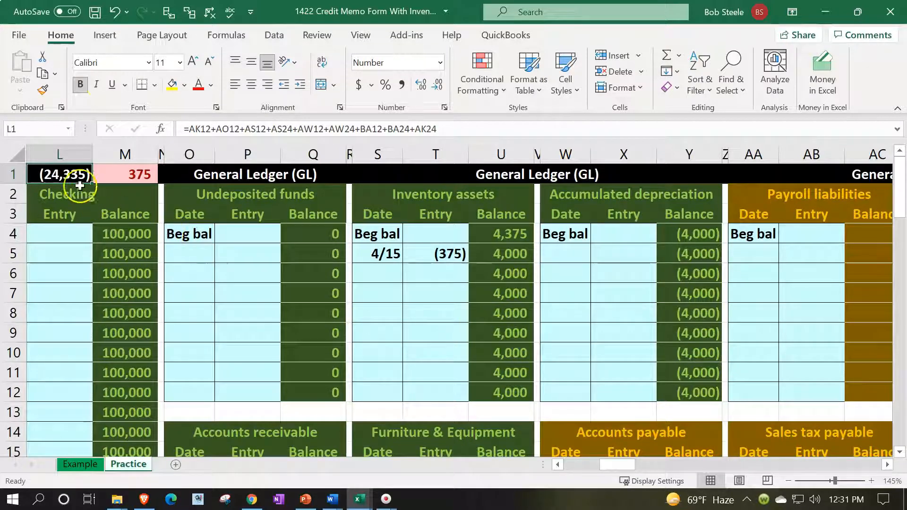
Refill the 4/20 Accounts receivable and Sales tax payable lines light blue instead of green
left_click(113, 13)
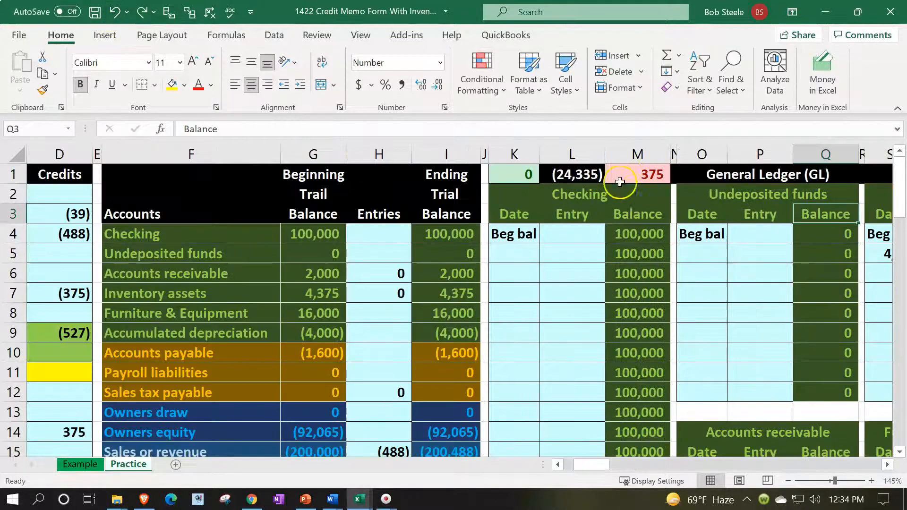
left_click(624, 169)
left_click(570, 337)
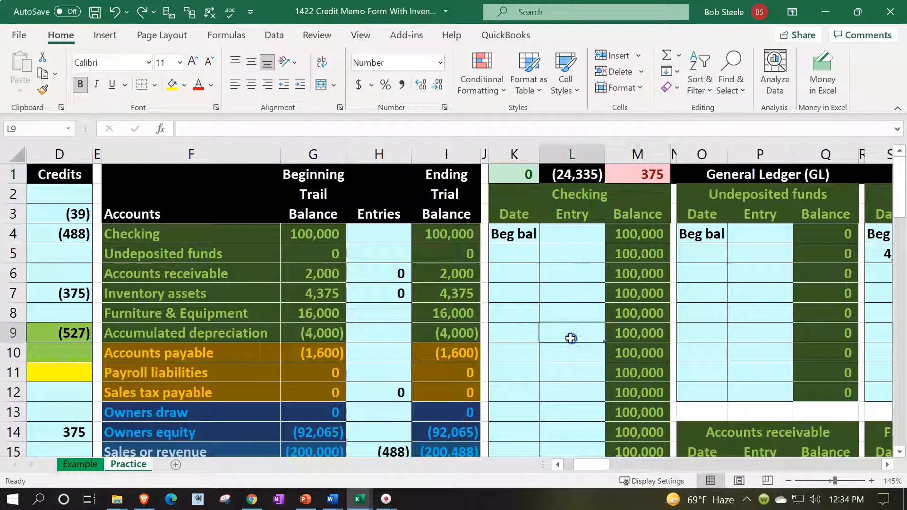
key("Left")
key("Left")
key("Left")
key("Left")
key("Left")
key("Left")
key("Left")
key("Left")
key("Left")
key("Left")
key("Left")
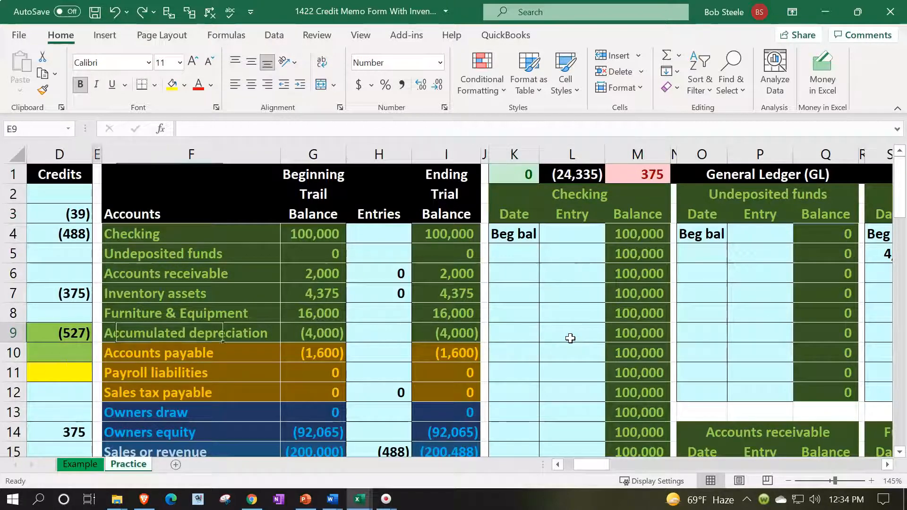
scroll(293, 344, "down", 1)
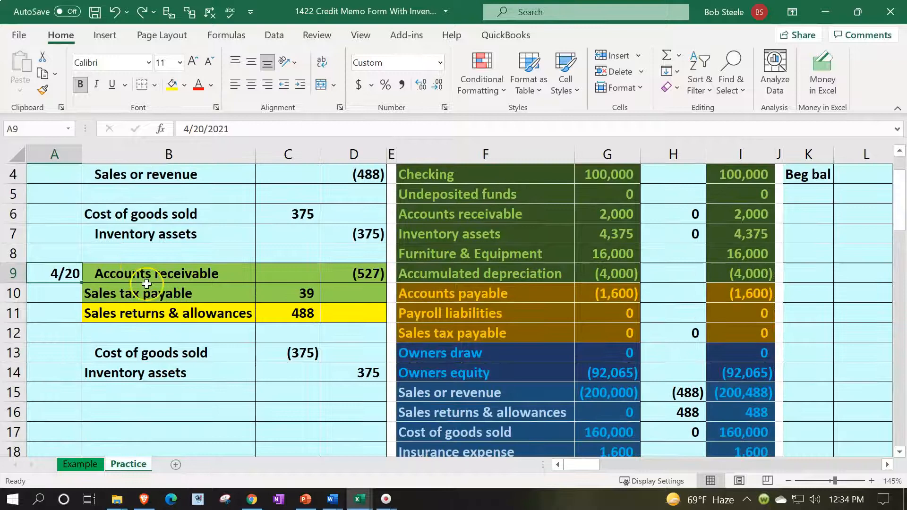
left_click_drag(132, 268, 353, 282)
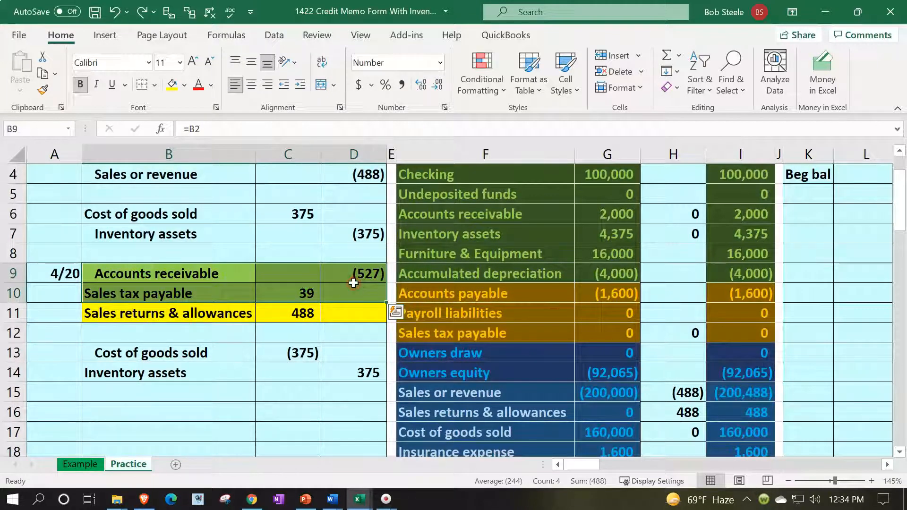
right_click(353, 283)
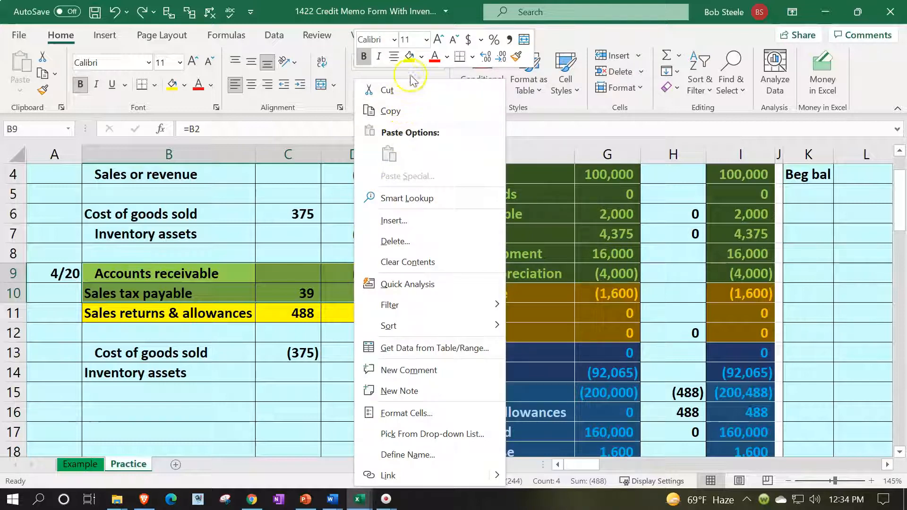
left_click(420, 57)
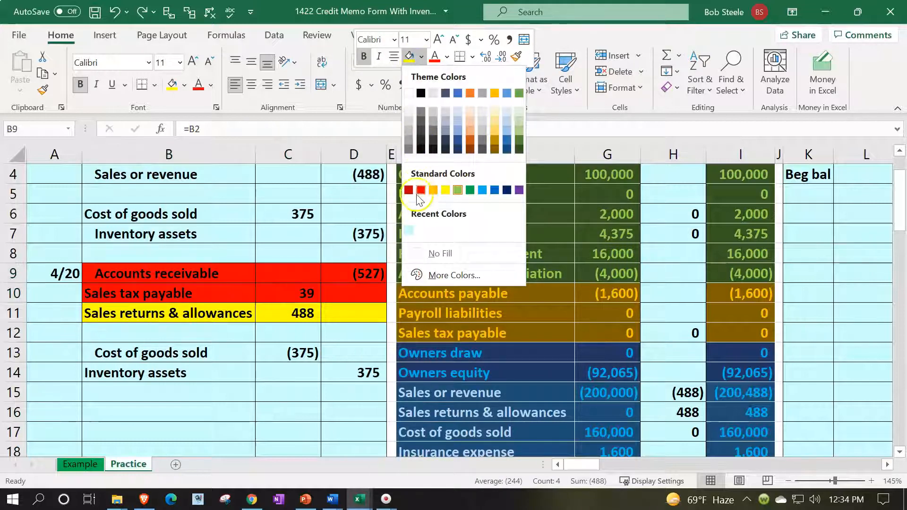
left_click(409, 230)
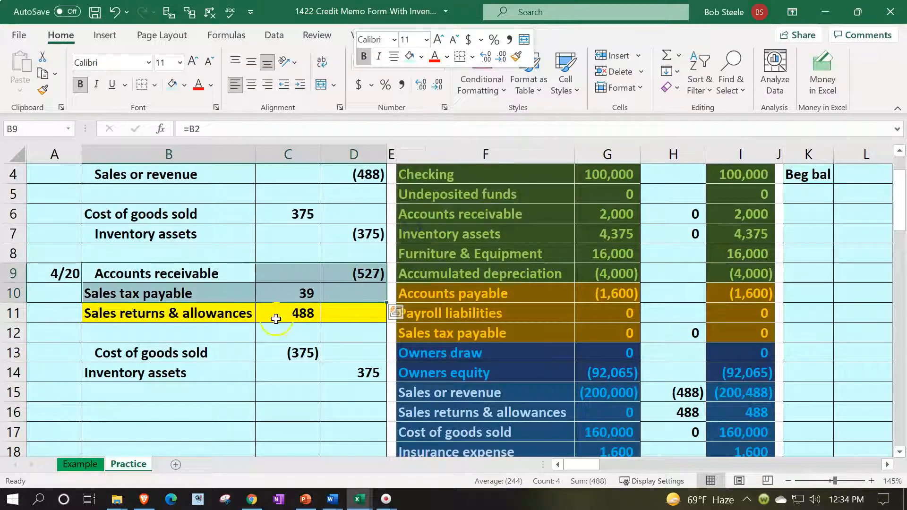
Move along row 13 from the cost of goods sold line to the Cost of goods sold ledger
left_click(228, 351)
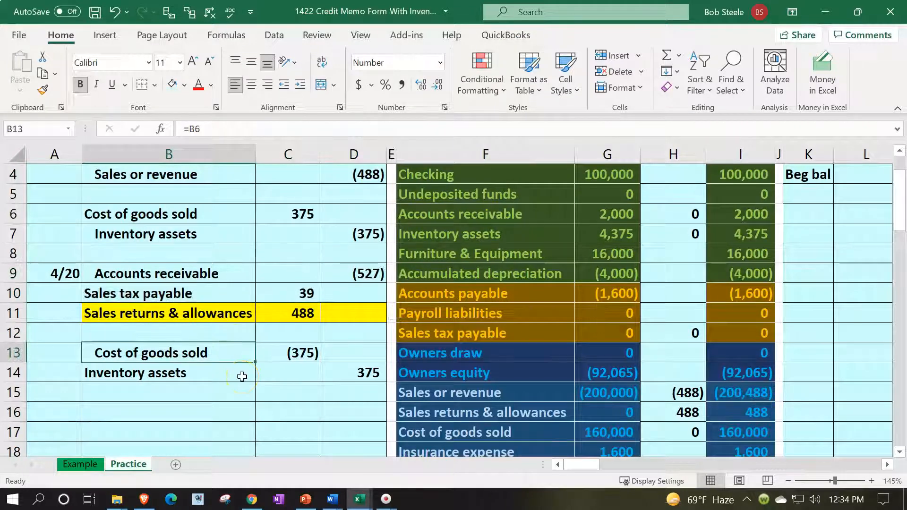
key("Right")
key("Right")
key("Right")
key("Right")
key("Right")
key("Right")
key("Right")
key("Right")
key("Right")
key("Right")
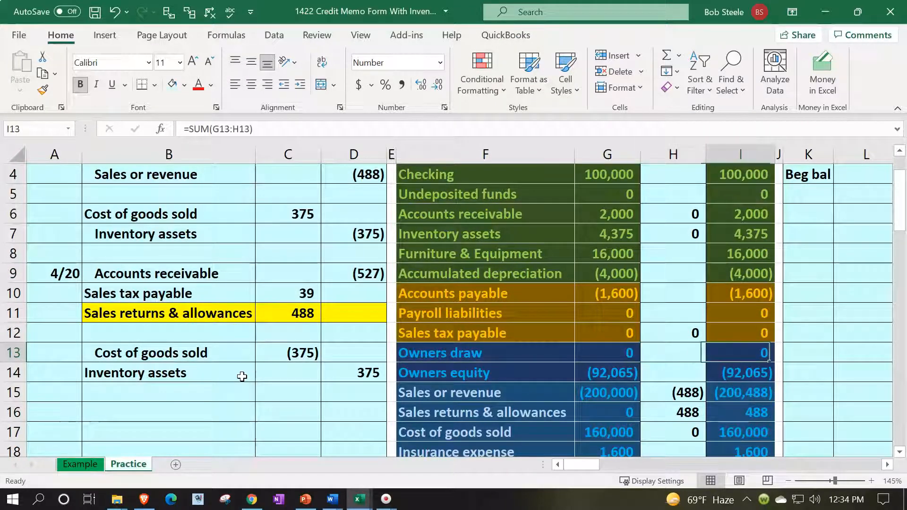
key("Right")
key("Right")
key("Right")
key("Right")
key("Right")
key("Right")
key("Right")
key("Right")
key("Right")
key("Right")
key("Right")
key("Right")
key("Right")
key("Right")
key("Right")
key("Right")
key("Right")
key("Right")
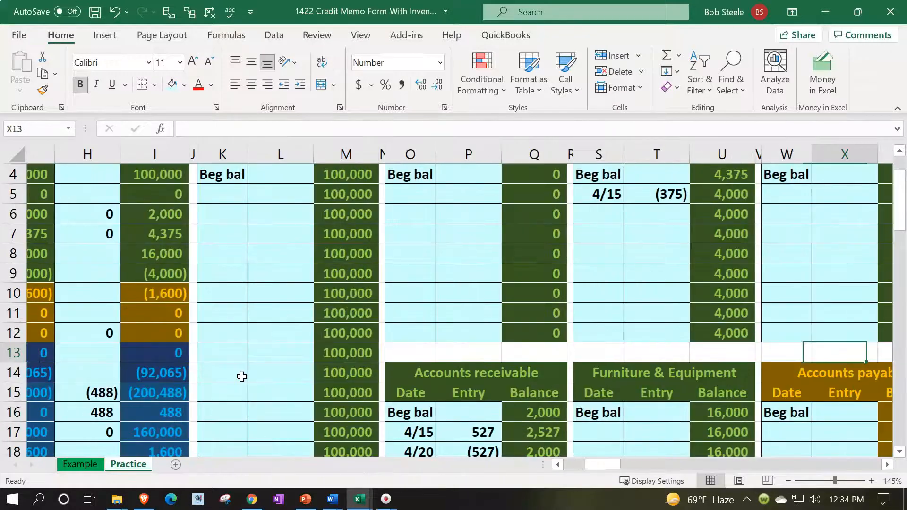
key("Right")
key("Right")
key("Right")
key("Right")
key("Right")
key("Right")
key("Right")
key("Right")
key("Right")
key("Right")
key("Right")
key("Right")
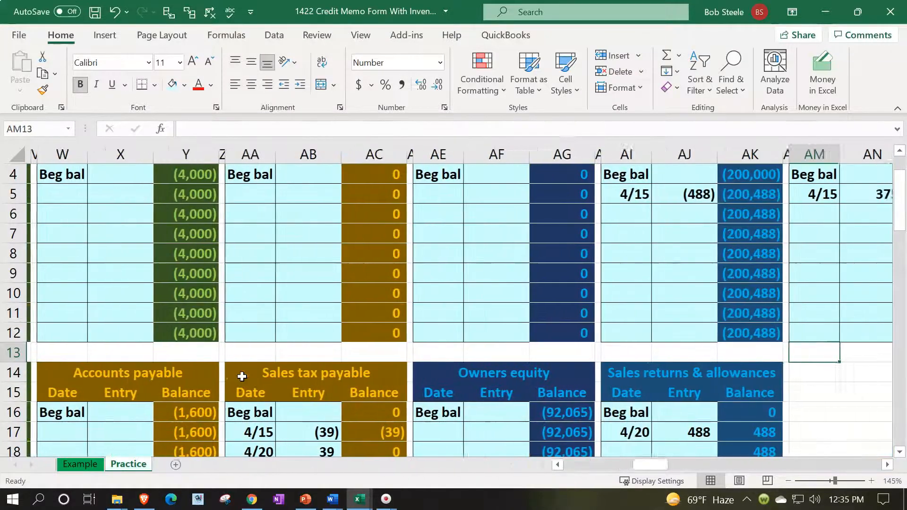
key("Right")
key("Right")
scroll(242, 377, "up", 1)
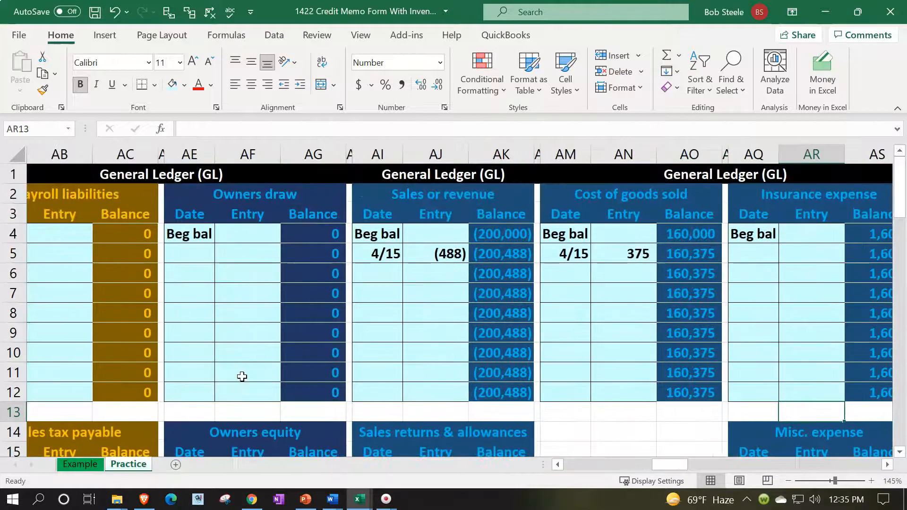
Post a 4/20 entry linked to the journal's (375) in the Cost of goods sold ledger
left_click(572, 270)
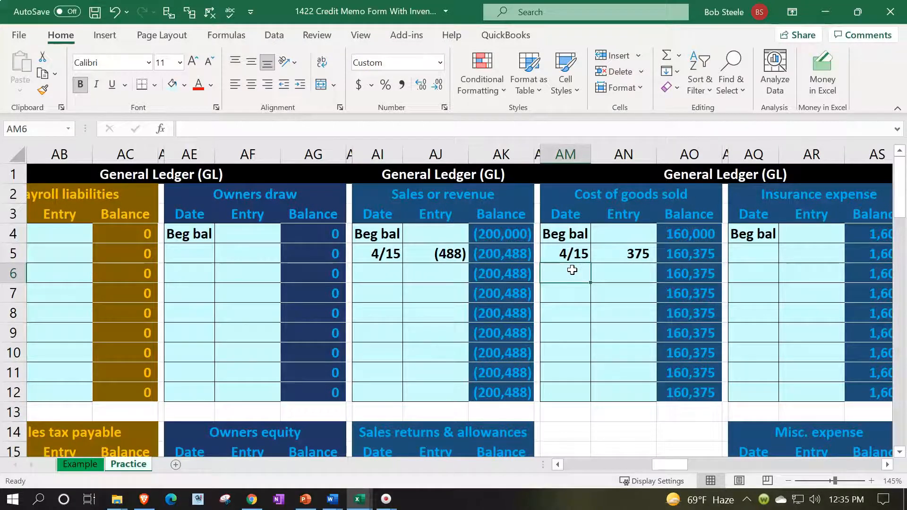
type("4/20")
key("Tab")
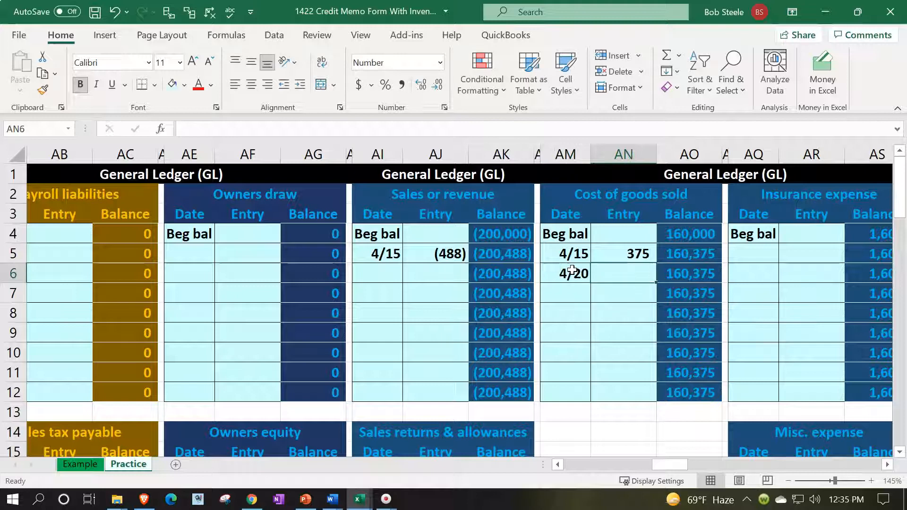
type("=")
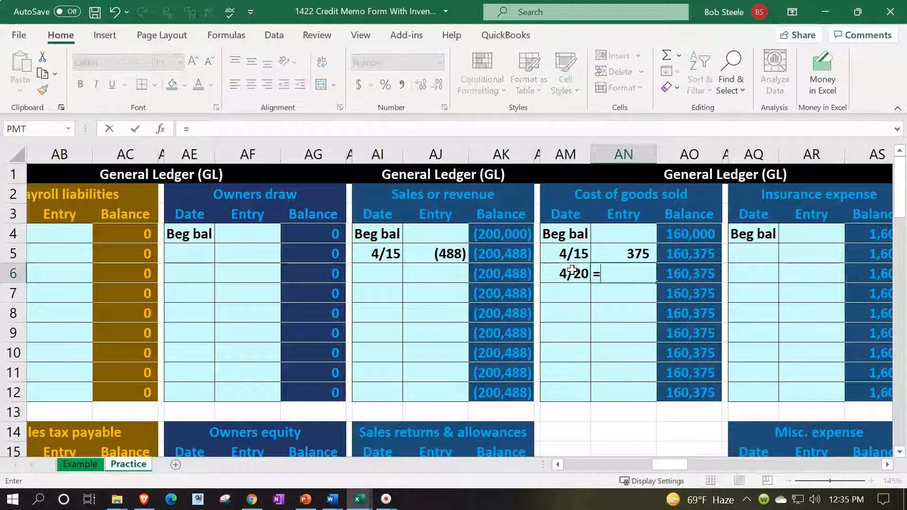
key("Left")
key("Left")
key("Left")
key("Left")
key("Left")
key("Left")
key("Left")
key("Left")
key("Left")
key("Left")
key("Left")
key("Left")
key("Left")
key("Left")
key("Left")
key("Left")
key("Left")
key("Left")
key("Left")
key("Left")
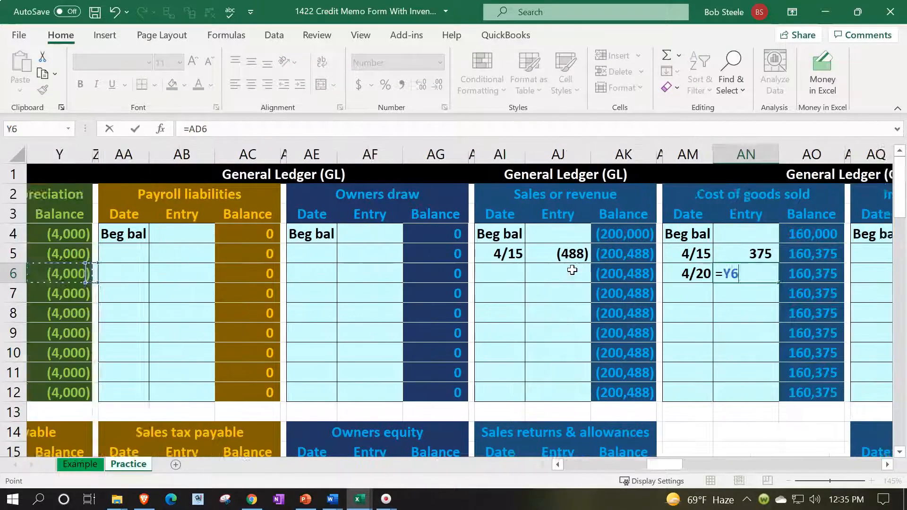
key("Left")
key("Left")
key("Left")
key("Left")
key("Left")
key("Left")
key("Left")
key("Left")
key("Left")
key("Left")
key("Left")
key("Left")
key("Down")
key("Down")
key("Down")
key("Down")
key("Down")
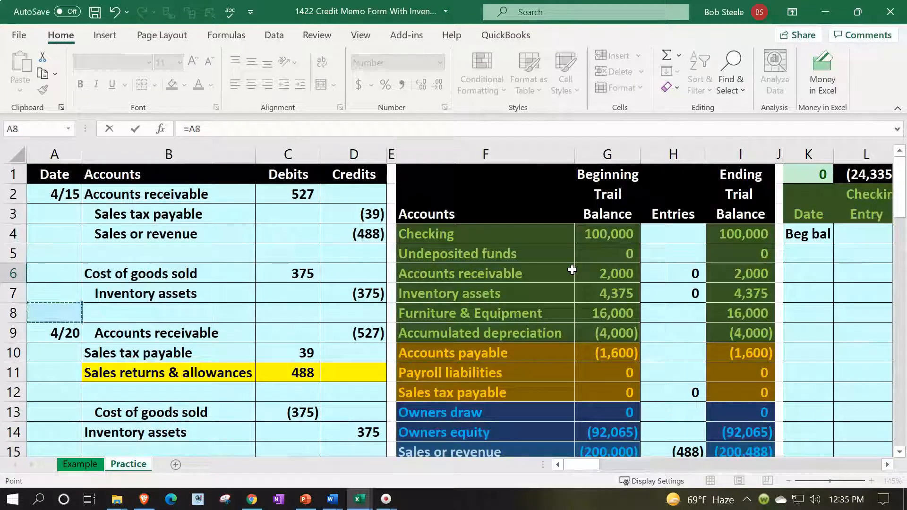
key("Down")
key("Down")
key("Right")
key("Right")
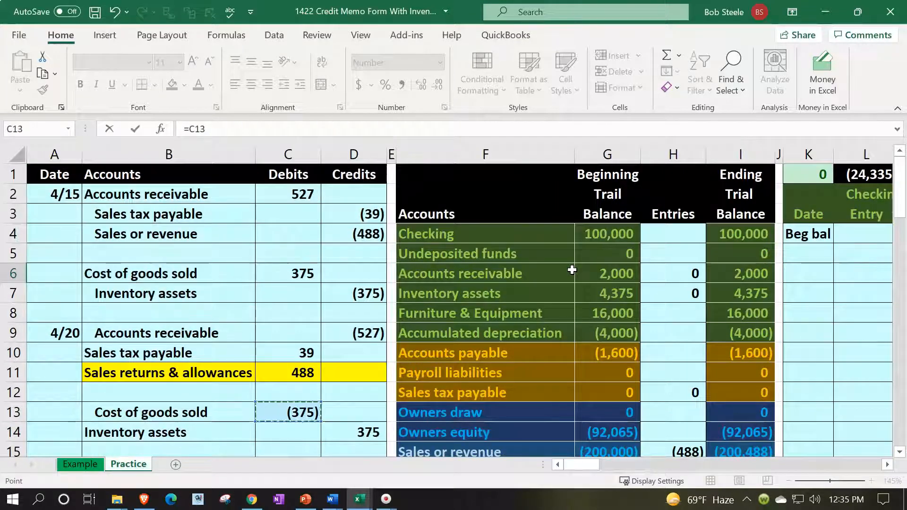
key("Return")
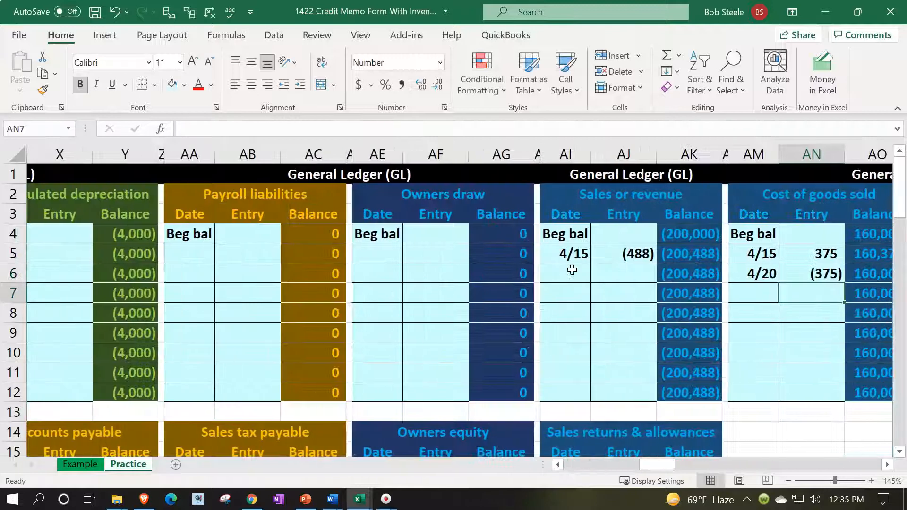
Check the 160,000 ledger balance, then return across the journal toward the trial balance
key("Right")
key("Up")
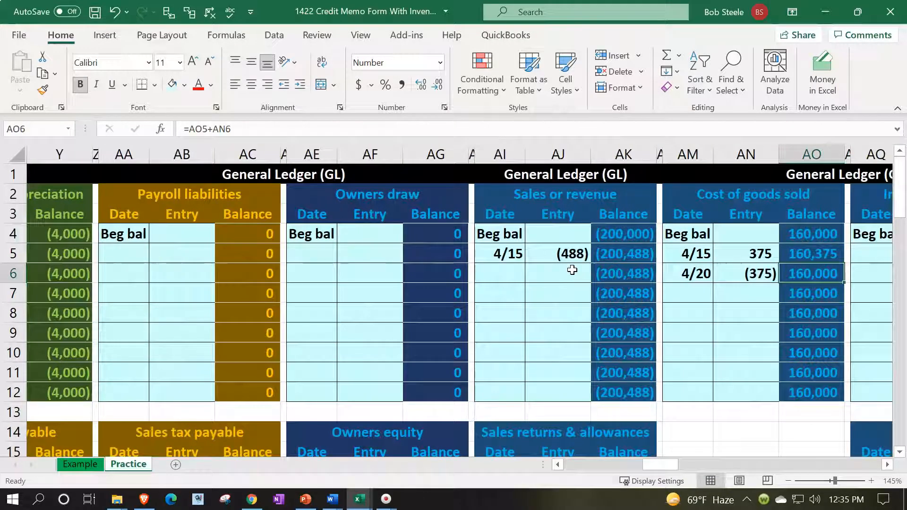
key("Left")
key("Left")
key("Left")
key("Left")
key("Left")
key("Left")
key("Left")
key("Left")
key("Left")
key("Left")
key("Left")
key("Left")
key("Left")
key("Left")
key("Left")
key("Left")
key("Left")
key("Left")
key("Left")
key("Left")
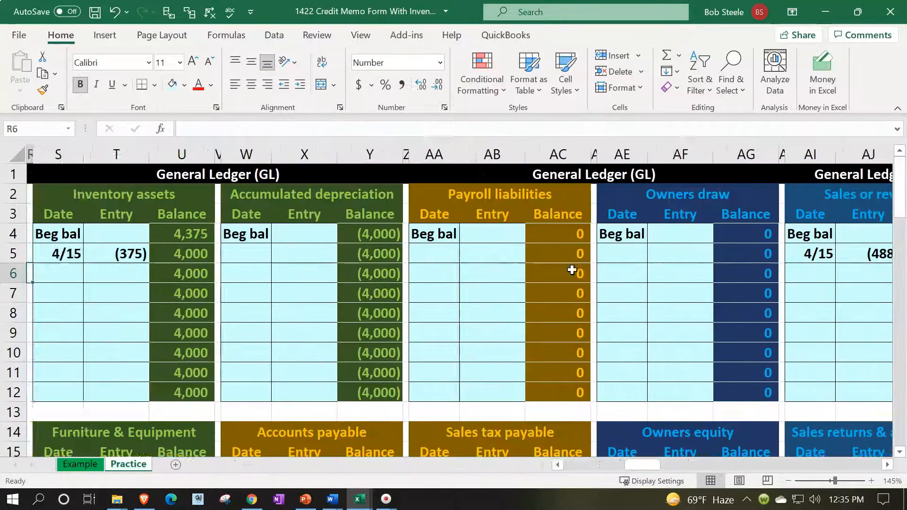
key("Down")
key("Down")
key("Down")
key("Down")
key("Down")
key("Down")
key("Down")
key("Down")
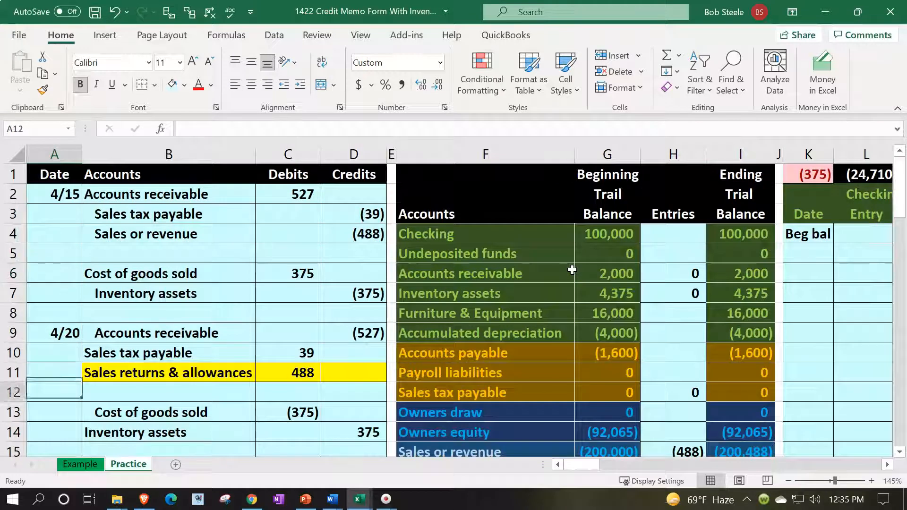
key("Right")
key("Right")
key("Right")
key("Right")
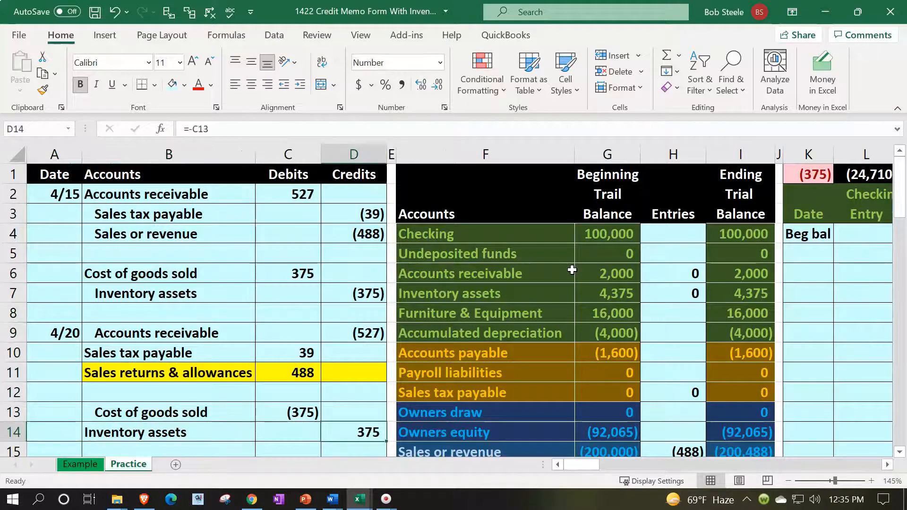
key("Up")
key("Up")
key("Up")
key("Up")
key("Up")
key("Up")
key("Up")
key("Right")
key("Right")
key("Right")
key("Right")
key("Right")
key("Right")
key("Right")
key("Right")
key("Right")
key("Right")
key("Right")
key("Right")
key("Right")
key("Right")
key("Right")
key("Right")
key("Right")
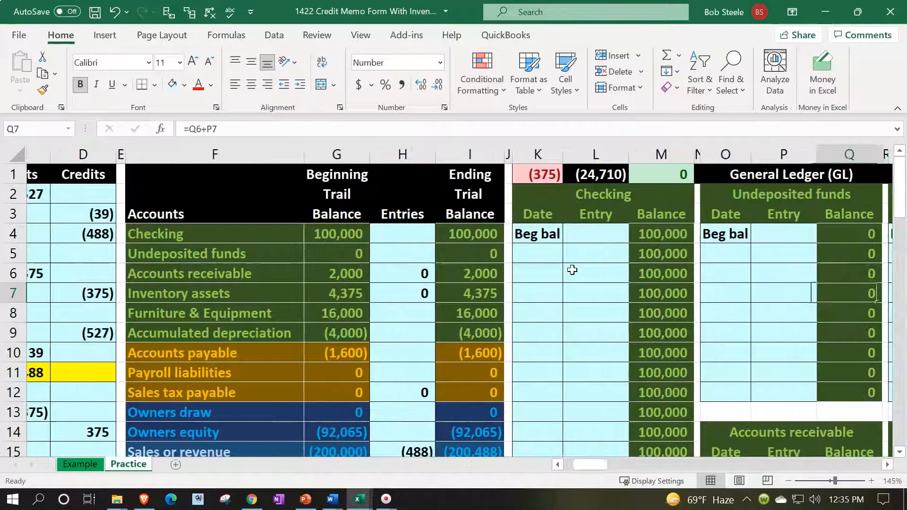
Post a 4/20 entry referencing D14 (375) in the Inventory assets ledger, restoring 4,375
key("Left")
key("Left")
key("Left")
key("Up")
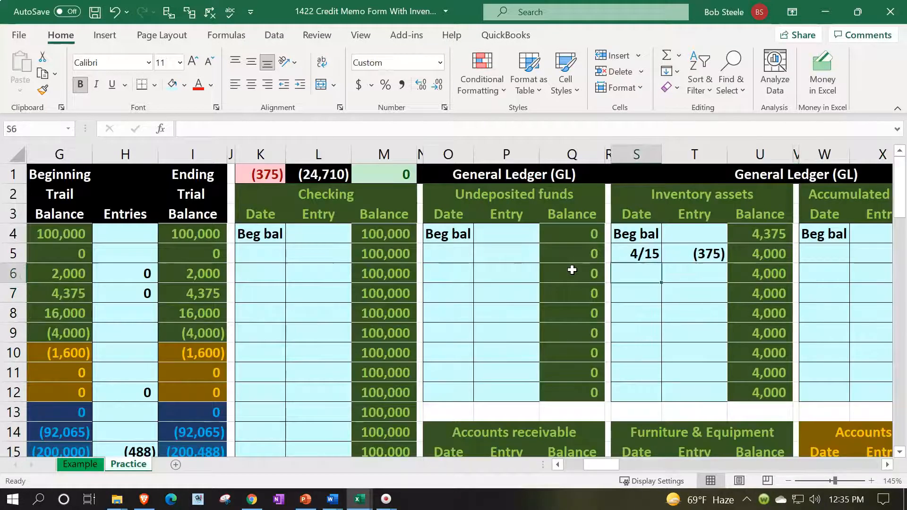
type("4/2")
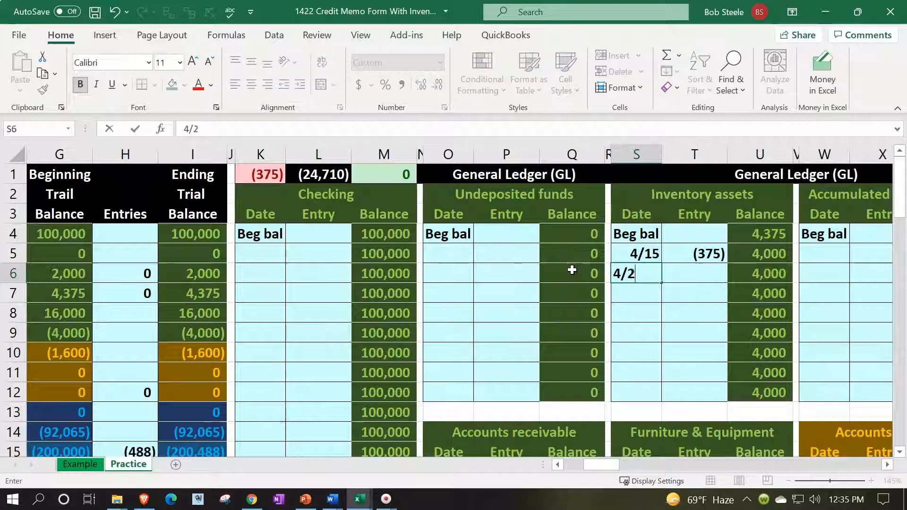
type("0")
key("Return")
key("Up")
key("Right")
type("=")
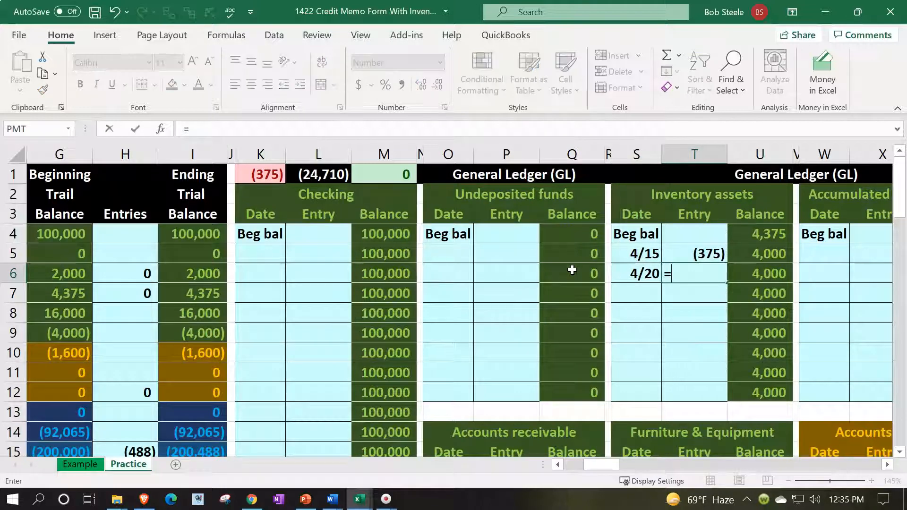
key("Left")
key("Left")
key("Left")
key("Left")
key("Left")
key("Left")
key("Left")
key("Left")
key("Left")
key("Left")
key("Left")
key("Left")
key("Left")
key("Left")
key("Left")
key("Left")
key("Left")
key("Left")
key("Left")
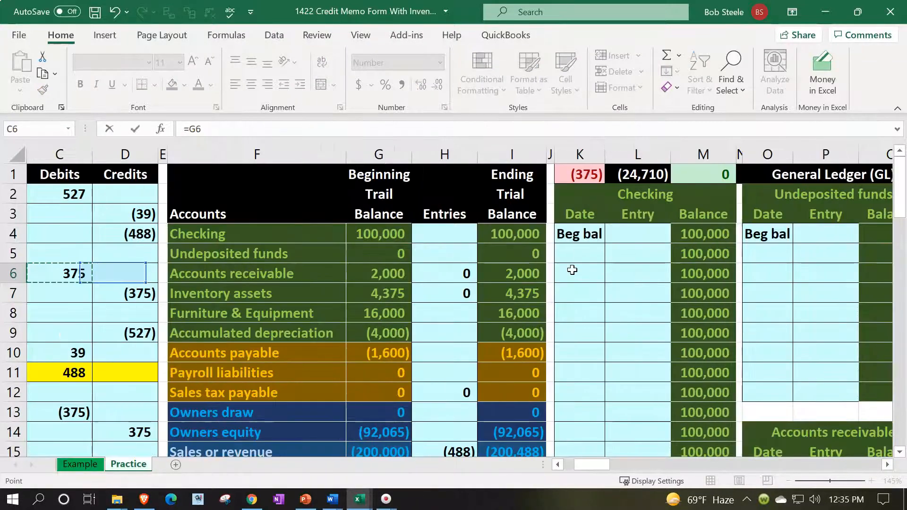
key("Down")
key("Down")
key("Down")
key("Down")
key("Down")
key("Down")
key("Down")
key("Down")
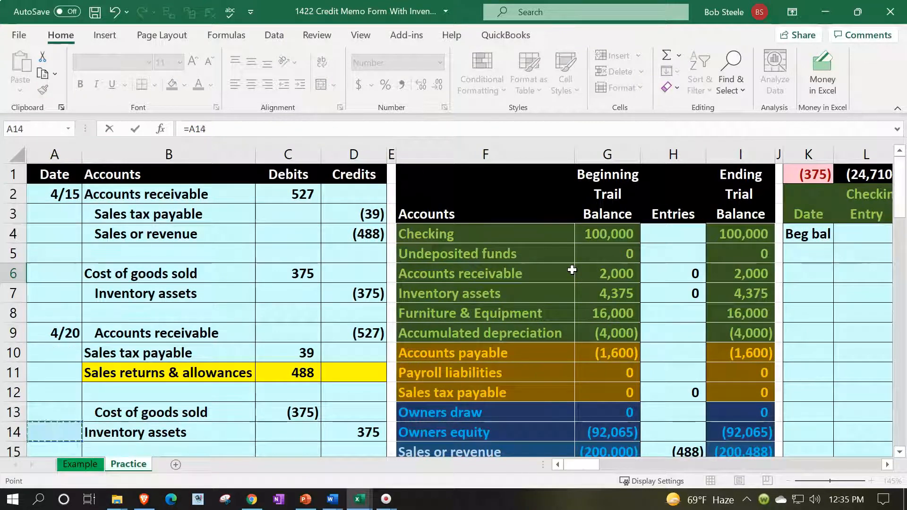
key("Right")
key("Right")
key("Right")
key("Return")
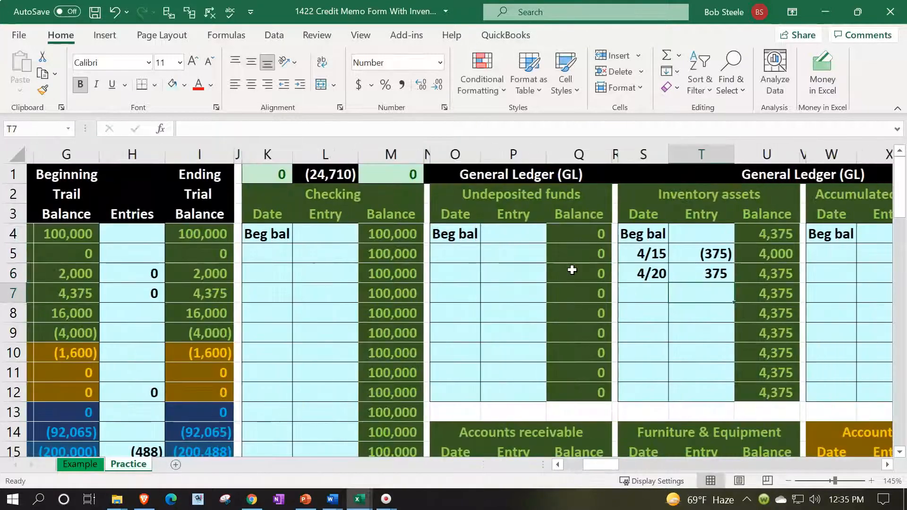
Check the inventory balance, then move along row 9 to the customer subsidiary ledger
key("Right")
key("Up")
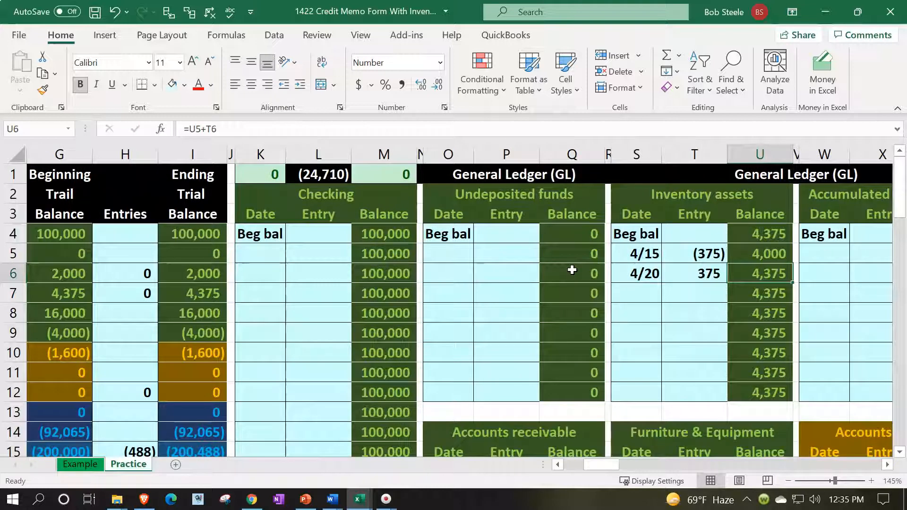
key("Left")
key("Left")
key("Left")
key("Left")
key("Left")
key("Left")
key("Left")
key("Left")
key("Left")
key("Left")
key("Left")
key("Left")
key("Left")
key("Left")
key("Left")
key("Left")
key("Left")
key("Left")
key("Left")
key("Left")
key("Down")
key("Down")
key("Down")
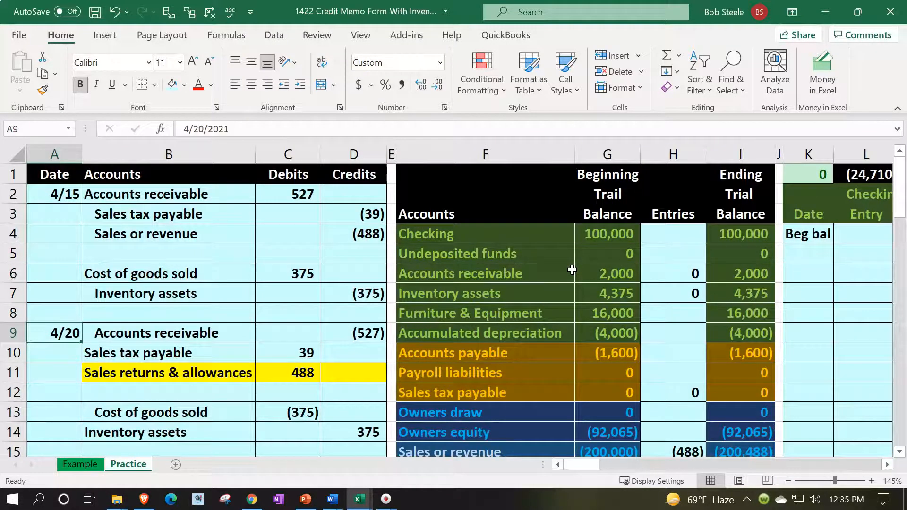
key("Right")
key("Right")
key("Right")
key("Right")
key("Right")
key("Right")
key("Right")
key("Right")
key("Right")
key("Right")
key("Right")
key("Right")
key("Right")
key("Right")
key("Right")
key("Right")
key("Right")
key("Right")
key("Right")
key("Right")
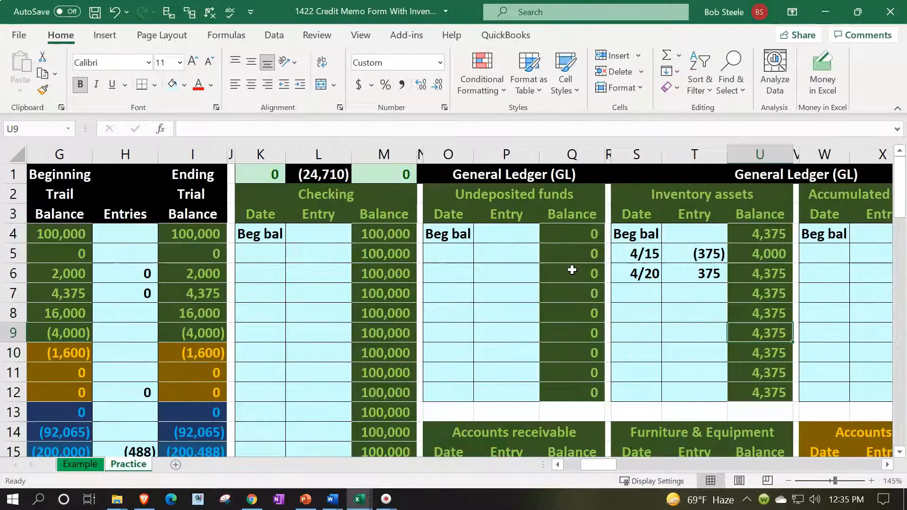
key("Right")
key("Right")
key("Right")
key("Right")
key("Right")
key("Right")
key("Right")
key("Right")
key("Right")
key("Right")
key("Right")
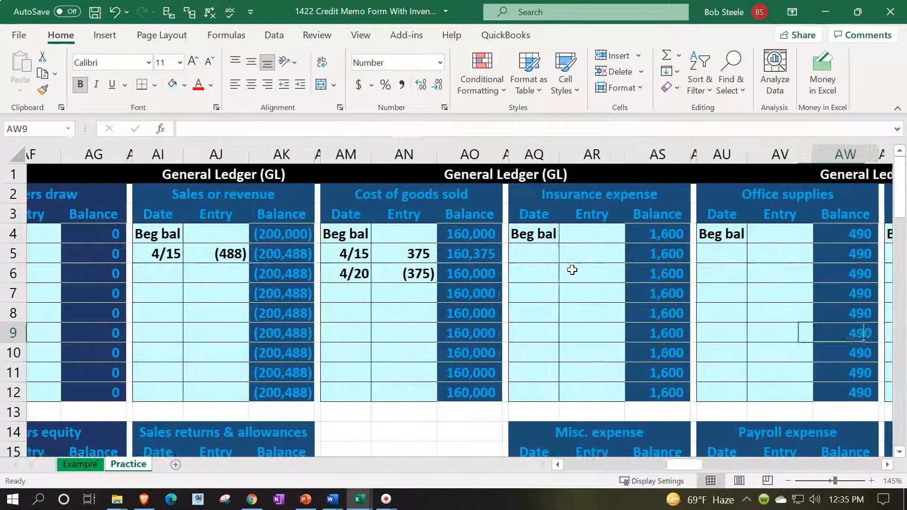
key("Right")
key("Right")
key("Right")
key("Right")
key("Right")
key("Right")
key("Right")
key("Right")
key("Right")
key("Right")
key("Right")
key("Right")
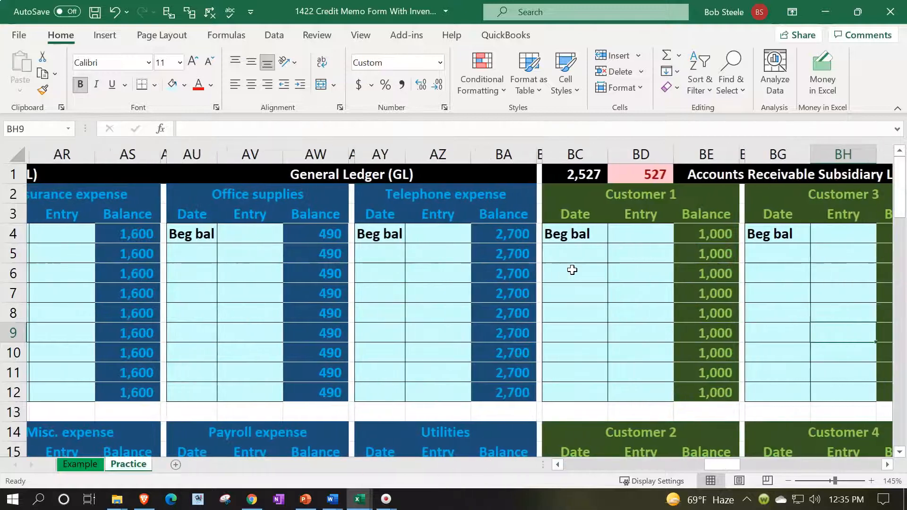
Date Customer 4's next subledger row 4/20
key("Down")
key("Down")
key("Down")
key("Down")
key("Down")
key("Down")
key("Down")
key("Down")
key("Down")
key("Down")
key("Down")
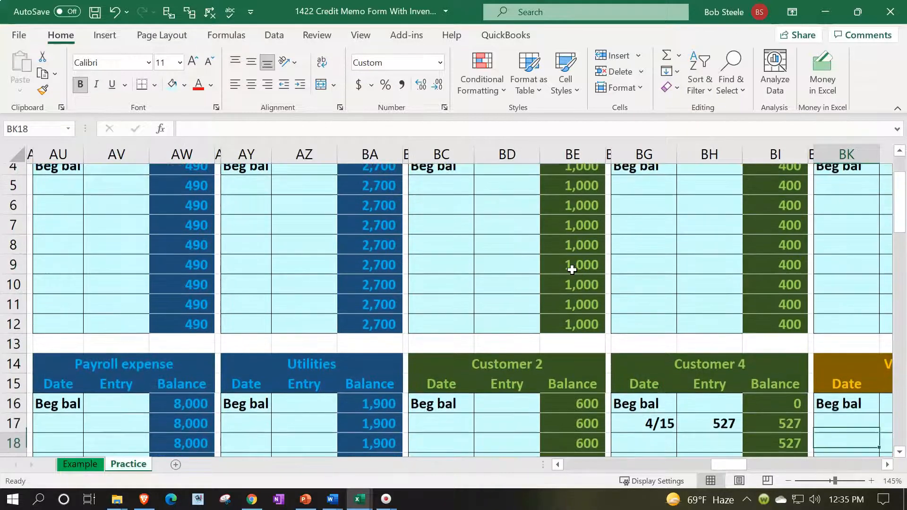
key("Left")
key("Left")
key("Left")
key("Left")
key("Up")
key("Up")
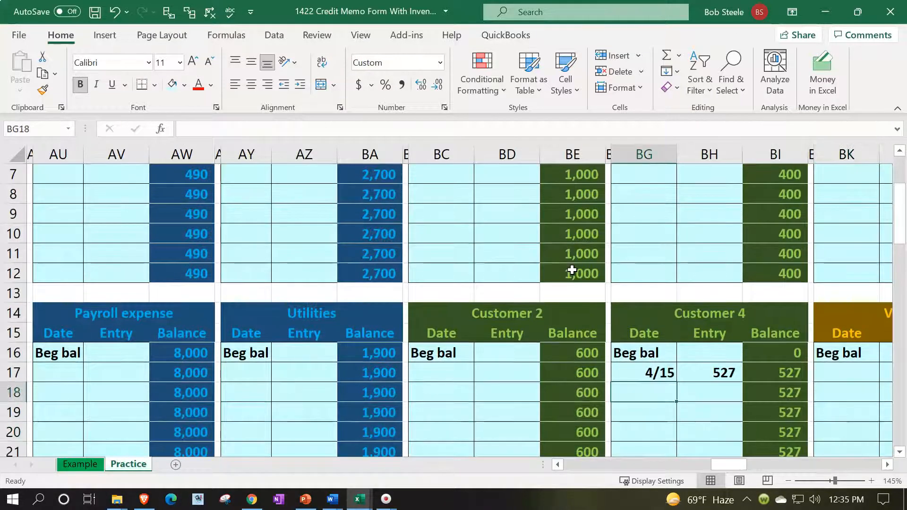
type("4/20")
key("Return")
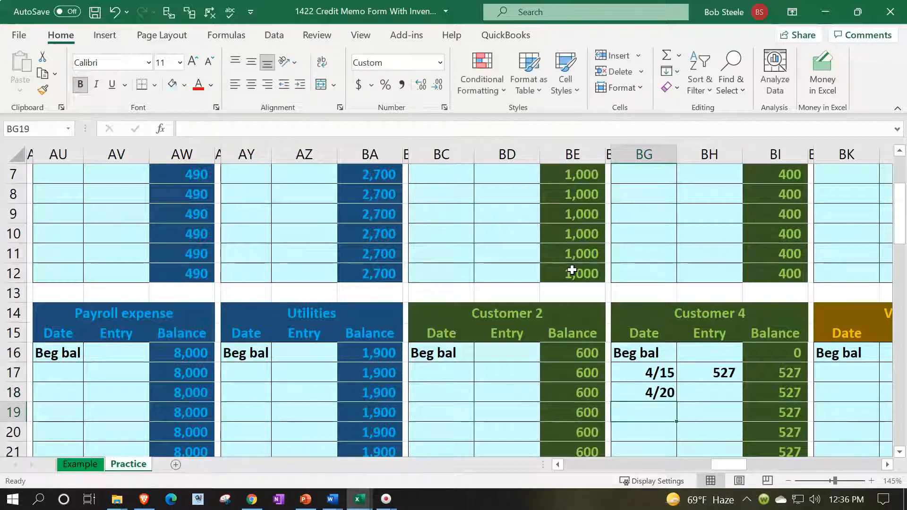
key("Right")
key("Up")
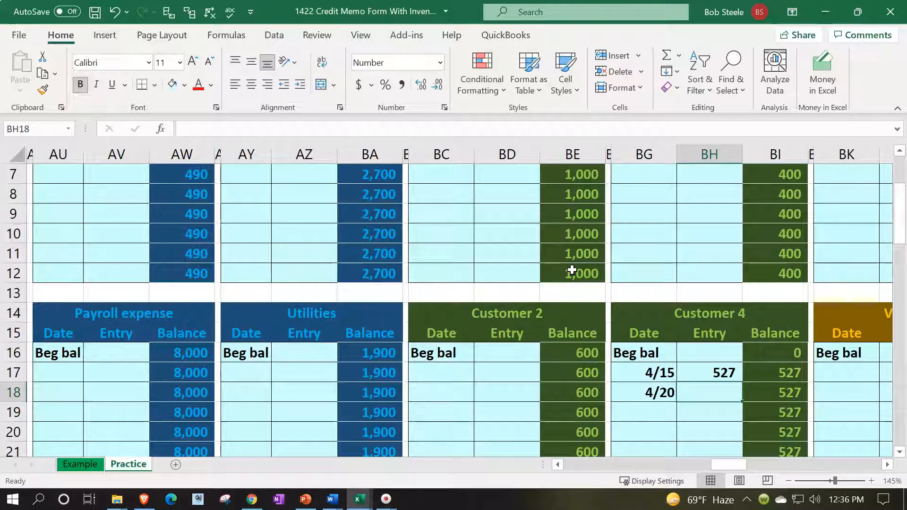
Set Customer 4's entry to reference the journal's accounts receivable credit (527) in D9
type("=")
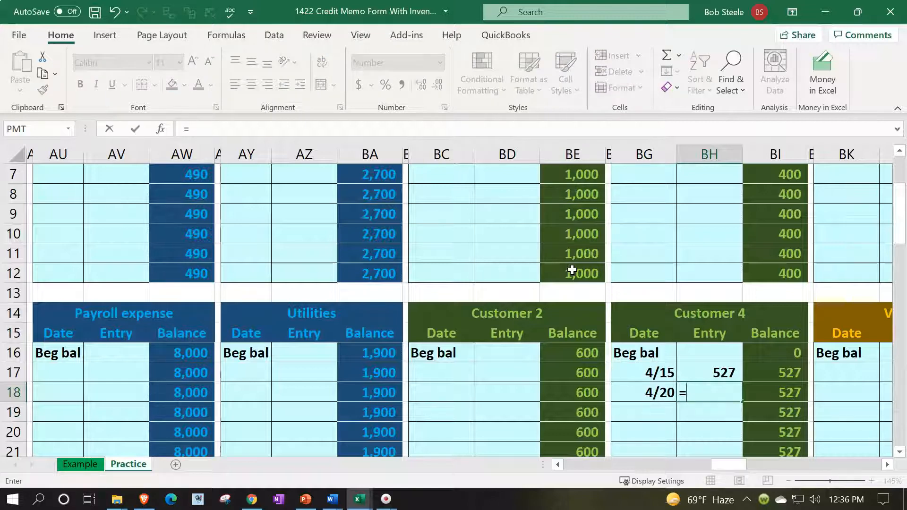
key("Left")
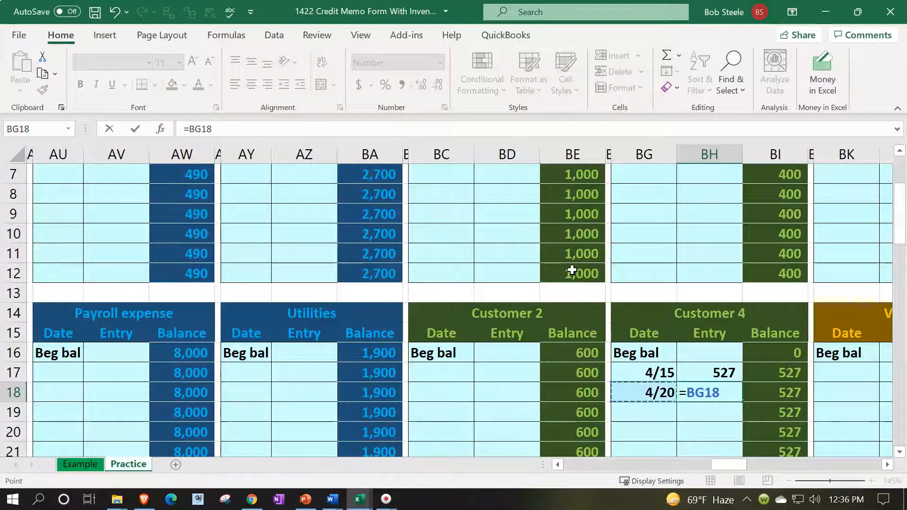
key("Left")
key("Left")
key("Left")
key("Left")
key("Left")
key("Left")
key("Left")
key("Left")
key("Left")
key("Left")
key("Left")
key("Left")
key("Left")
key("Left")
key("Left")
key("Left")
key("Left")
key("Left")
key("Left")
key("Left")
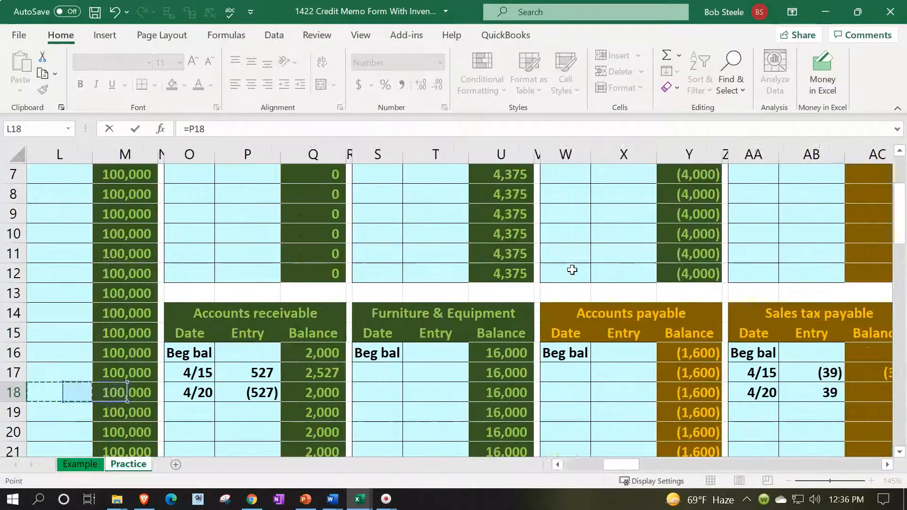
key("Left")
key("Left")
key("Left")
key("Left")
key("Left")
key("Left")
key("Left")
key("Left")
key("Left")
key("Left")
key("Left")
key("Up")
key("Up")
key("Up")
key("Up")
key("Up")
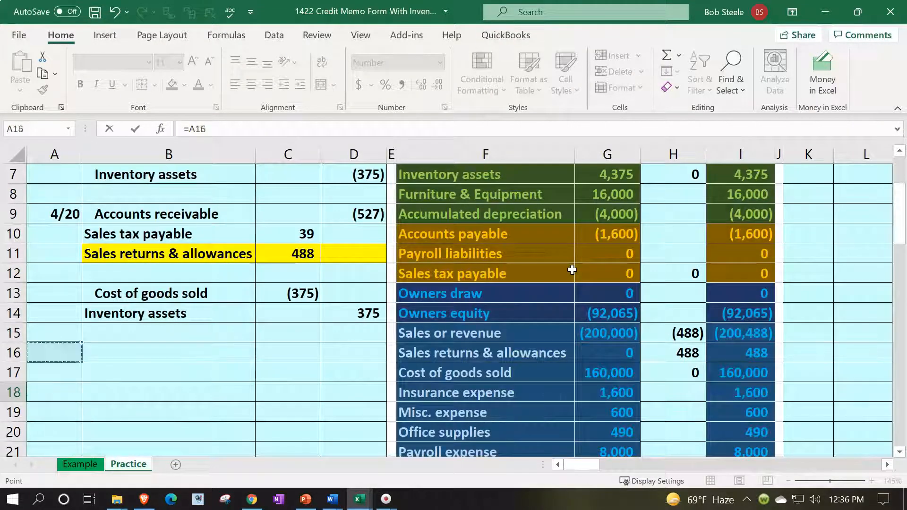
key("Right")
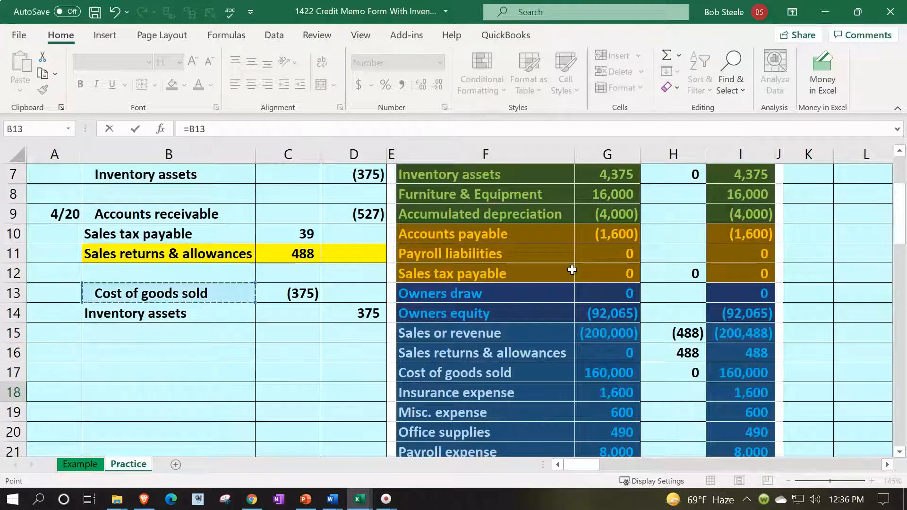
key("Up")
key("Up")
key("Up")
key("Up")
key("Right")
key("Right")
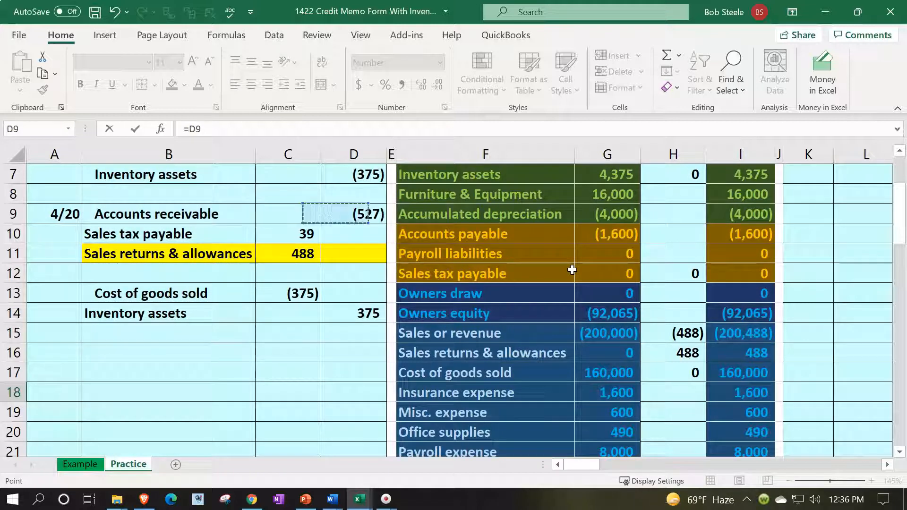
key("Return")
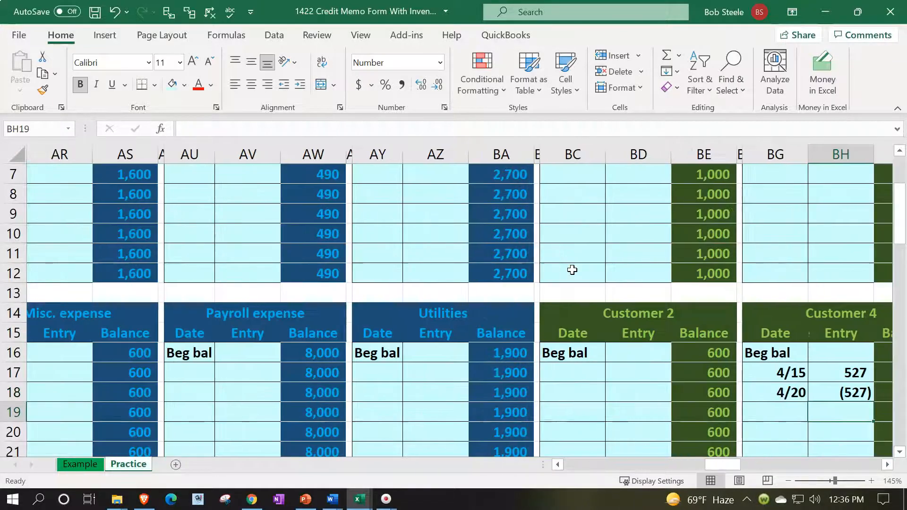
key("Right")
key("Right")
key("Up")
Inspect the subsidiary ledger total formula and its receivables check showing 0
scroll(572, 269, "up", 2)
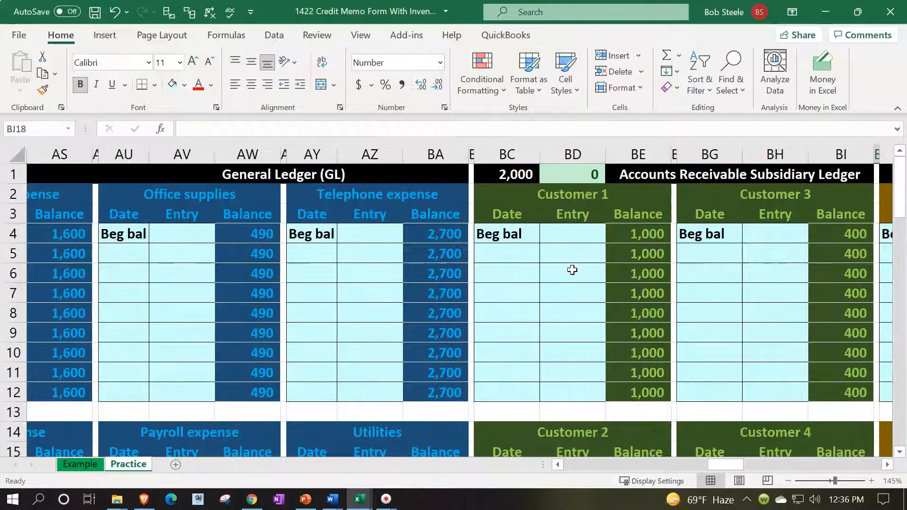
left_click(517, 175)
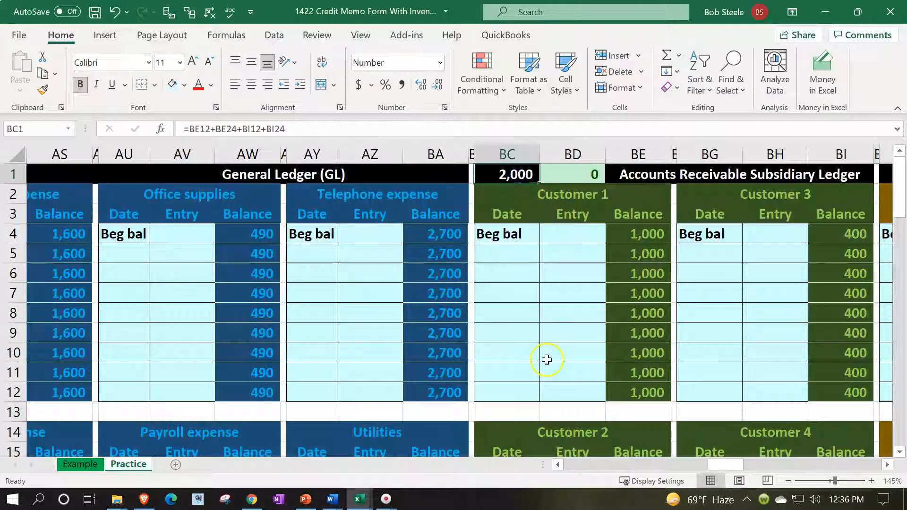
key("Right")
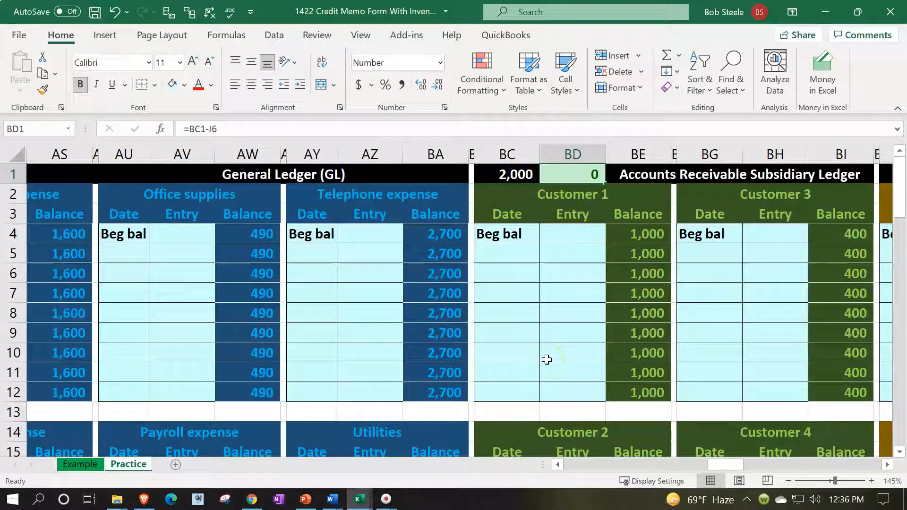
Go back to the journal, then along row 14 to the Item 2 inventory table
key("Left")
key("ctrl+Left")
key("ctrl+Left")
key("ctrl+Left")
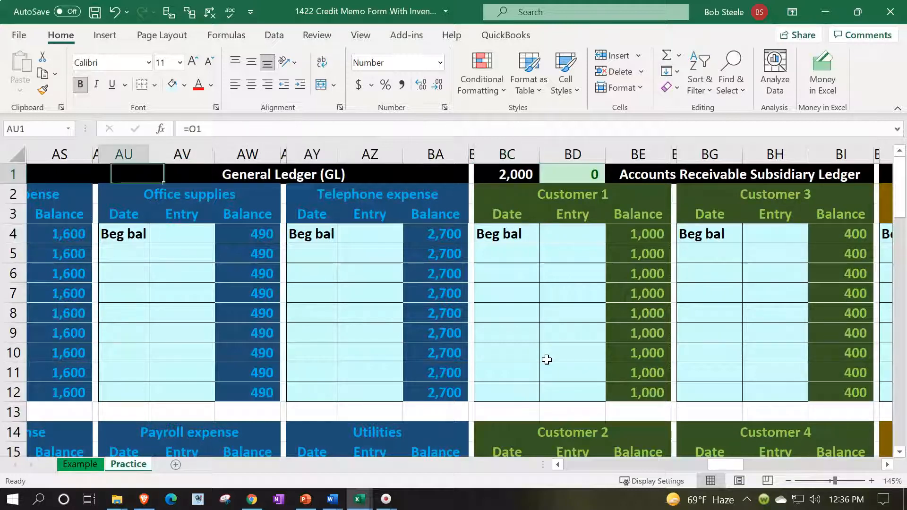
key("ctrl+Left")
key("ctrl+Left")
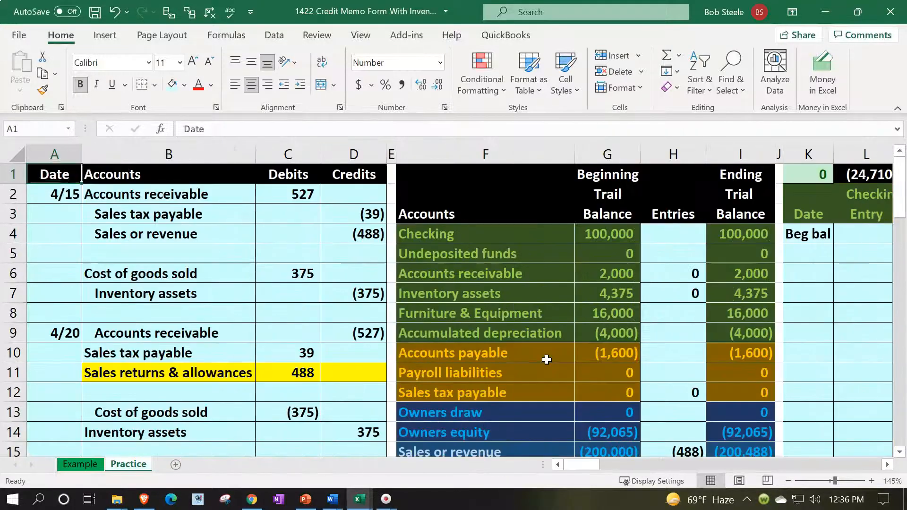
key("Down")
key("Down")
key("Down")
key("Down")
key("Down")
key("Down")
key("Down")
key("Down")
key("Down")
key("Down")
key("Down")
key("Down")
key("Down")
key("Down")
key("Right")
key("Up")
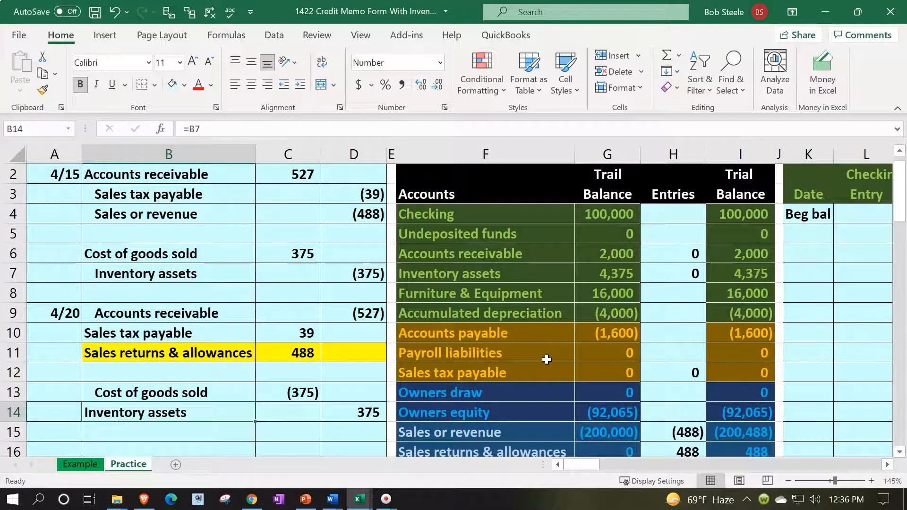
key("Right")
key("Right")
key("Right")
key("Right")
key("Right")
key("Right")
key("Right")
key("Right")
key("Right")
key("Right")
key("Right")
key("Right")
key("Right")
key("Right")
key("Right")
key("Right")
key("Right")
key("Right")
key("Right")
key("Right")
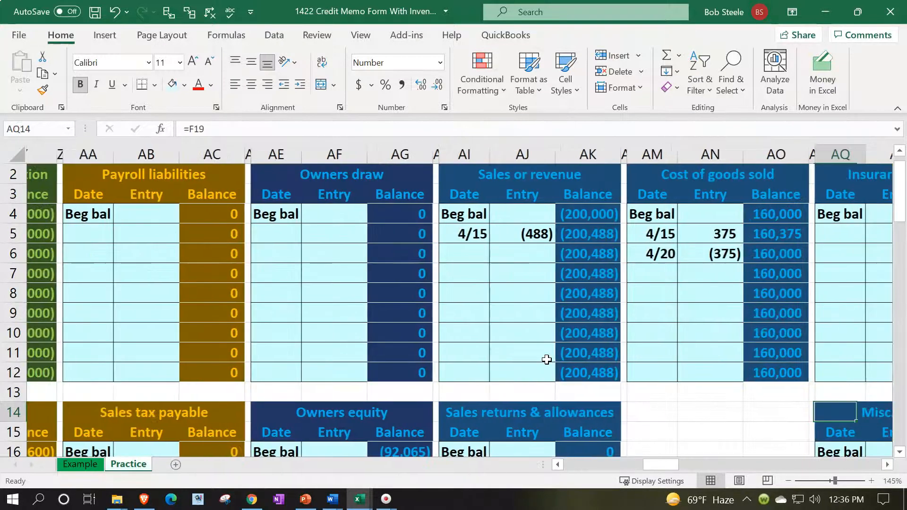
key("Right")
key("Right")
key("Right")
key("Right")
key("Right")
key("Right")
key("Right")
key("Right")
key("Right")
key("Right")
key("Right")
key("Right")
key("Right")
key("Right")
key("Right")
key("Right")
key("Right")
key("Right")
key("Right")
key("Right")
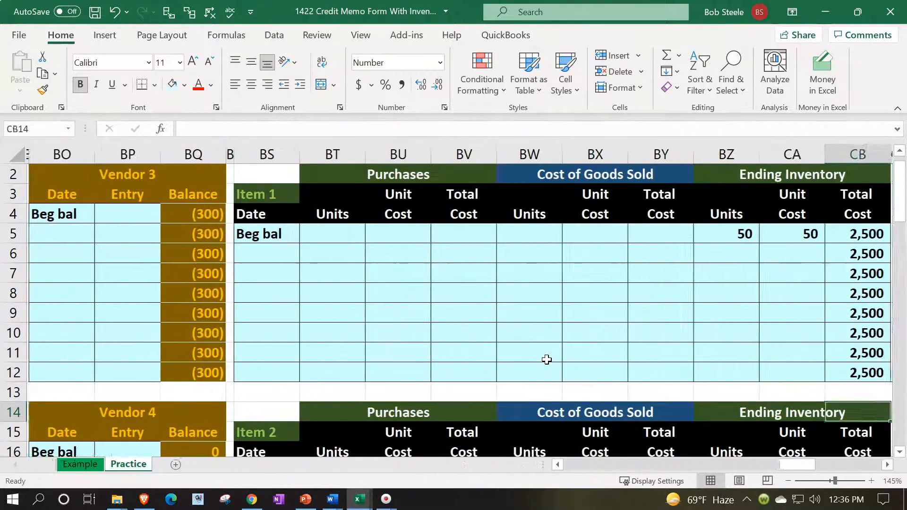
key("Right")
scroll(547, 359, "down", 3)
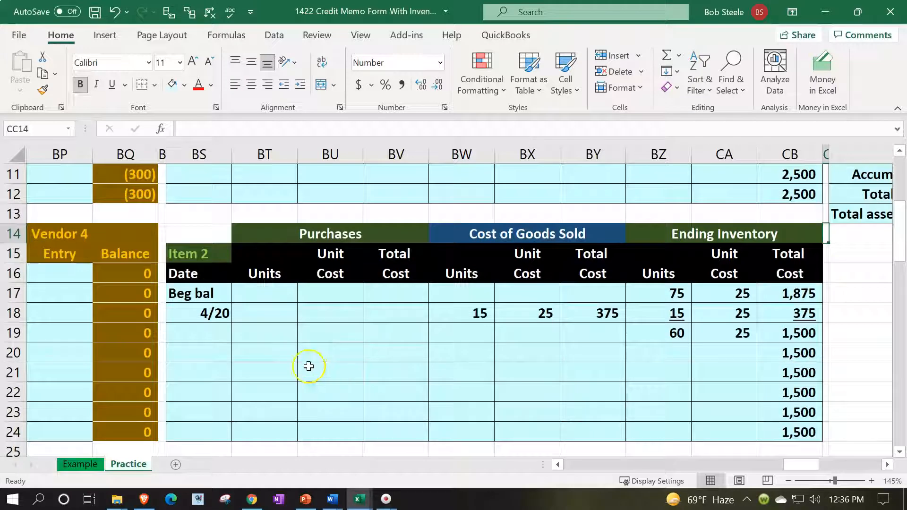
Correct the earlier sale's date in BS18 to 4/15
left_click(280, 355)
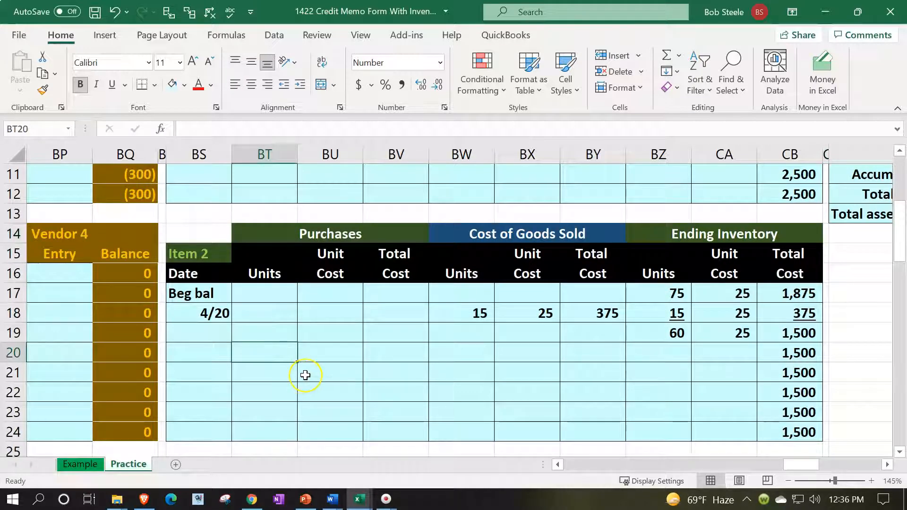
key("Left")
key("Up")
key("Up")
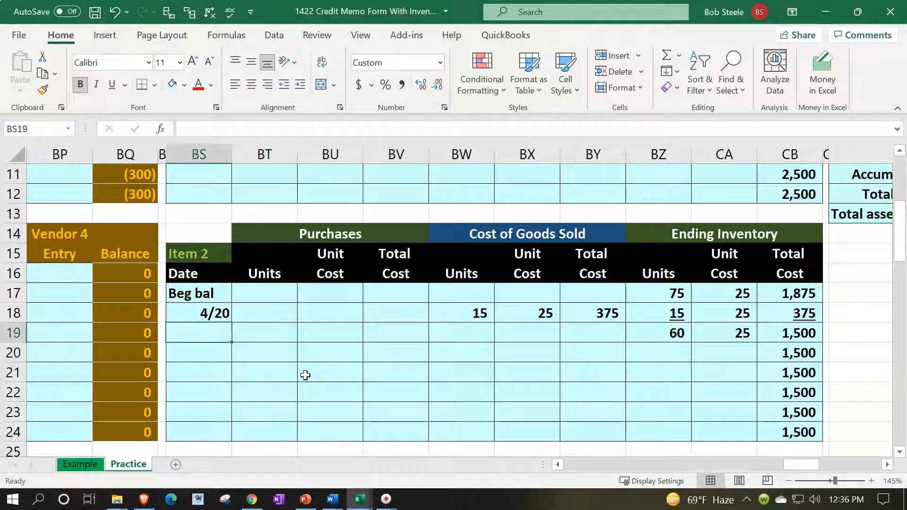
type("4/15")
key("Return")
Enter the 4/20 return in row 20 with 15 returned units
key("Down")
key("Down")
key("Up")
key("Right")
key("Right")
key("Right")
key("Left")
key("Left")
key("Left")
type("4")
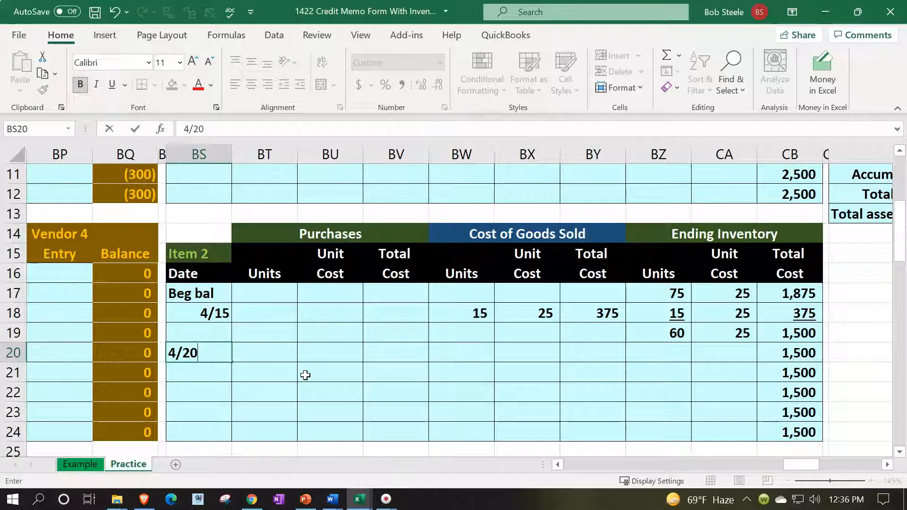
key("Tab")
type("15")
key("Tab")
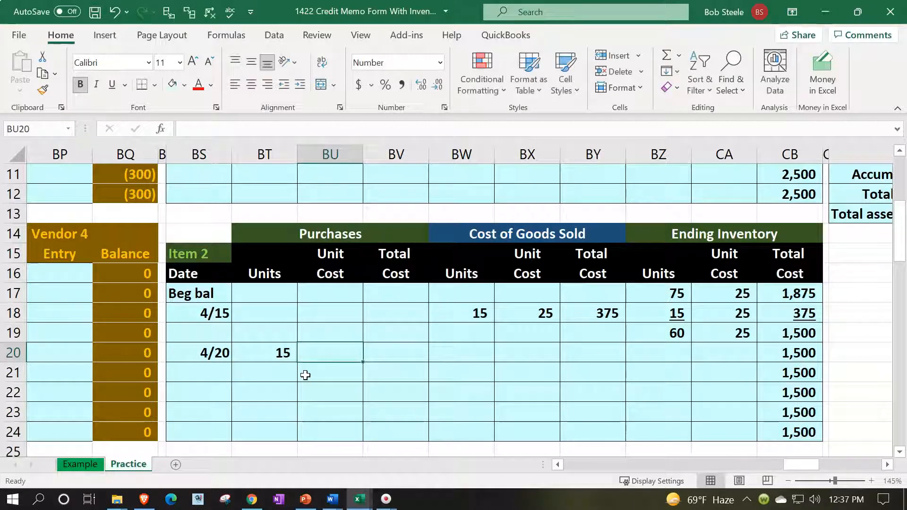
Link the unit cost to the 25 above and compute the 375 total with =BT20*BU20
type("+")
key("Right")
key("Right")
key("Right")
key("Right")
key("Right")
key("Right")
key("Up")
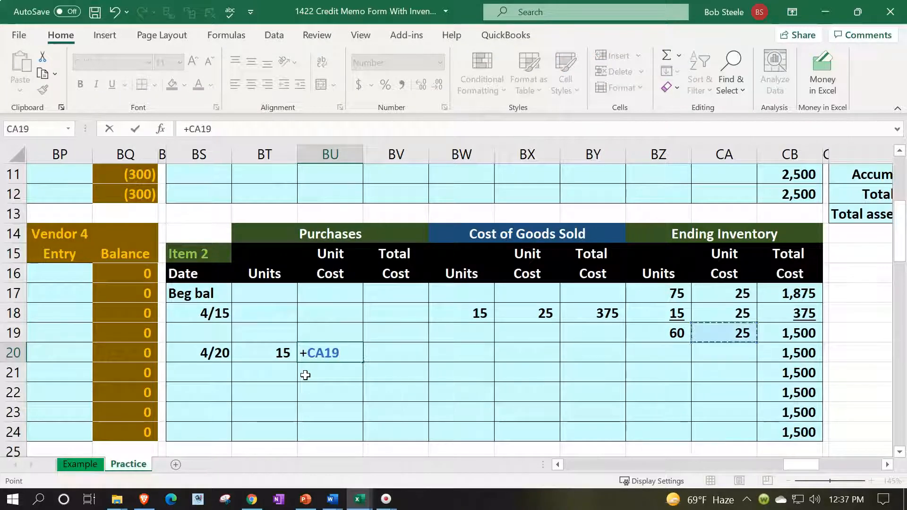
key("Tab")
type("=")
key("Left")
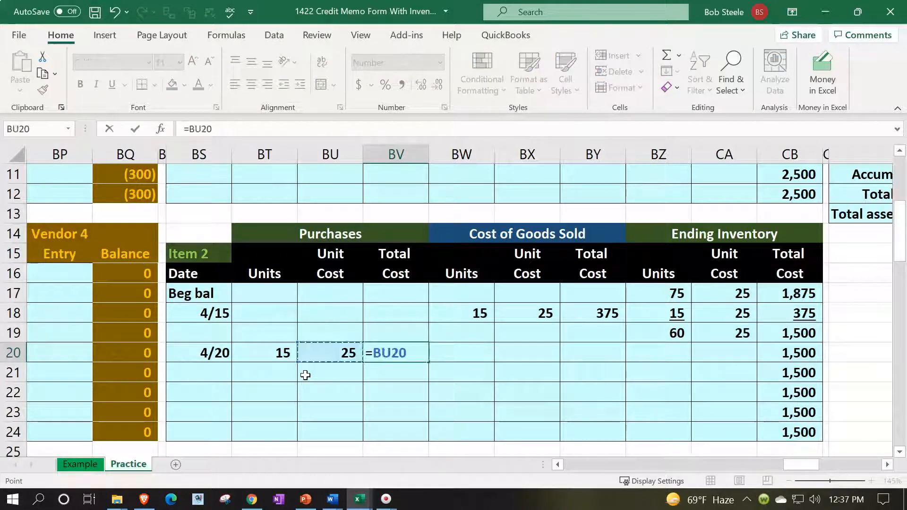
key("Left")
type("*BU20")
key("Return")
Link the 4/20 ending inventory layer to the return: 15 units at 25 for 375
key("Right")
key("Right")
key("Right")
key("Right")
key("Right")
key("Right")
key("Right")
key("Up")
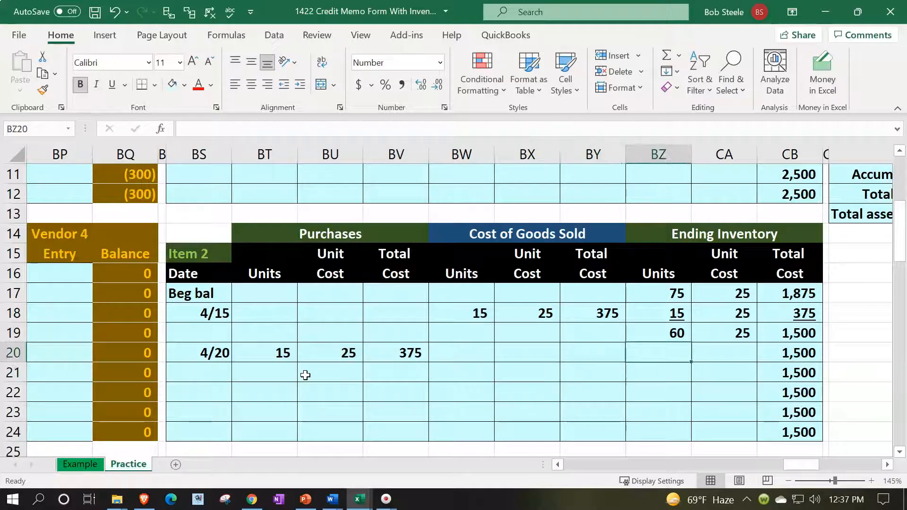
type("=")
key("Left")
key("Left")
key("Left")
key("Left")
key("Left")
key("Left")
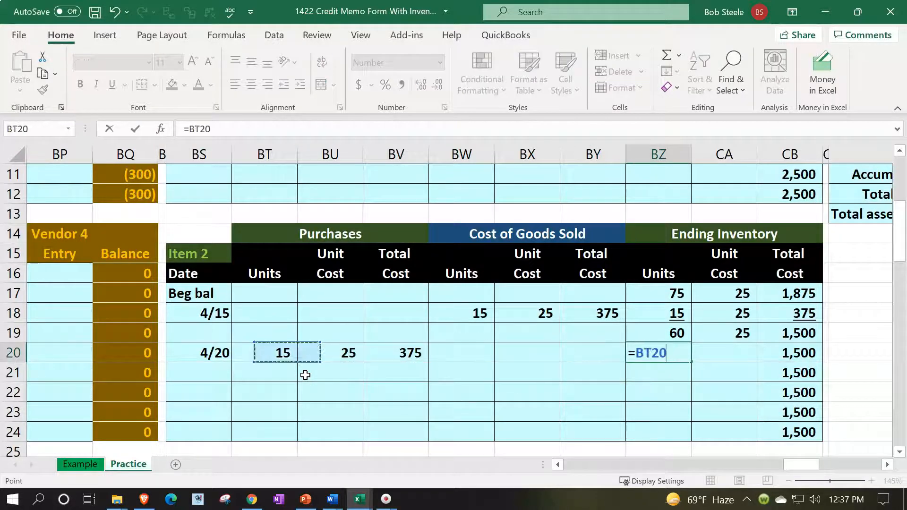
key("Tab")
type("+")
key("Left")
key("Left")
key("Left")
key("Left")
key("Left")
key("Left")
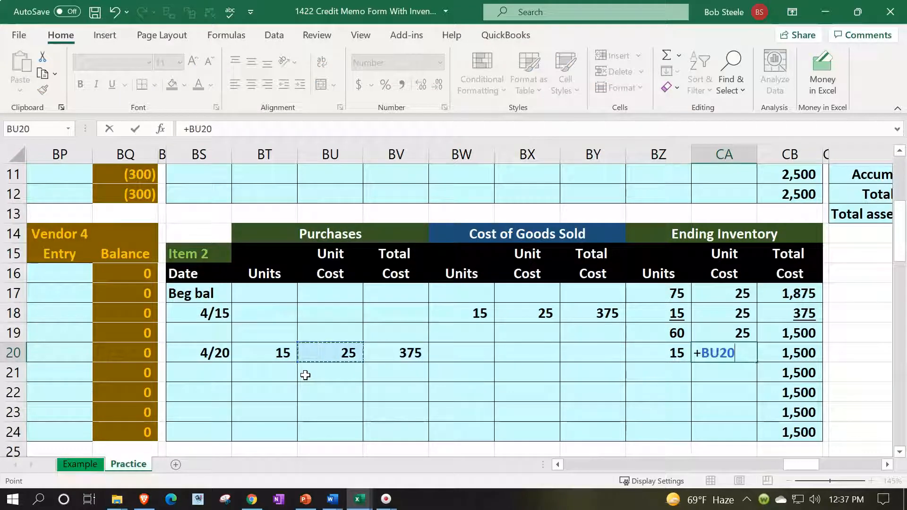
key("Tab")
type("+")
key("Left")
key("Left")
key("Left")
key("Left")
key("Left")
key("Left")
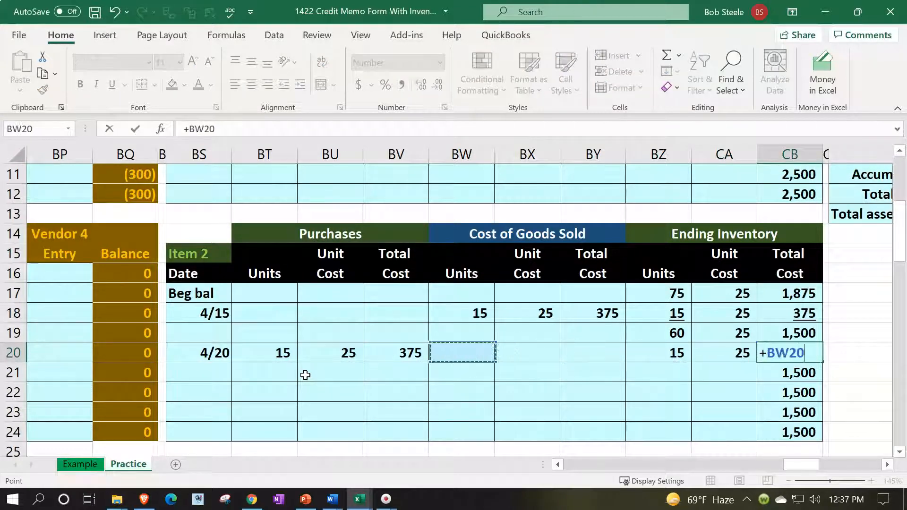
key("Return")
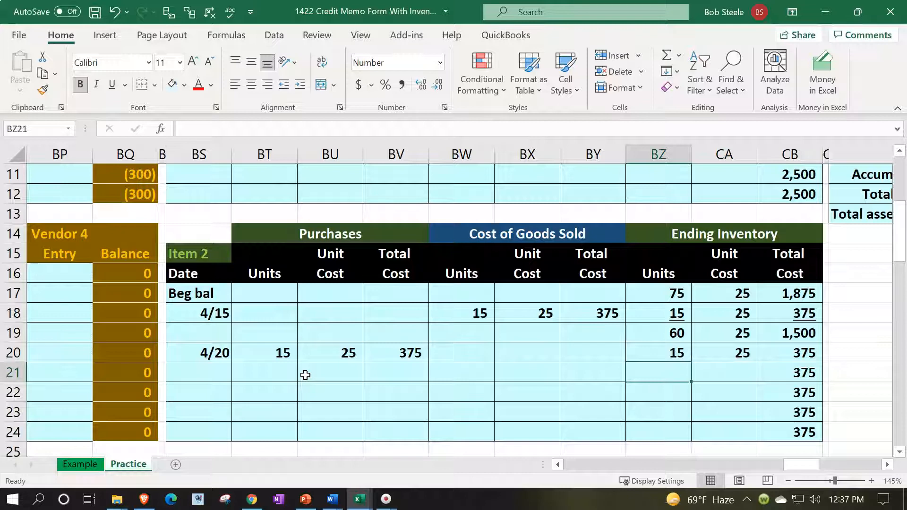
Add running balance formulas totalling 75 units and 1,875 cost
type("=")
key("Up")
key("Up")
type("+")
key("Up")
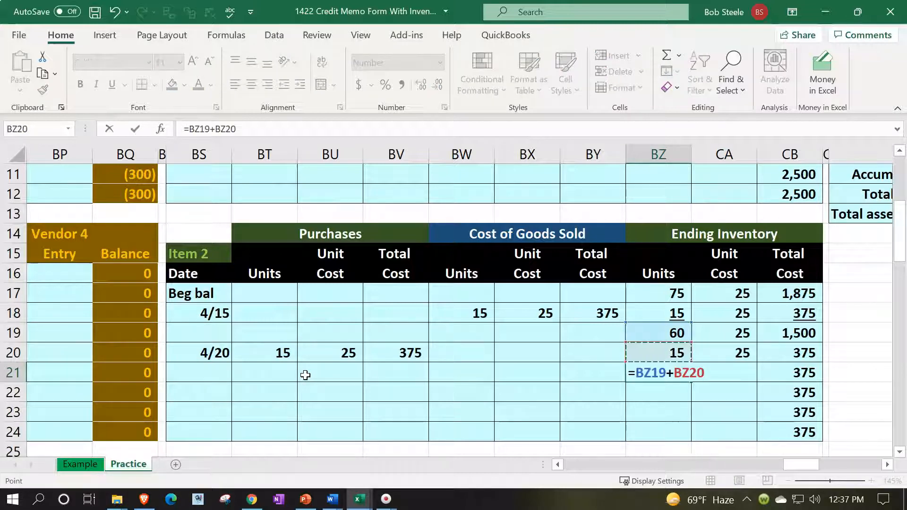
key("Return")
key("Up")
key("Right")
key("Right")
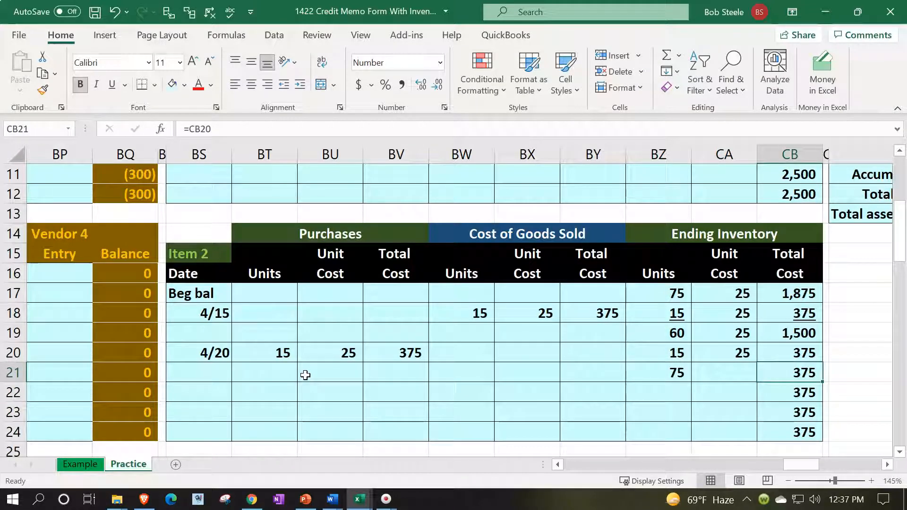
type("+")
key("Up")
key("Up")
type("+")
key("Up")
key("Return")
key("Up")
Compute the running unit cost as total cost divided by units, giving 25
key("Left")
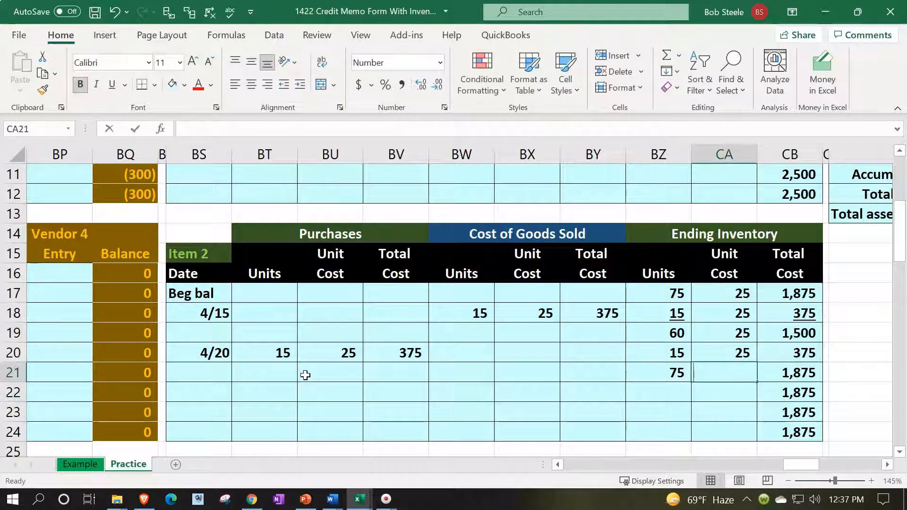
type("=")
key("Right")
type("/")
key("Left")
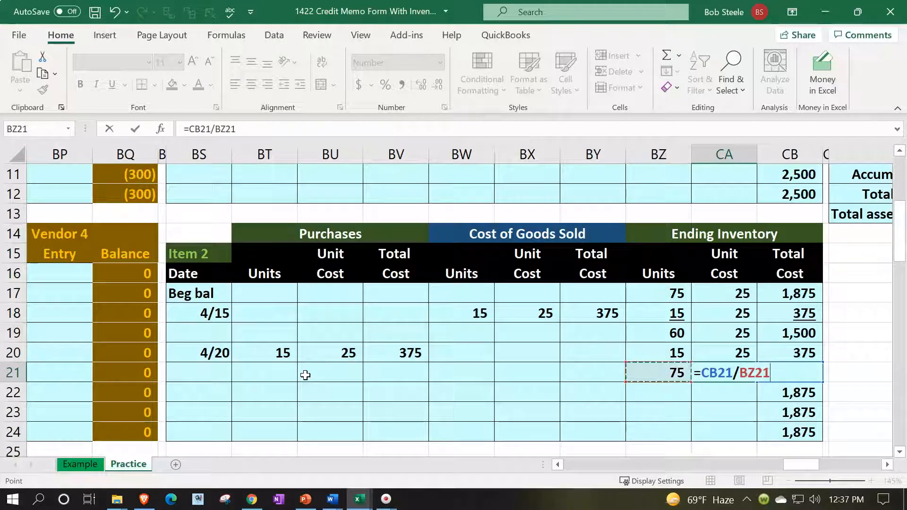
key("Return")
key("Up")
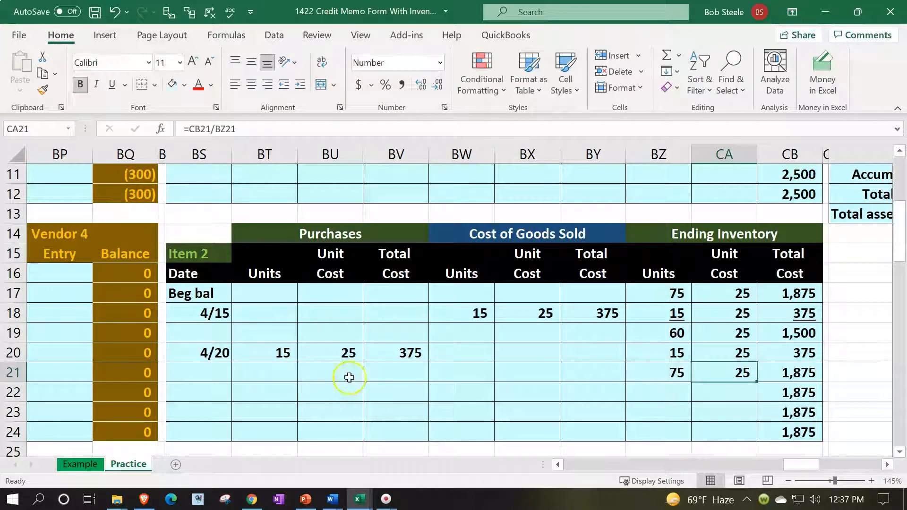
Underline the 15 units and 375 total in BZ20 and CB20
left_click(667, 355)
left_click(782, 354, "ctrl")
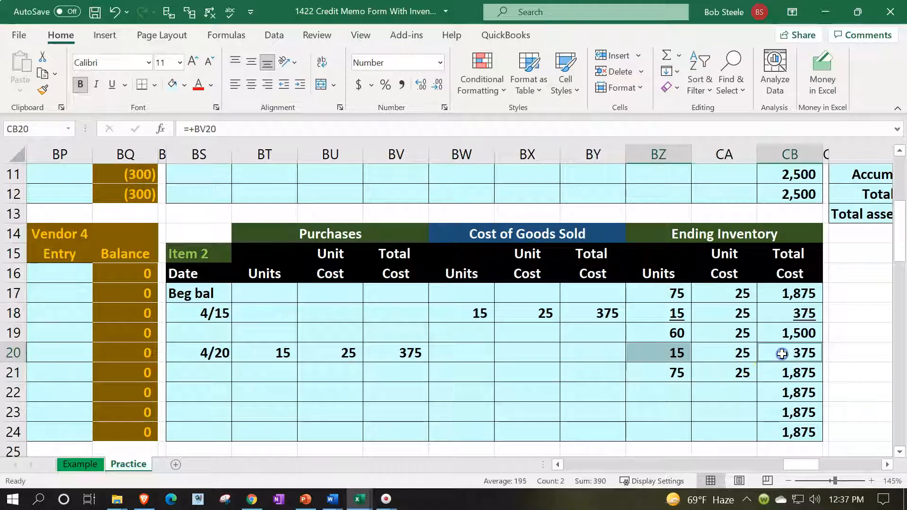
left_click(113, 85)
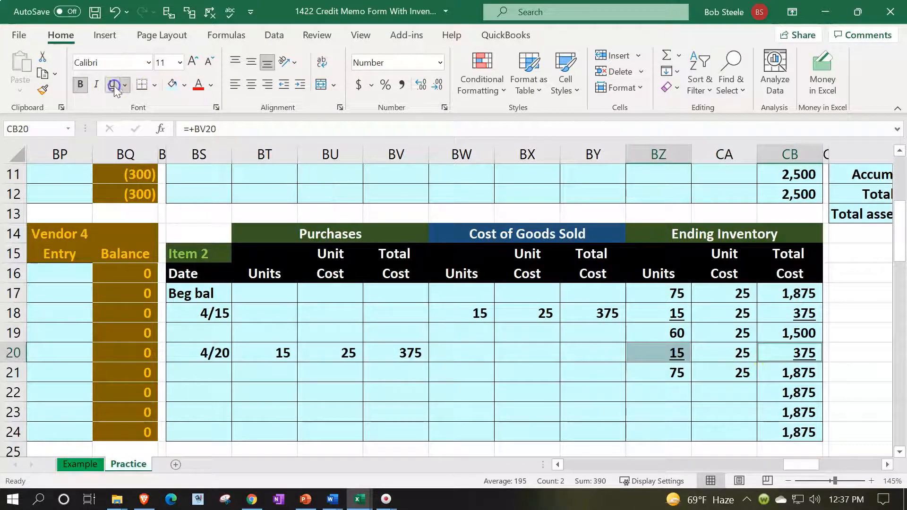
left_click(698, 405)
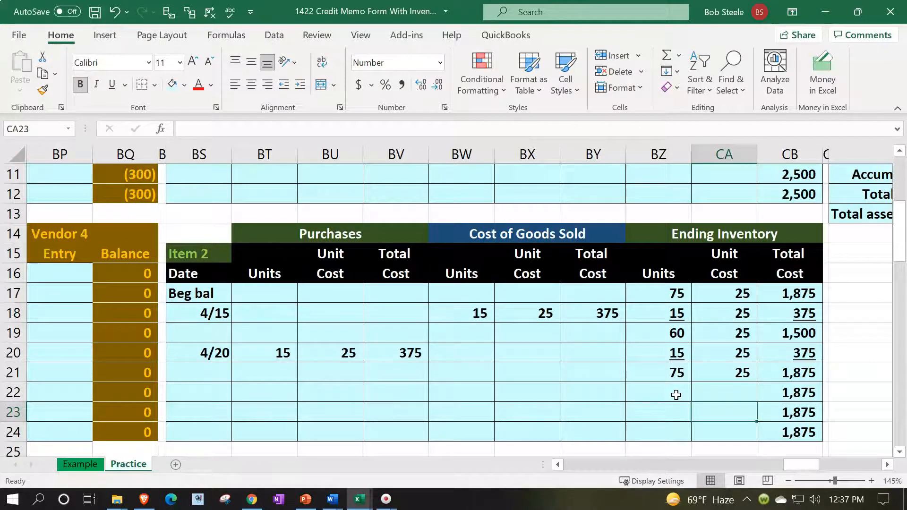
Verify the item totals and the 4,375 inventory subledger total show zero difference from the trial balance
left_click(807, 437)
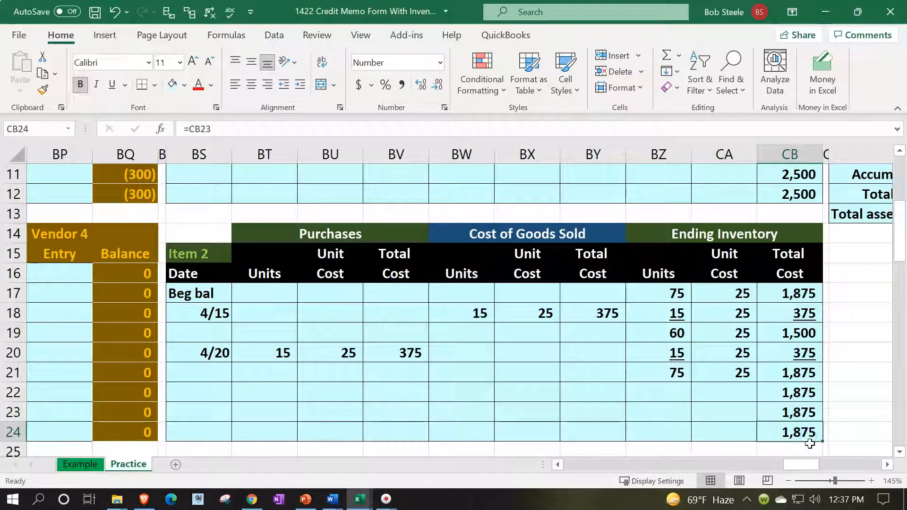
scroll(809, 444, "up", 3)
left_click(796, 372)
scroll(486, 359, "up", 1)
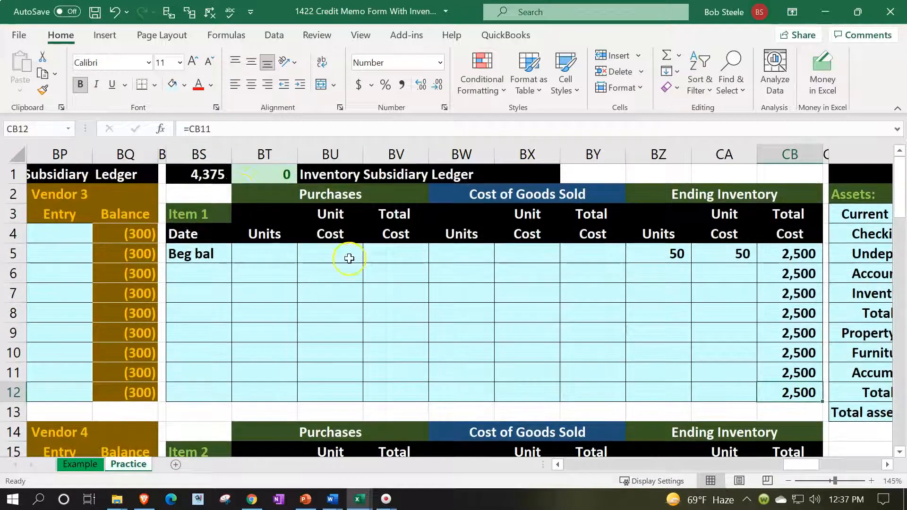
left_click(196, 176)
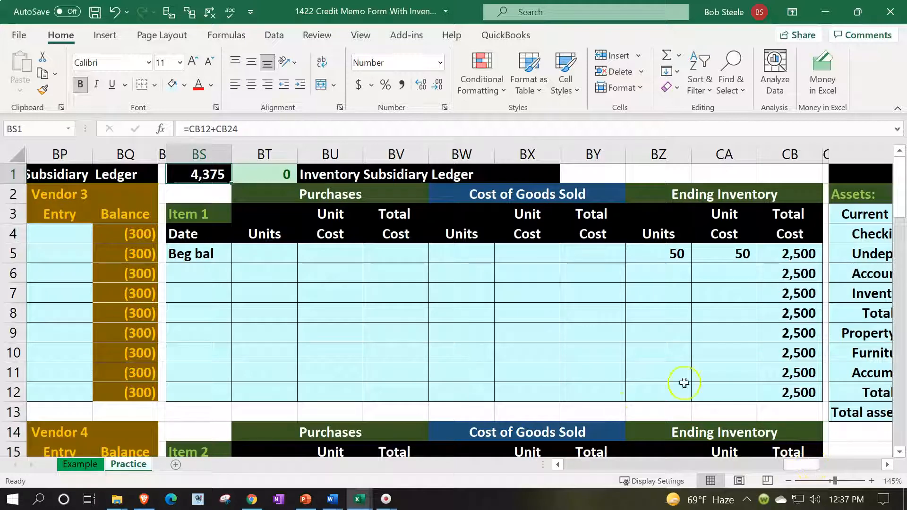
left_click(271, 174)
left_click_drag(804, 465, 452, 454)
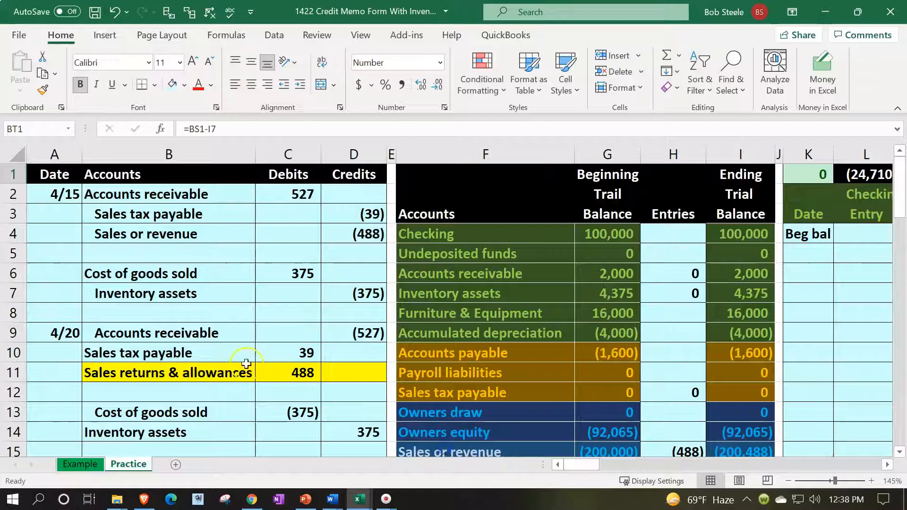
Link the Sales returns & allowances 488 and Sales tax payable 39 debit lines to the 4/20 entry
scroll(218, 360, "down", 2)
left_click_drag(125, 214, 366, 312)
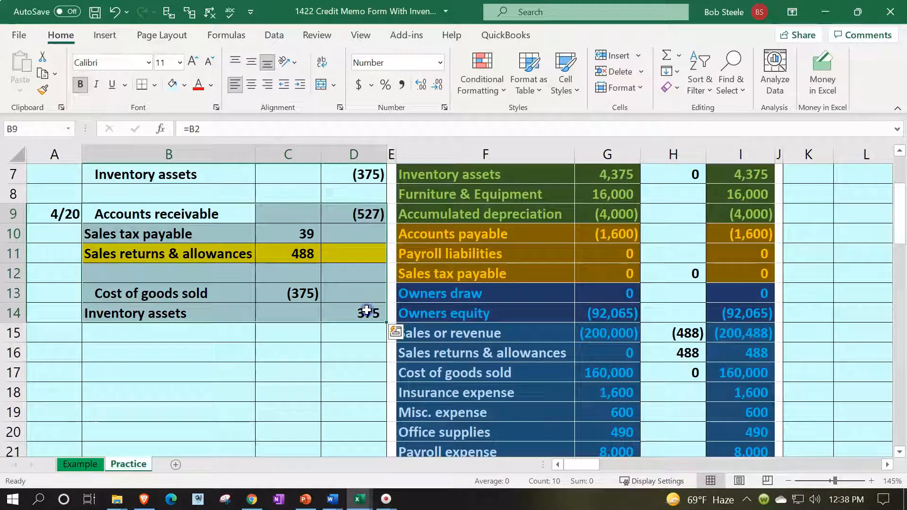
left_click(145, 354)
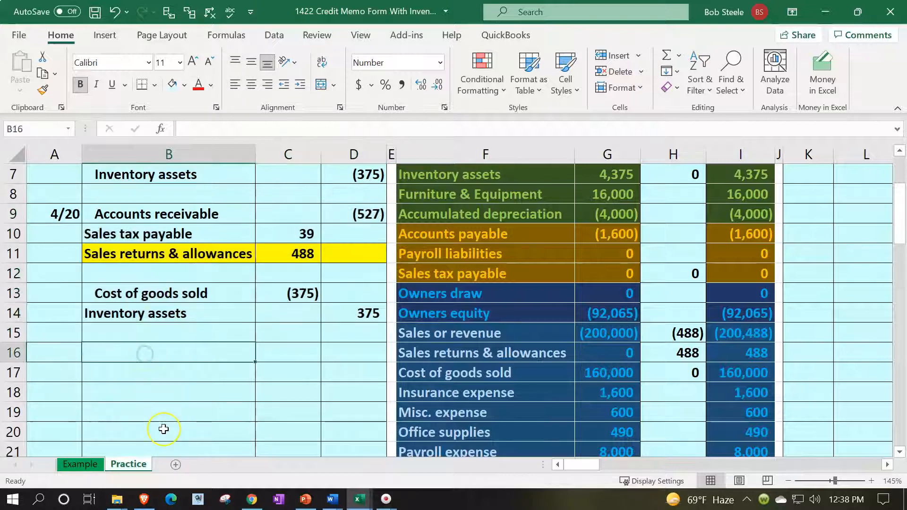
type("=")
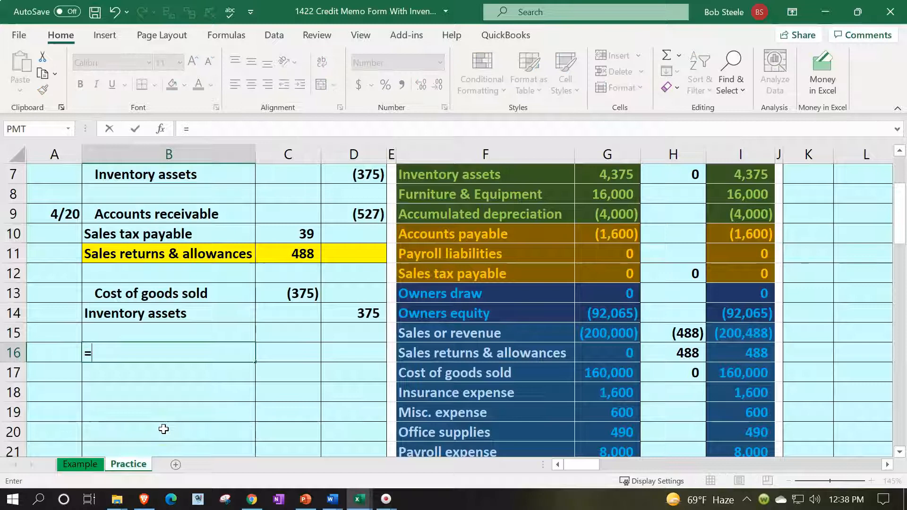
key("Up")
key("Up")
key("Up")
key("Up")
key("Up")
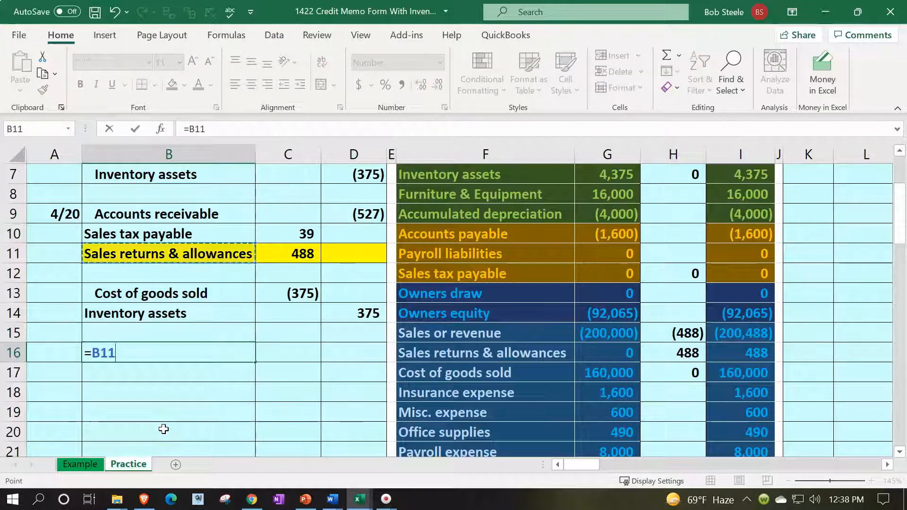
key("Return")
key("Up")
key("Right")
type("=")
key("Up")
key("Up")
key("Up")
key("Up")
key("Up")
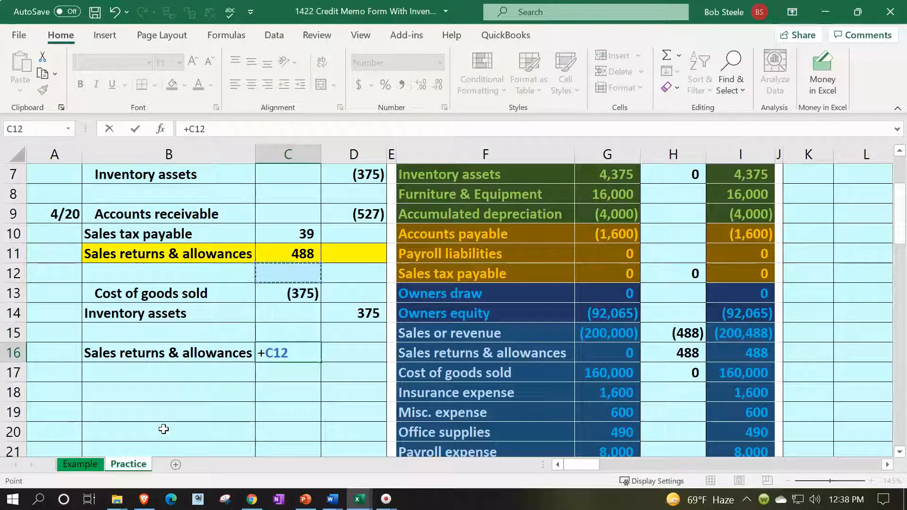
key("Return")
key("Left")
type("+")
key("Up")
key("Up")
key("Up")
key("Up")
key("Up")
key("Up")
key("Up")
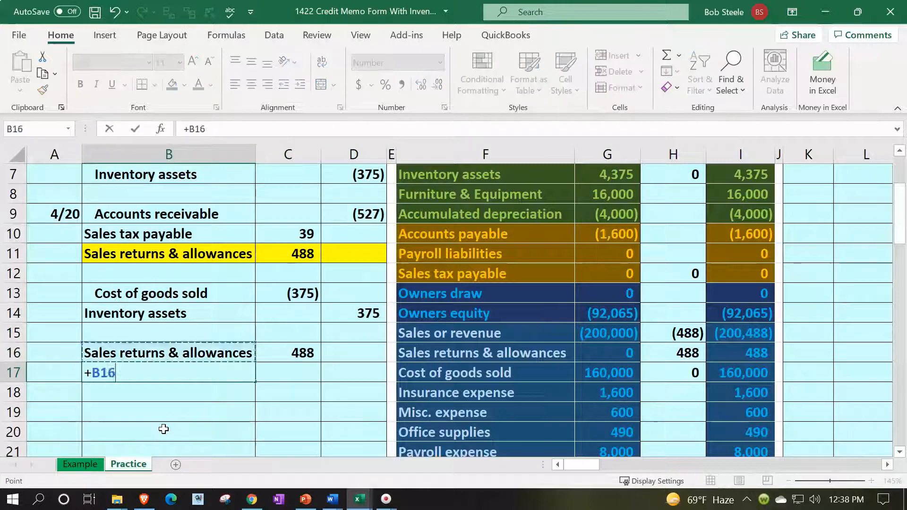
key("Return")
key("Up")
key("Right")
type("+")
key("Up")
key("Up")
key("Up")
key("Up")
Add the Accounts receivable credit of (527) as the negative sum of the debits, and indent the credit accounts
key("Up")
key("Up")
key("Up")
key("Return")
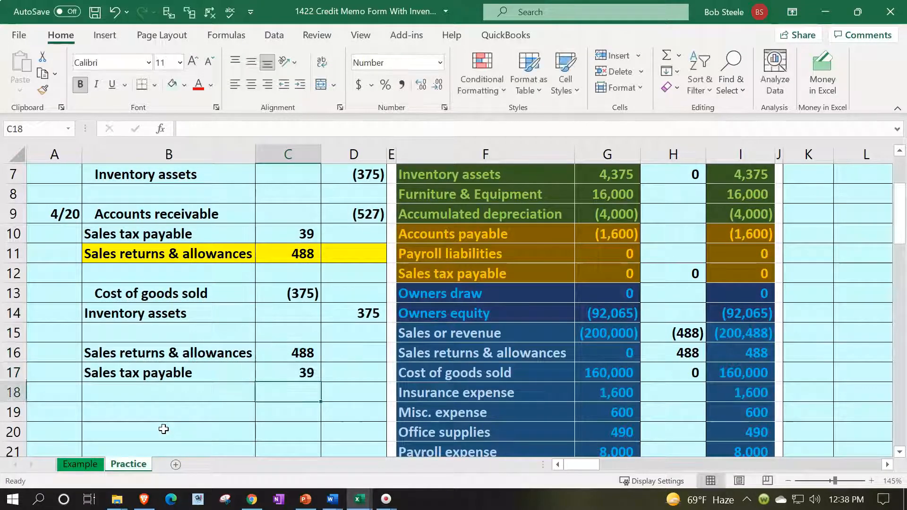
key("Left")
type("+")
key("Up")
key("Up")
key("Up")
key("Up")
key("Up")
key("Up")
key("Up")
key("Up")
key("Up")
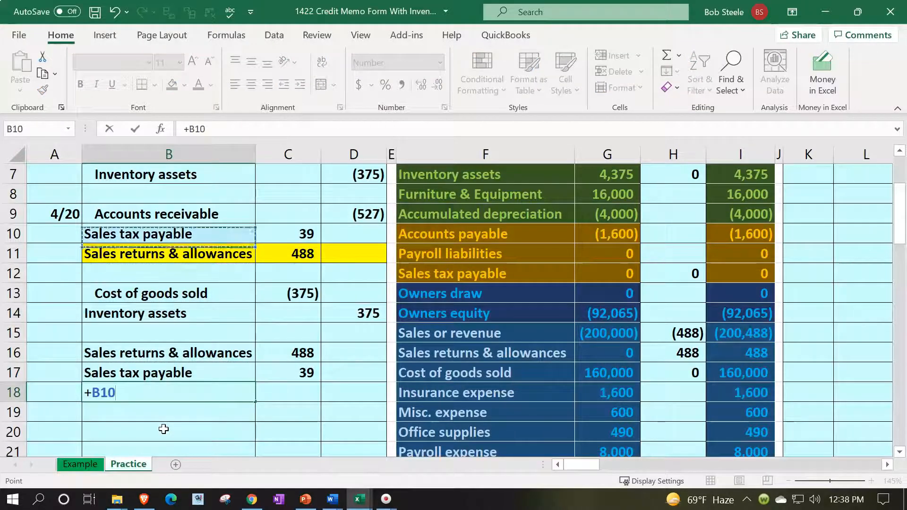
key("Return")
key("Up")
key("Right")
key("Right")
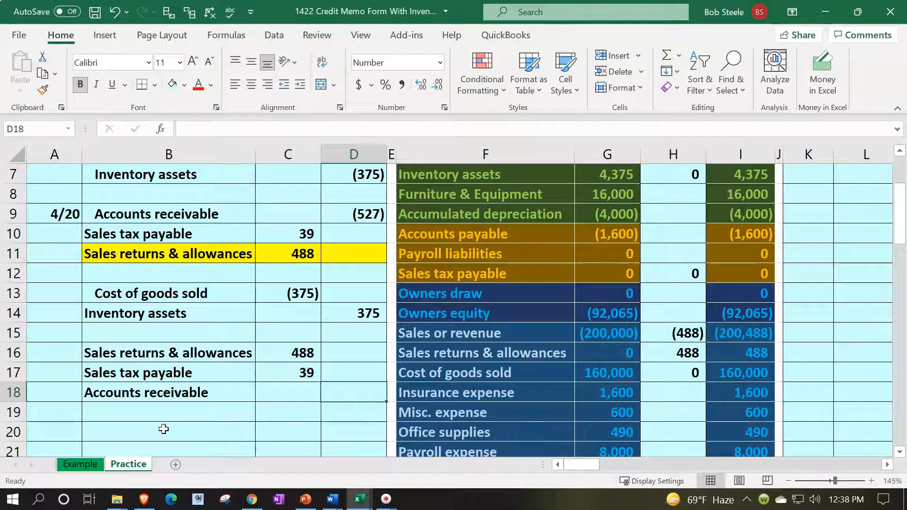
type("-sum(")
key("Left")
key("Up")
key("shift+Right")
key("shift+Up")
key("Return")
left_click_drag(171, 374, 172, 386)
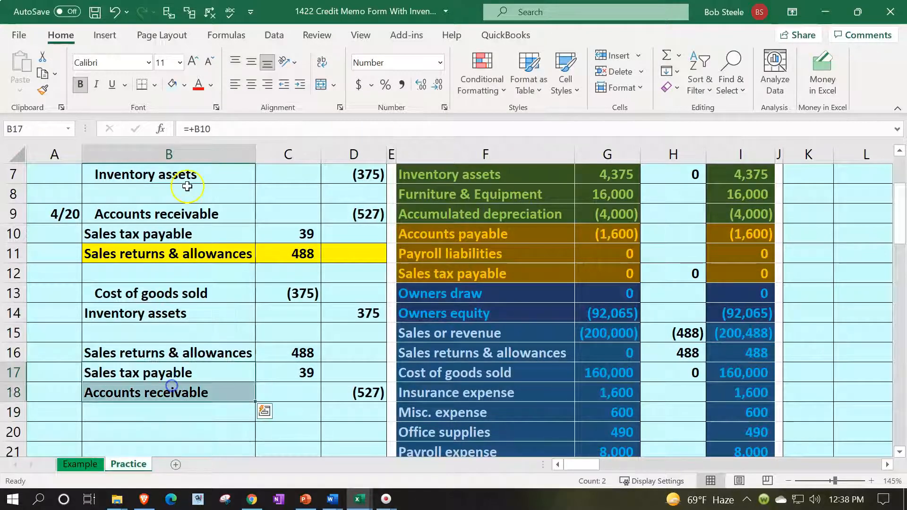
left_click(300, 84)
Add the Inventory assets line with a (375) credit amount
left_click(176, 424)
type("+")
key("Up")
key("Up")
key("Up")
key("Up")
key("Up")
key("Up")
key("Tab")
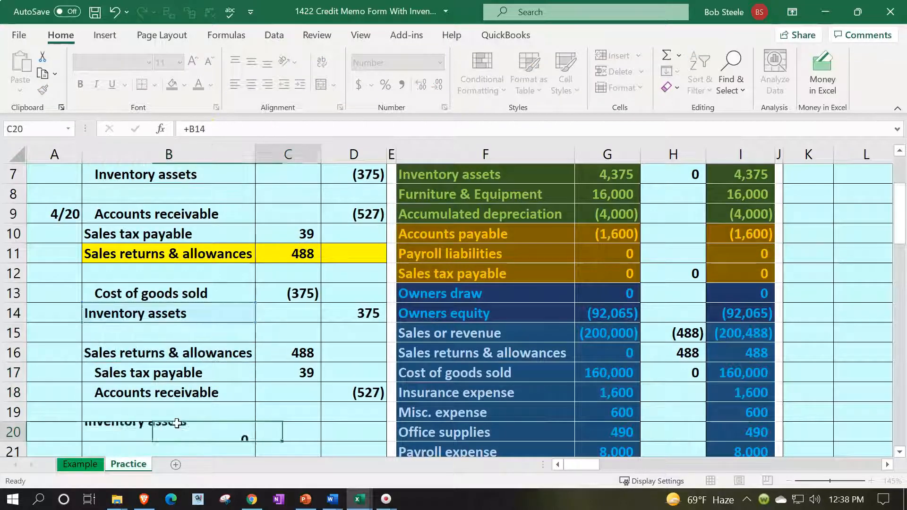
type("+")
key("BackSpace")
type("-")
key("Up")
key("Up")
key("Up")
key("Up")
key("Up")
key("Up")
key("Right")
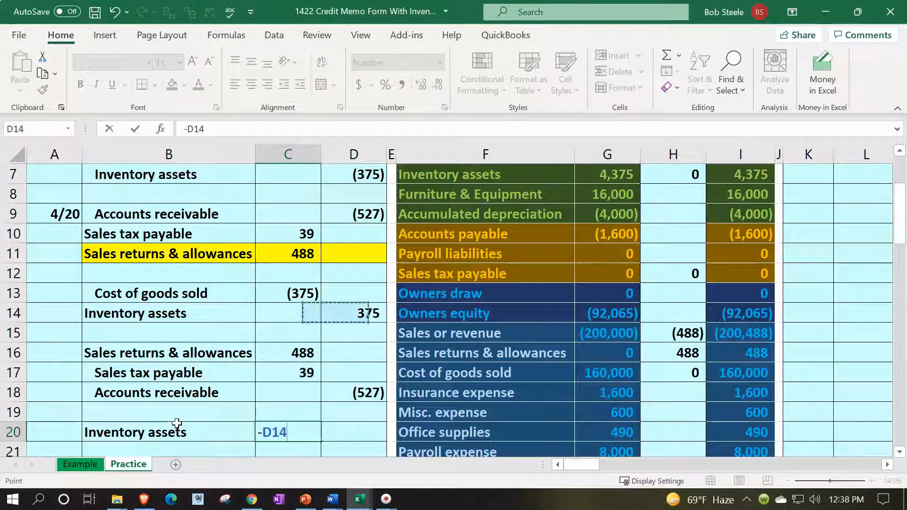
key("Return")
Add the Cost of goods sold line at 375 and indent its label
type("+")
key("Up")
key("Up")
key("Up")
key("Up")
key("Up")
key("Up")
key("Up")
key("Up")
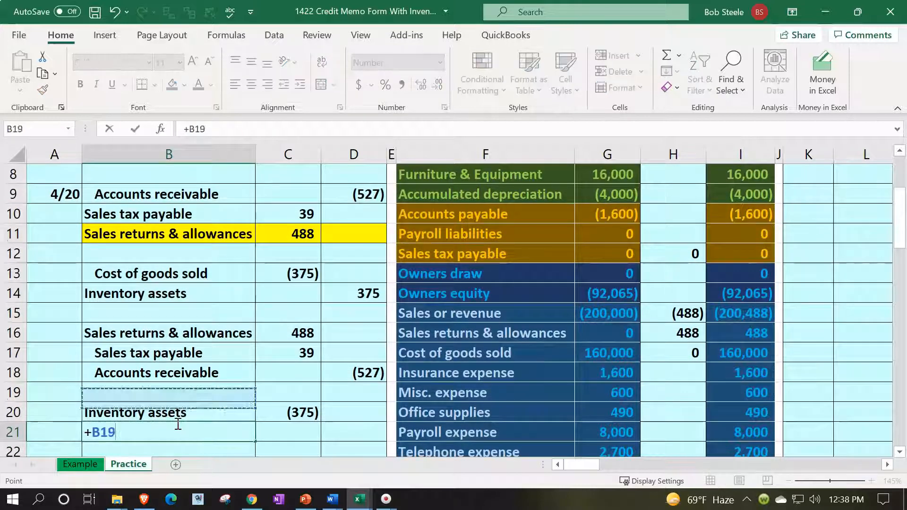
key("Tab")
key("Right")
type("-")
key("Left")
key("Up")
key("Return")
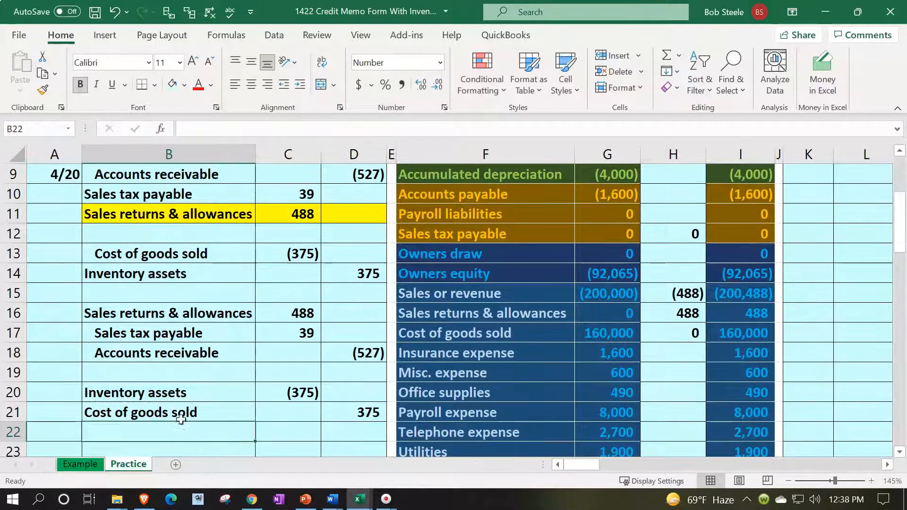
left_click(183, 415)
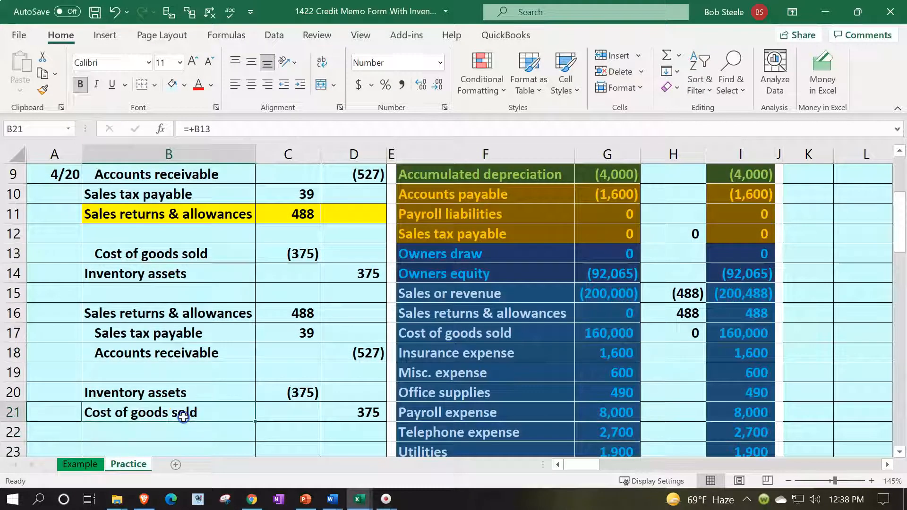
left_click(299, 84)
left_click(249, 289)
Shade the new entry in rows 16–21 light green
left_click_drag(162, 314, 343, 409)
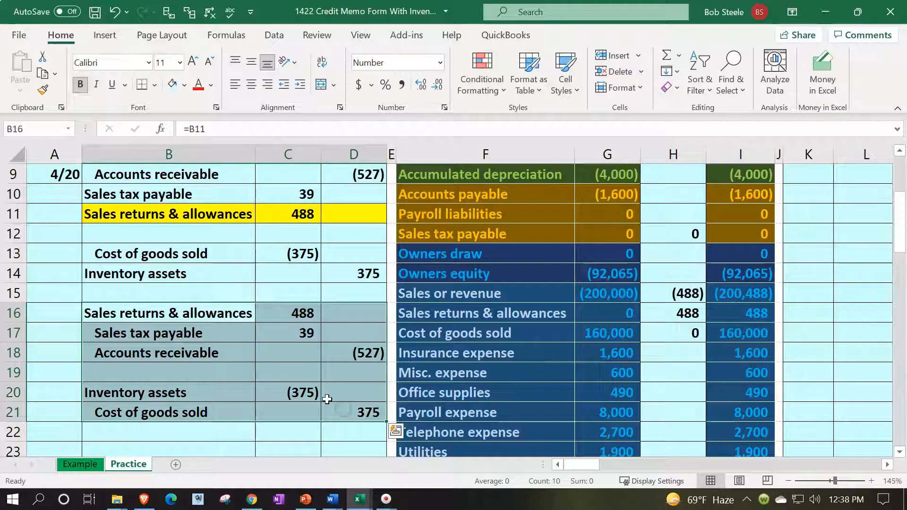
right_click(294, 382)
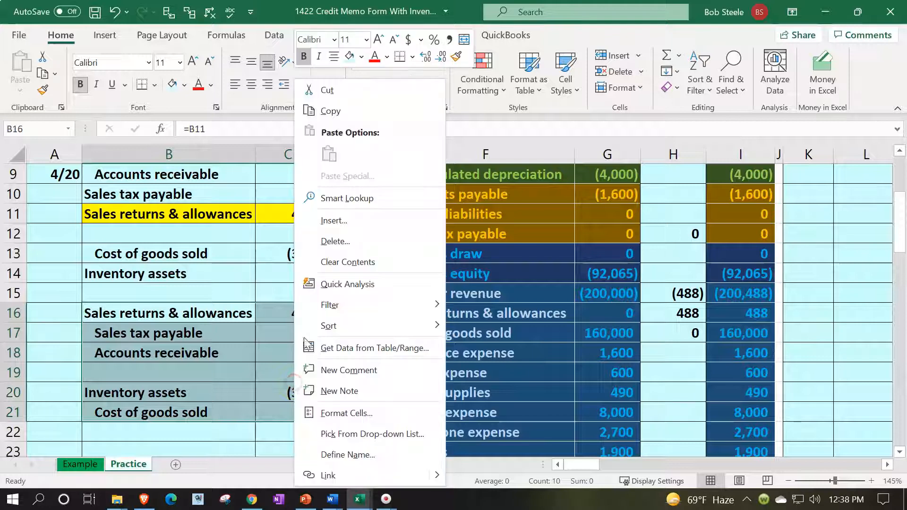
left_click(361, 58)
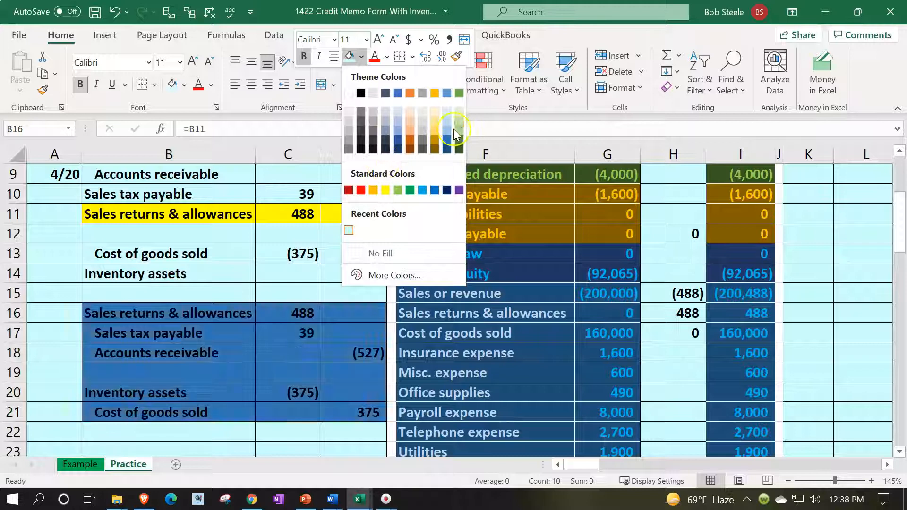
left_click(459, 112)
left_click(360, 335)
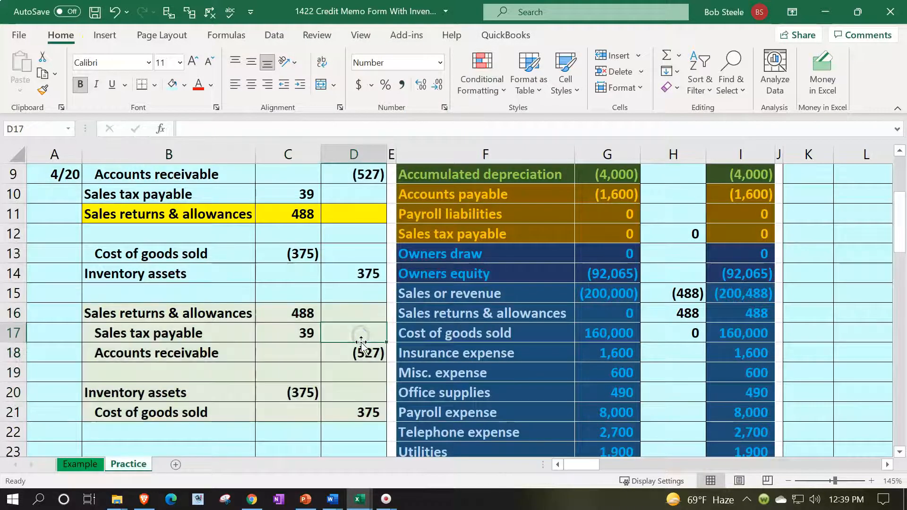
Check the Sales returns & allowances balance on the trial balance
scroll(361, 344, "up", 3)
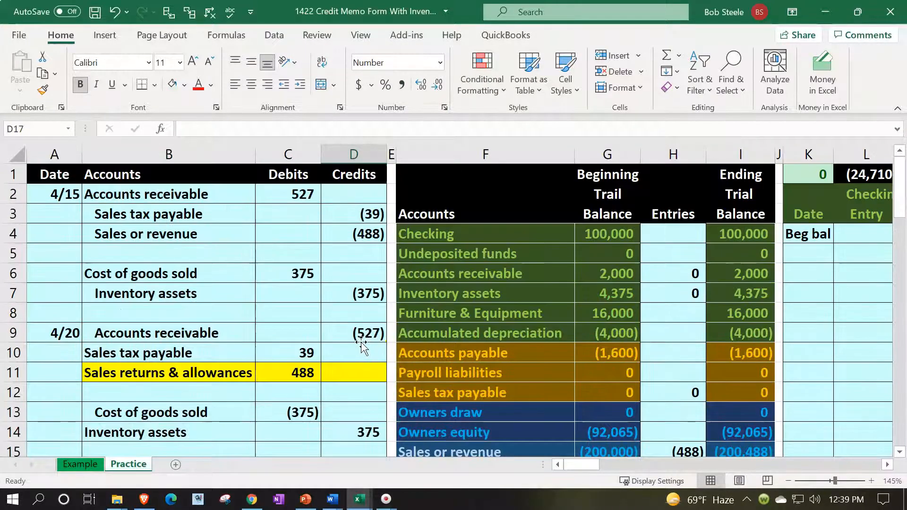
scroll(500, 294, "down", 3)
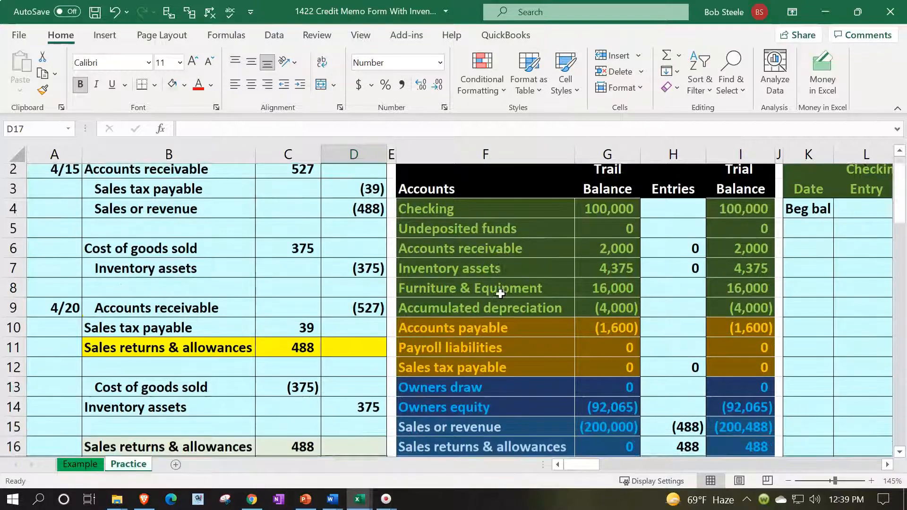
left_click(499, 293)
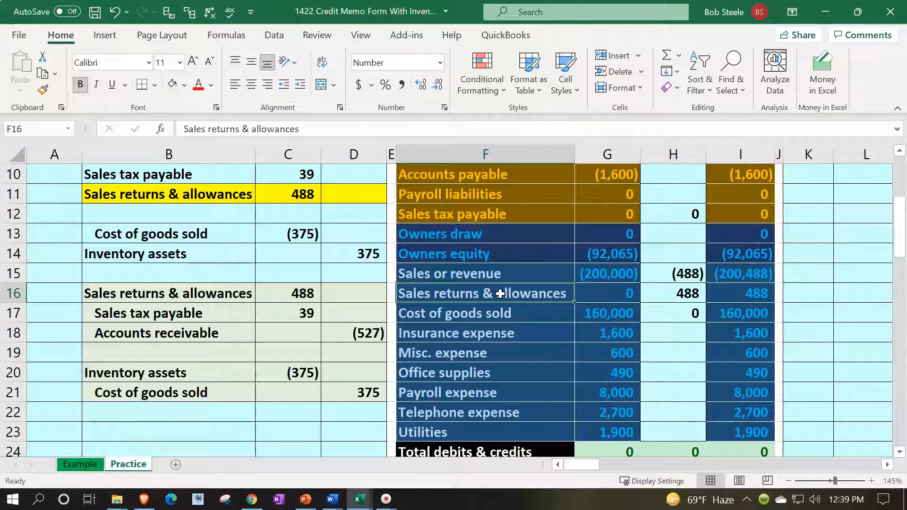
key("Right")
key("Right")
key("Right")
key("Right")
key("Right")
key("Right")
key("Right")
key("Right")
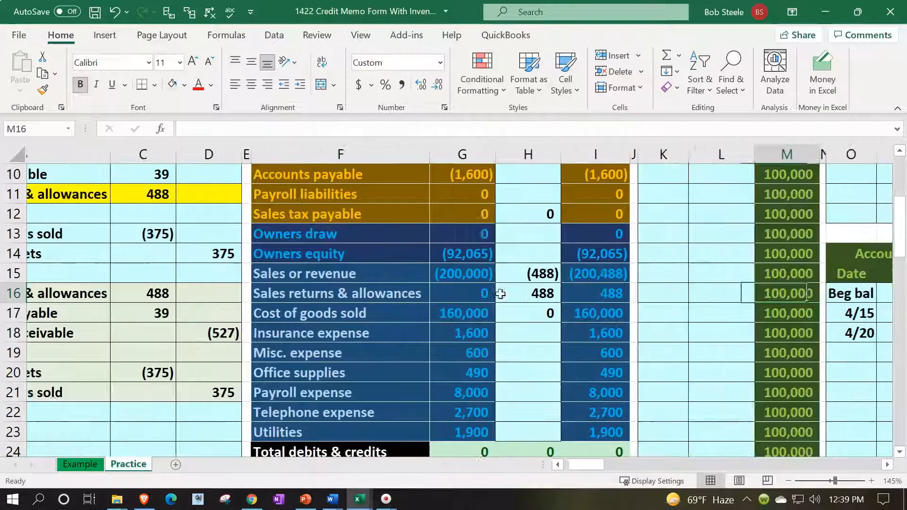
scroll(500, 293, "up", 3)
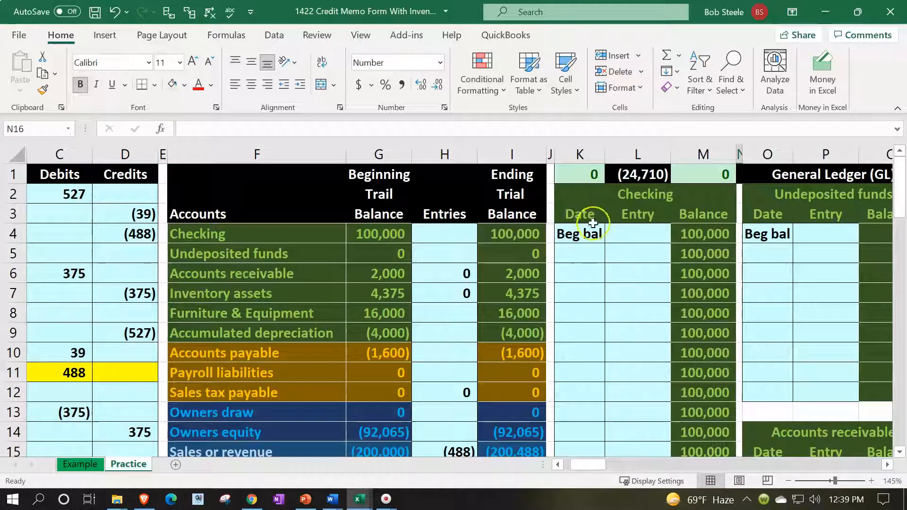
Hide ledger columns J through CB so the trial balance adjoins the financial statements
left_click(551, 154)
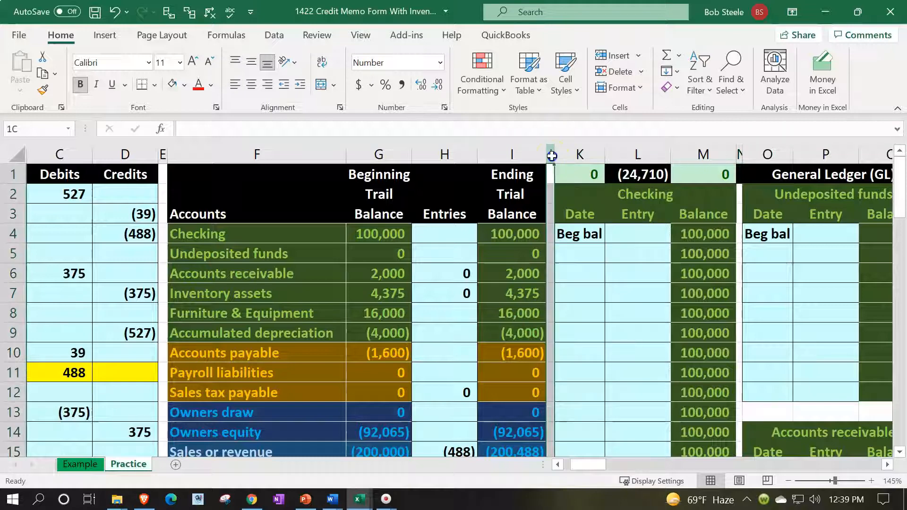
left_click_drag(562, 157, 382, 197)
right_click(337, 260)
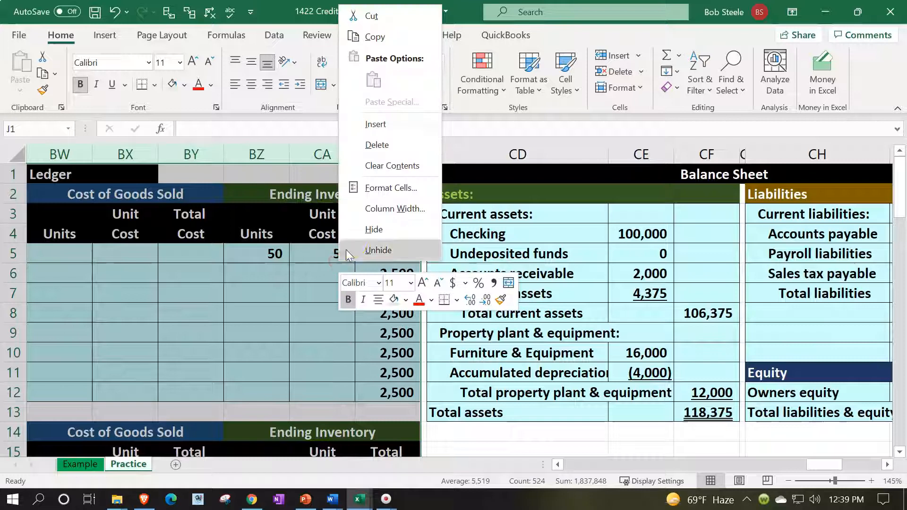
left_click(353, 236)
left_click(383, 280)
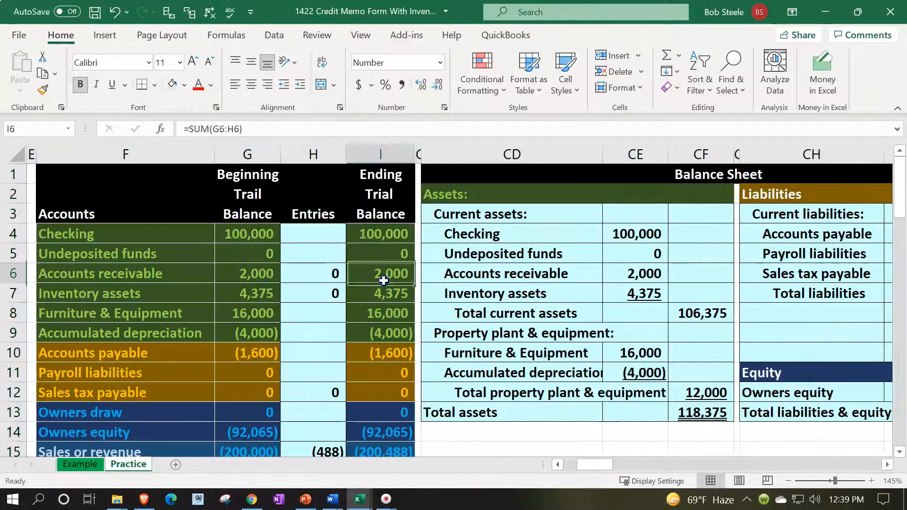
key("Right")
key("Right")
key("Right")
key("Right")
key("Right")
key("Right")
key("Right")
key("Right")
key("Right")
key("Right")
key("Right")
key("Right")
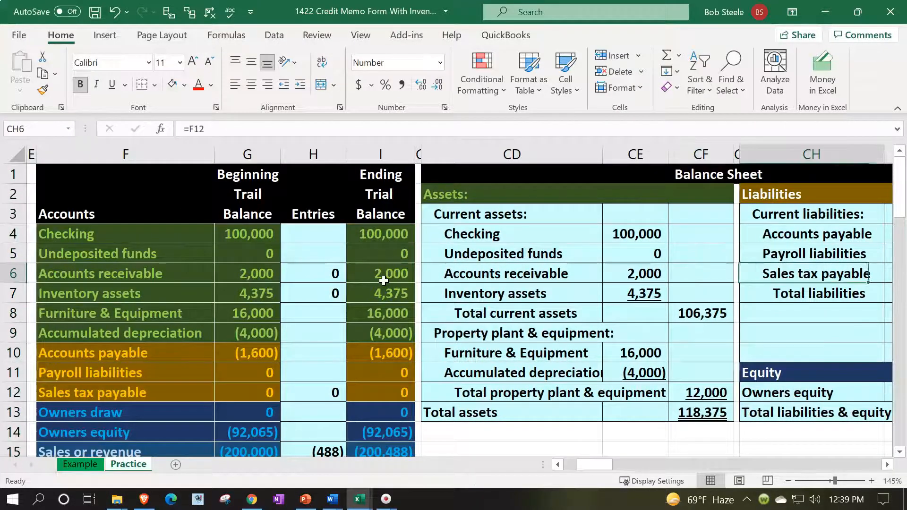
key("Right")
key("Right")
key("Right")
key("Right")
key("Right")
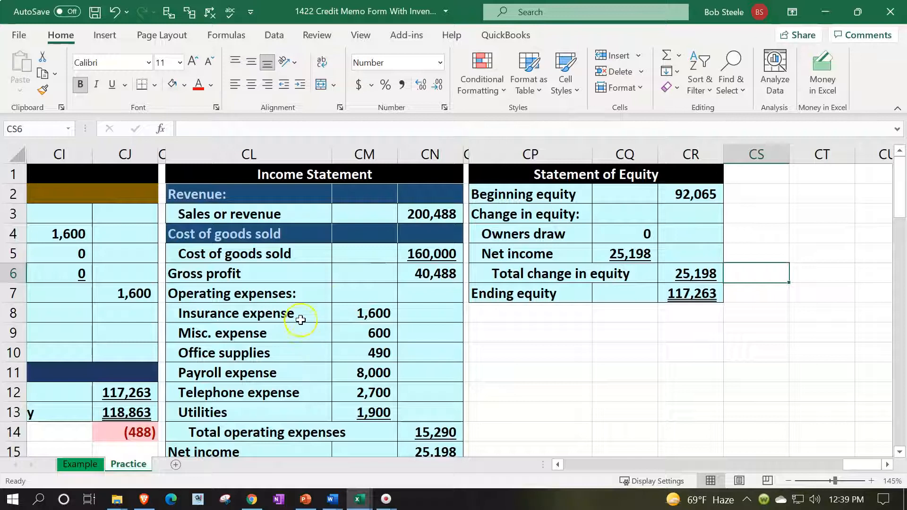
Insert two blank lines above Cost of goods sold, shifting statement cells down
left_click(212, 231)
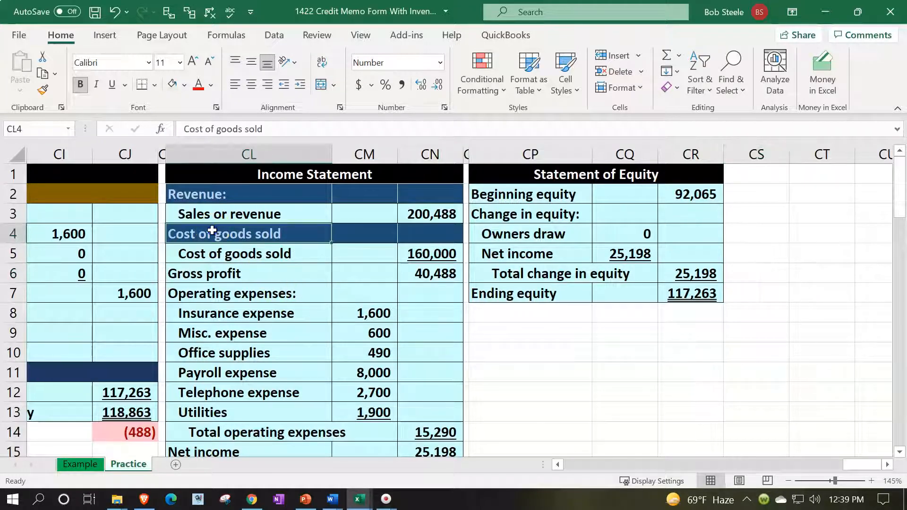
left_click_drag(277, 231, 407, 235)
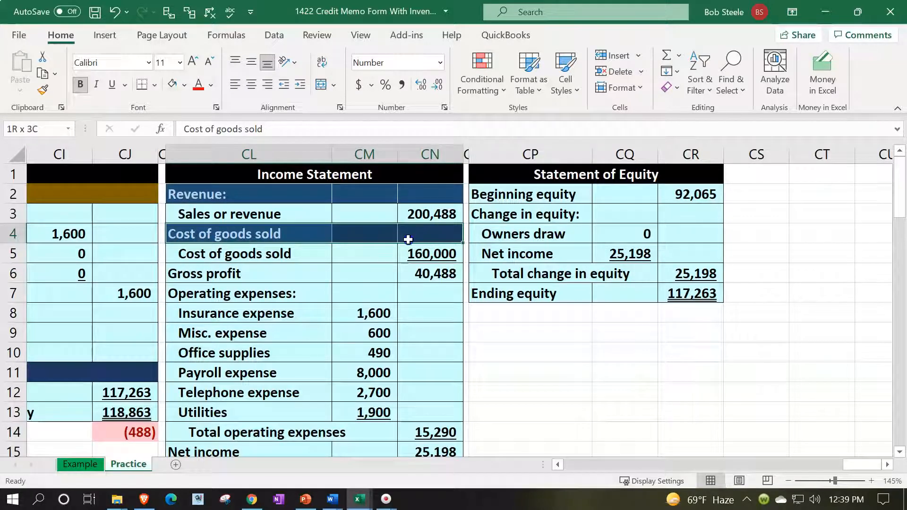
left_click_drag(406, 243, 406, 251)
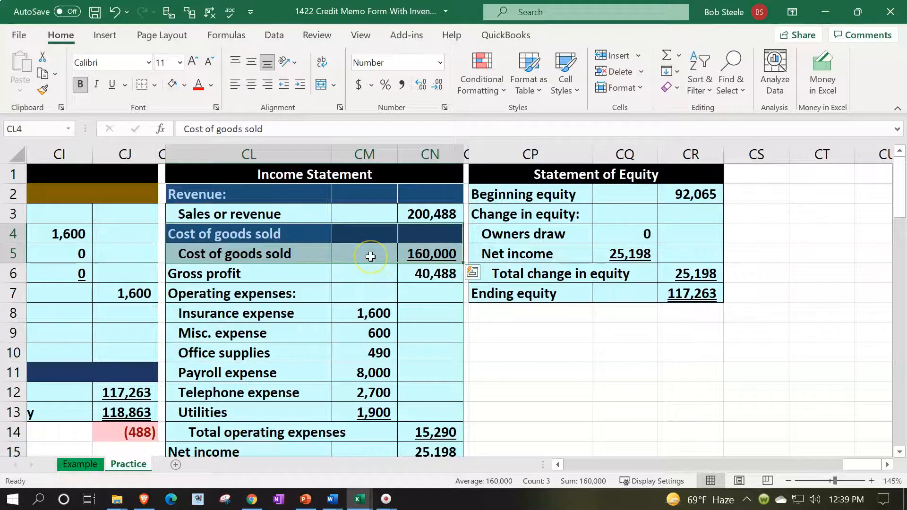
right_click(383, 254)
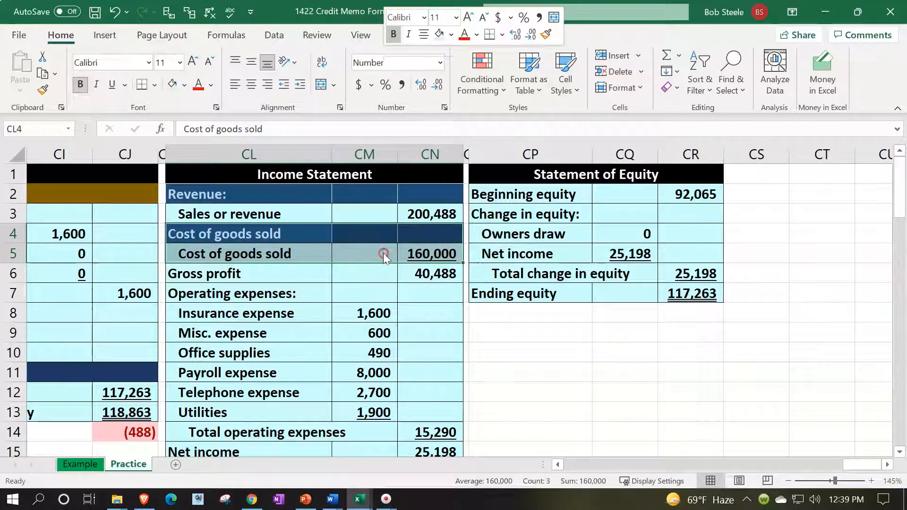
left_click(409, 198)
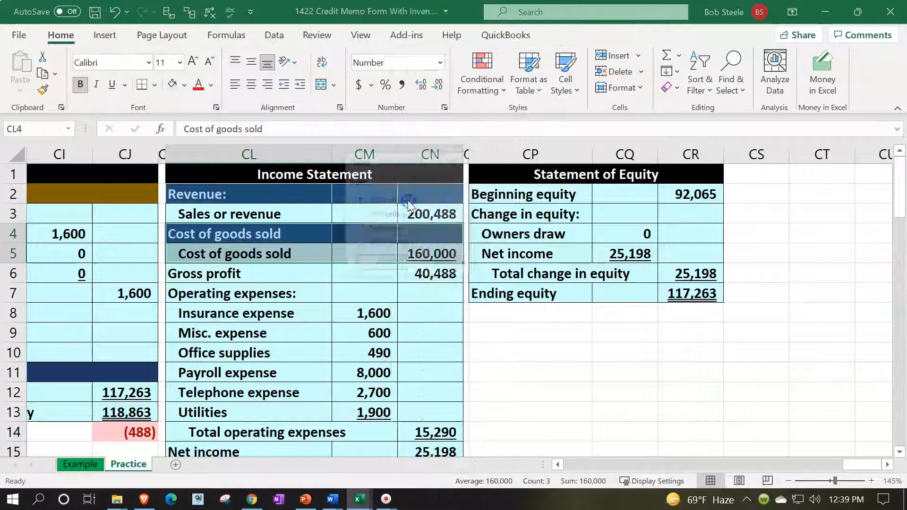
left_click(404, 216)
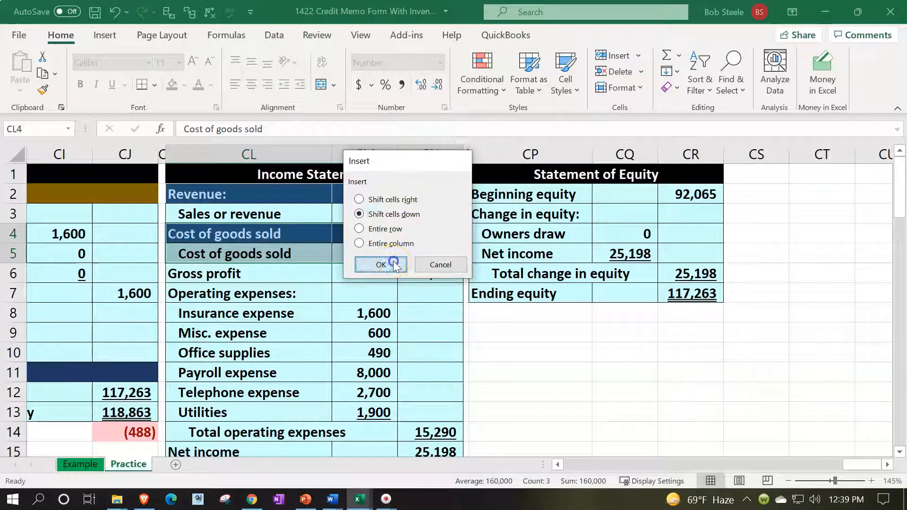
left_click(394, 263)
Copy the Sales or revenue line's formatting onto the first blank line with Format Painter
left_click(392, 264)
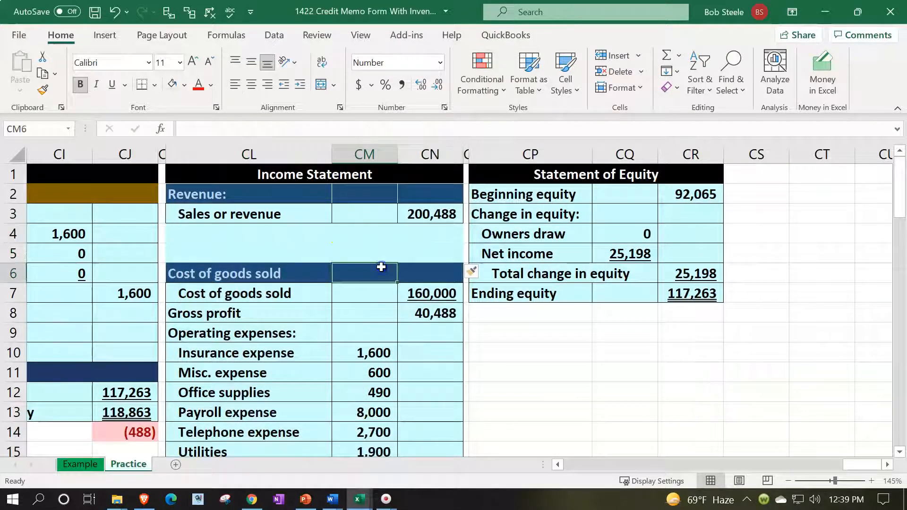
left_click_drag(281, 217, 408, 222)
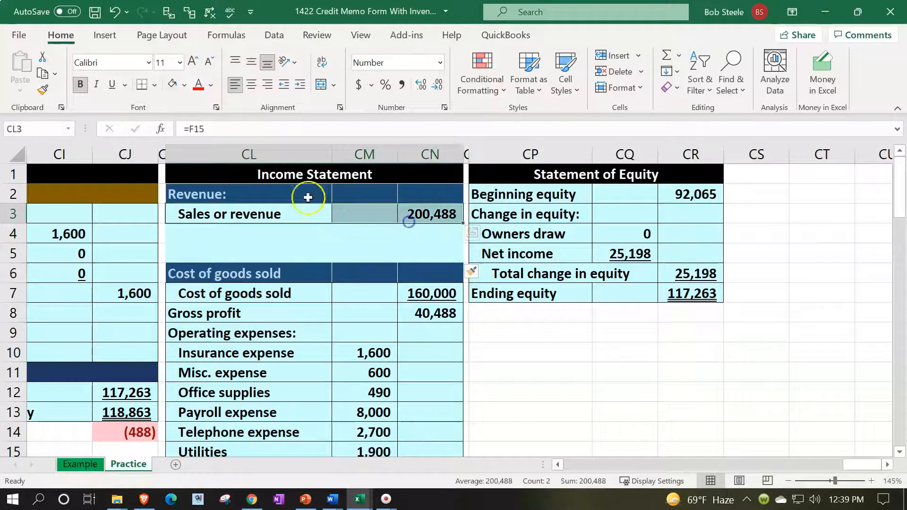
left_click(42, 89)
mouse_move(243, 233)
left_mouse_down()
mouse_move(356, 247)
mouse_move(410, 243)
left_mouse_up()
left_click(242, 238)
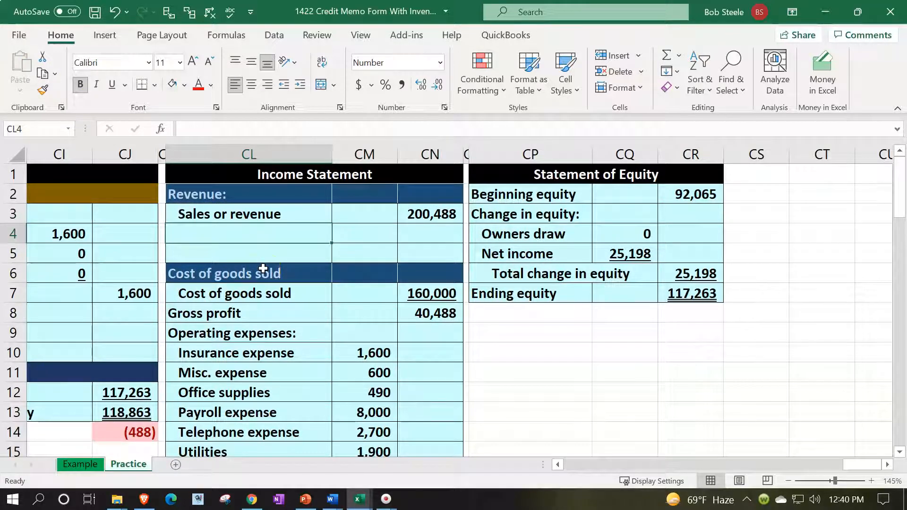
Link CL4 to the Sales returns & allowances label and its 488 trial-balance amount
type("=")
key("Left")
key("Left")
key("Left")
key("Left")
key("Left")
key("Left")
key("Left")
key("Left")
key("Left")
key("Left")
key("Left")
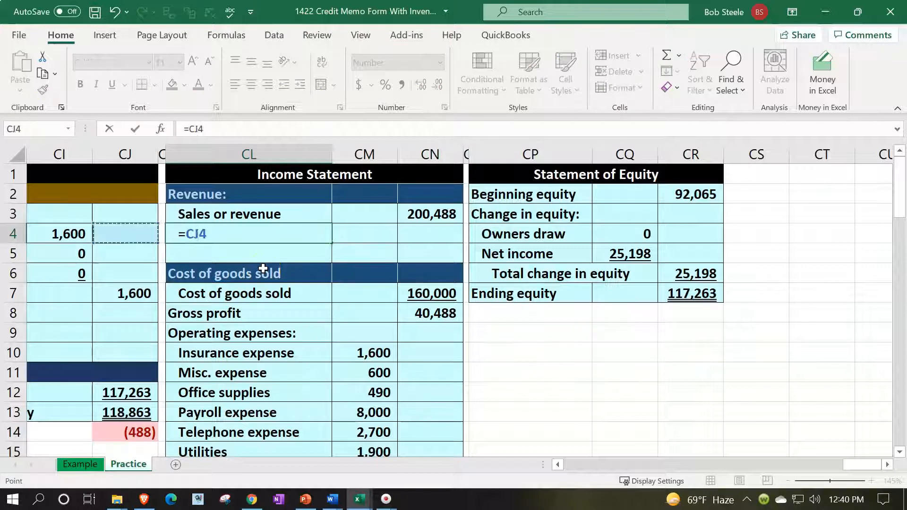
key("Left")
key("Left")
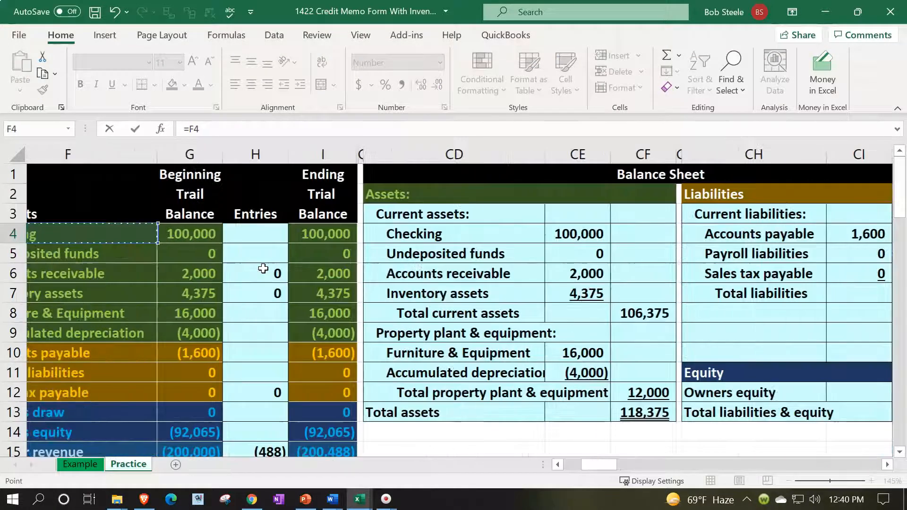
key("Down")
key("Down")
key("Down")
key("Down")
key("Down")
key("Down")
key("Down")
key("Down")
key("Down")
key("Down")
key("Down")
key("Down")
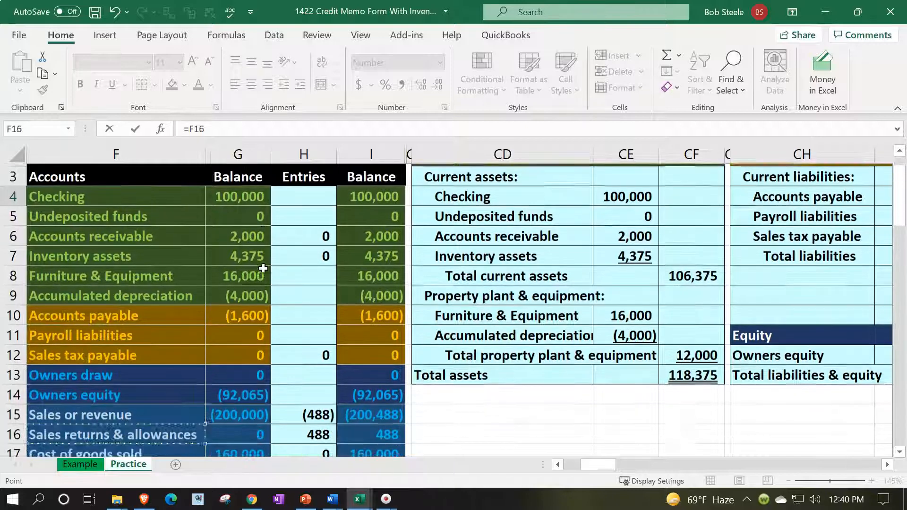
key("Down")
key("Up")
key("Return")
key("Up")
key("Up")
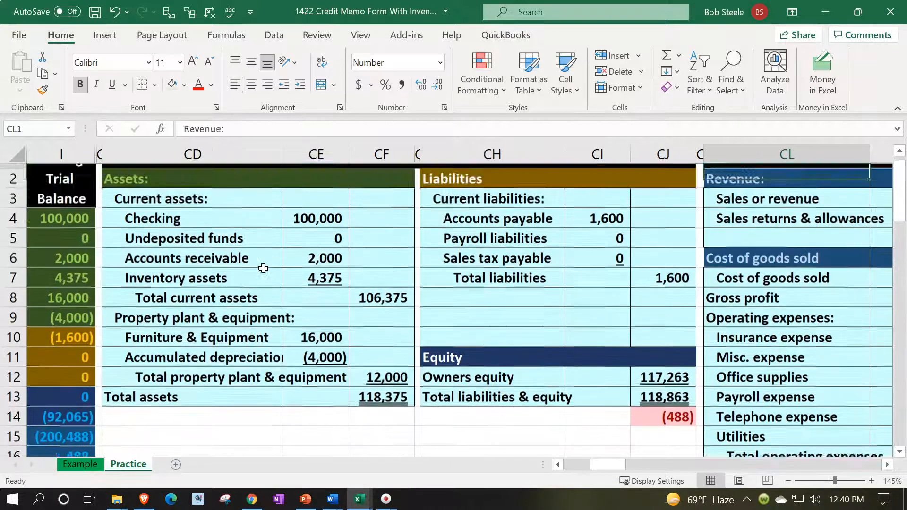
key("Up")
key("Right")
key("Right")
key("Down")
key("Down")
key("Down")
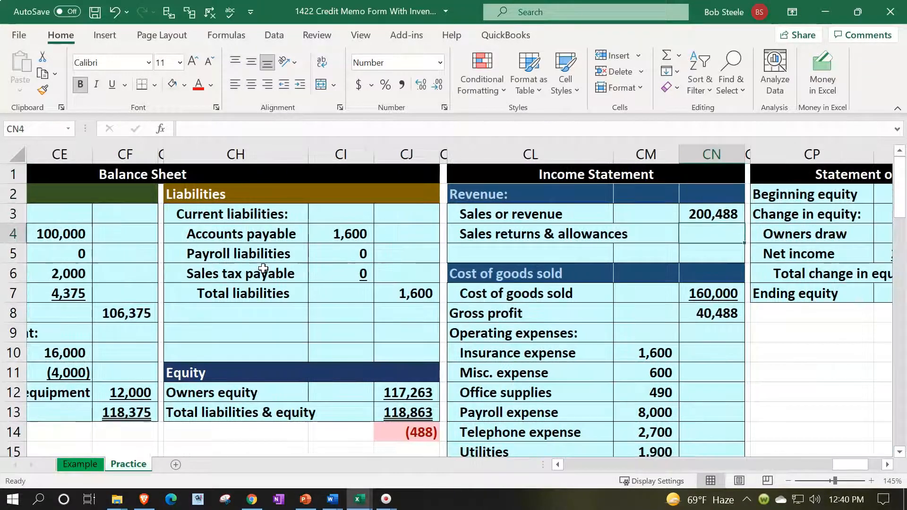
type("=")
key("Left")
key("Left")
key("Left")
key("Left")
key("Left")
key("Left")
key("Left")
key("Left")
key("Left")
key("Left")
key("Left")
key("Left")
key("Left")
key("Left")
key("Left")
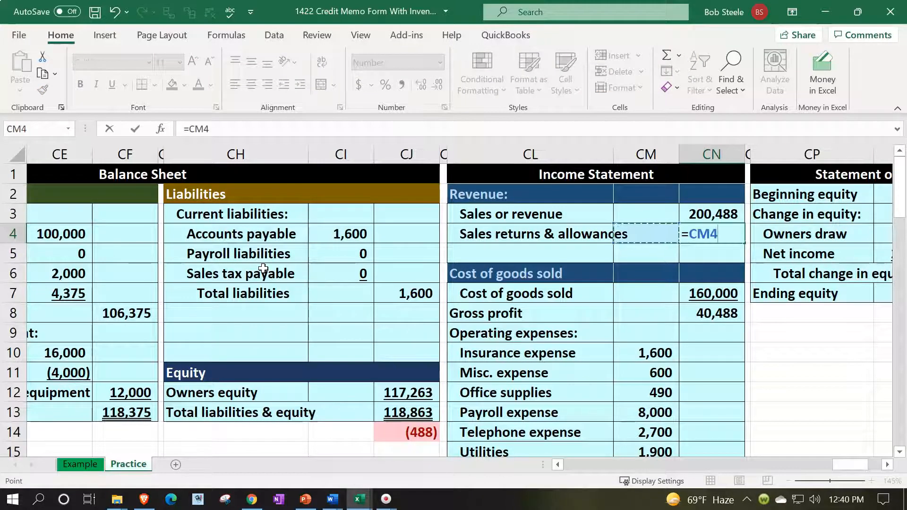
key("Down")
key("Down")
key("Down")
key("Down")
key("Down")
key("Down")
key("Down")
key("Down")
key("Down")
key("Down")
key("Down")
key("Down")
key("Down")
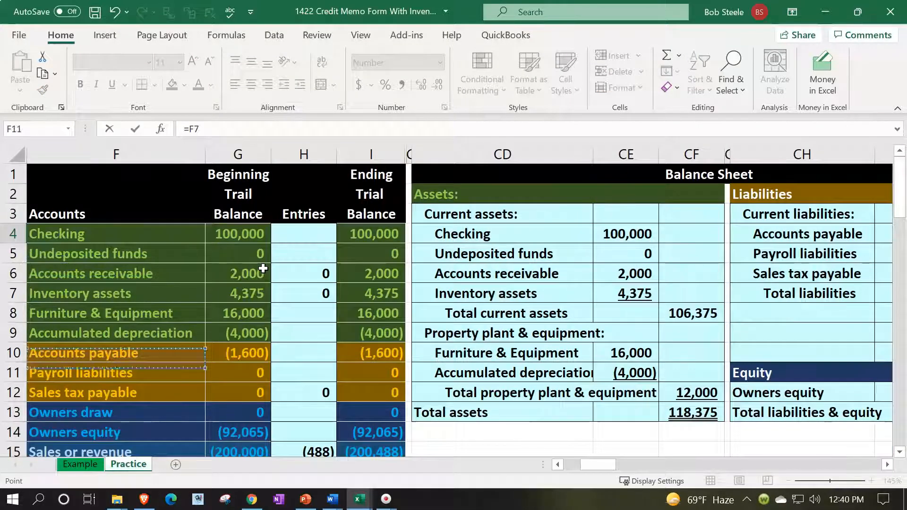
key("Right")
key("Right")
key("Right")
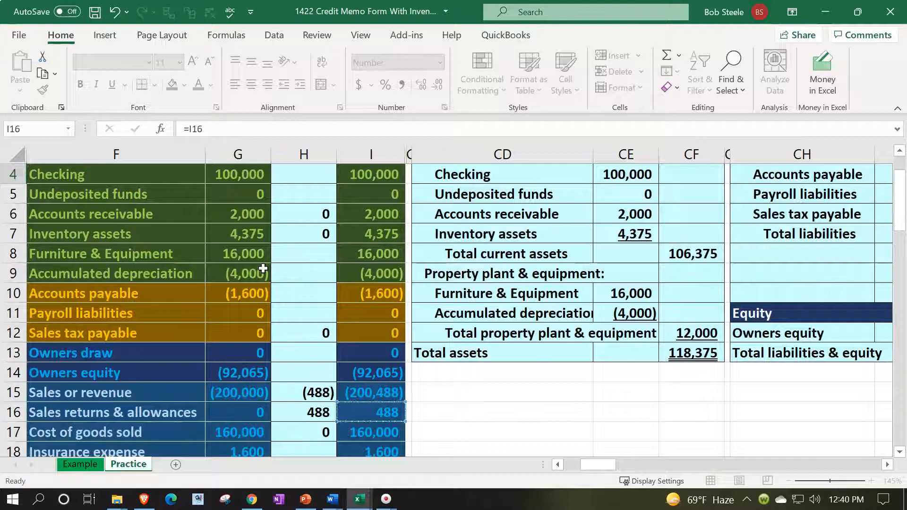
key("Return")
Add a 'Net sales' line with the formula =CN3-CN4
key("Up")
key("Left")
key("Left")
key("Left")
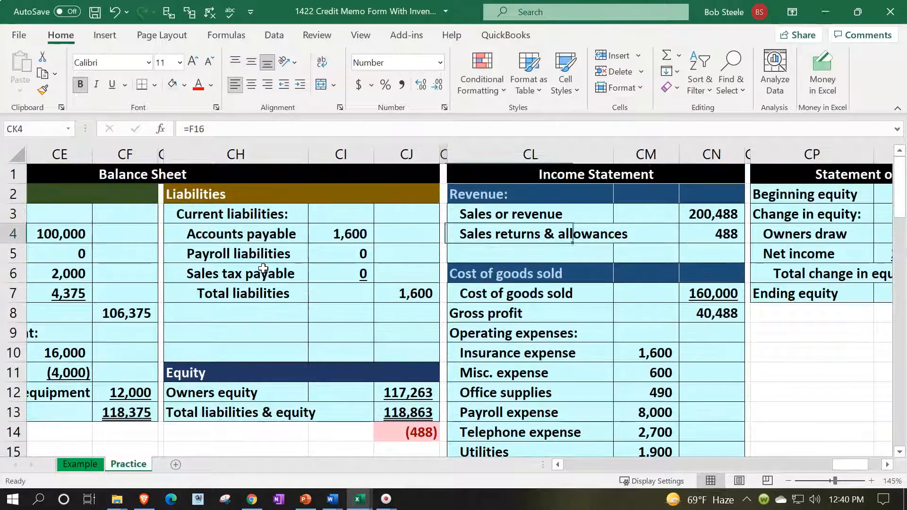
key("Down")
key("Right")
type("Net s")
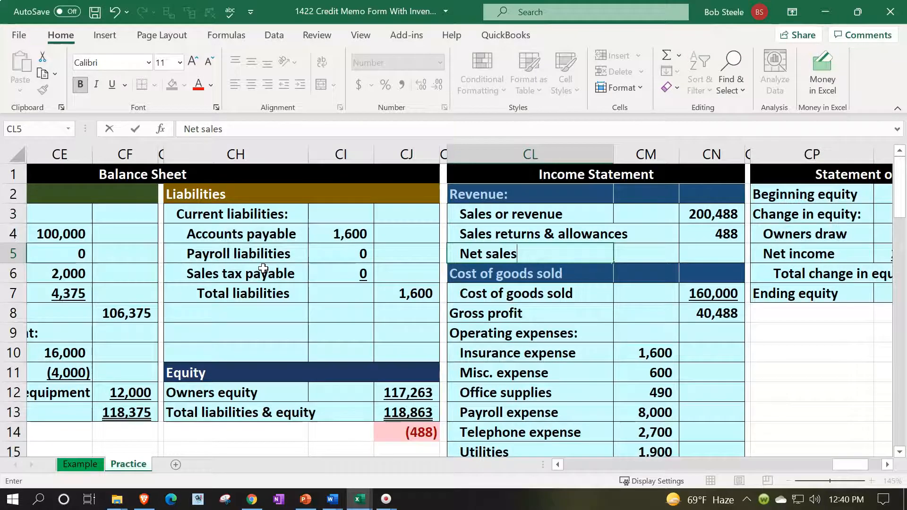
type("ales")
key("Right")
key("Right")
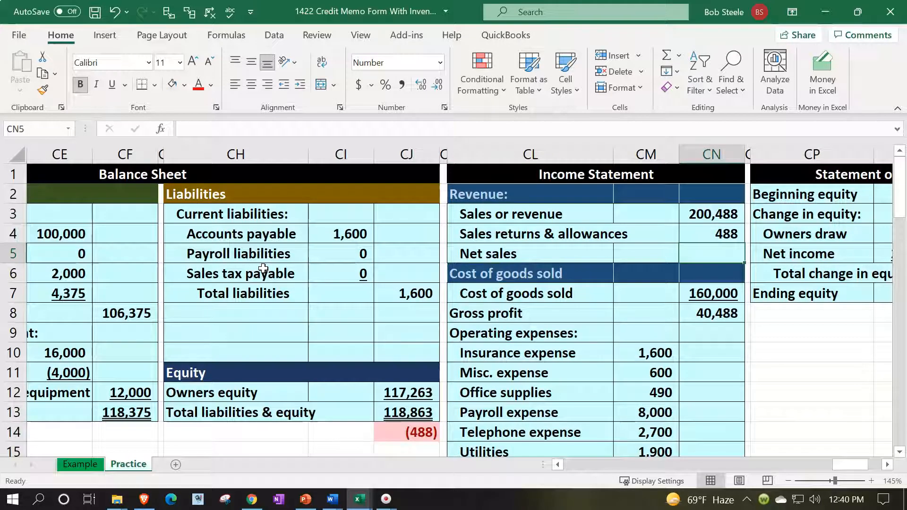
type("=")
key("Up")
key("Up")
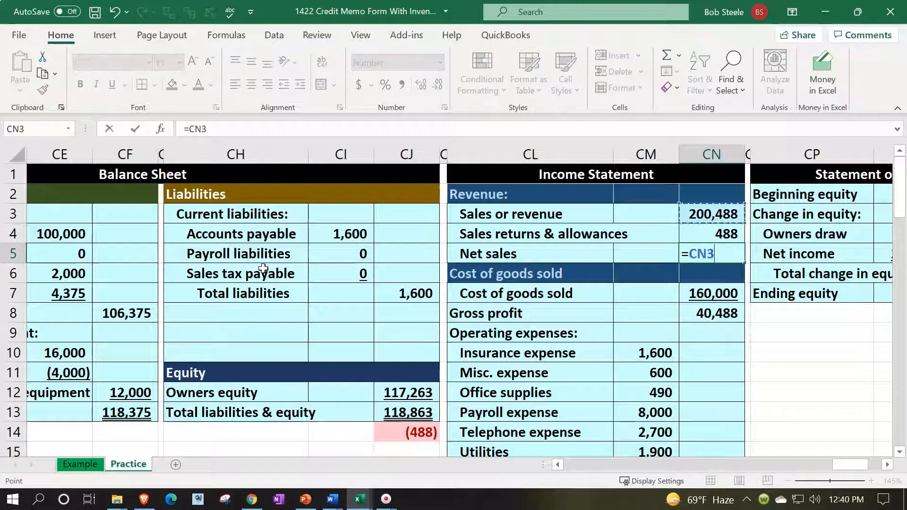
type("-")
key("Up")
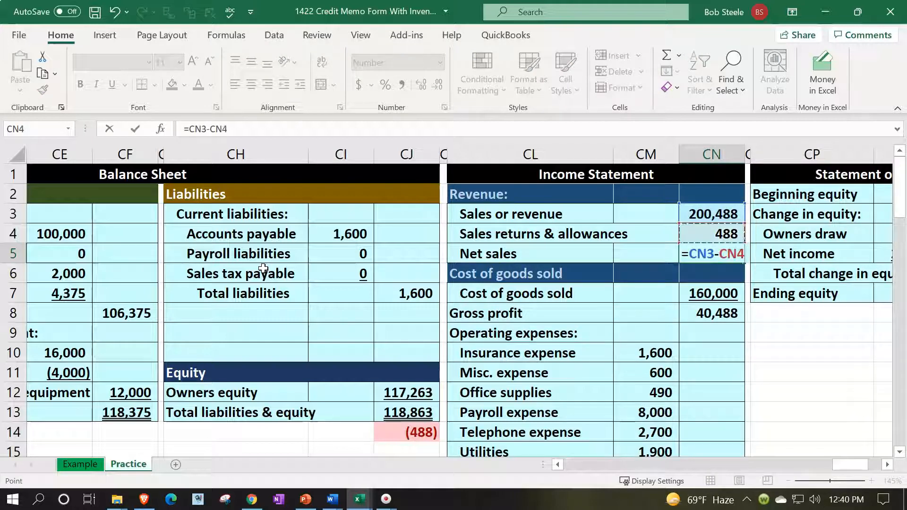
key("Return")
Insert a blank row above the sales line, formatted like the row below, and enter the 'Net sales:' heading
left_click_drag(494, 217, 696, 214)
right_click(698, 216)
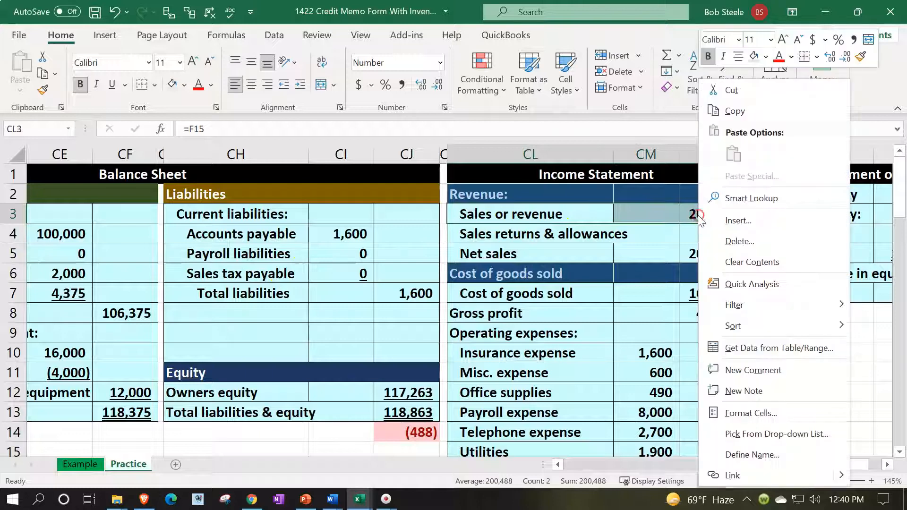
left_click(725, 221)
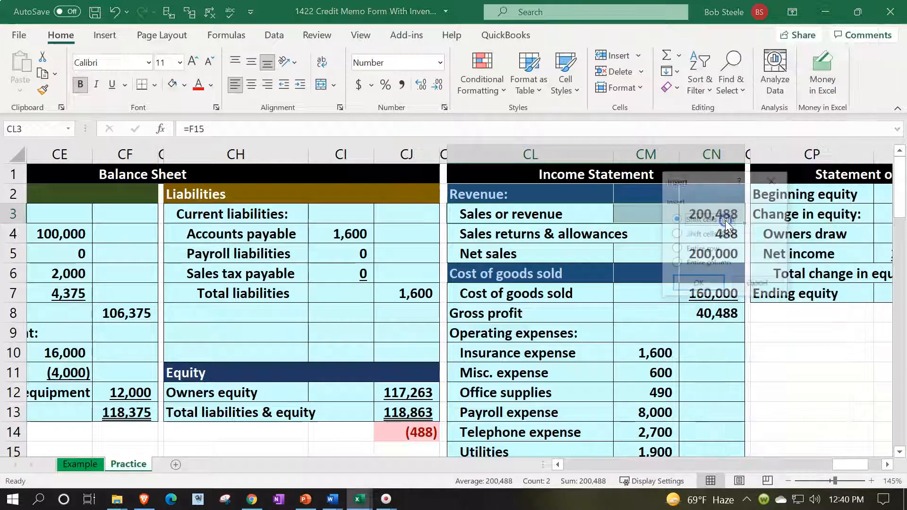
left_click(676, 234)
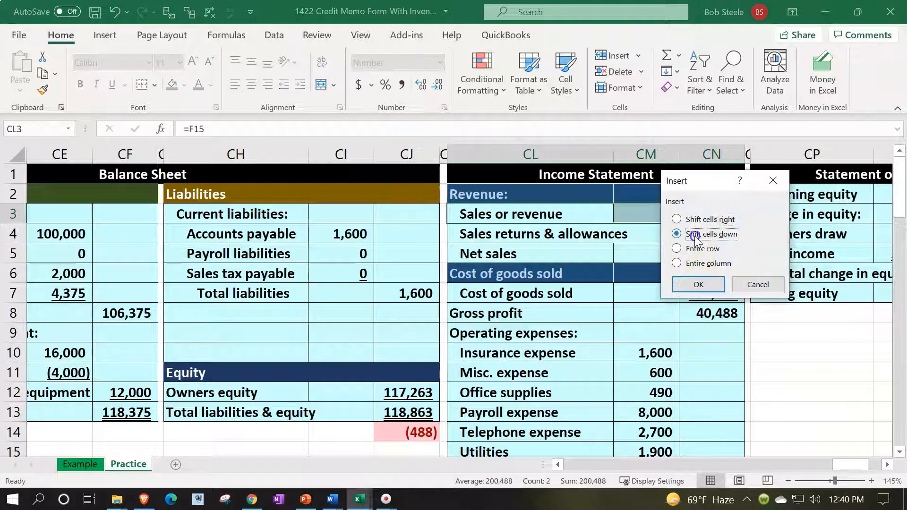
left_click(698, 285)
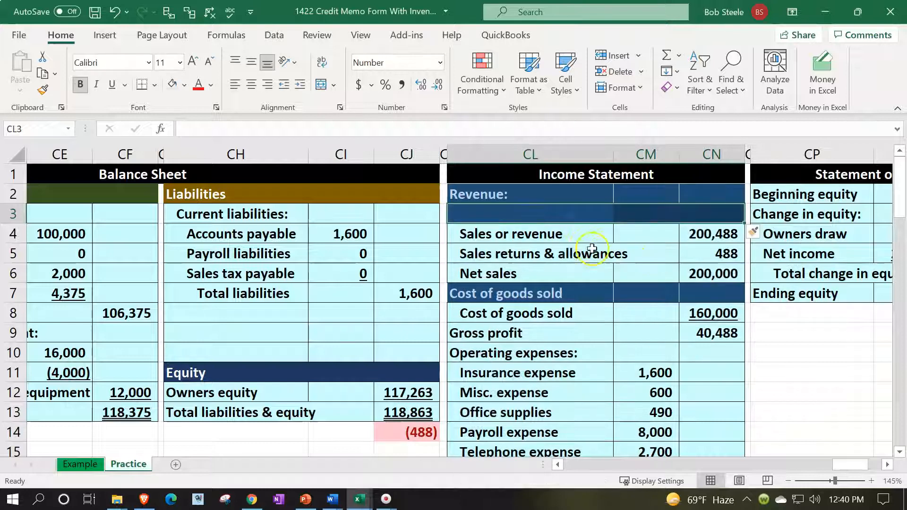
left_click(762, 233)
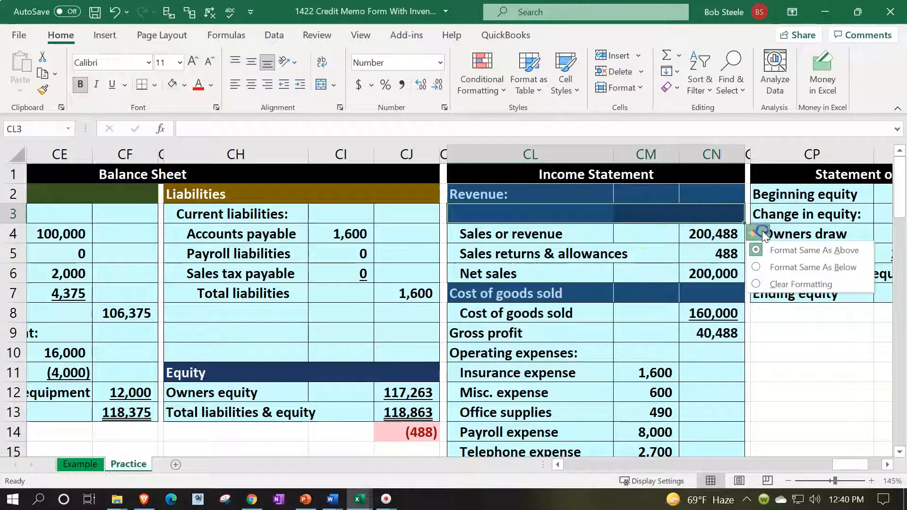
left_click(776, 268)
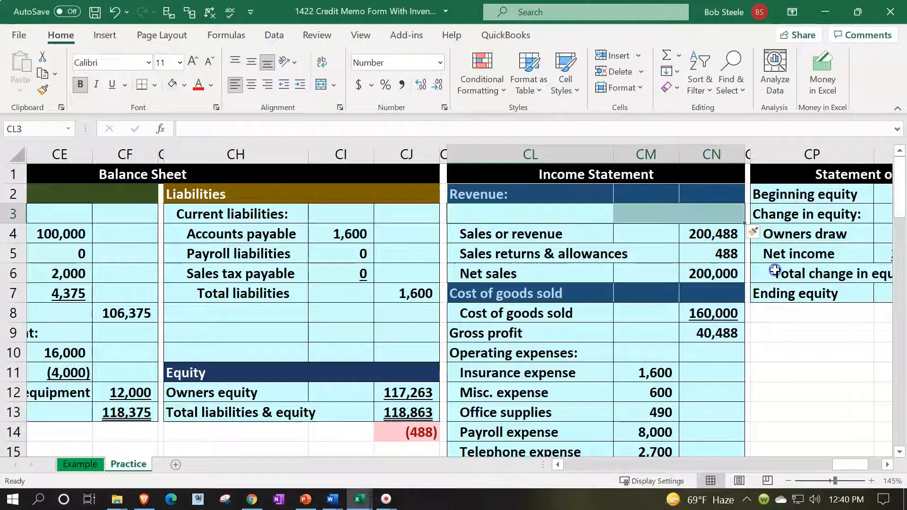
left_click(474, 214)
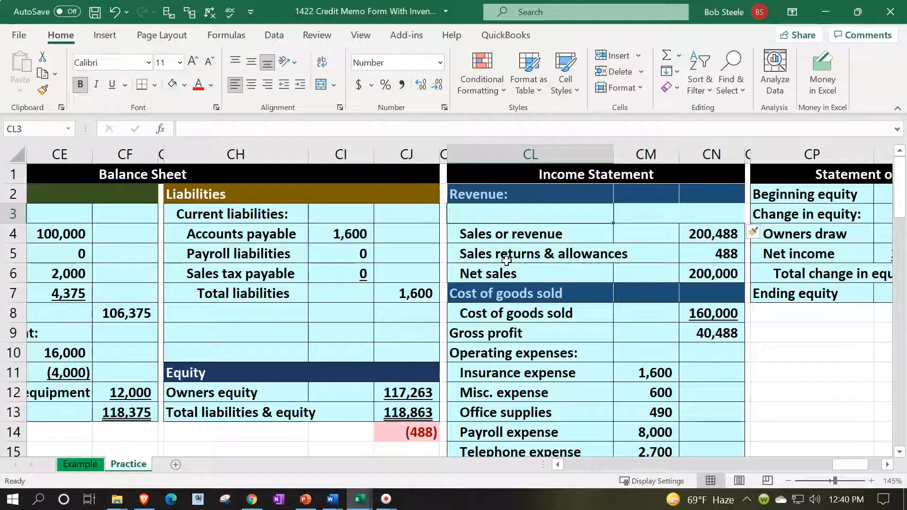
type("Net sales:")
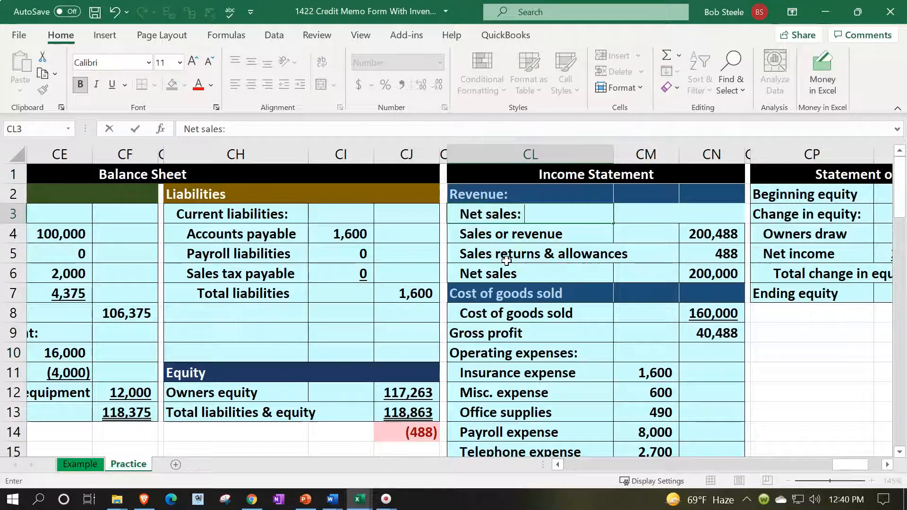
key("Return")
key("Up")
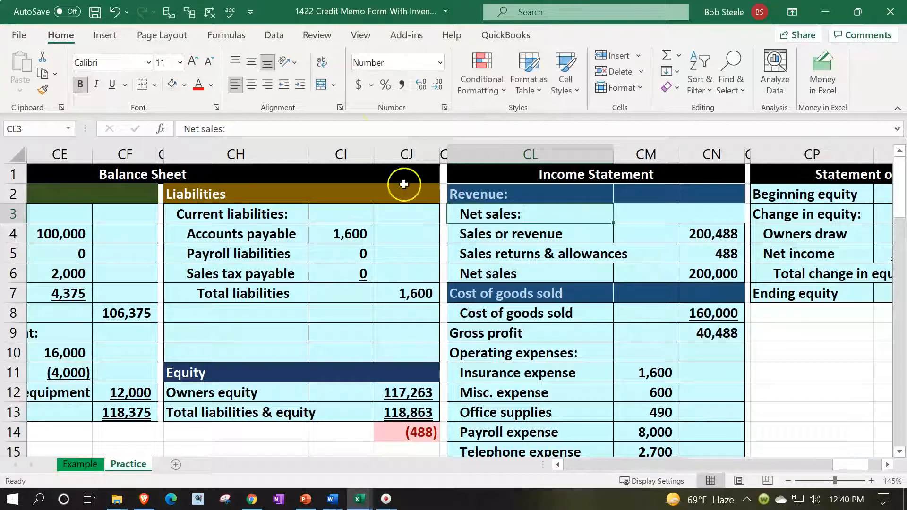
Remove the heading's indent, indent the Net sales total label, and underline the 488 returns amount
left_click(284, 85)
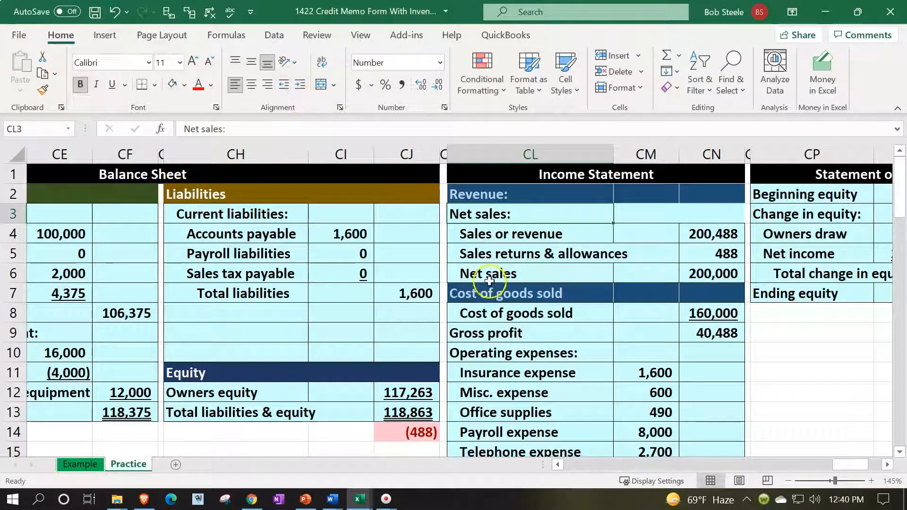
left_click(487, 274)
left_click(301, 85)
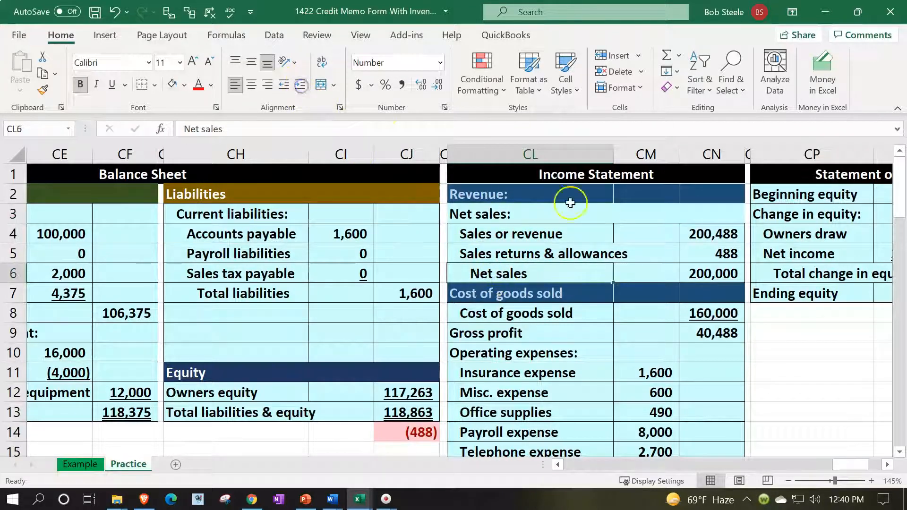
left_click(706, 249)
left_click(110, 85)
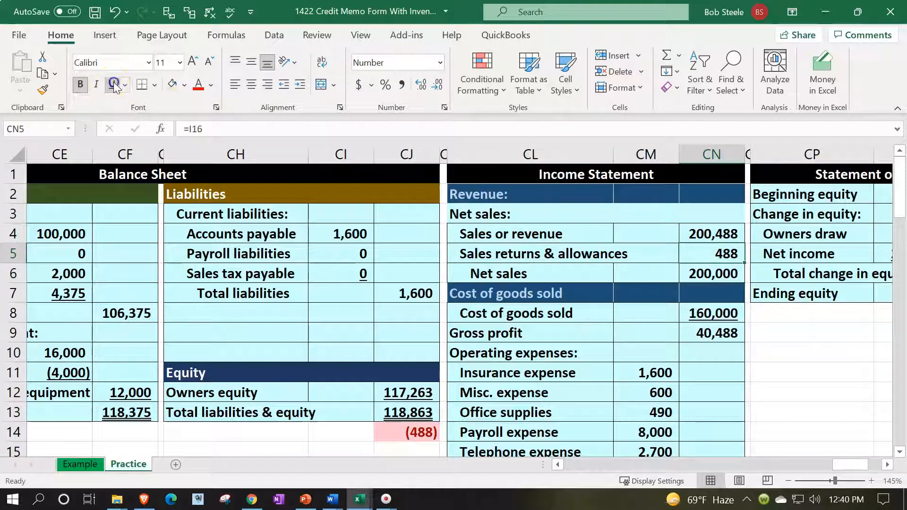
Apply All Borders to the heading row CL3:CN3 and check the net income formula
left_click_drag(563, 211, 690, 209)
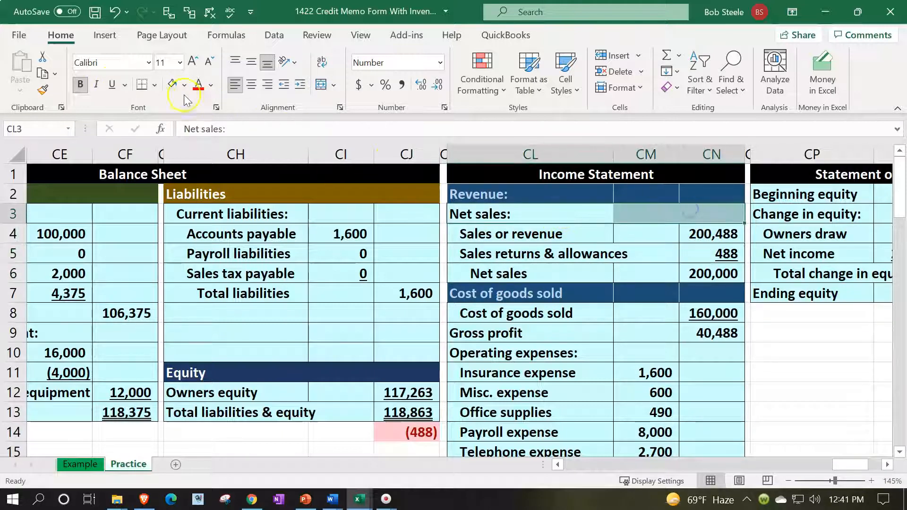
left_click(158, 90)
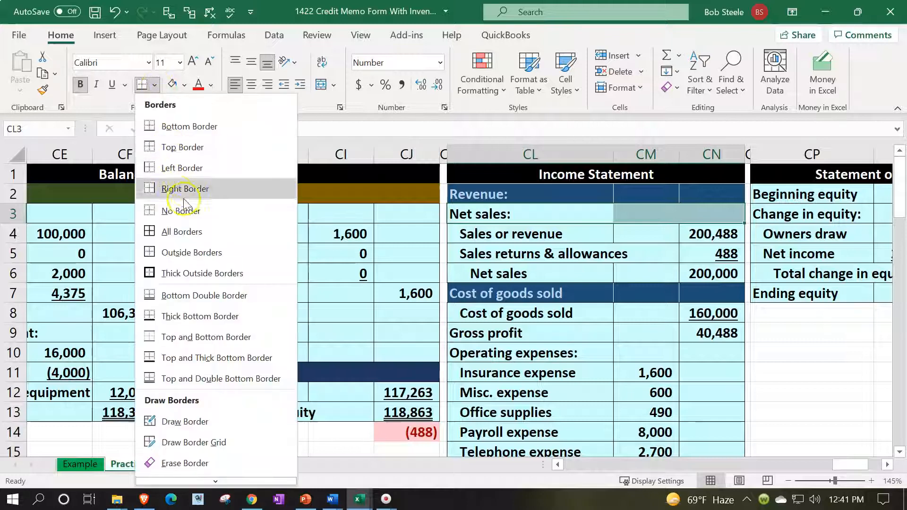
left_click(184, 230)
left_click(641, 237)
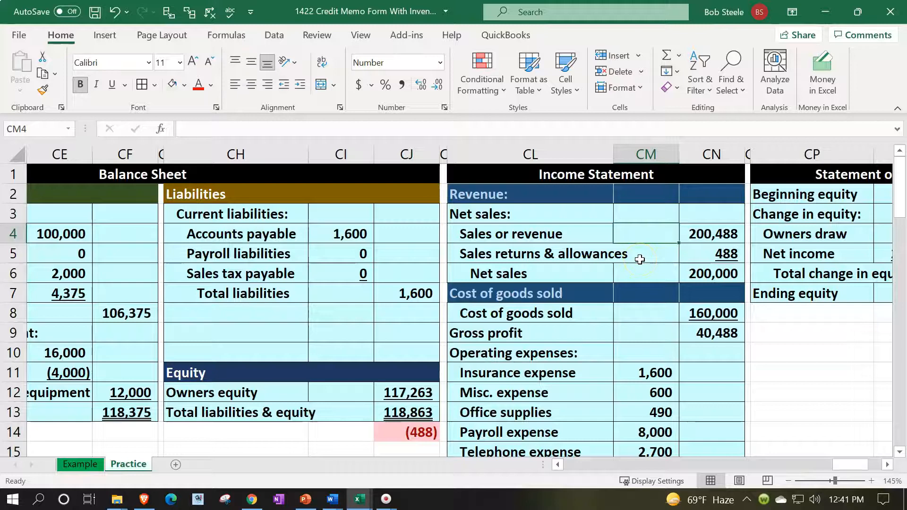
scroll(647, 264, "down", 2)
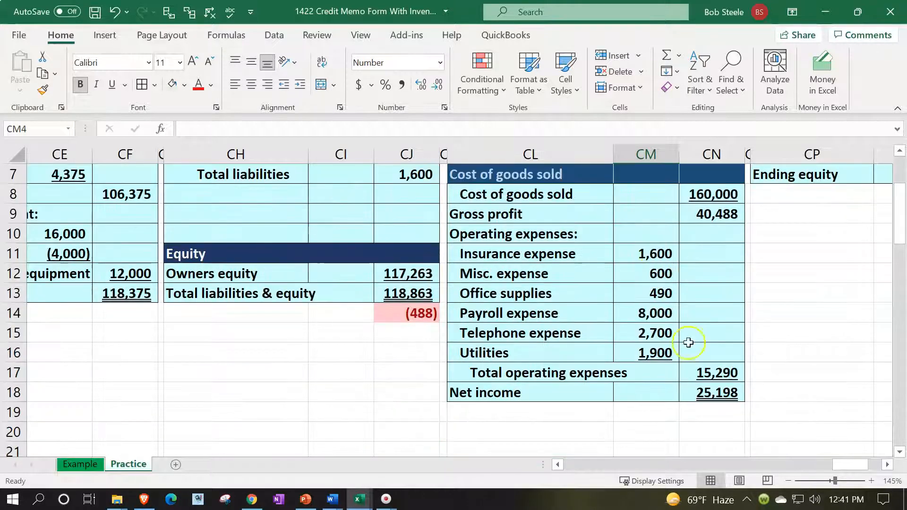
left_click(717, 397)
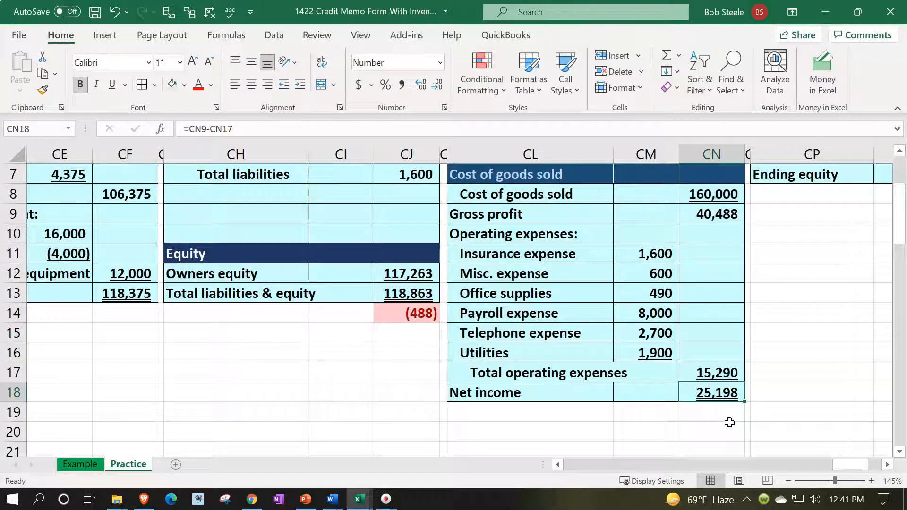
scroll(730, 422, "up", 2)
Rebuild the gross profit formula as net sales less cost of goods sold
left_click(717, 331)
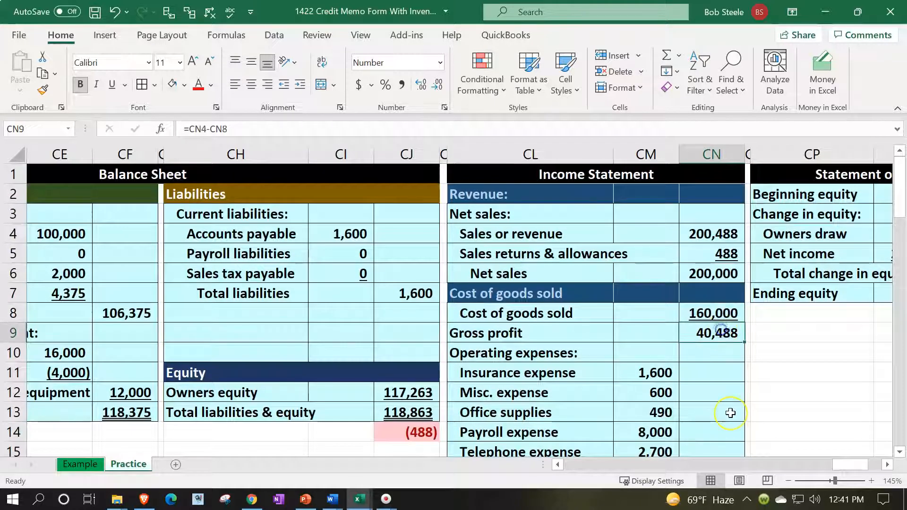
type("=")
key("Up")
key("Up")
key("Up")
type("-")
key("Up")
key("Return")
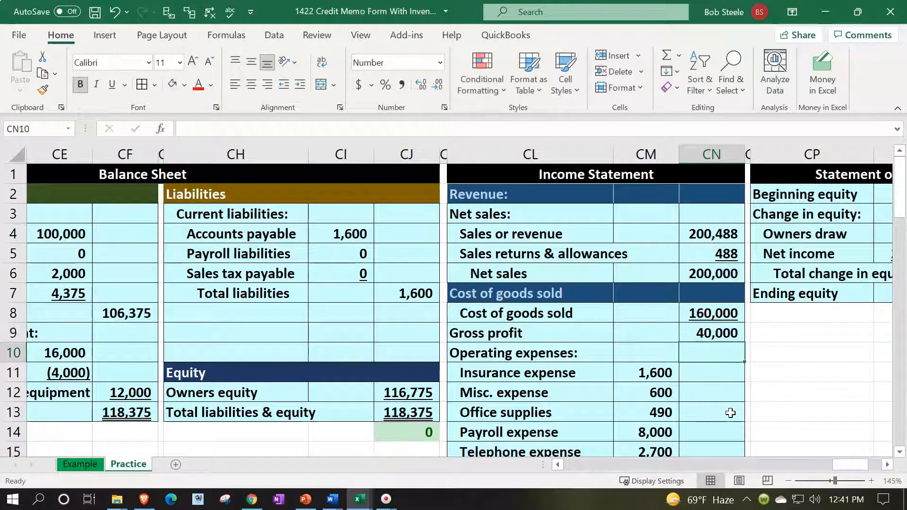
Check the updated net income and the ending trial balance sum formula
scroll(730, 413, "down", 2)
left_click(730, 393)
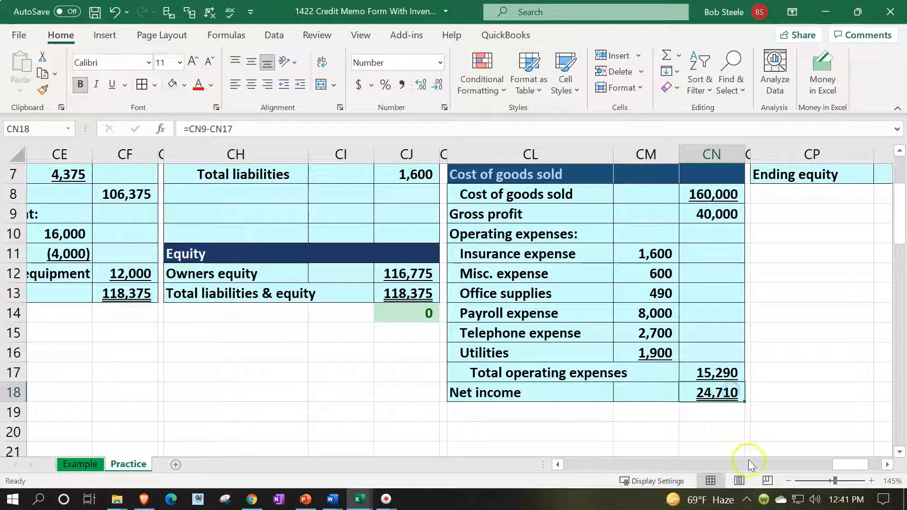
left_click_drag(846, 465, 785, 468)
left_click_drag(729, 465, 698, 465)
left_click(194, 317)
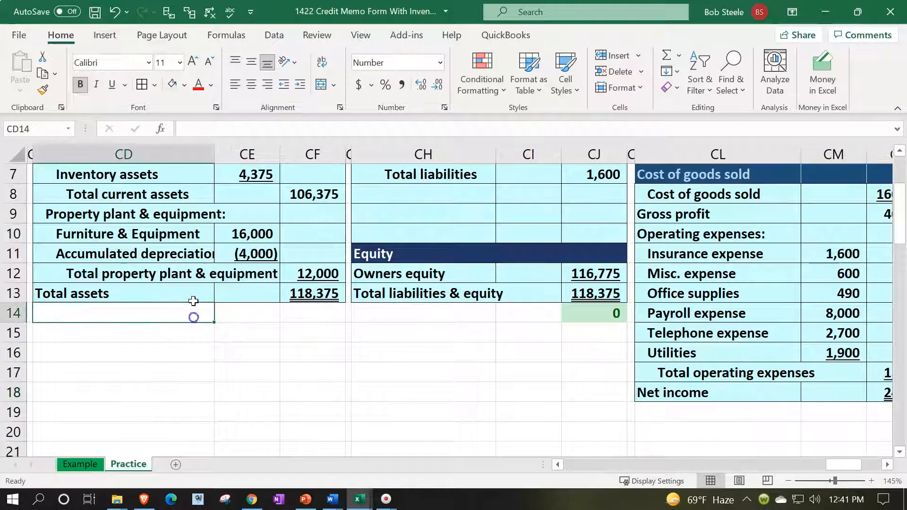
key("Left")
key("Left")
key("Left")
key("Left")
key("Left")
scroll(194, 301, "down", 3)
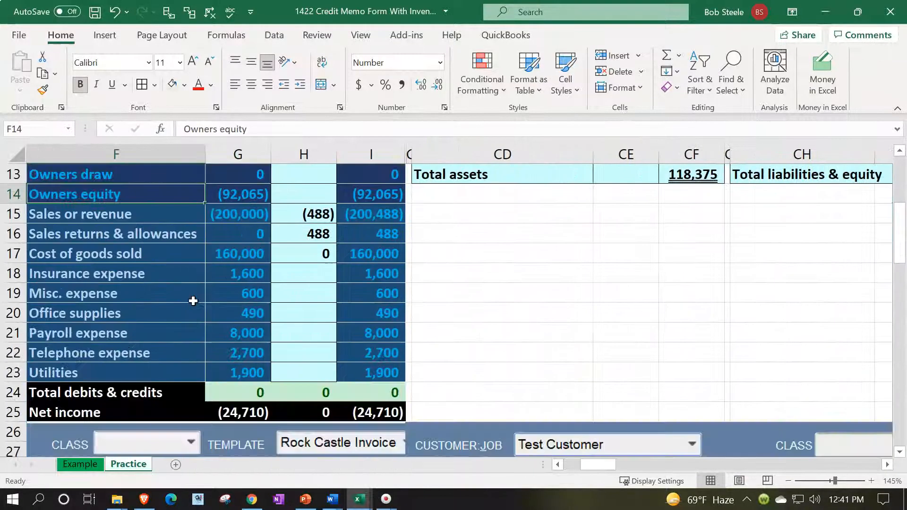
left_click(354, 353)
scroll(550, 324, "up", 4)
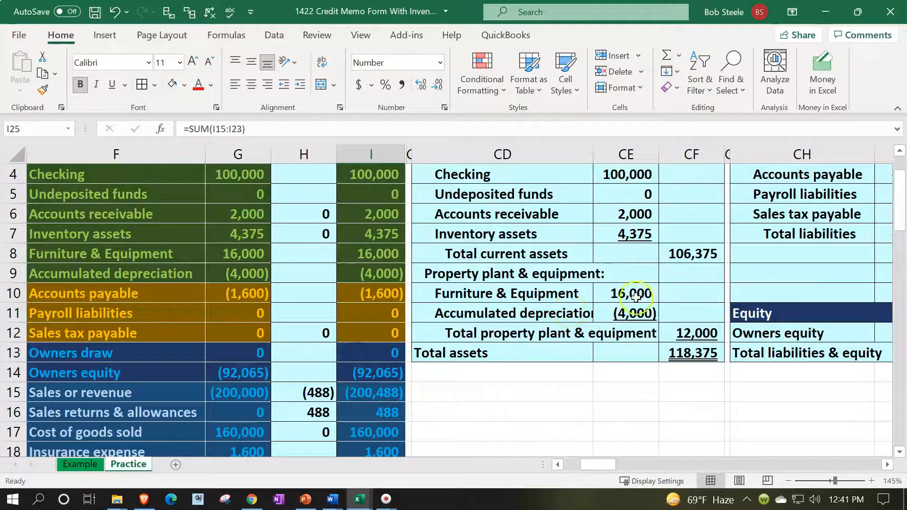
Review the balance sheet's Furniture & Equipment, total assets and Accounts receivable, then select ledger columns I:CD
left_click(640, 297)
key("Right")
key("Right")
key("Right")
key("Right")
key("Right")
key("Right")
key("Right")
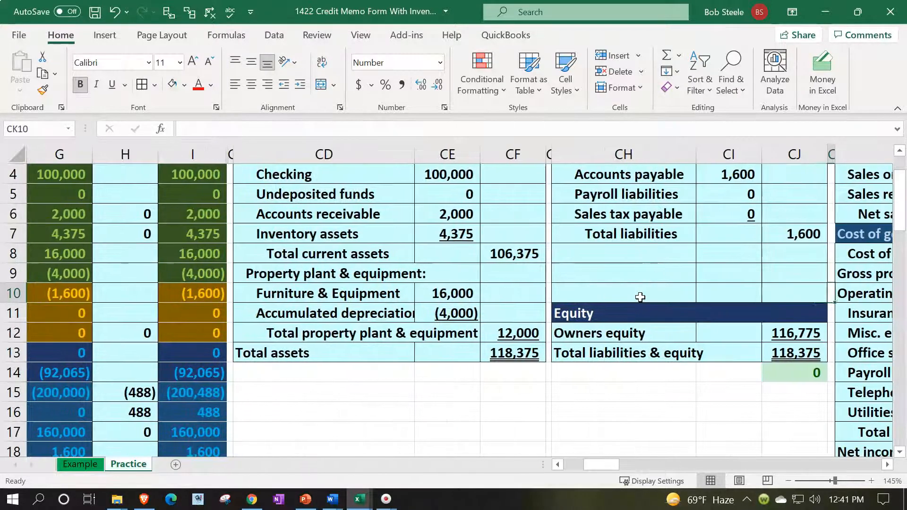
left_click(399, 348)
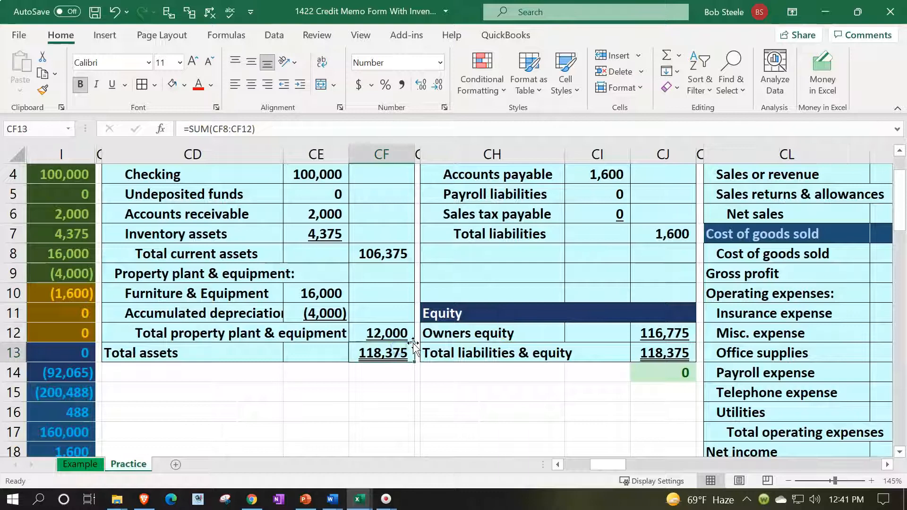
scroll(413, 344, "up", 1)
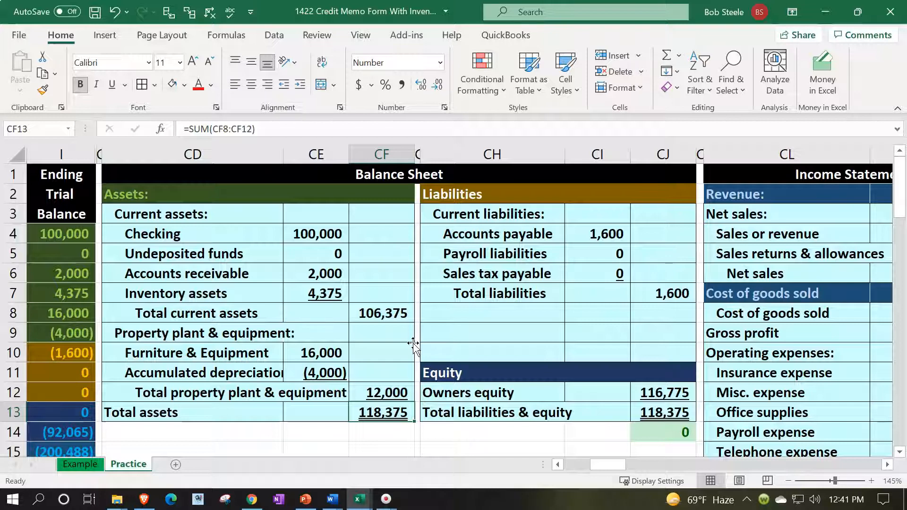
left_click(326, 273)
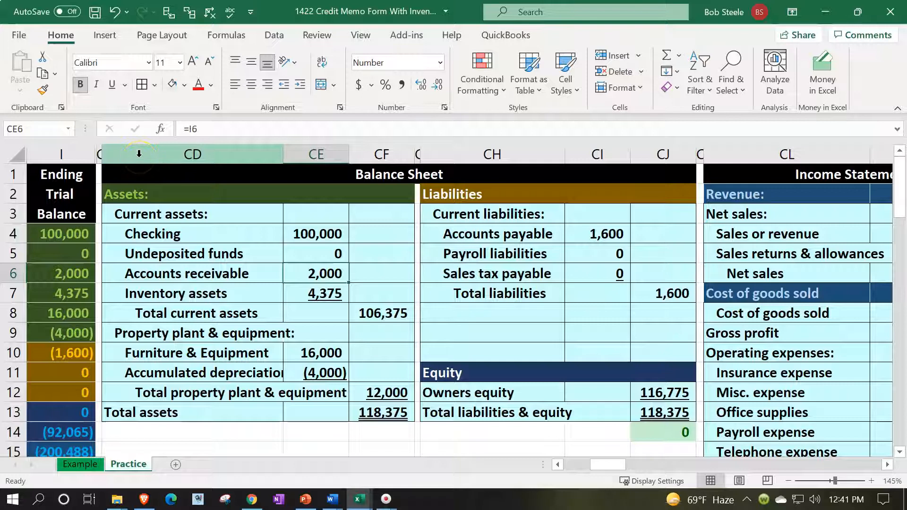
mouse_move(139, 152)
left_mouse_down()
mouse_move(62, 154)
mouse_move(122, 155)
left_mouse_up()
Hide ledger columns I:CD to compare the trial balance and statements, then unhide them
right_click(142, 193)
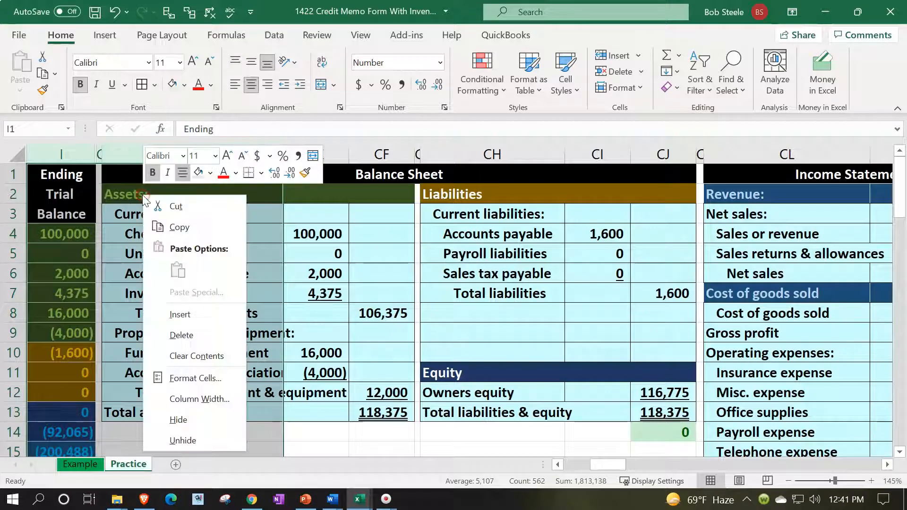
left_click(203, 416)
left_click(273, 307)
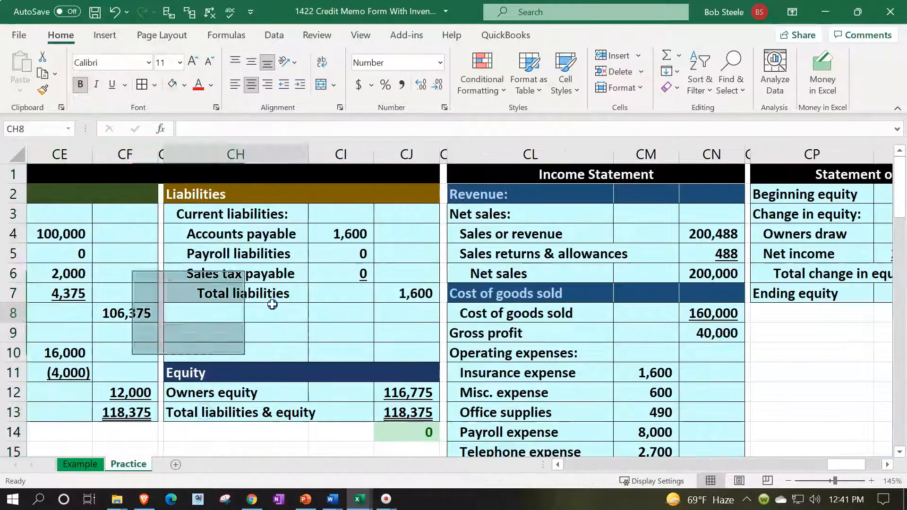
key("ctrl+Left")
key("ctrl+Left")
key("ctrl+Left")
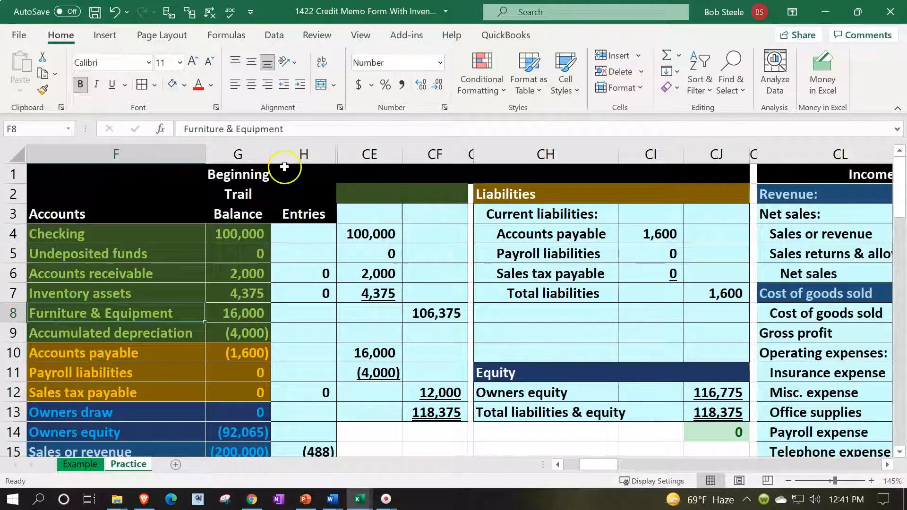
left_click_drag(296, 156, 378, 152)
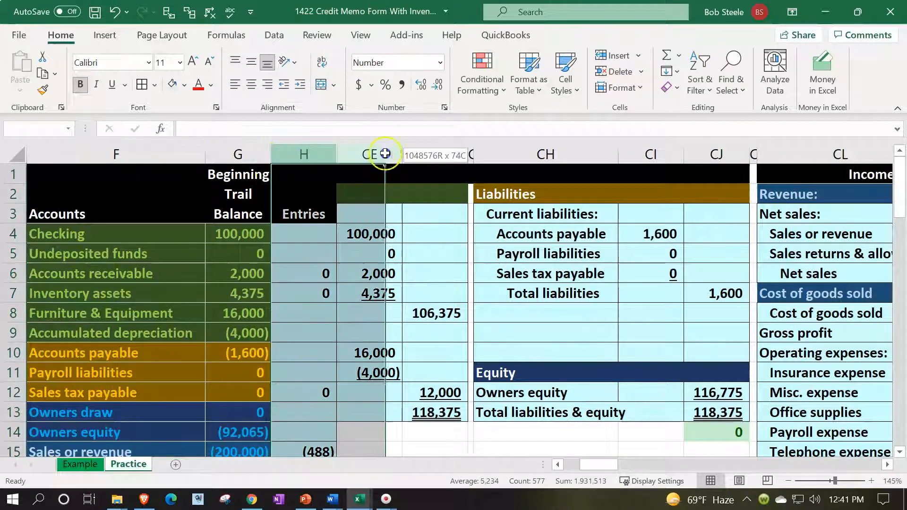
right_click(368, 224)
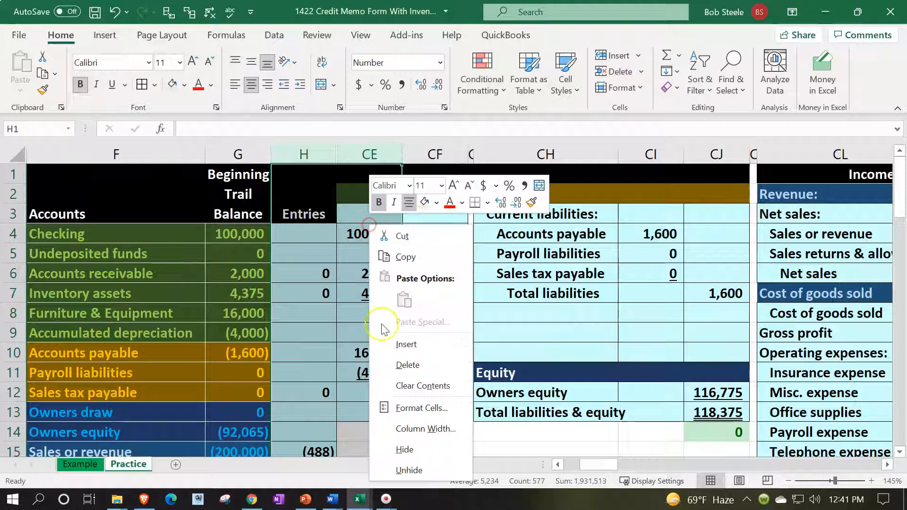
left_click(408, 470)
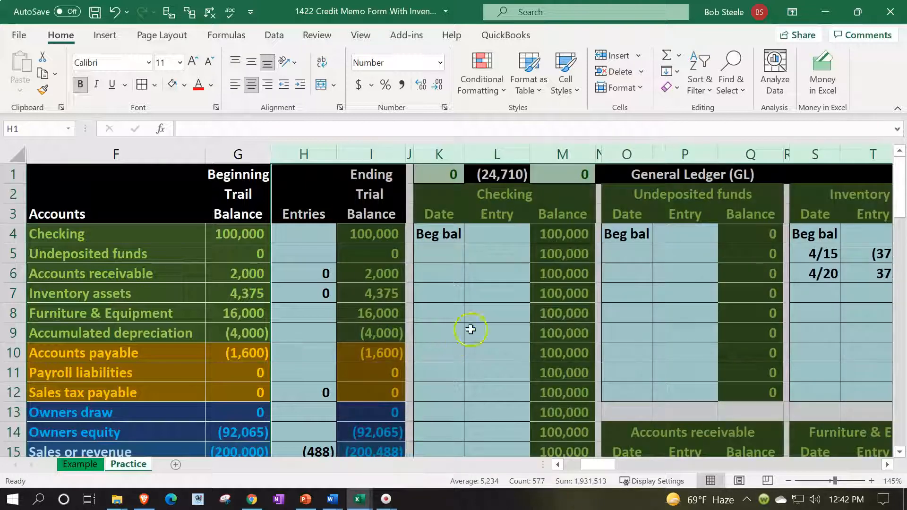
left_click(471, 329)
Review the Accounts receivable credit memo entry and its two dates in the general ledger
key("Left")
key("Left")
key("Right")
key("Right")
key("Right")
key("Right")
key("Right")
key("Right")
key("Right")
key("Right")
key("Right")
key("Right")
key("Right")
key("Right")
key("Right")
key("Right")
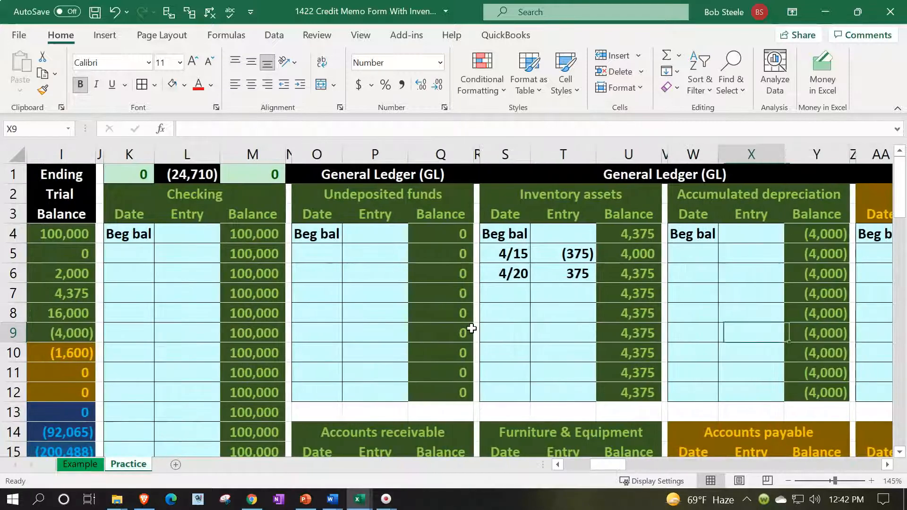
scroll(471, 329, "down", 3)
left_click(374, 331)
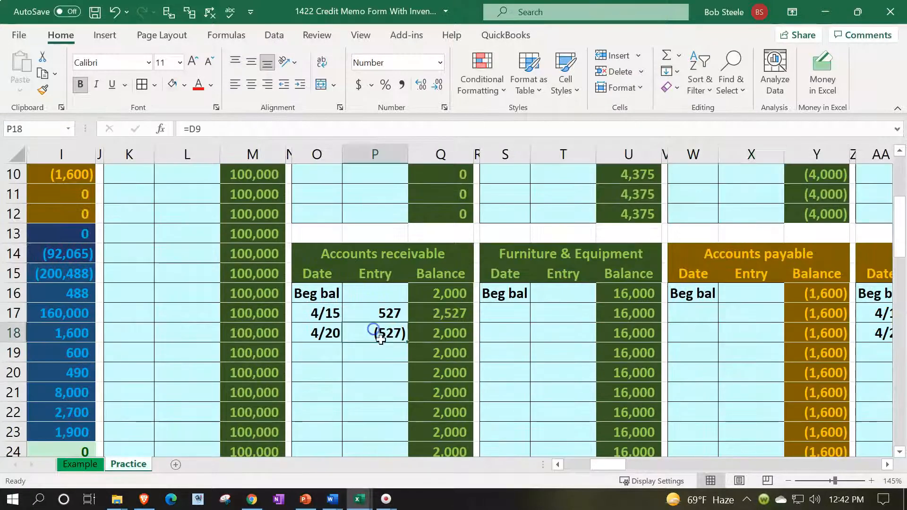
left_click_drag(341, 313, 340, 329)
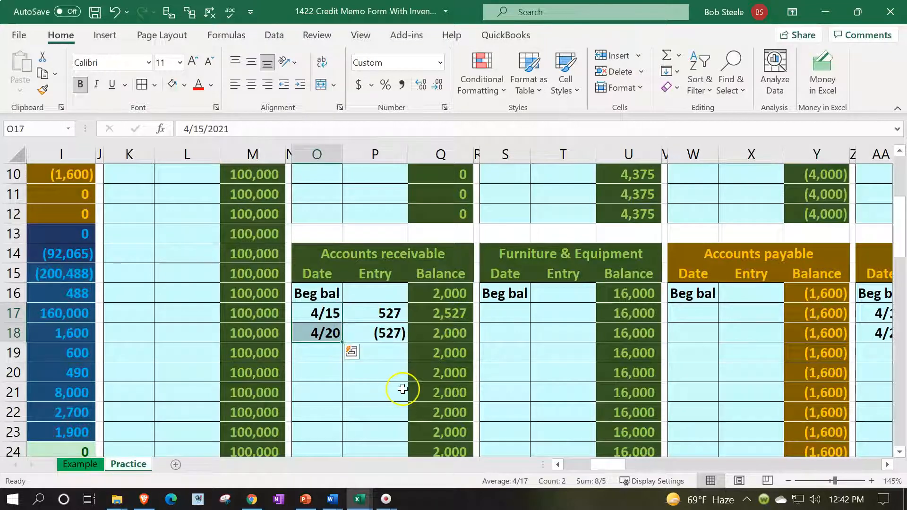
scroll(408, 391, "up", 3)
Step from the Inventory ledger through the general ledger into the receivables and payables subledgers
left_click(497, 310)
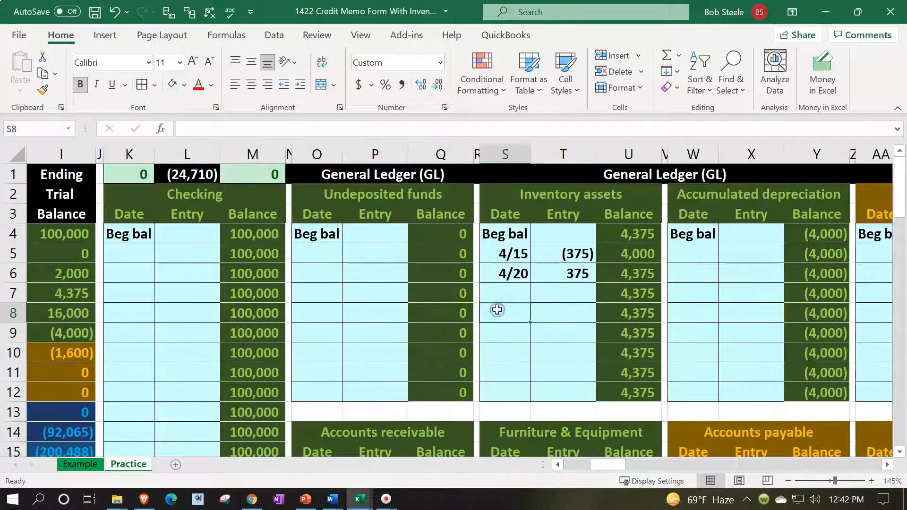
key("Right")
key("Right")
key("Right")
key("Right")
key("Right")
key("Right")
key("Right")
key("Right")
key("Right")
key("Right")
key("Right")
key("Right")
key("Right")
key("Right")
key("Right")
key("Right")
key("Right")
key("Right")
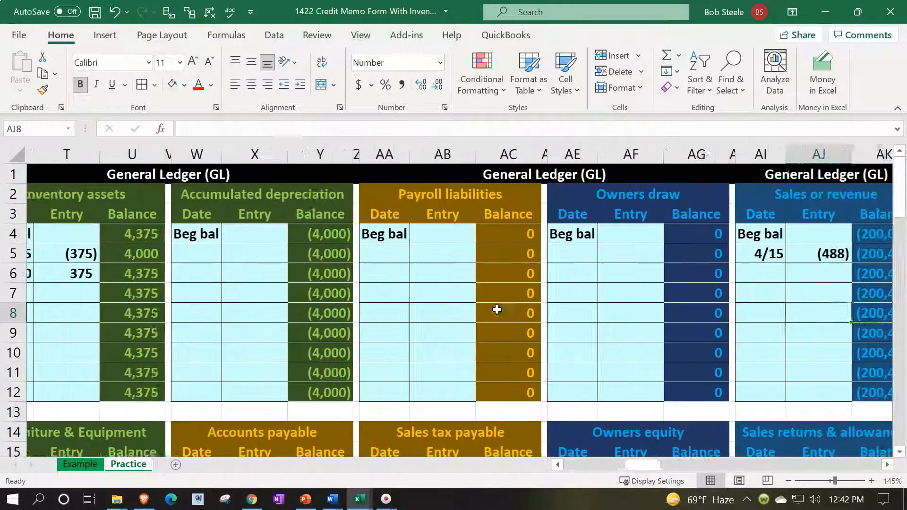
key("Right")
key("Right")
key("Right")
key("Right")
key("Right")
key("Right")
key("Right")
key("Right")
key("Right")
key("Right")
key("Right")
key("Right")
key("Right")
key("Right")
key("Right")
key("Right")
key("Right")
key("Right")
key("Right")
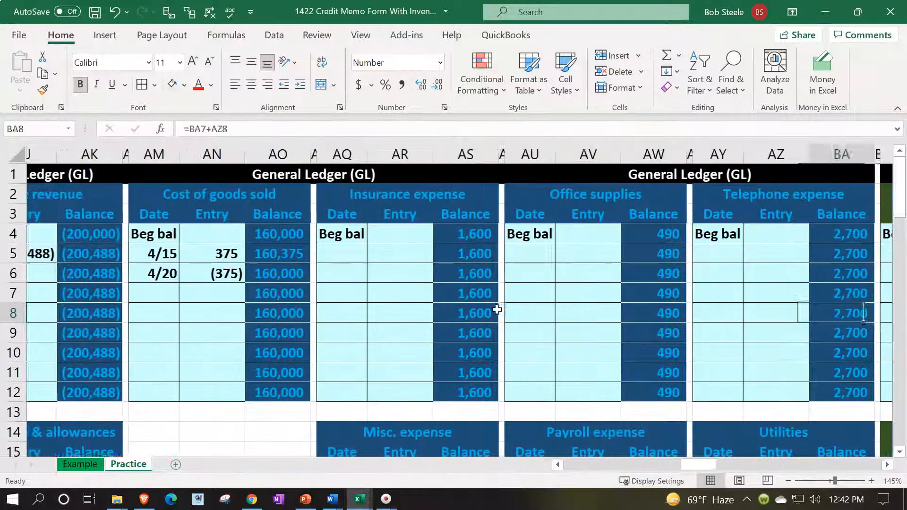
key("Right")
key("Right")
key("Right")
key("Right")
key("Right")
key("Right")
key("Right")
key("Right")
key("Right")
key("Right")
key("Right")
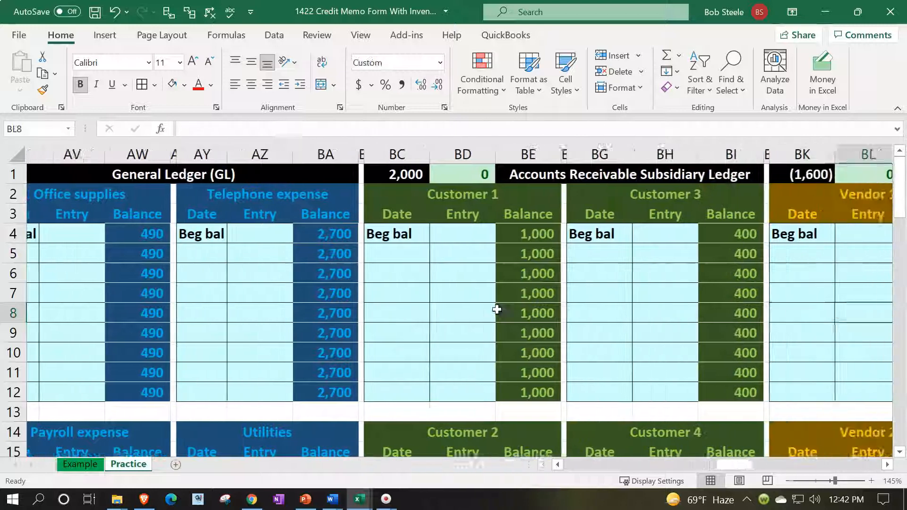
key("Right")
key("Right")
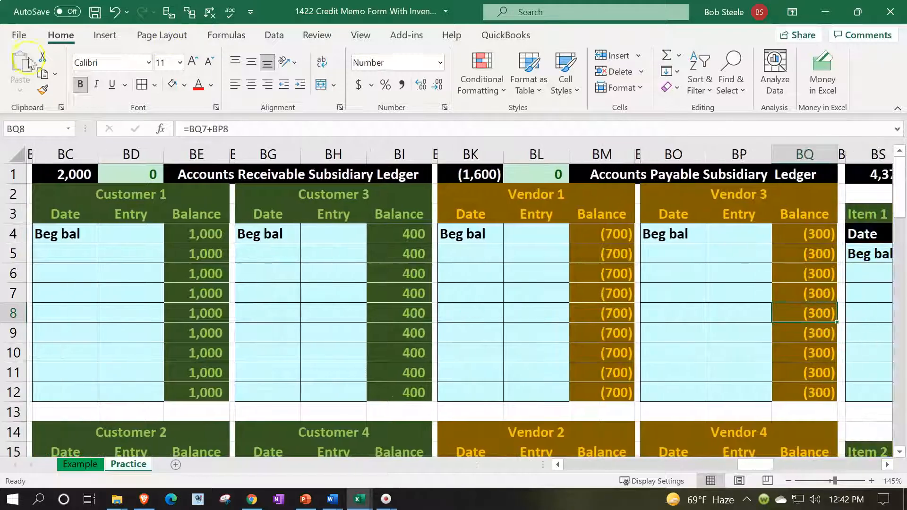
Check Customer 4's (527) credit memo netting to 0, then continue to the Inventory Subsidiary Ledger
left_click(136, 327)
scroll(132, 311, "down", 3)
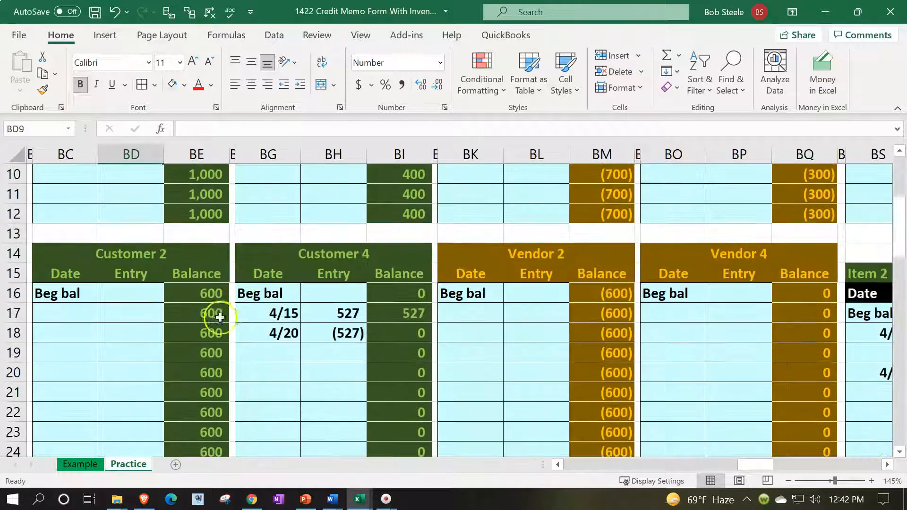
left_click(333, 333)
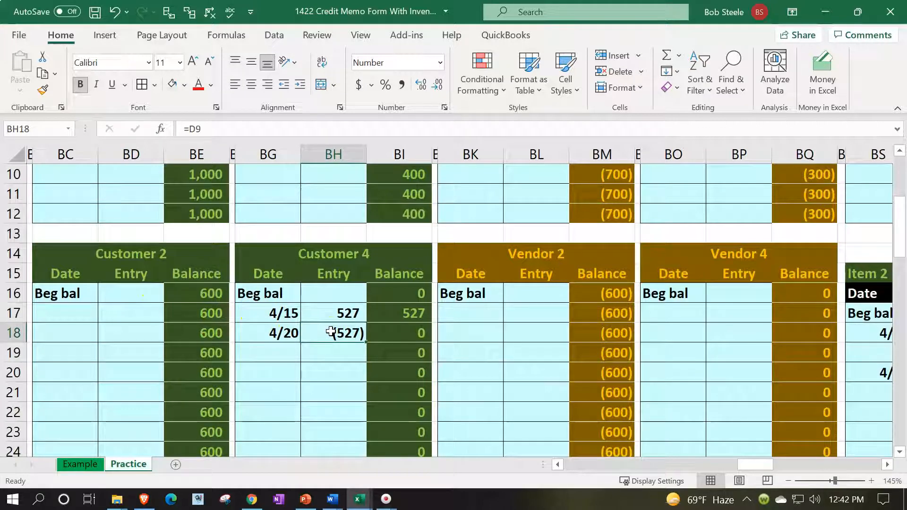
scroll(331, 332, "up", 3)
left_click(342, 274)
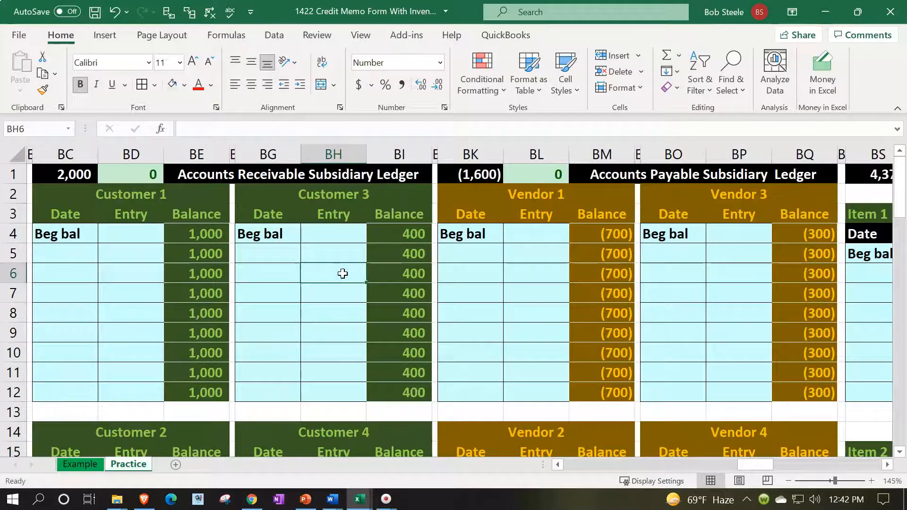
key("Right")
key("Right")
key("Right")
key("Right")
key("Right")
key("Right")
key("Right")
key("Right")
key("Right")
key("Right")
key("Right")
key("Right")
key("Right")
key("Right")
key("Right")
key("Right")
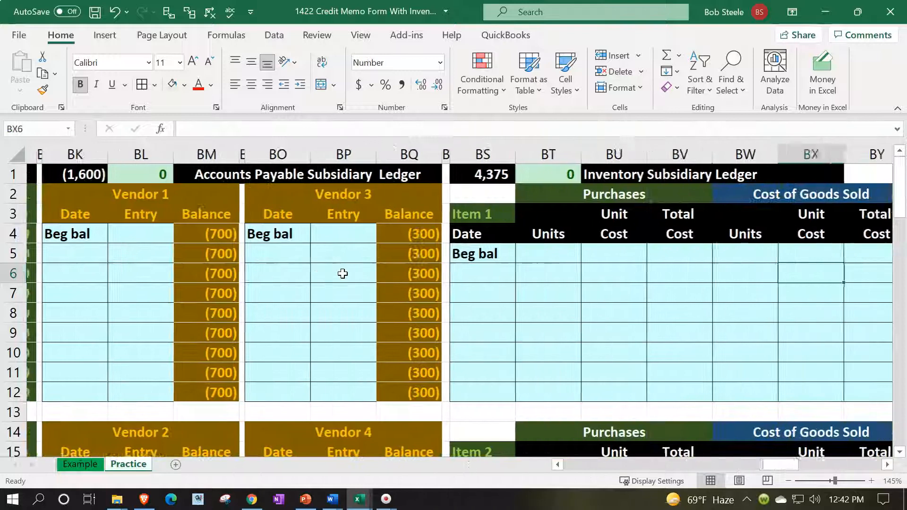
key("Right")
key("Right")
key("Right")
key("Right")
key("Right")
key("Right")
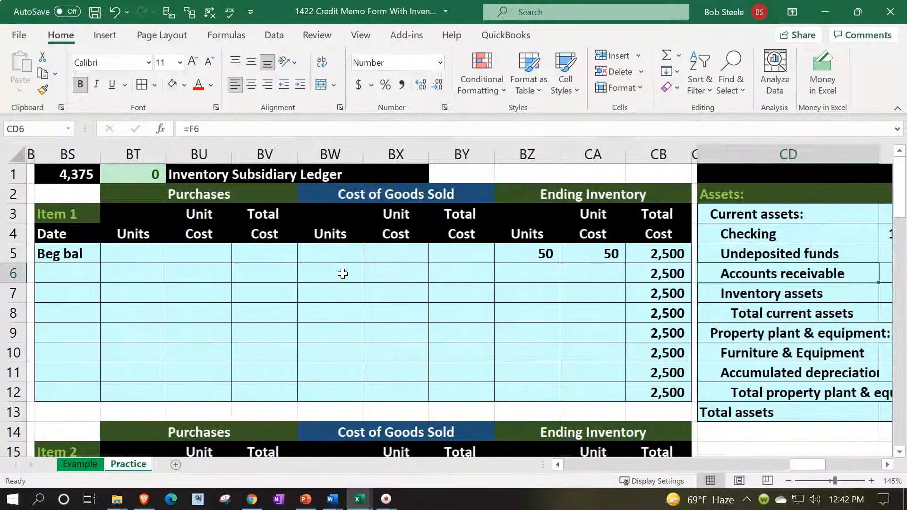